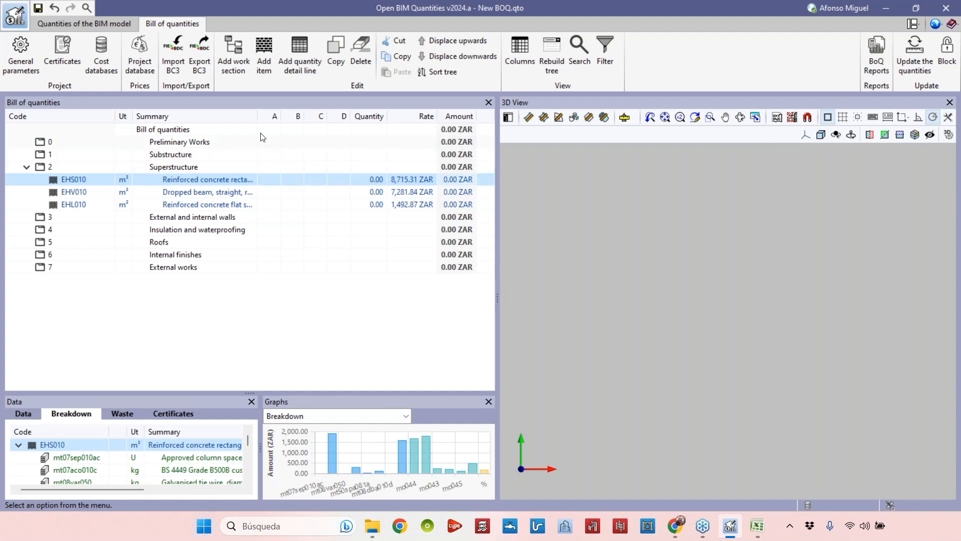
Review the descriptions and breakdowns of the three superstructure items.
drag(257, 116, 278, 117)
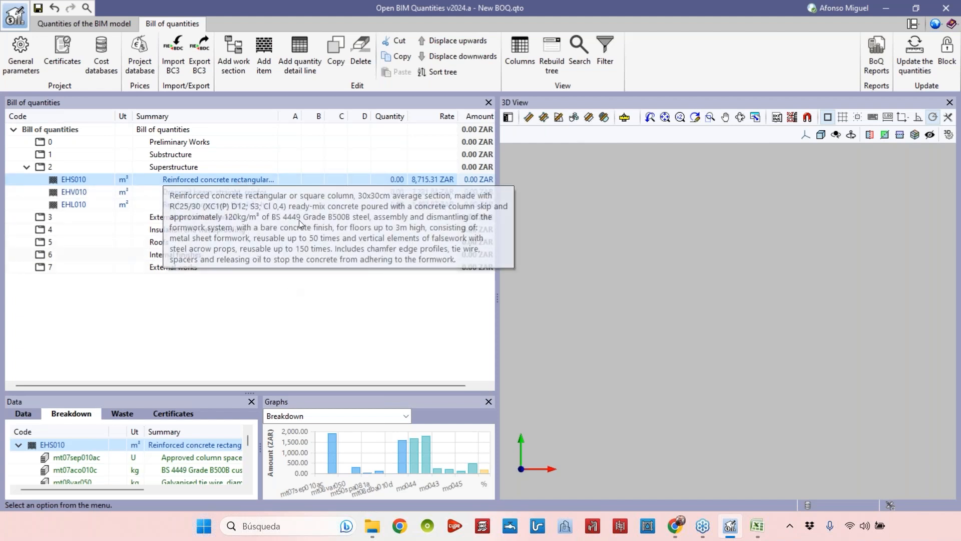
click(144, 205)
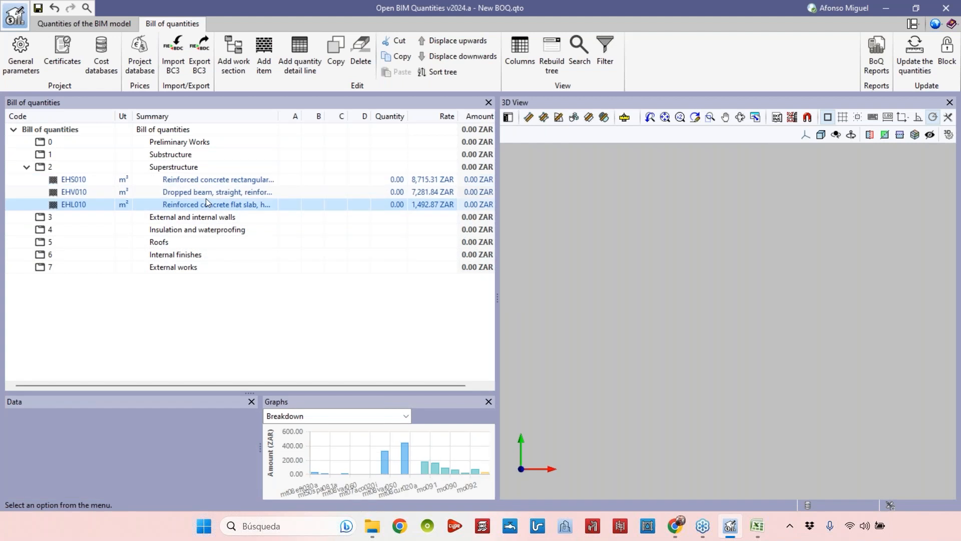
click(261, 192)
click(257, 181)
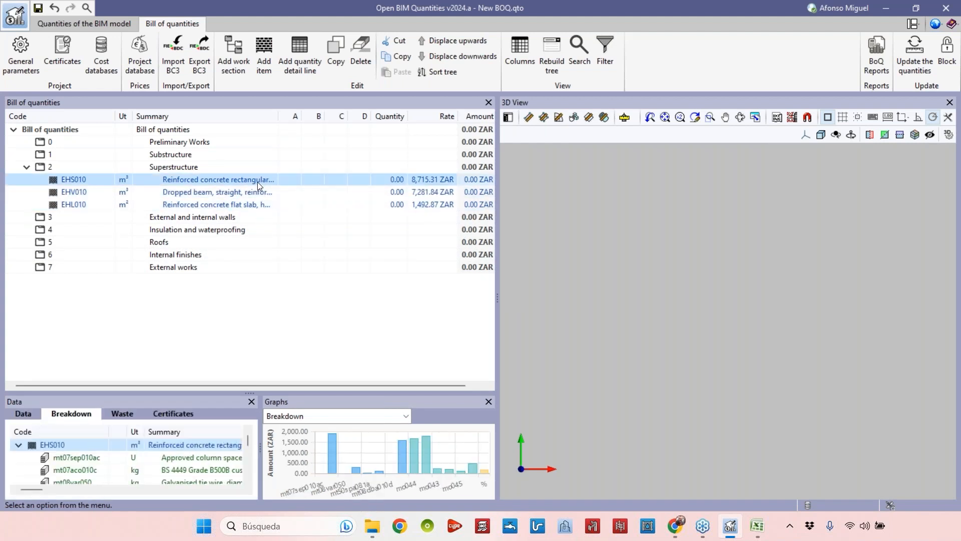
click(223, 205)
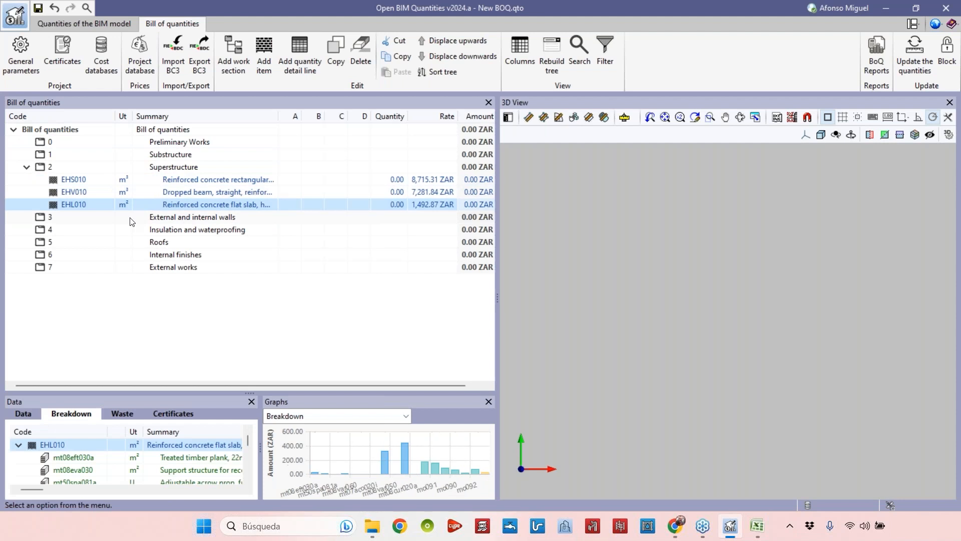
Add the item FFQ010, Interior partition wall, 11cm thick, to chapter 3 External and internal walls by searching for wall.
click(40, 219)
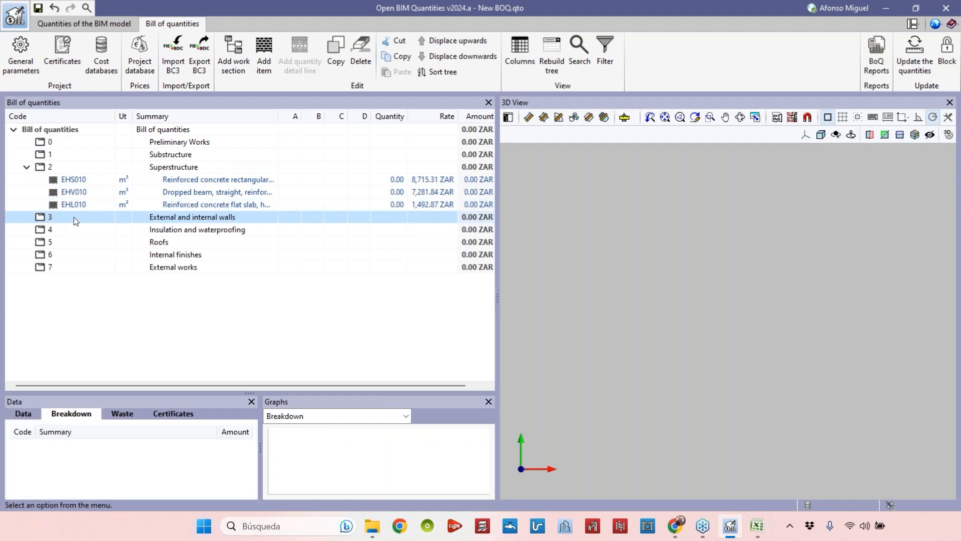
click(264, 55)
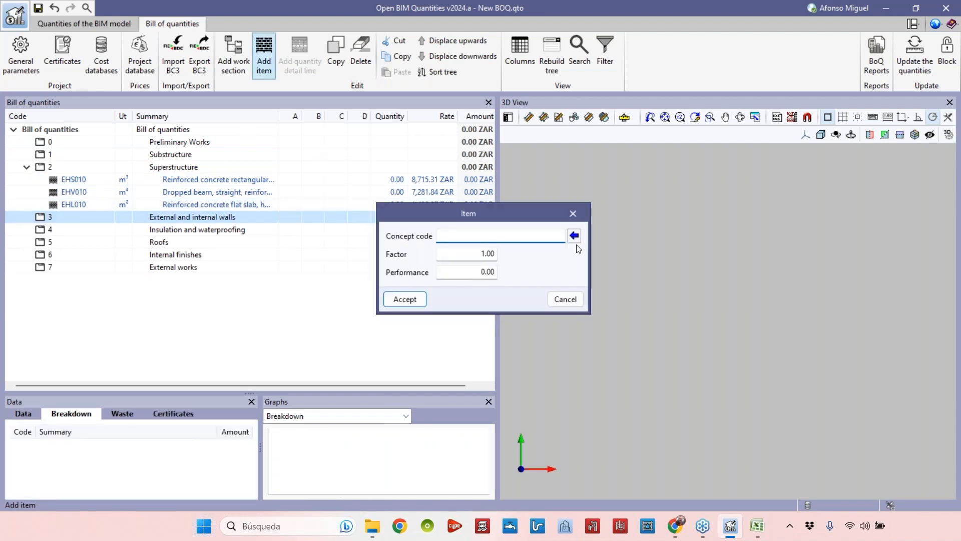
click(574, 235)
text(wall)
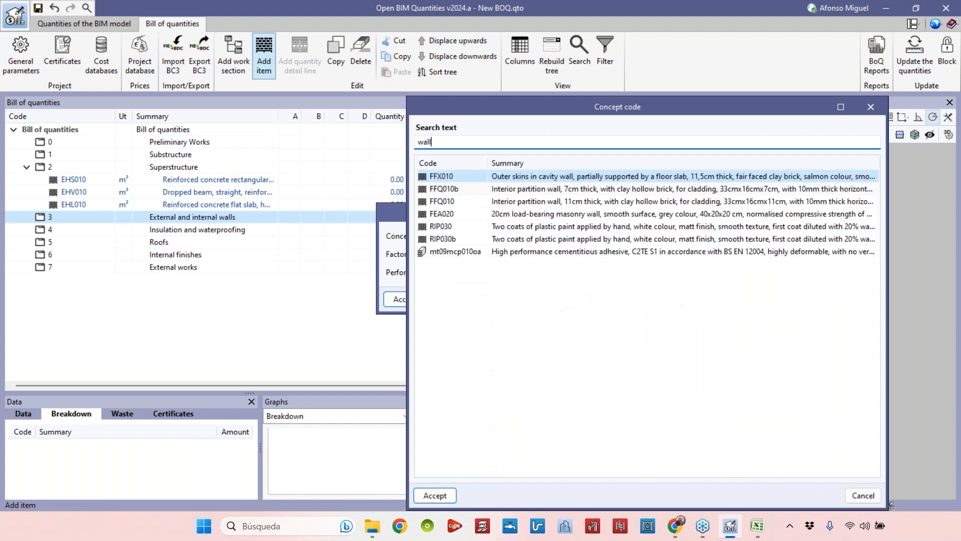
click(552, 193)
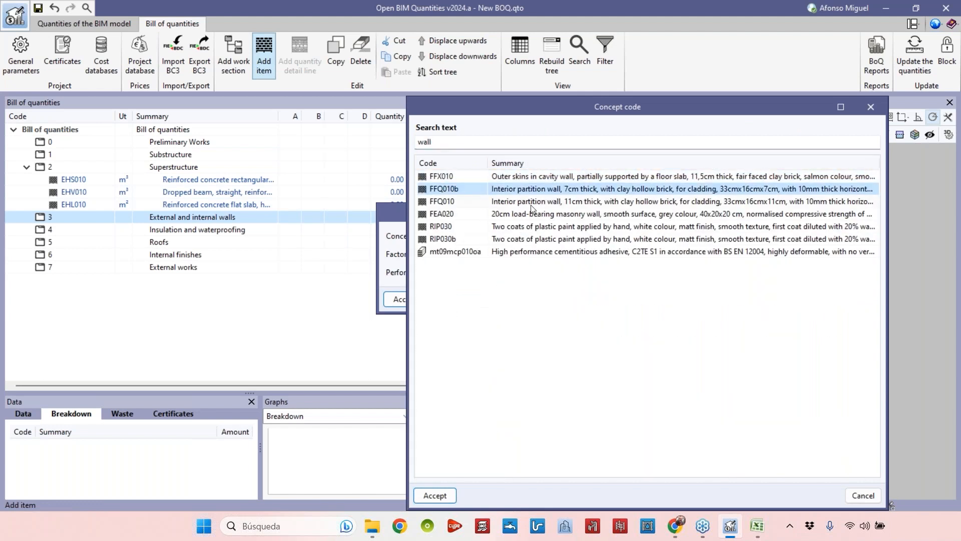
click(505, 202)
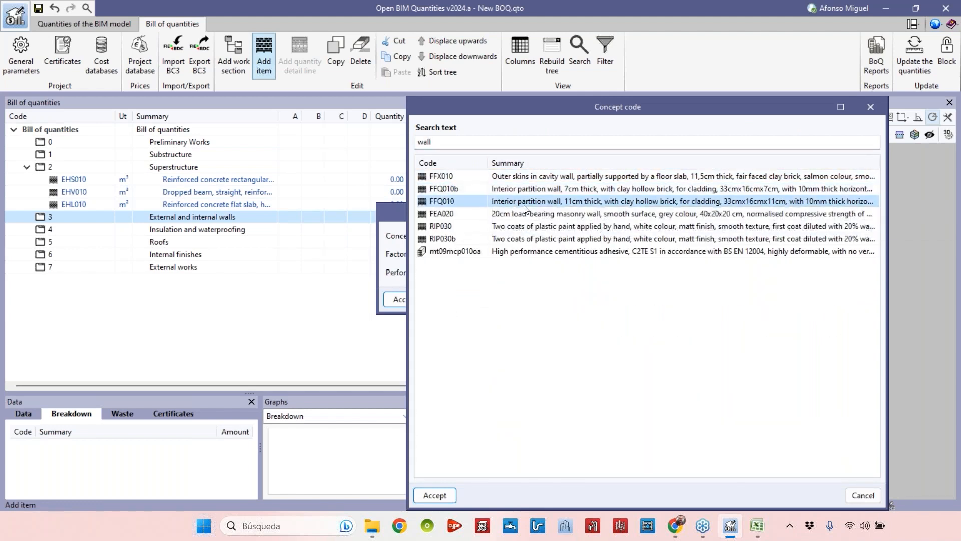
click(433, 496)
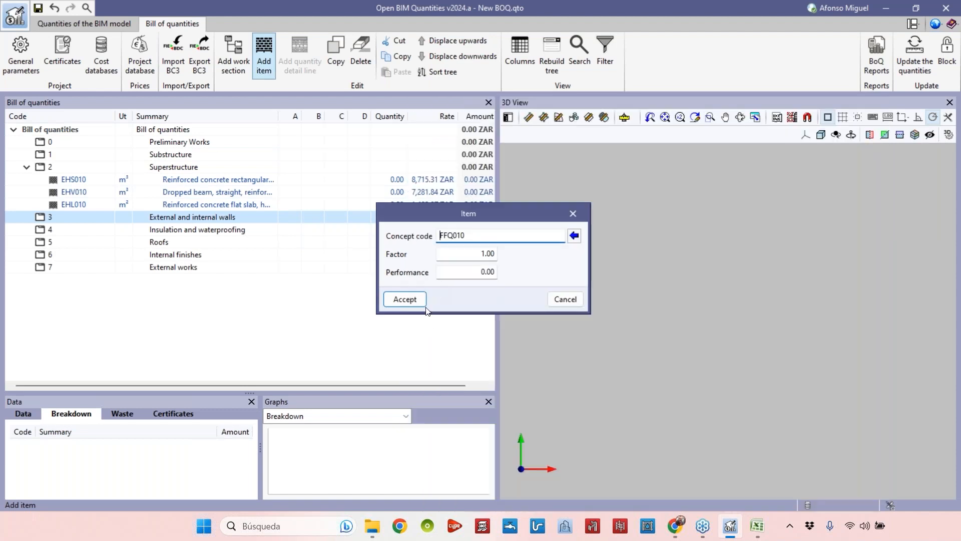
click(407, 300)
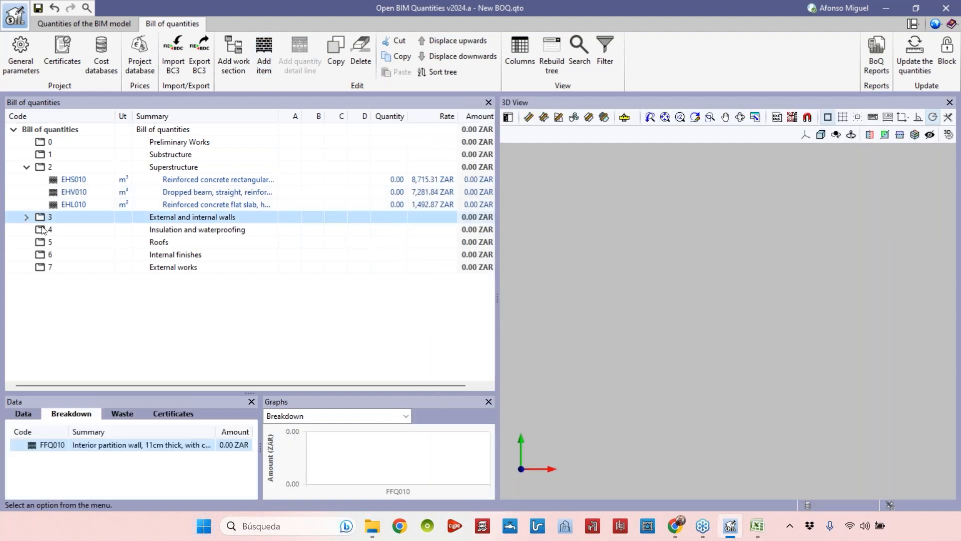
Add a quantity detail line to the partition wall item with comment Wall 1, column A named Area and value 20.
drag(260, 116, 316, 116)
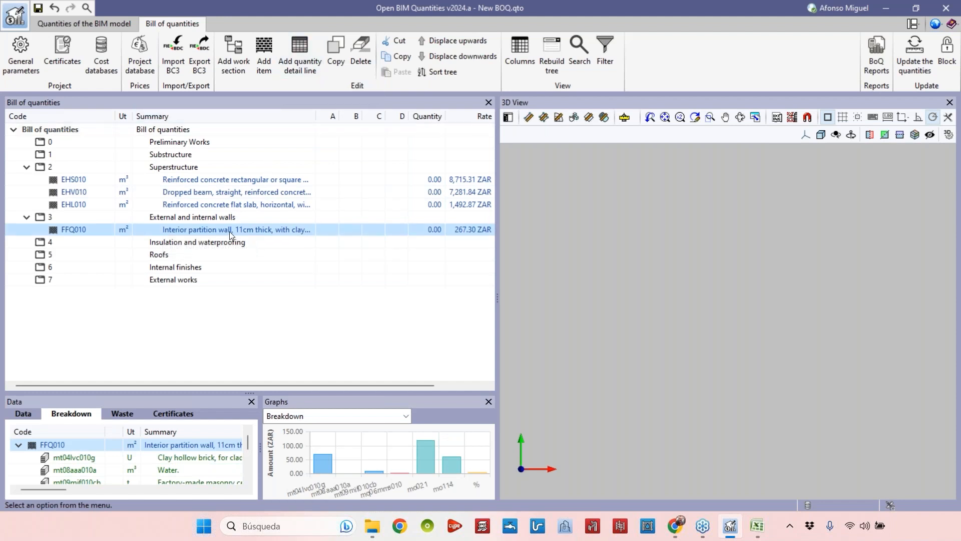
click(307, 71)
drag(386, 172, 466, 190)
text(Wall)
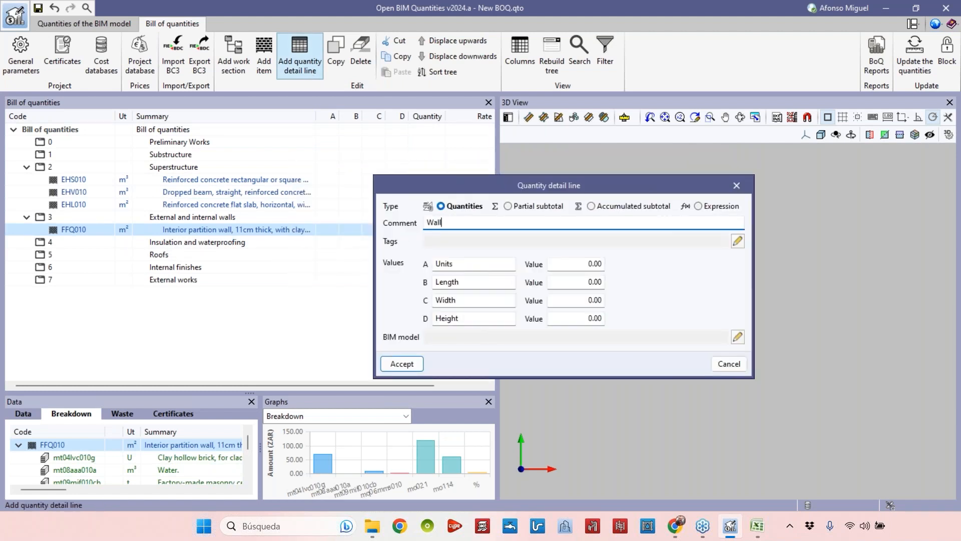
text( 1)
double_click(464, 268)
text(Area)
double_click(496, 266)
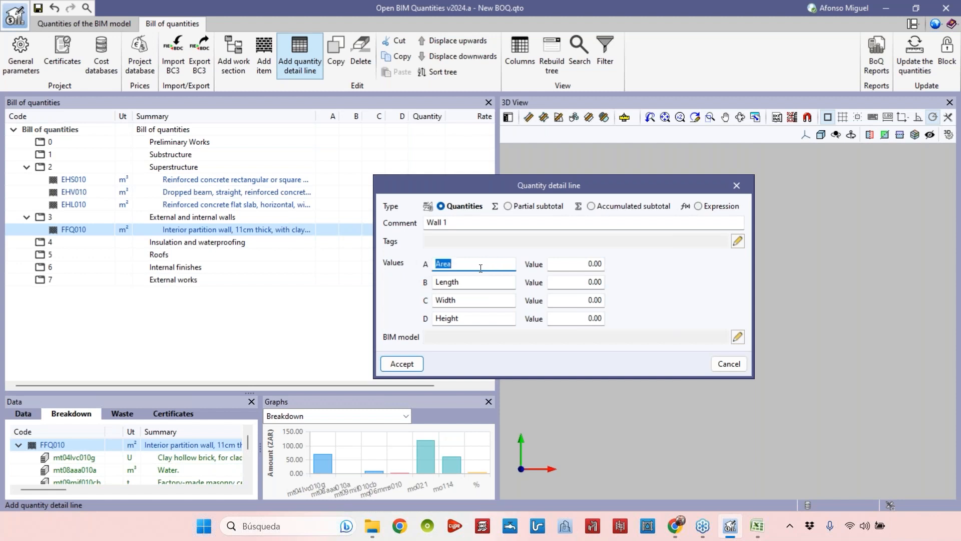
click(553, 263)
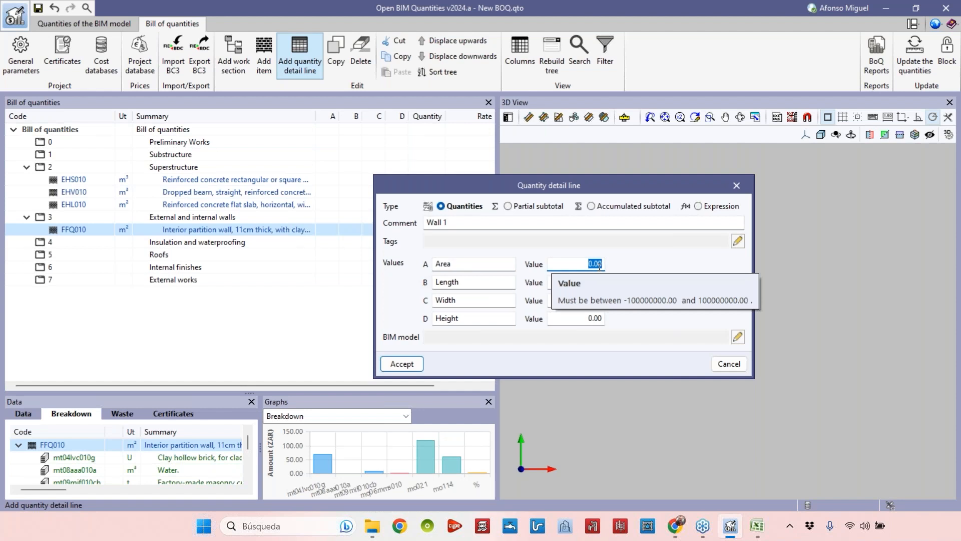
text(20)
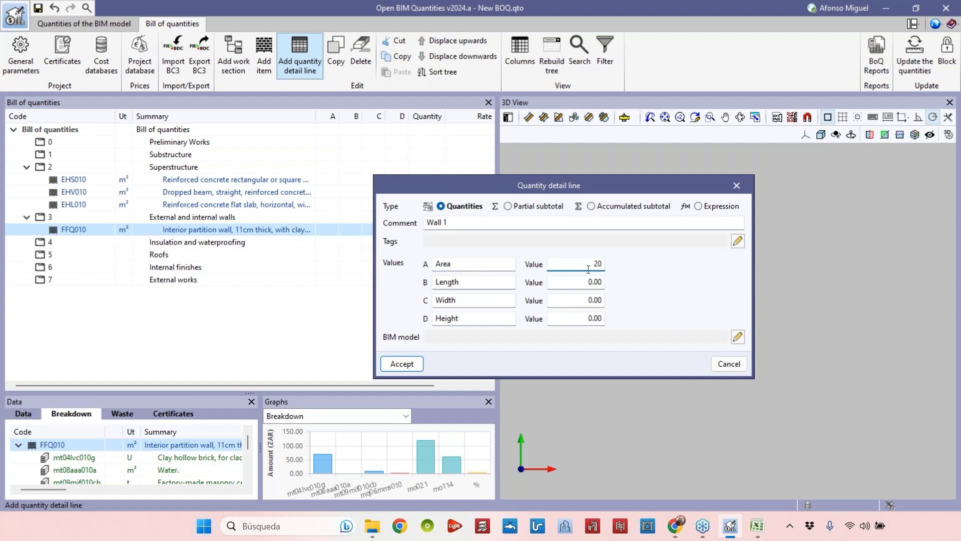
Clear the Length, Width and Height labels and accept the detail line.
click(484, 281)
key(BackSpace)
click(500, 300)
key(BackSpace)
click(508, 318)
key(BackSpace)
click(581, 266)
click(402, 363)
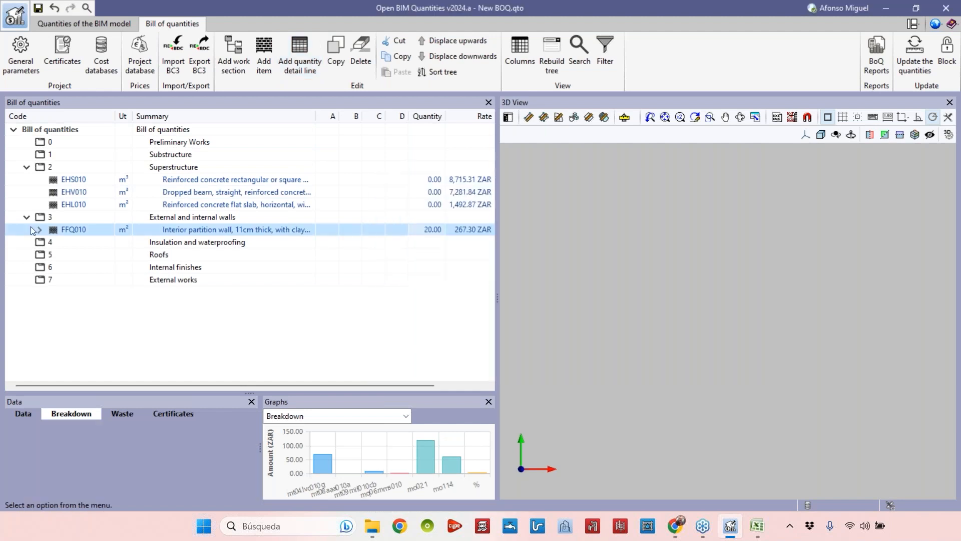
Duplicate the Wall 1 detail line.
click(222, 243)
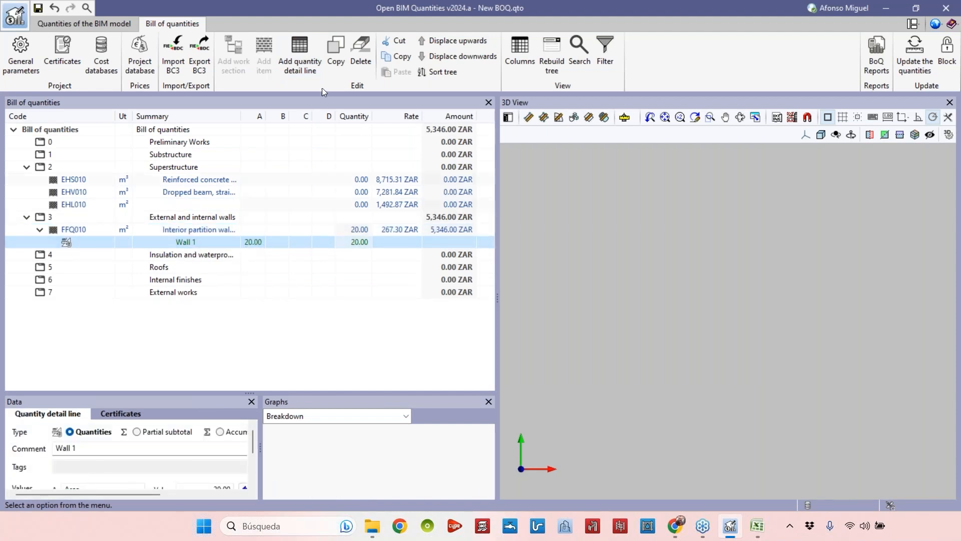
click(322, 61)
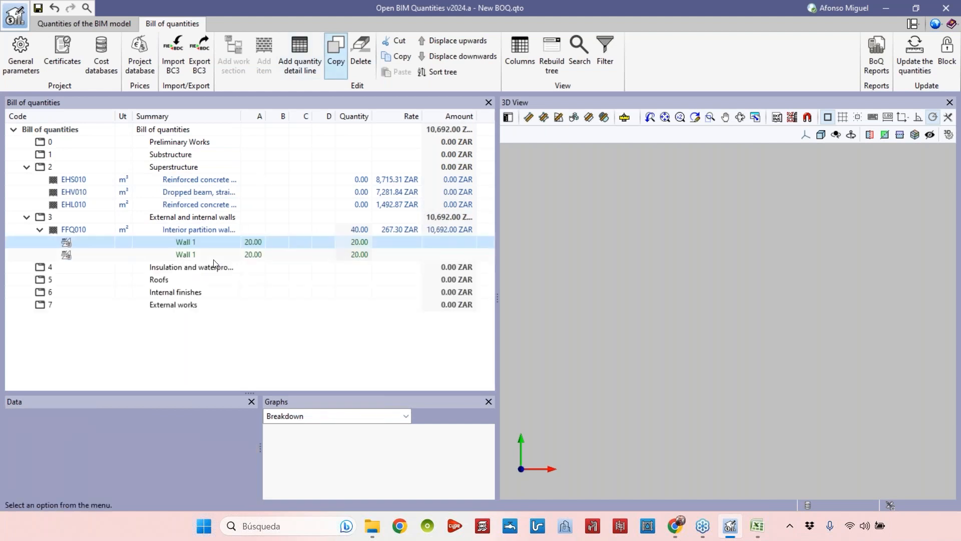
drag(155, 393, 156, 320)
drag(262, 392, 331, 392)
Rename the copied line Wall 2 and set its area value to 18.
click(119, 372)
key(BackSpace)
text(2)
key(Tab)
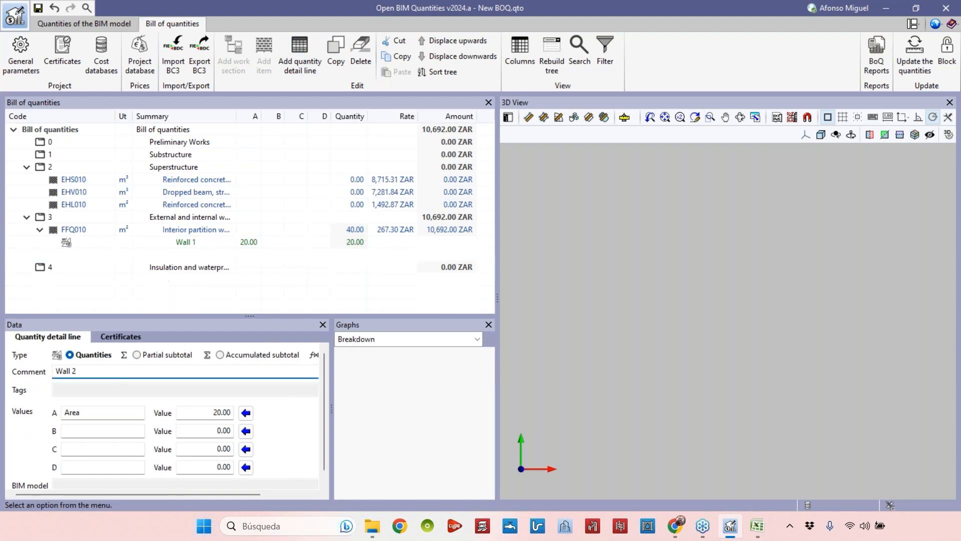
text(18)
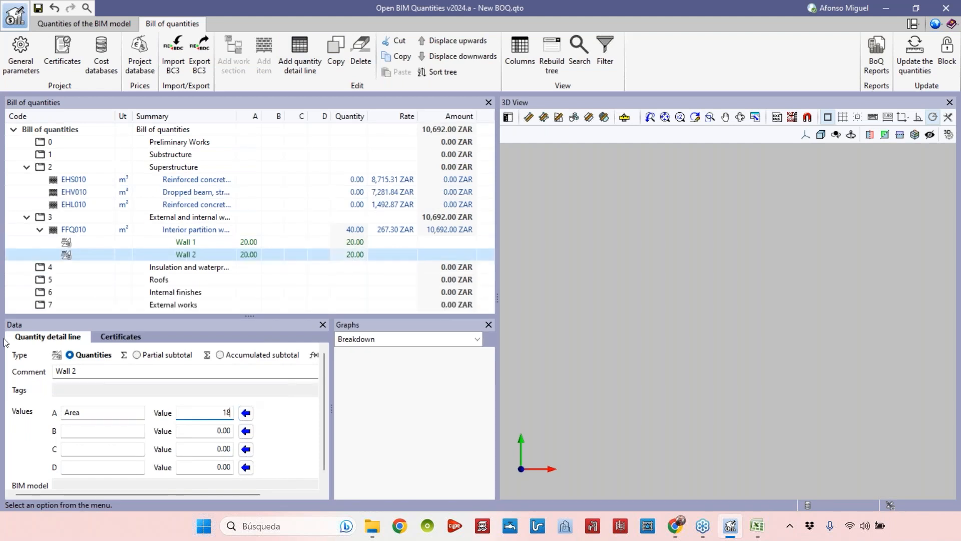
key(Tab)
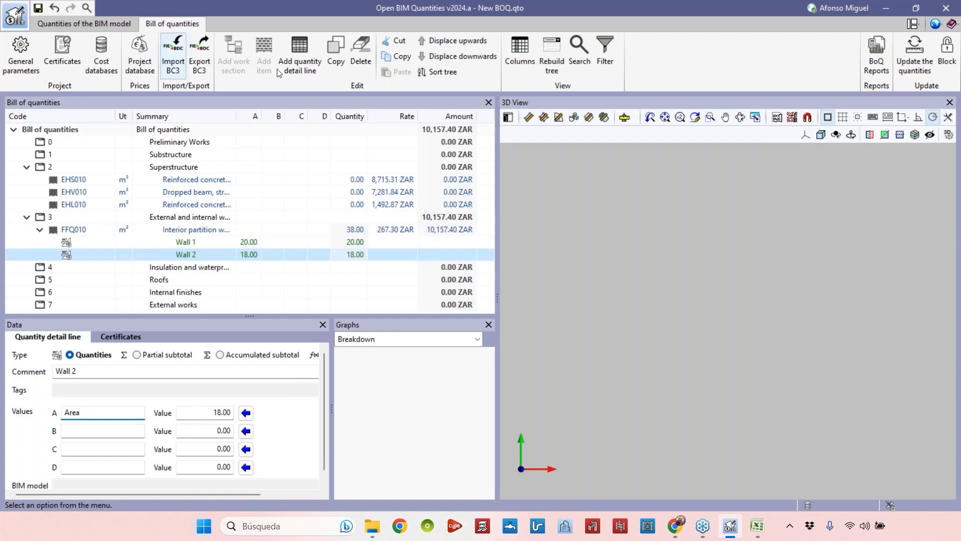
Duplicate the Wall 2 line and change the copy to Wall 3 with an area value of 25.
click(336, 59)
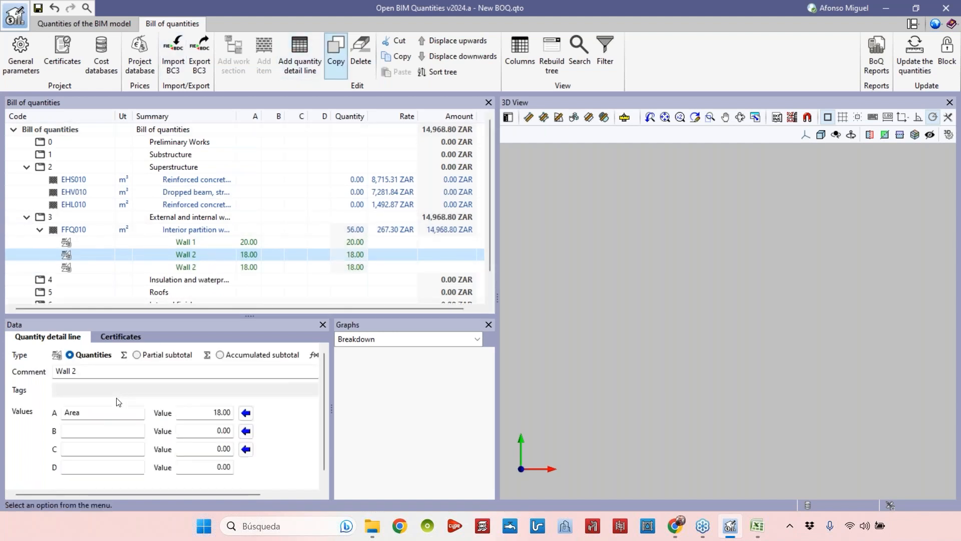
click(186, 270)
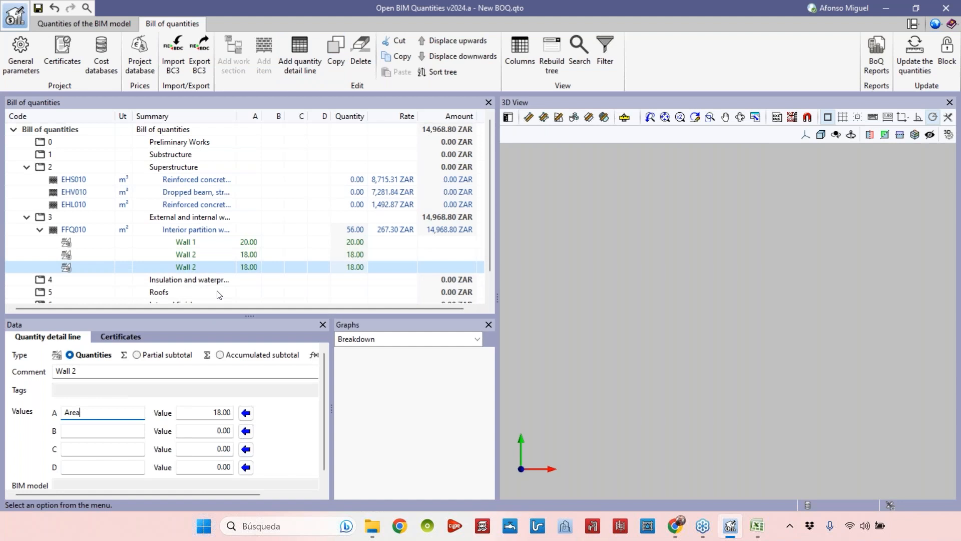
double_click(73, 371)
text(3)
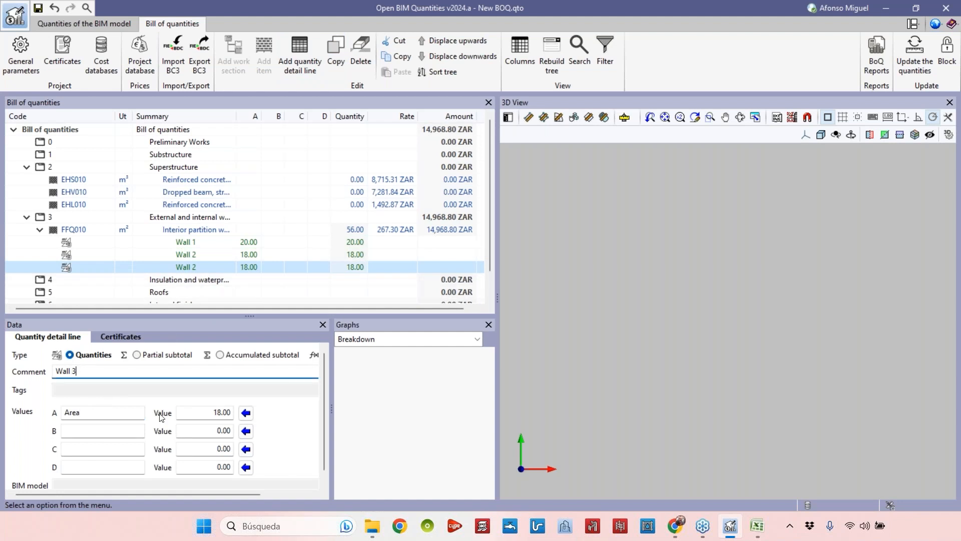
click(190, 417)
text(25)
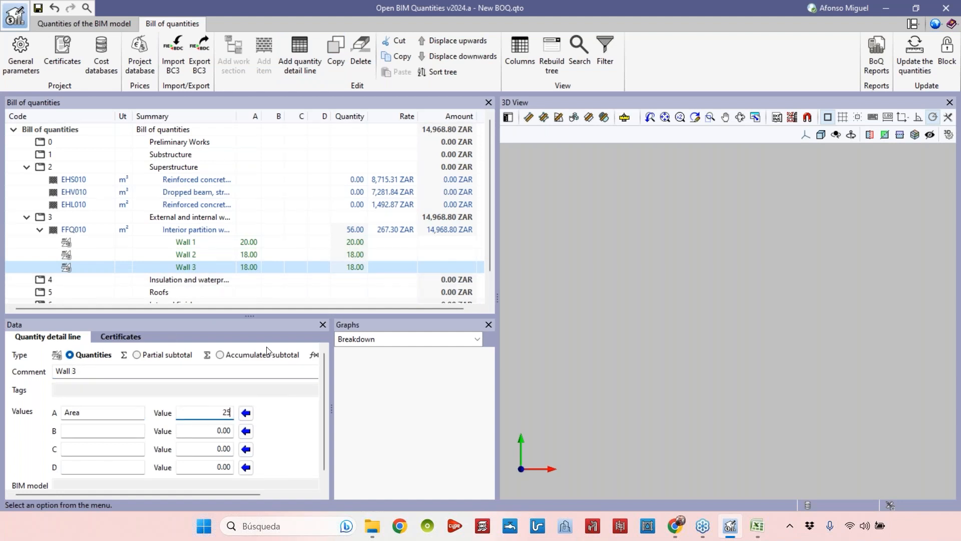
click(267, 256)
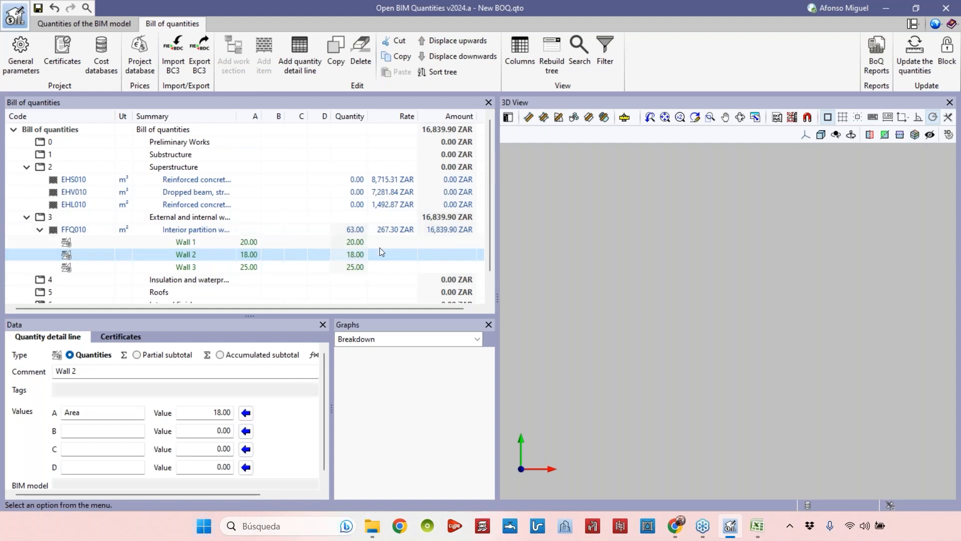
Check the three wall quantities and the partition wall item's total amount and breakdown.
click(355, 267)
click(354, 254)
click(355, 243)
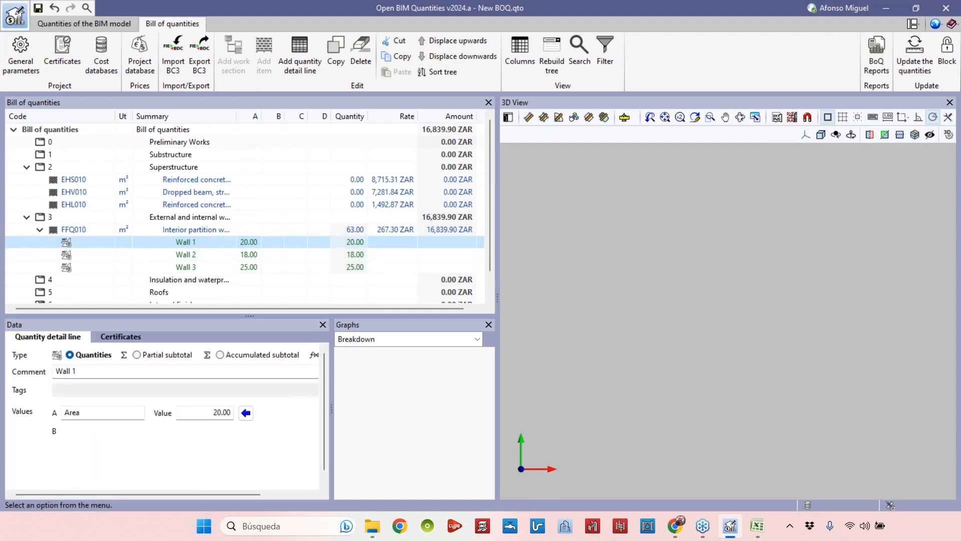
drag(263, 125, 283, 195)
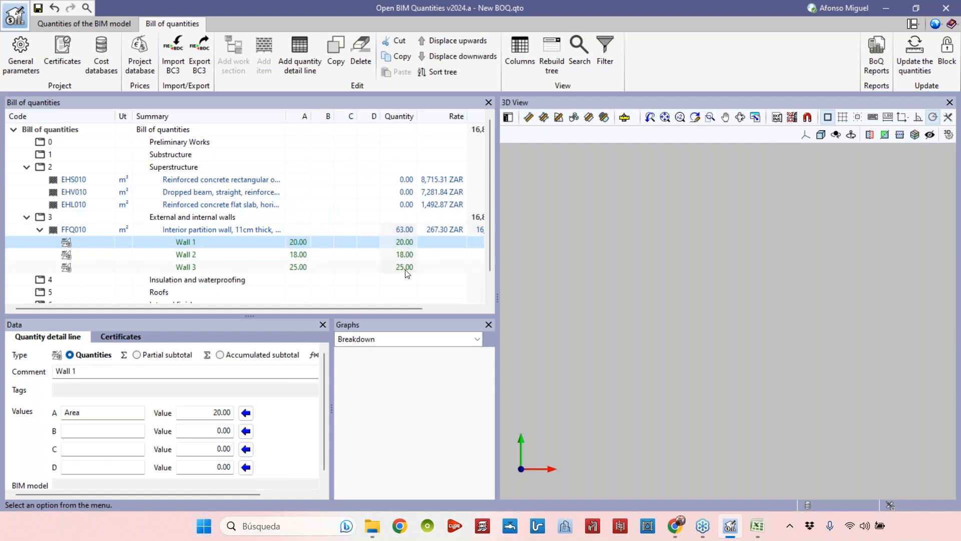
drag(498, 256, 594, 256)
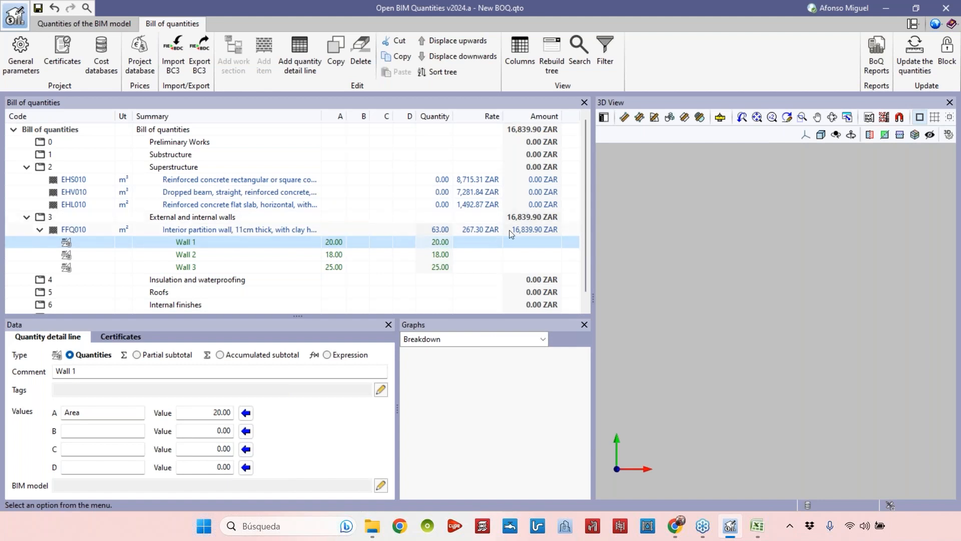
click(542, 232)
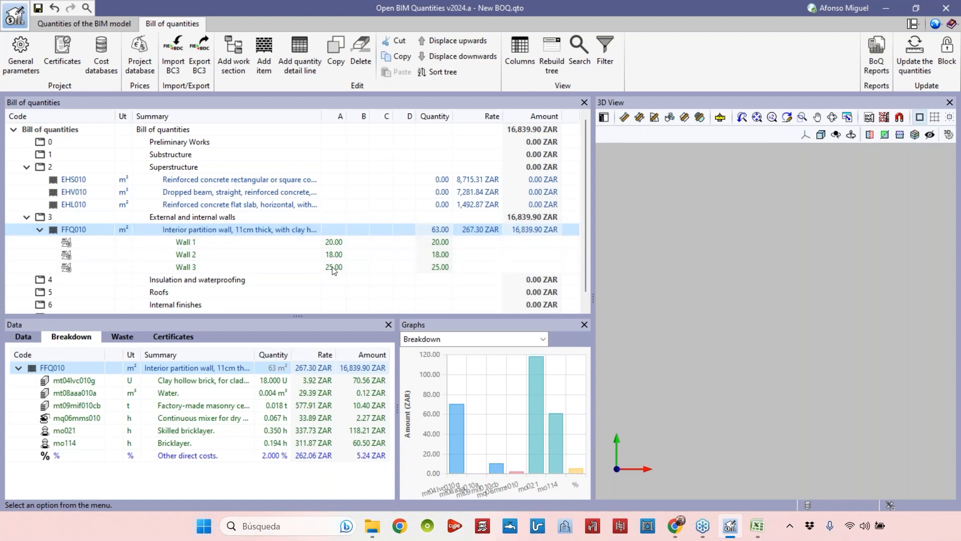
Inspect the Wall 1, Wall 2 and Wall 3 detail lines in the data panel.
click(224, 243)
drag(131, 411, 56, 415)
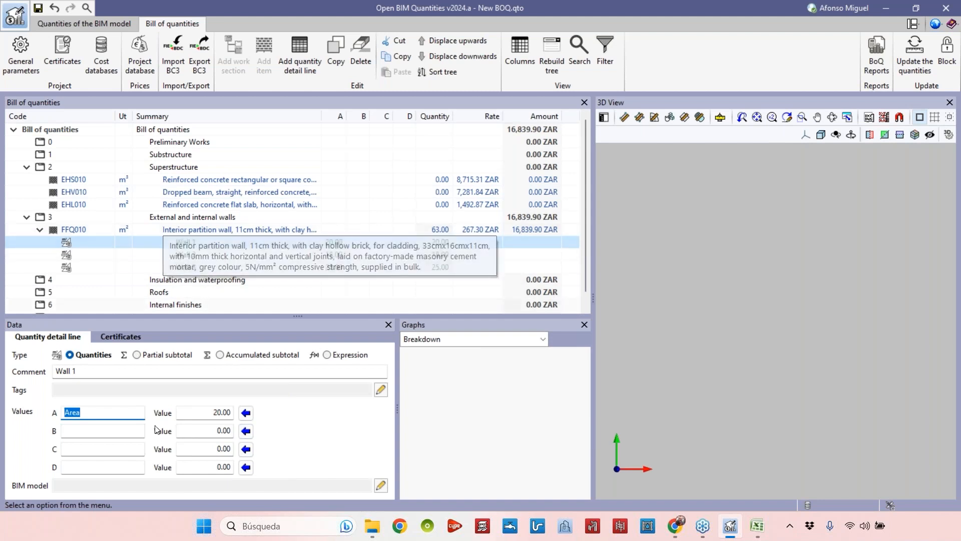
click(120, 431)
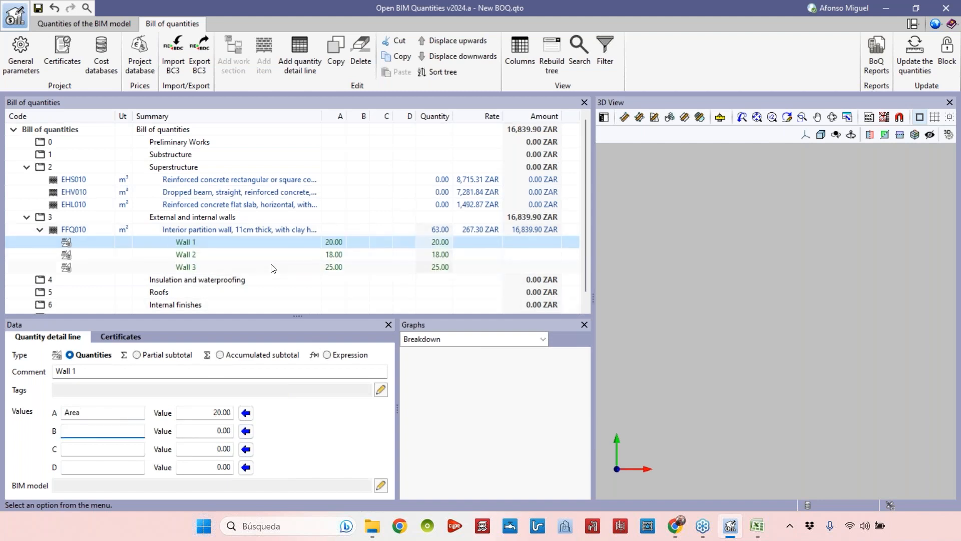
click(198, 254)
click(201, 266)
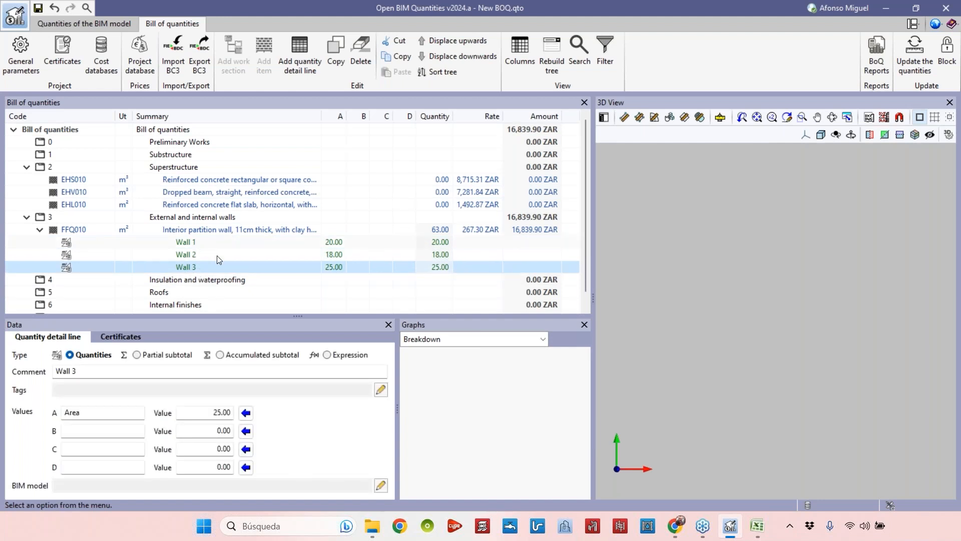
click(252, 244)
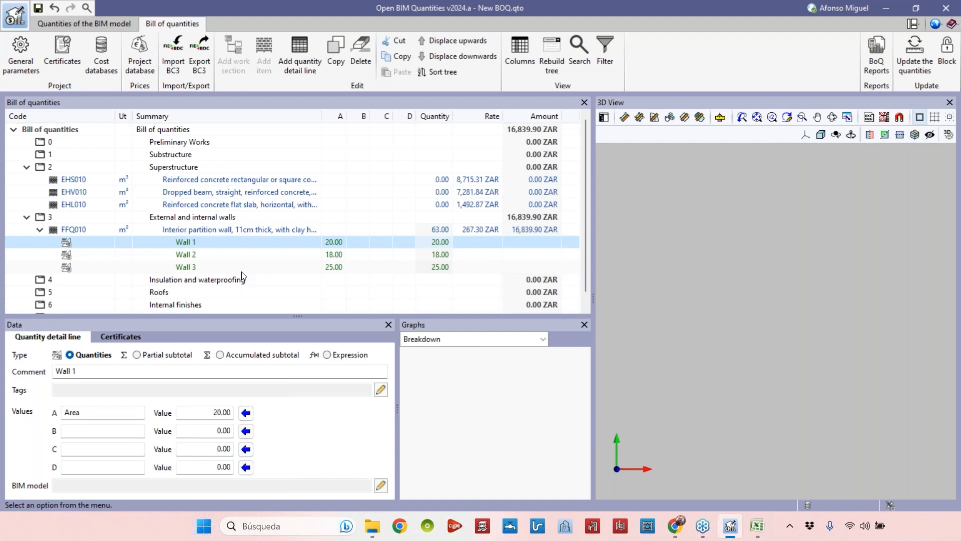
On the Wall 1 line, label value A Lenght and B Height, with length 7 and height 3.
click(206, 412)
drag(123, 411, 57, 402)
text(Lenght)
click(122, 430)
text(Hei)
text(gkht)
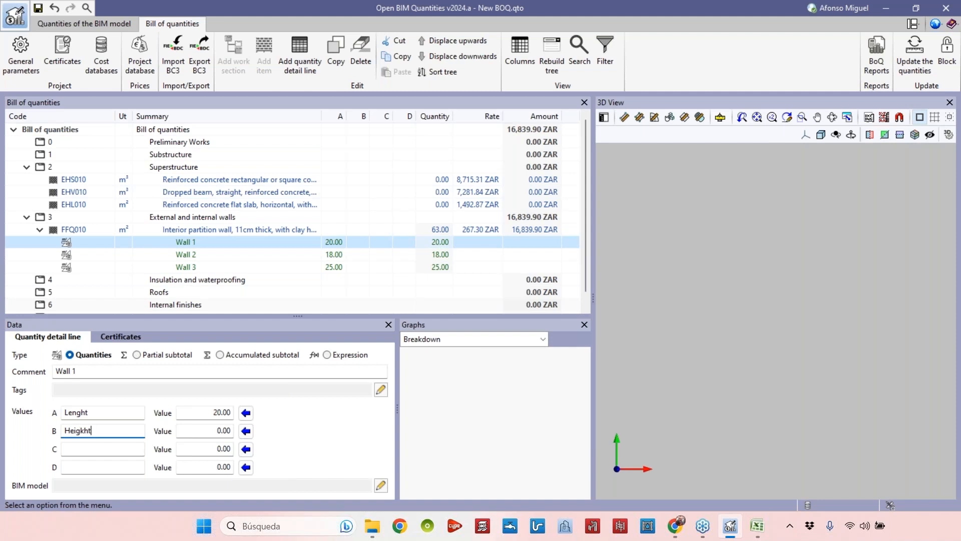
key(BackSpace)
key(BackSpace)
key(BackSpace)
text(ht)
click(222, 430)
key(BackSpace)
click(183, 411)
drag(183, 411, 243, 412)
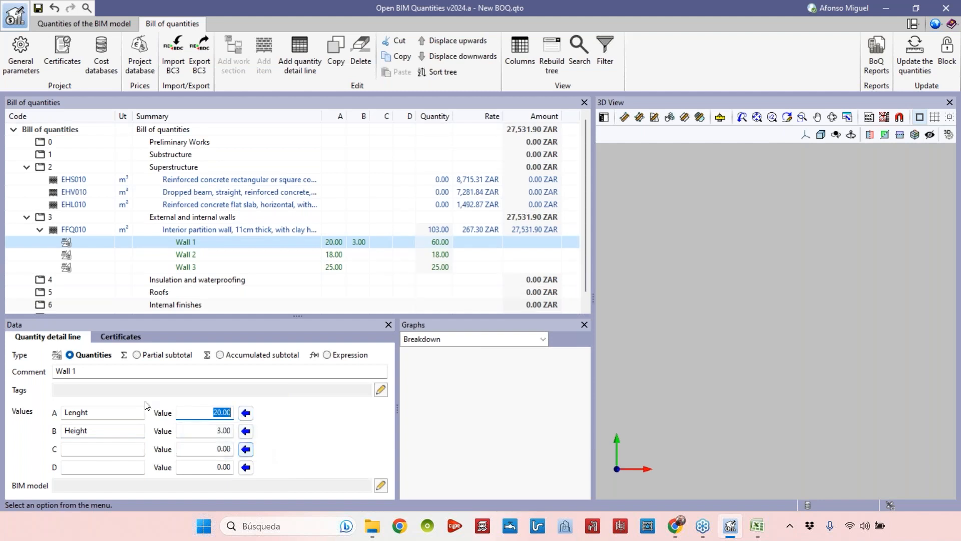
text(1)
click(347, 254)
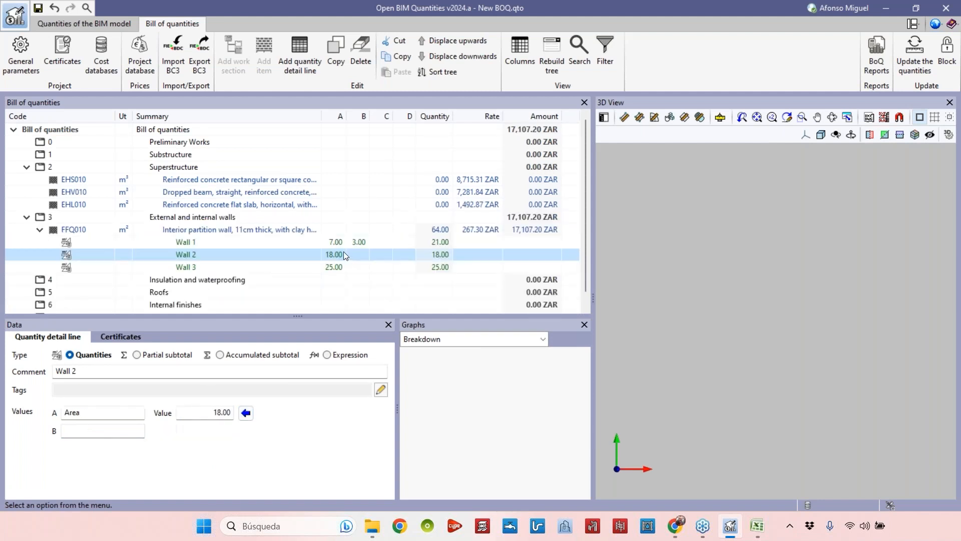
On the Wall 2 line, set the height to 3 and the length to 6, clearing the Area label.
click(331, 243)
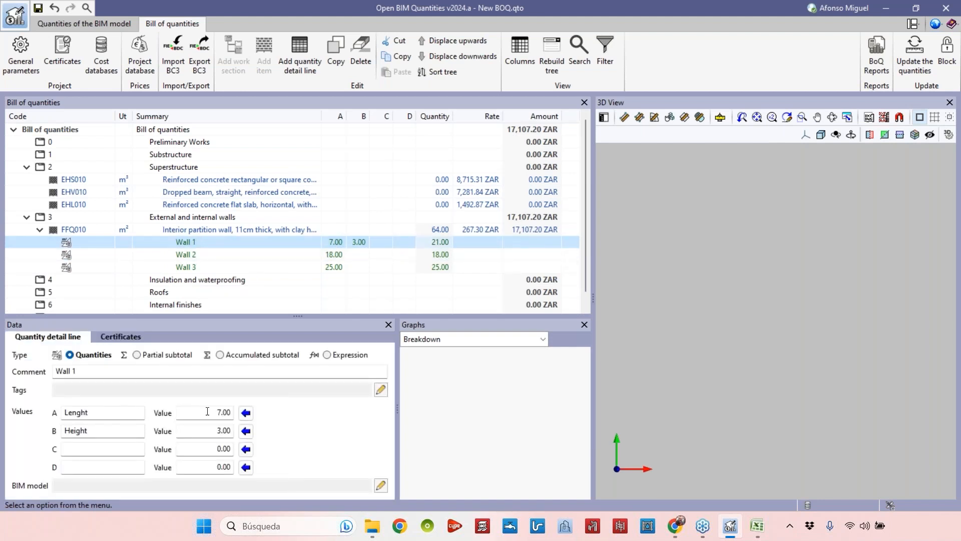
click(213, 429)
click(219, 252)
click(220, 254)
click(220, 431)
text(3)
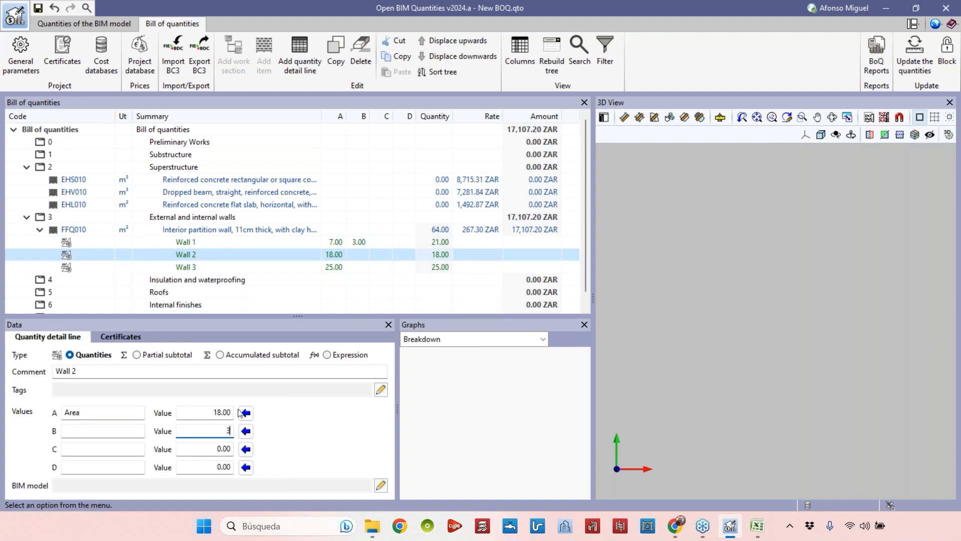
click(235, 413)
text(6)
key(shift+Tab)
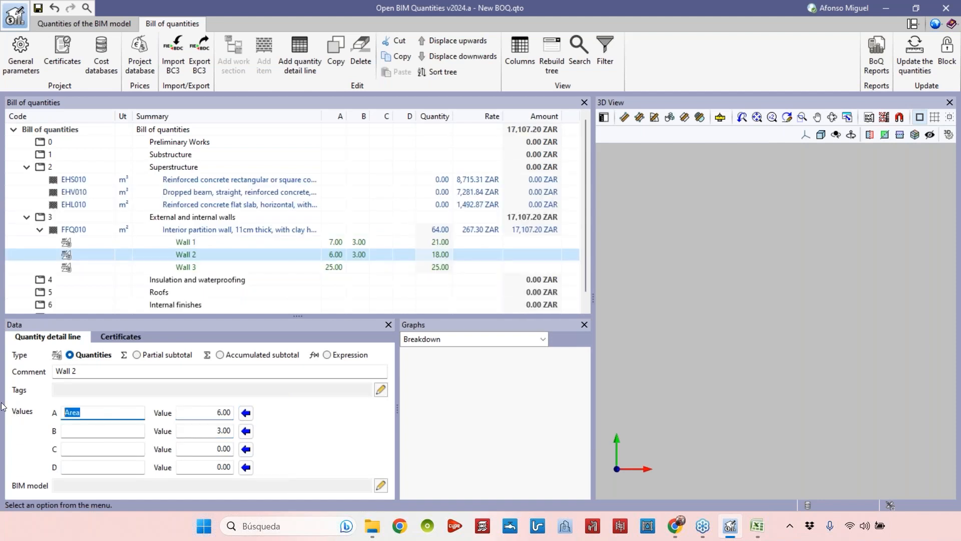
key(BackSpace)
click(192, 244)
key(ctrl+c)
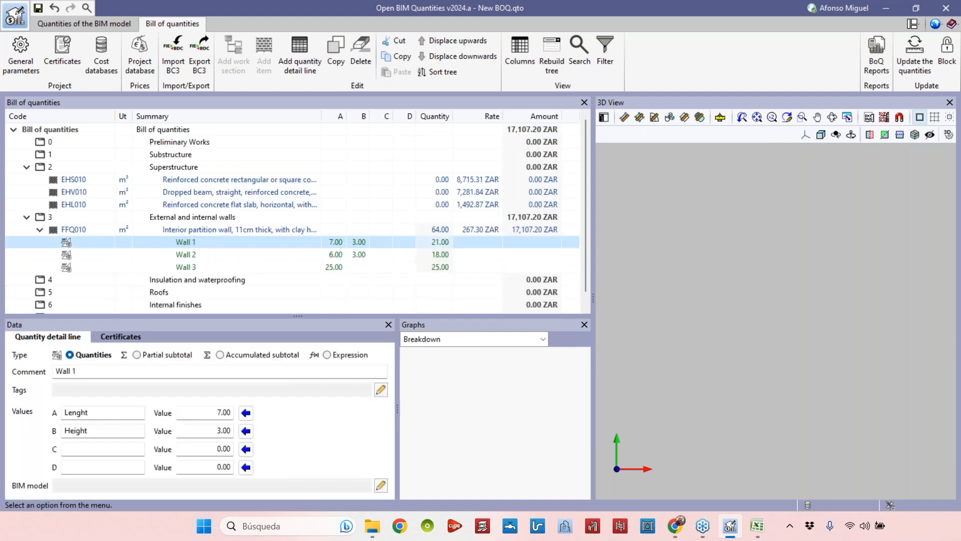
Copy the Lenght and Height labels onto the Wall 2 and Wall 3 detail lines.
click(183, 255)
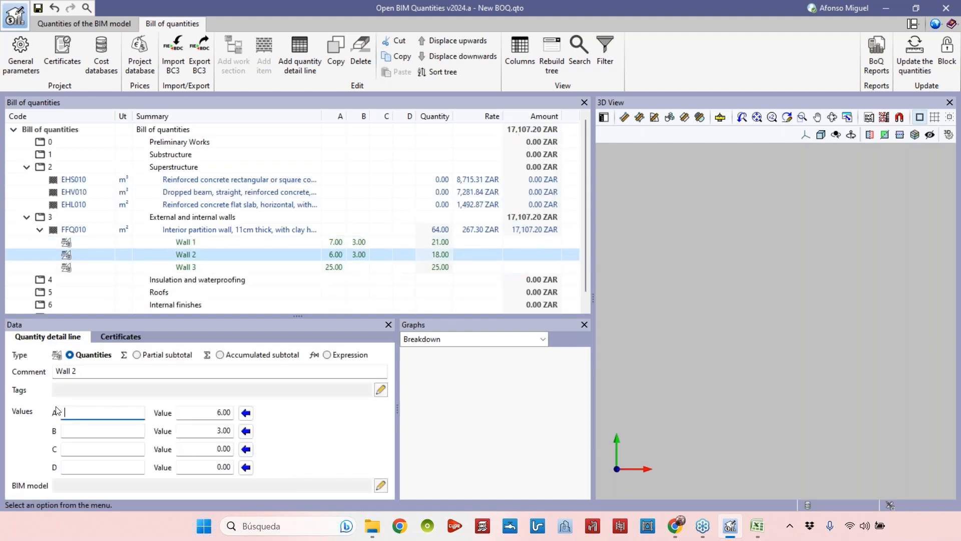
click(186, 267)
double_click(110, 409)
key(ctrl+v)
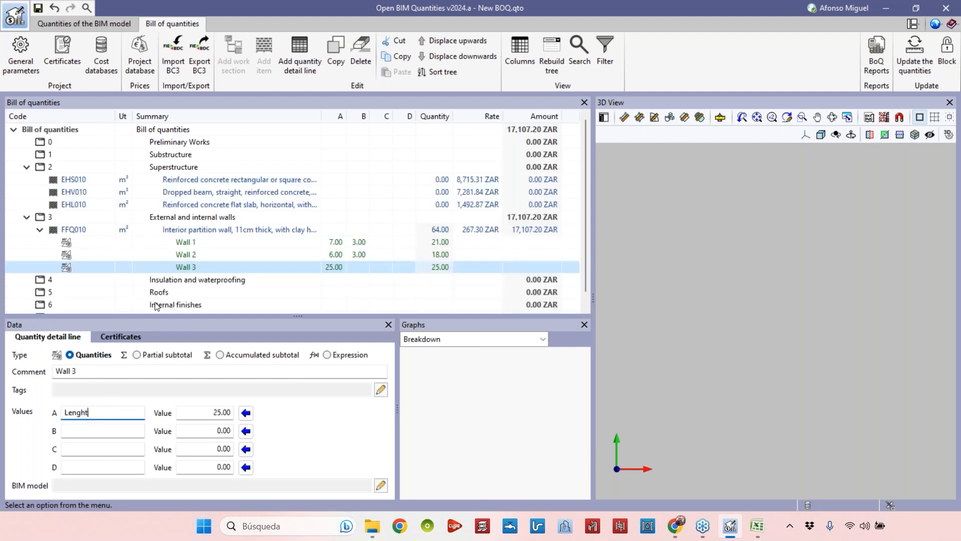
click(193, 256)
click(196, 243)
double_click(95, 430)
key(ctrl+c)
click(229, 255)
click(75, 430)
key(ctrl+v)
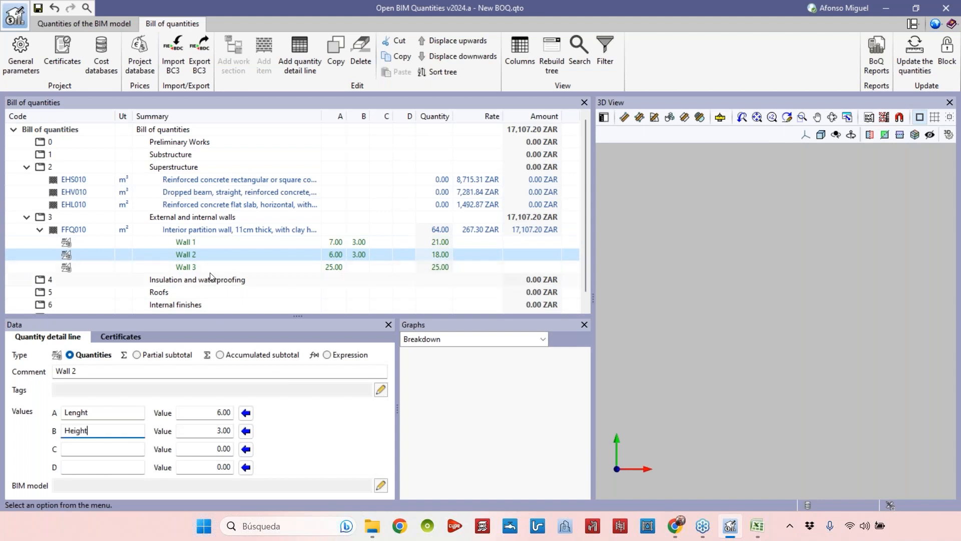
Give the Wall 3 line a Height label with a value of 3.
click(213, 267)
click(118, 430)
key(ctrl+v)
key(Tab)
text(3)
click(316, 255)
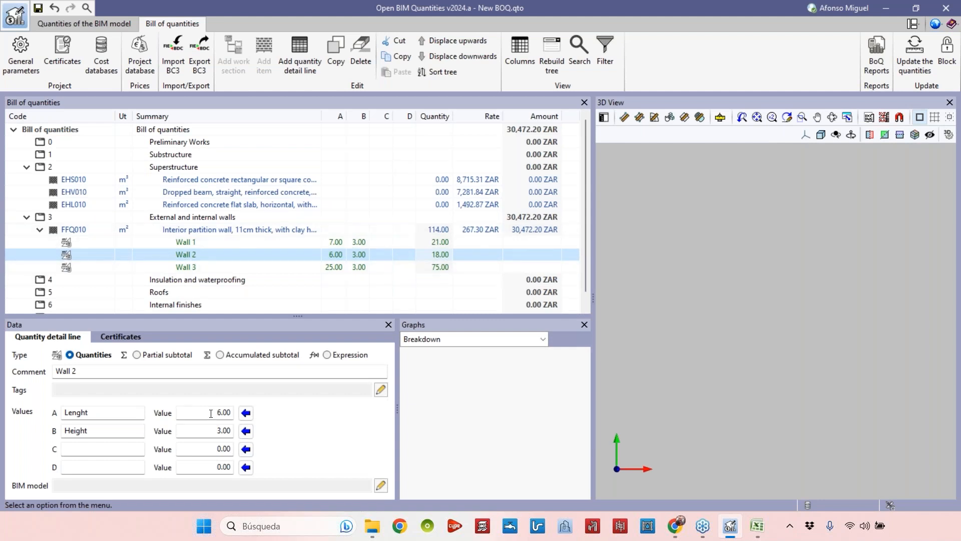
Enter 1 in Wall 2's C and D values and reset both back to 0.
click(215, 412)
click(212, 431)
click(234, 415)
click(212, 430)
drag(208, 414, 242, 414)
click(217, 431)
click(204, 449)
drag(203, 468, 232, 448)
text(1)
double_click(220, 468)
text(1)
key(Return)
double_click(225, 449)
text(0)
drag(216, 468, 257, 475)
text(0)
click(231, 448)
Review the partition wall item's breakdown, then return to the Wall 2 line.
click(436, 233)
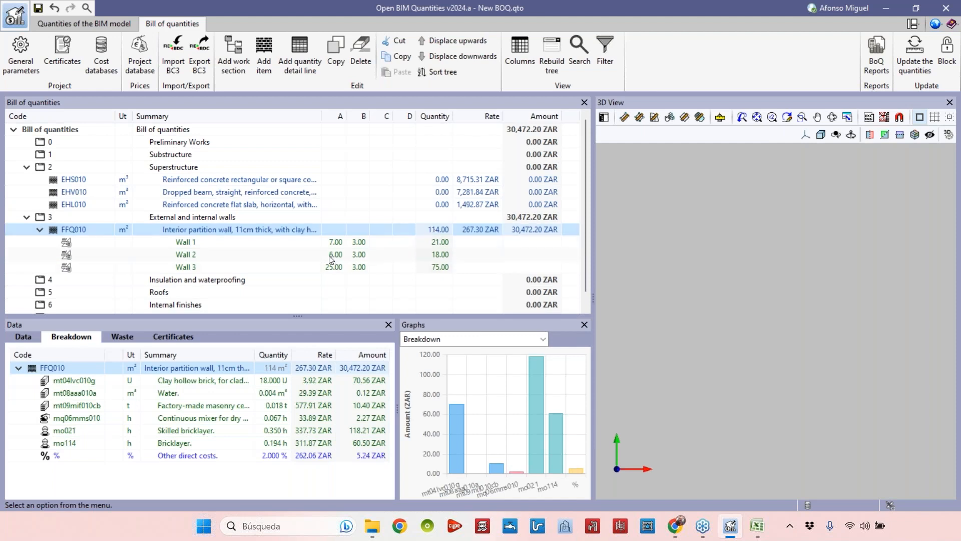
click(194, 250)
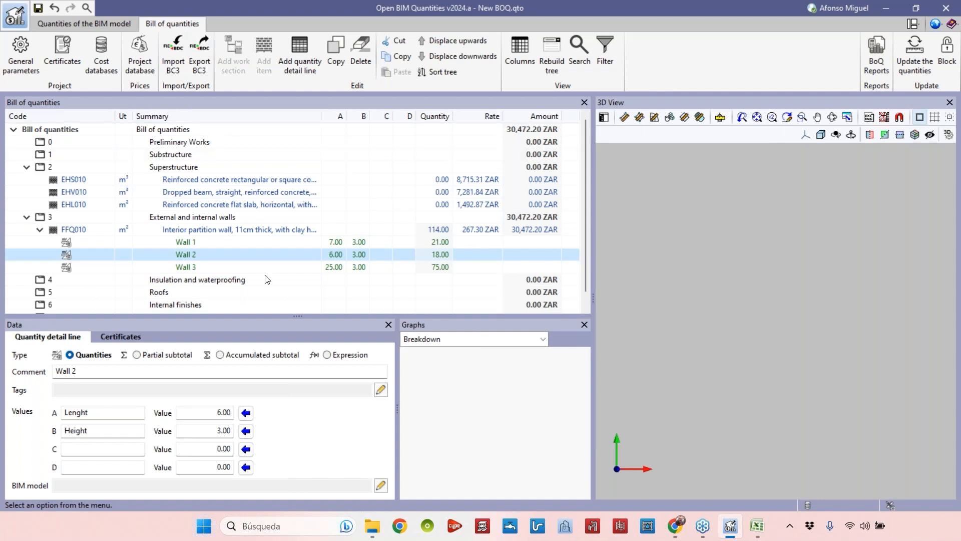
Resize the data, graphs and bill of quantities panels to enlarge the 3D view.
drag(298, 318, 298, 304)
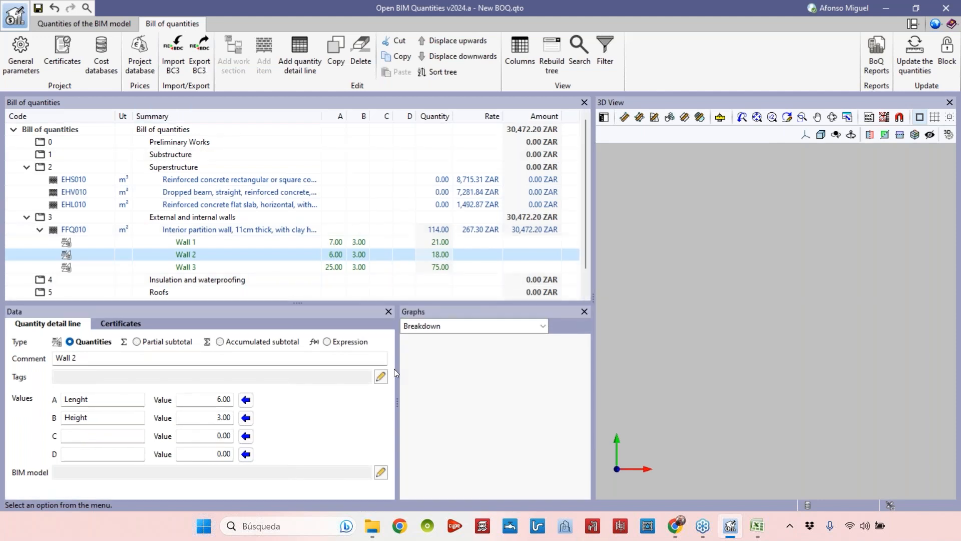
drag(397, 369, 357, 369)
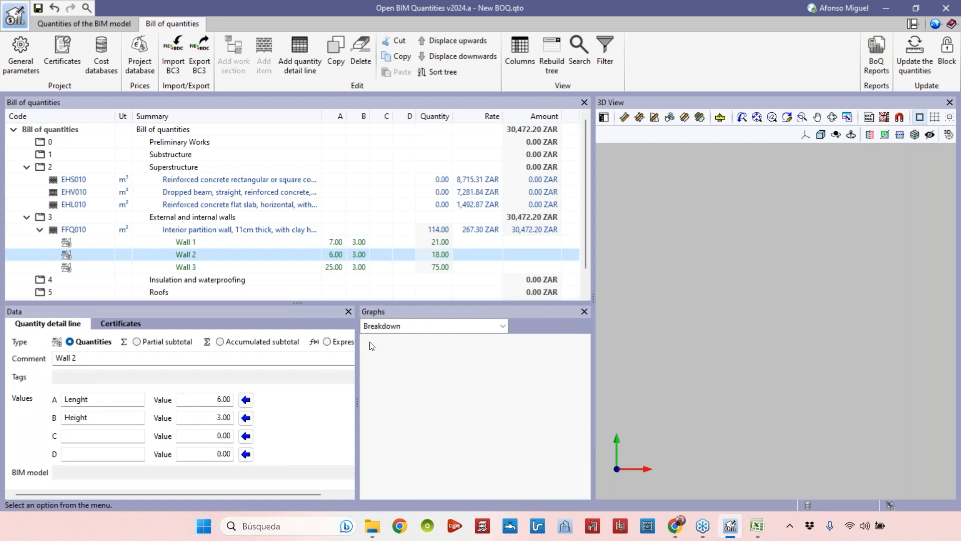
click(275, 245)
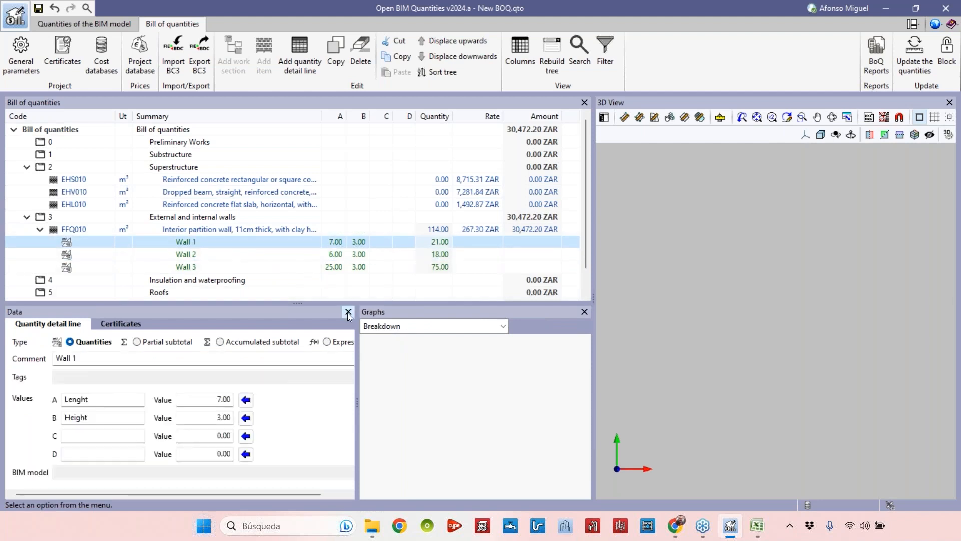
drag(593, 298, 552, 298)
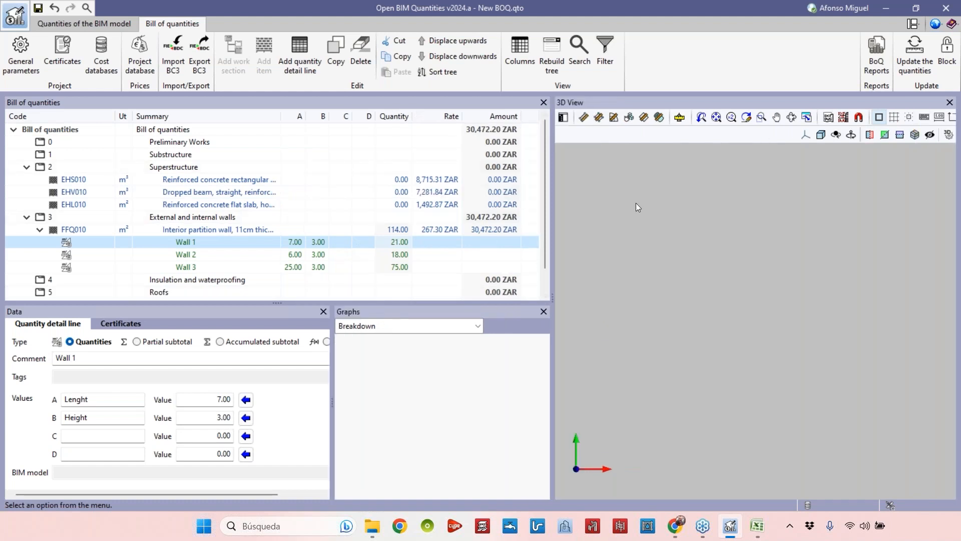
Display the Typical floor plan - Complete template view in the 3D view.
click(828, 118)
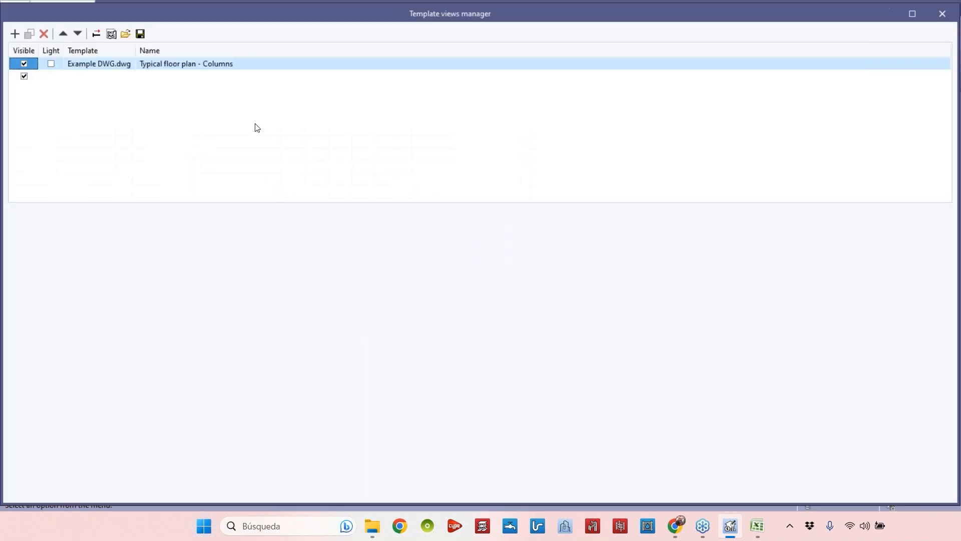
click(933, 20)
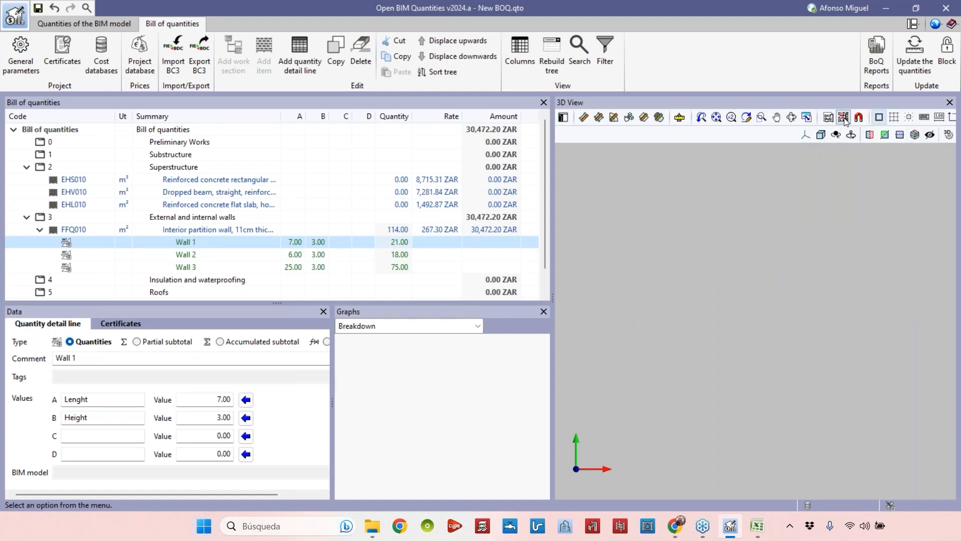
key(F4)
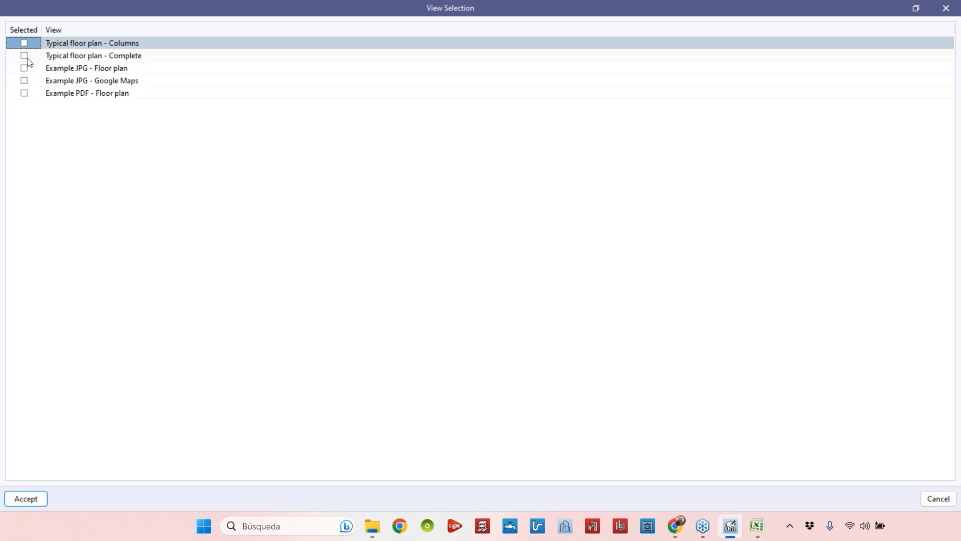
click(64, 57)
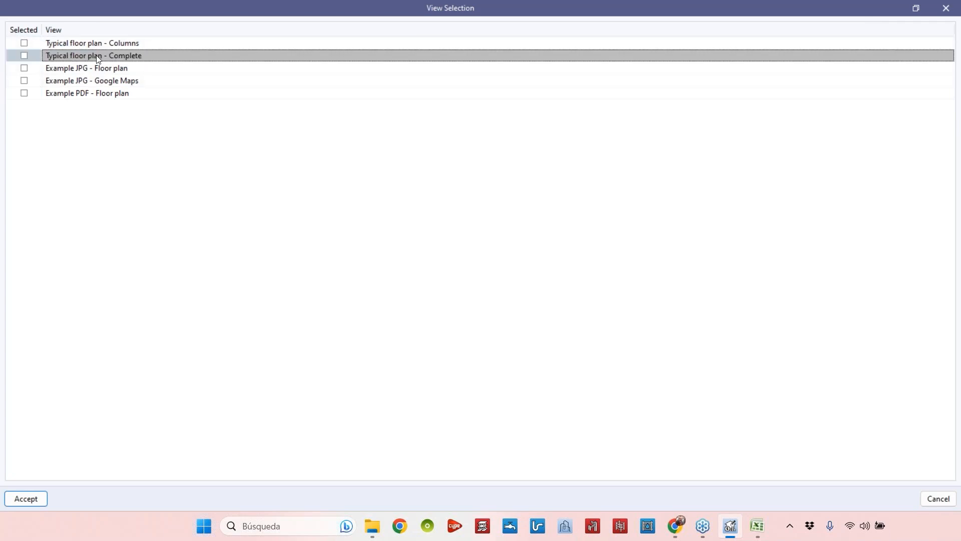
click(24, 55)
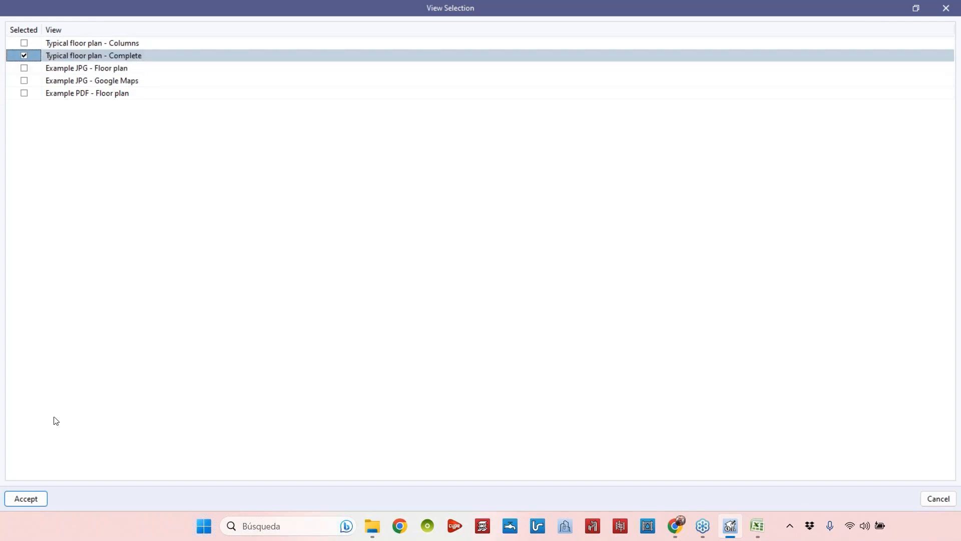
click(26, 498)
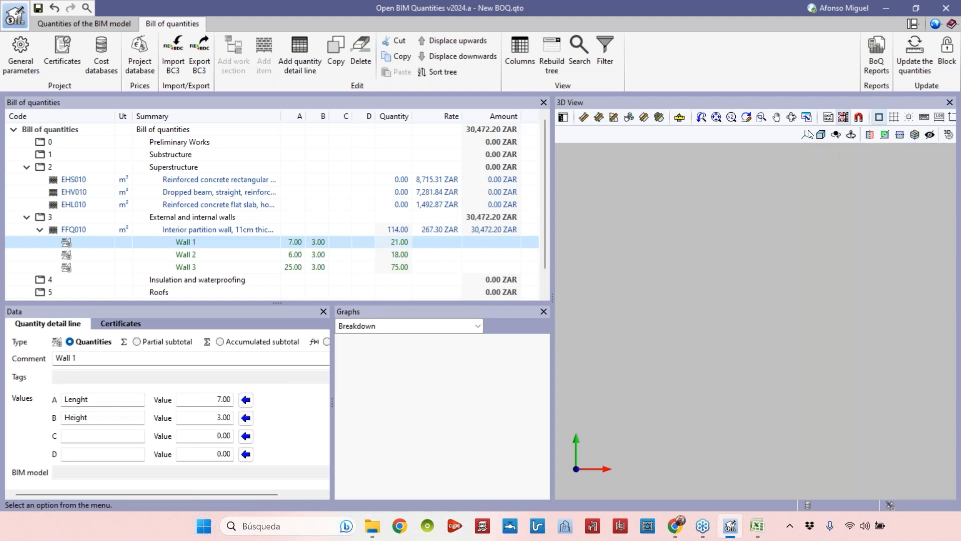
Switch to a top view and zoom into the floor plan to examine its partition walls.
click(805, 135)
click(810, 155)
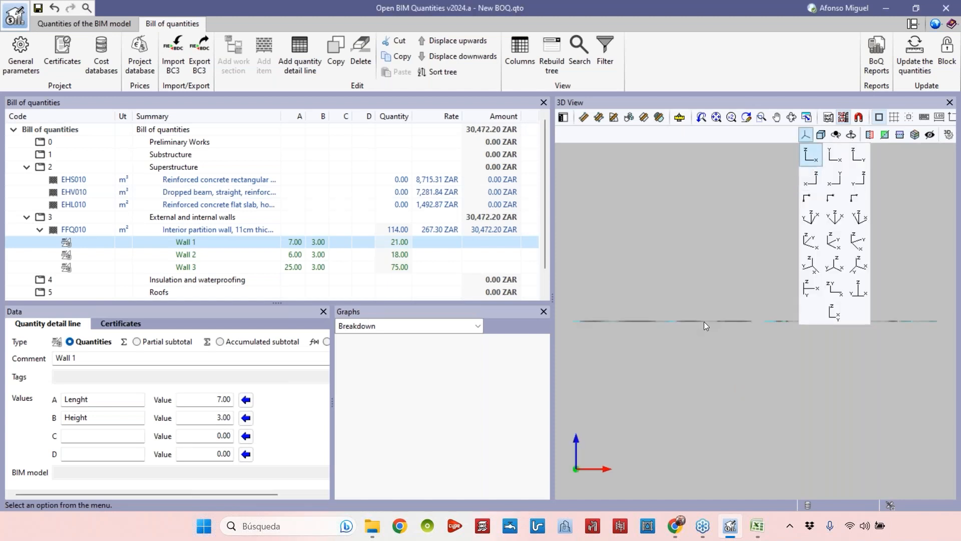
middle_drag(710, 311, 758, 345)
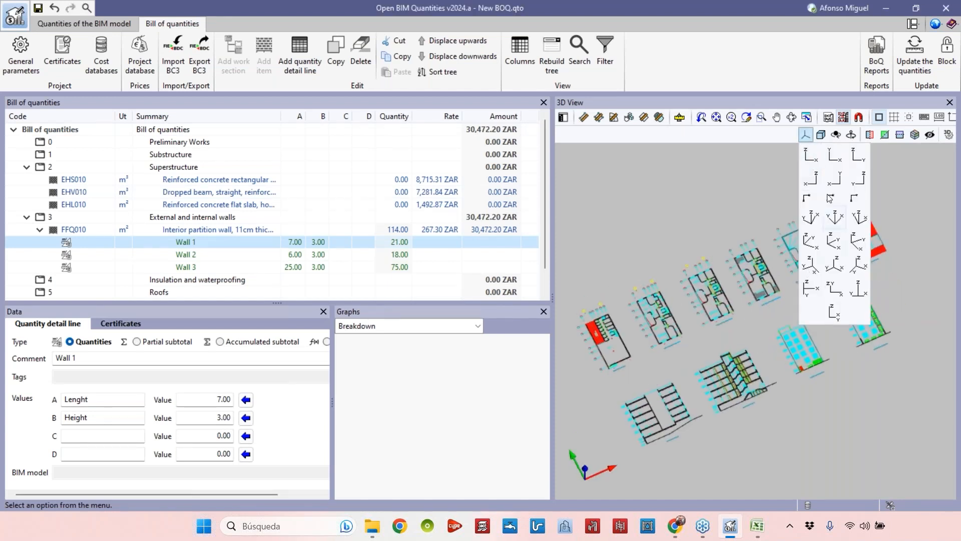
click(829, 158)
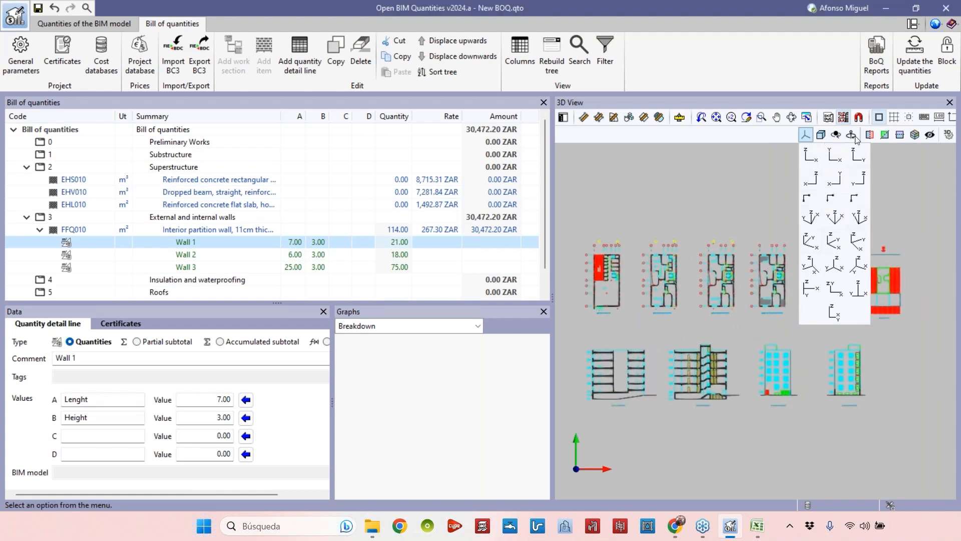
scroll(765, 301, up, 2)
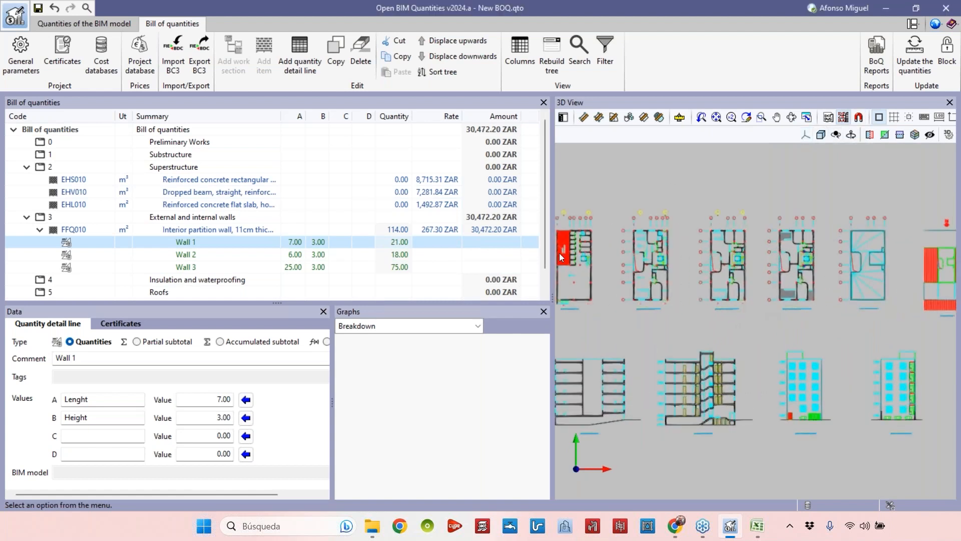
scroll(720, 306, up, 10)
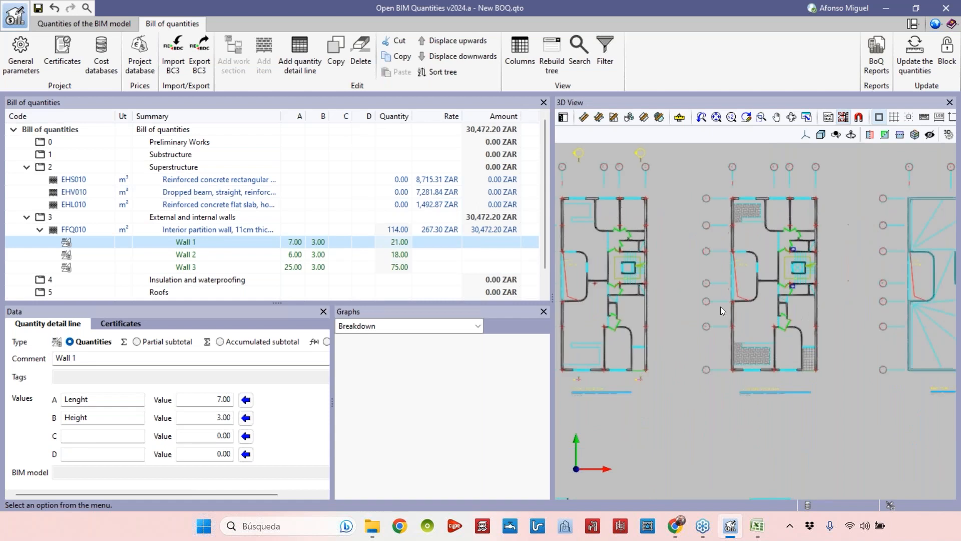
scroll(698, 368, down, 7)
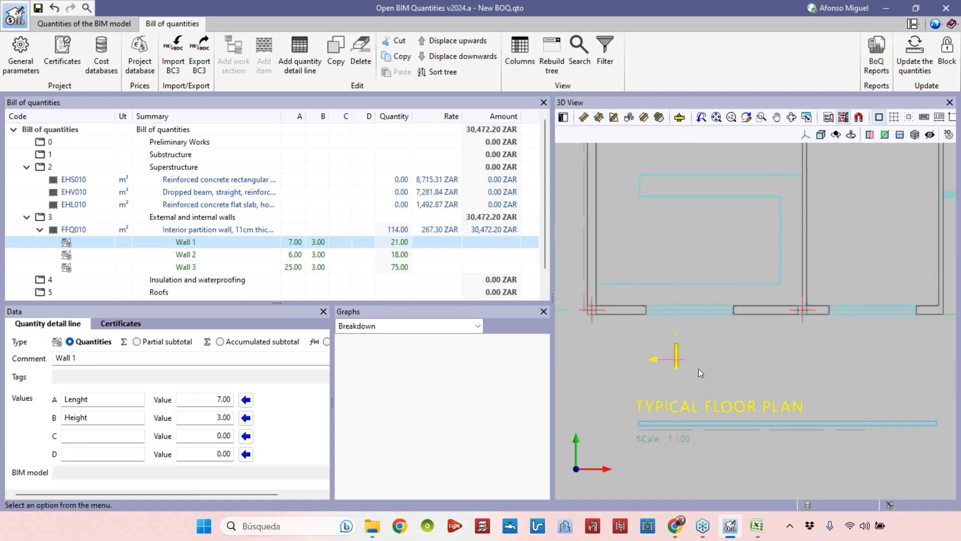
middle_drag(741, 292, 721, 431)
scroll(736, 366, down, 2)
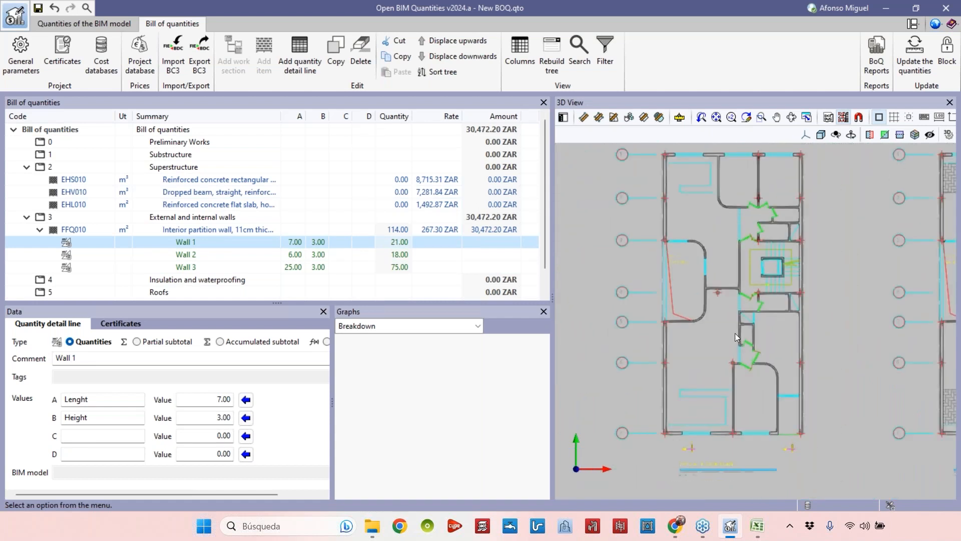
middle_drag(749, 260, 743, 274)
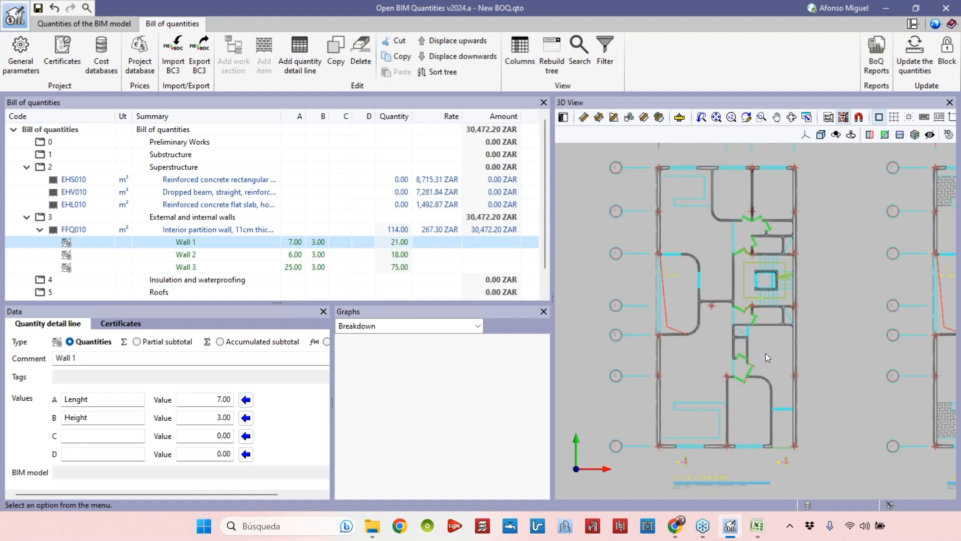
scroll(790, 160, up, 5)
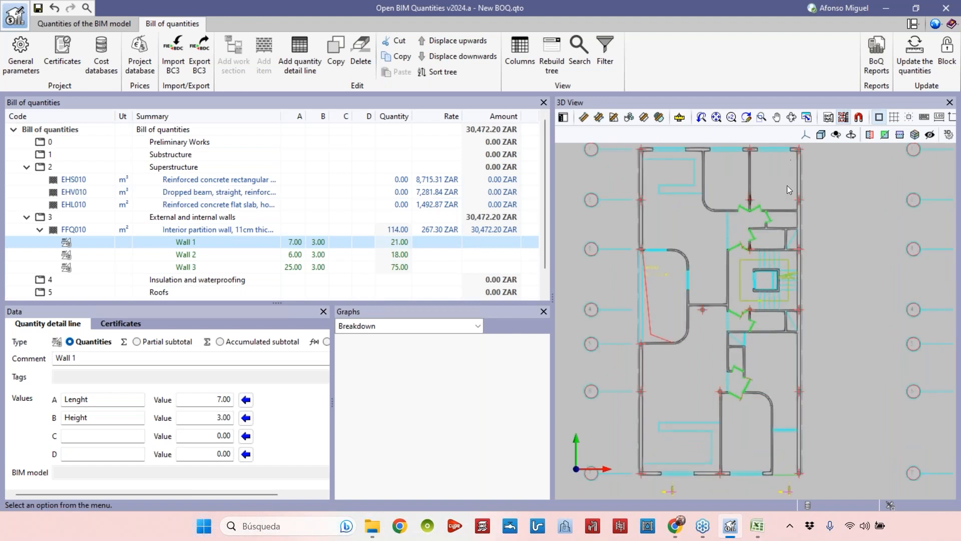
scroll(711, 249, up, 2)
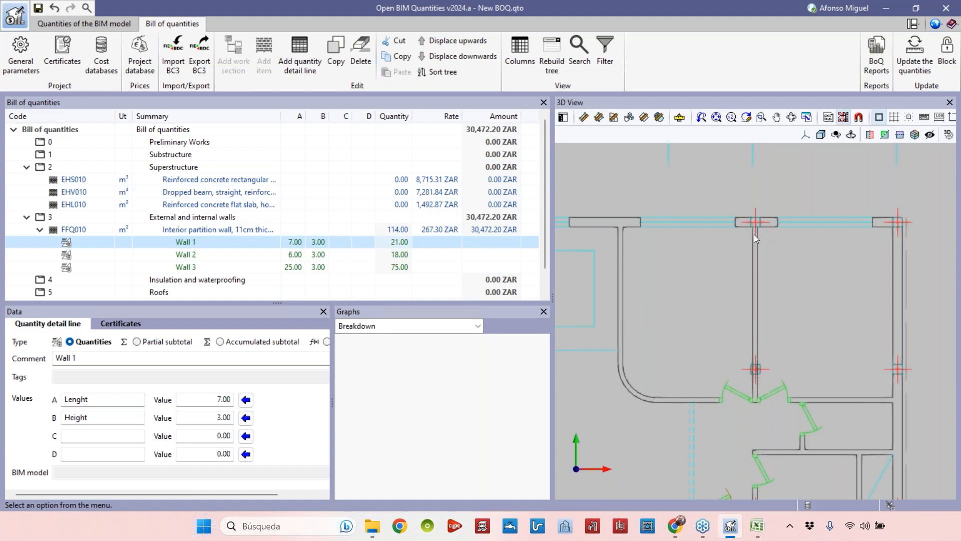
Activate template object snaps with endpoint, intersection and nearest snapping.
click(859, 118)
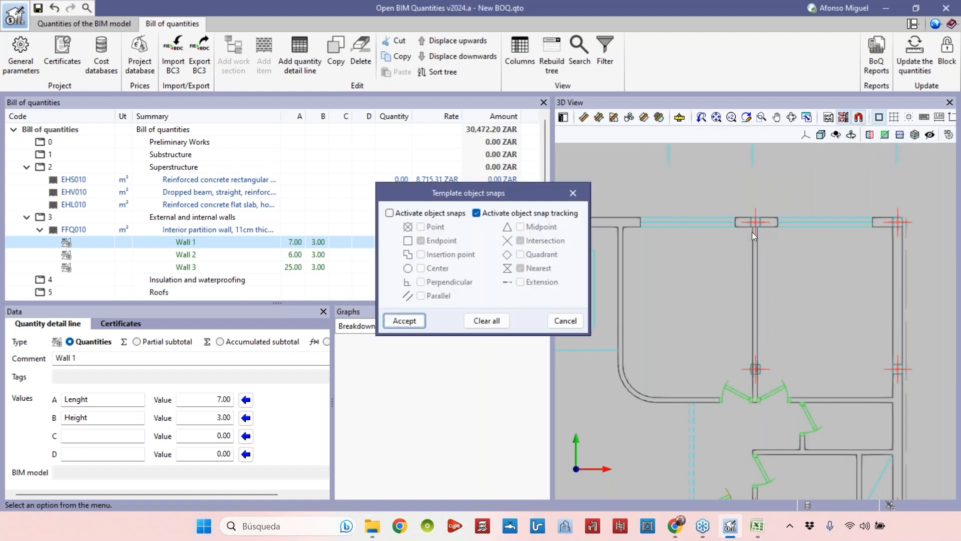
click(426, 216)
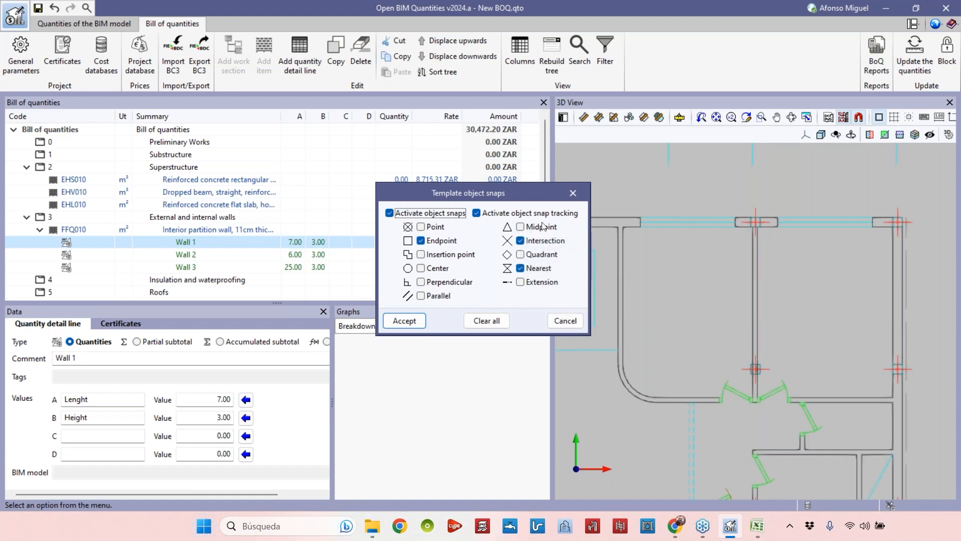
click(414, 325)
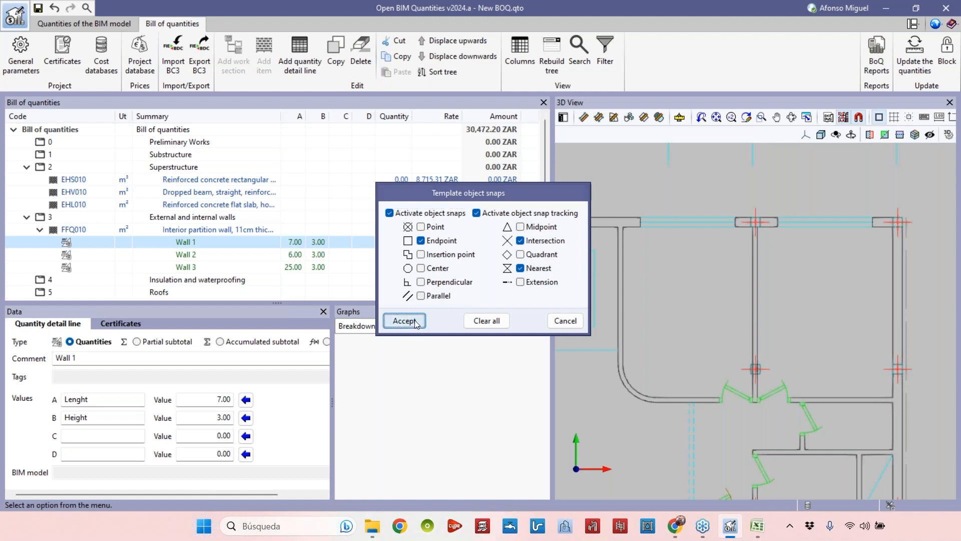
Measure the vertical partition wall on the floor plan and assign its 3.70 m length to Wall 1.
click(858, 119)
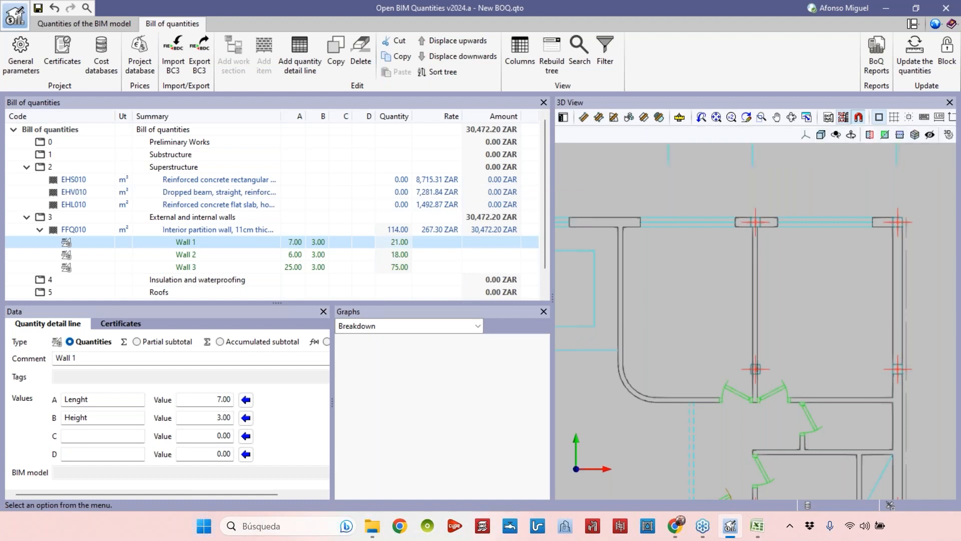
click(573, 193)
middle_drag(801, 291, 797, 252)
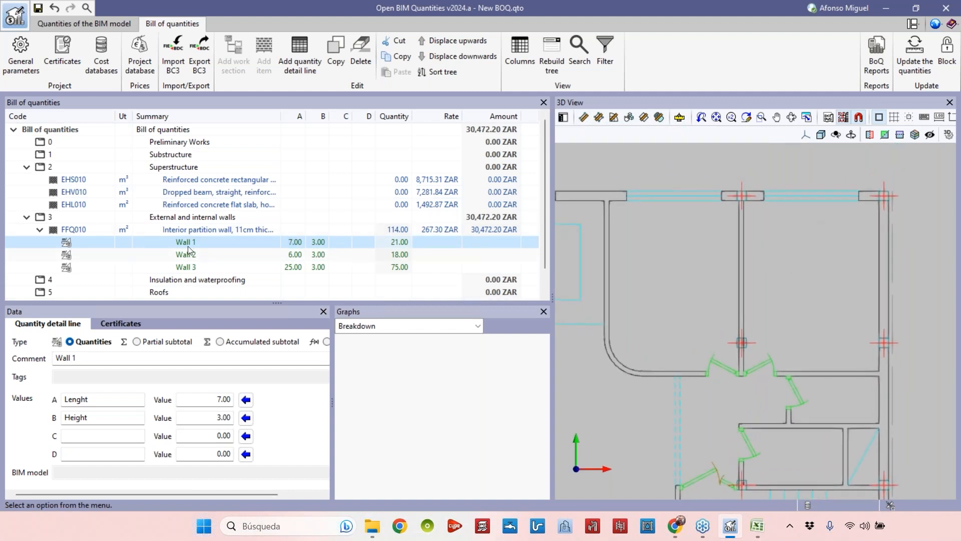
scroll(701, 227, up, 1)
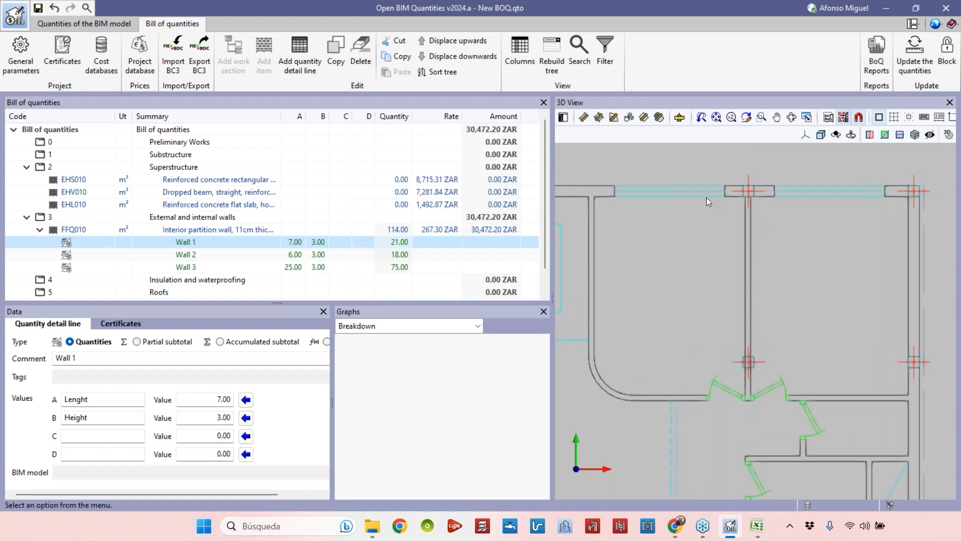
click(580, 121)
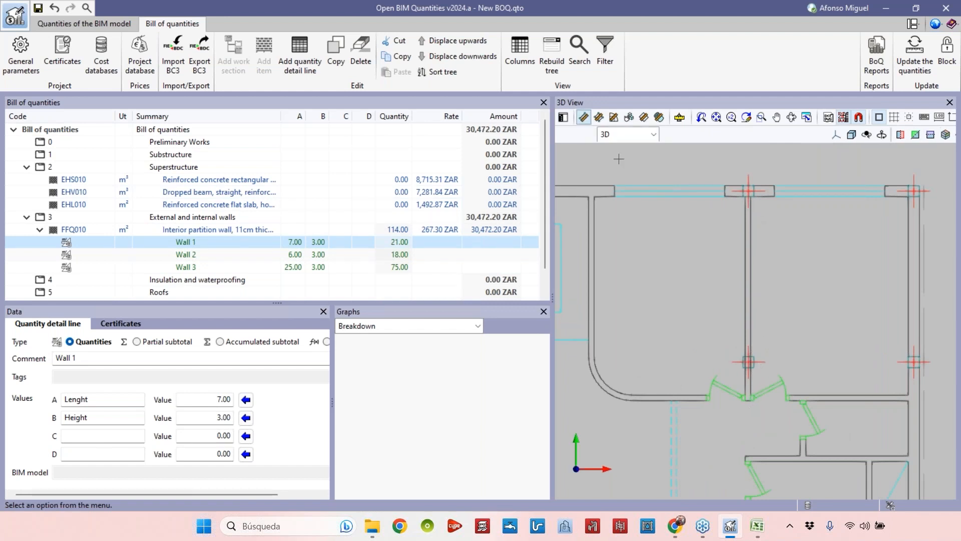
scroll(747, 407, up, 4)
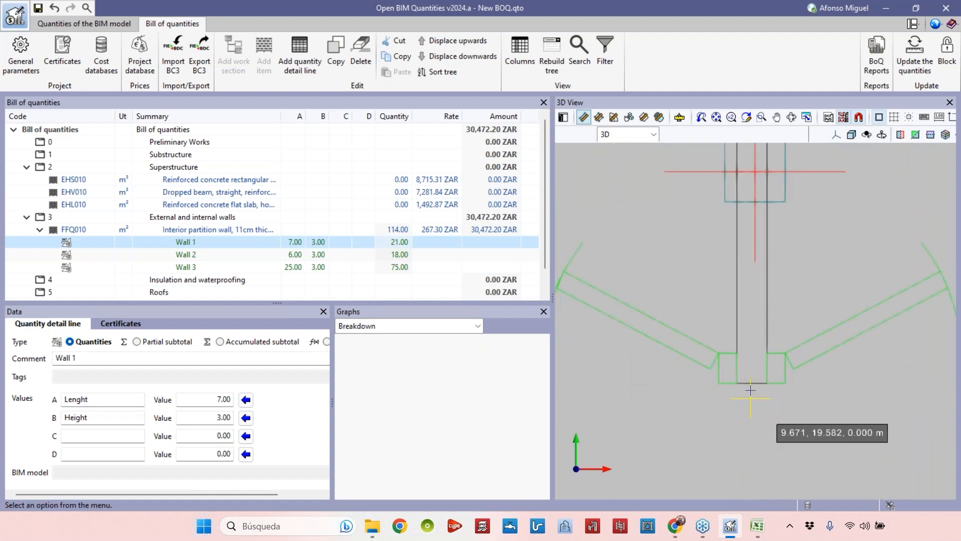
click(752, 383)
scroll(756, 281, down, 2)
middle_drag(755, 281, 725, 495)
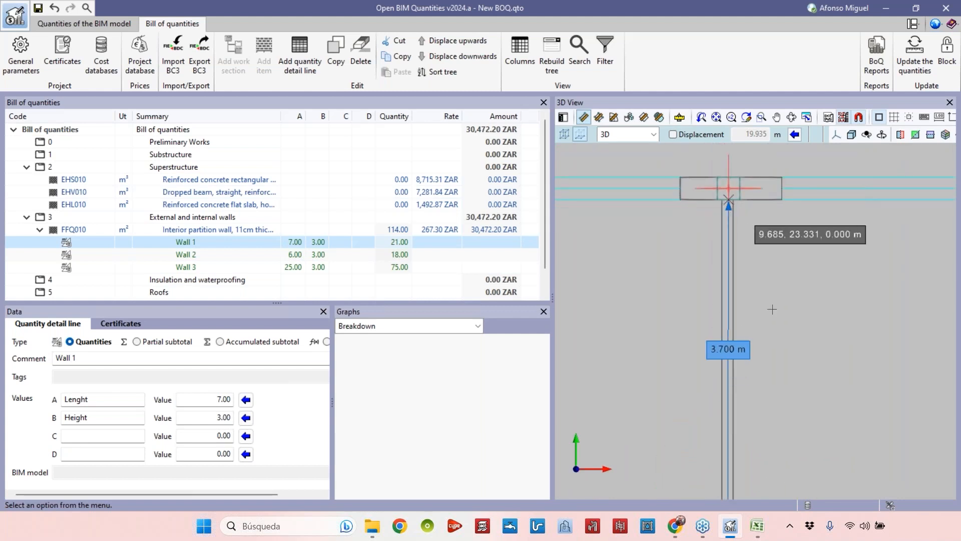
click(728, 200)
scroll(793, 348, down, 1)
middle_drag(799, 360, 780, 265)
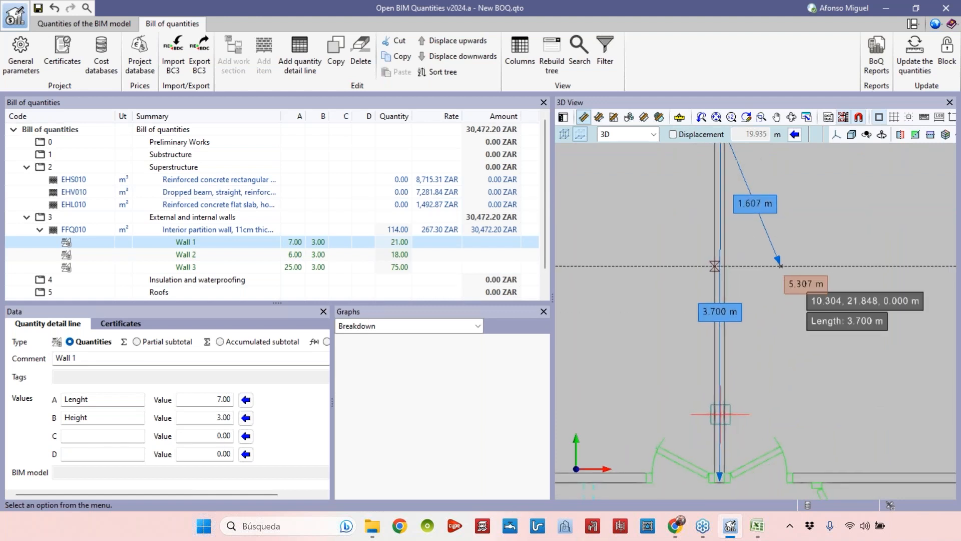
scroll(783, 475, down, 1)
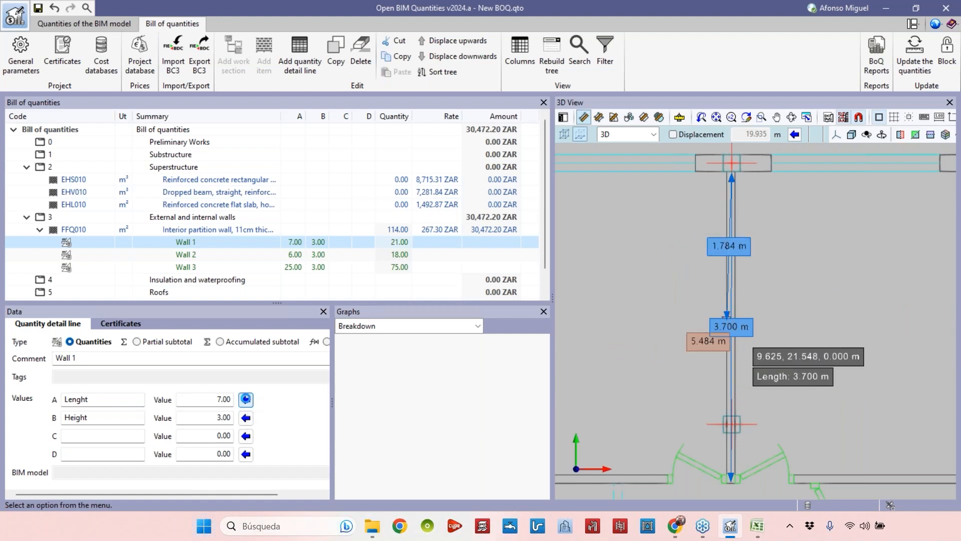
click(246, 399)
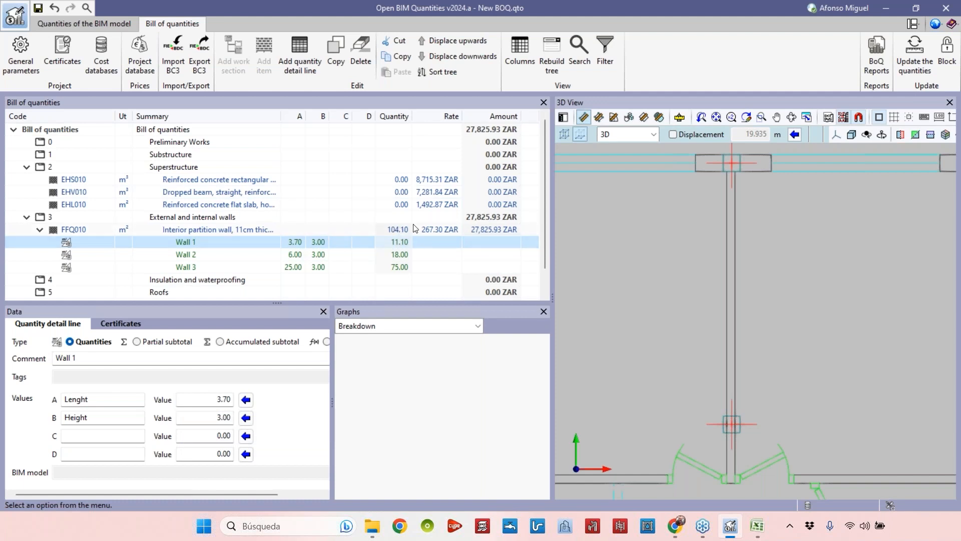
Measure a continued run along the partition walls and assign the length to the Wall 2 line.
scroll(729, 235, down, 4)
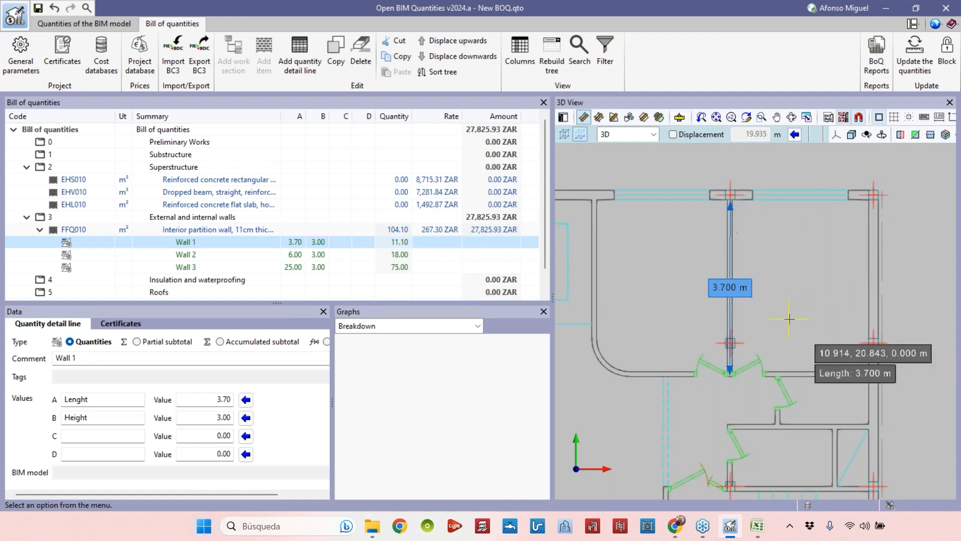
scroll(821, 370, up, 4)
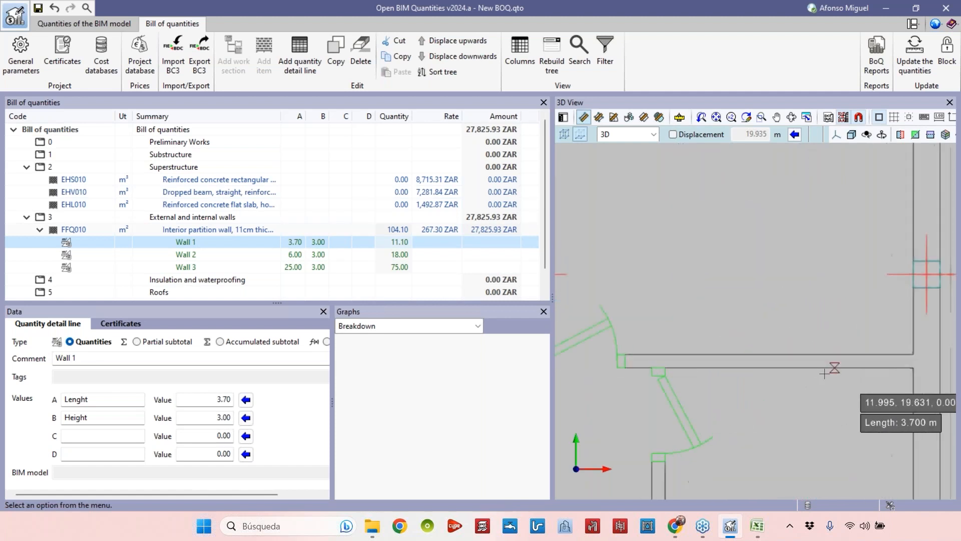
click(917, 359)
middle_drag(733, 333, 960, 336)
scroll(713, 352, down, 2)
middle_drag(713, 352, 912, 345)
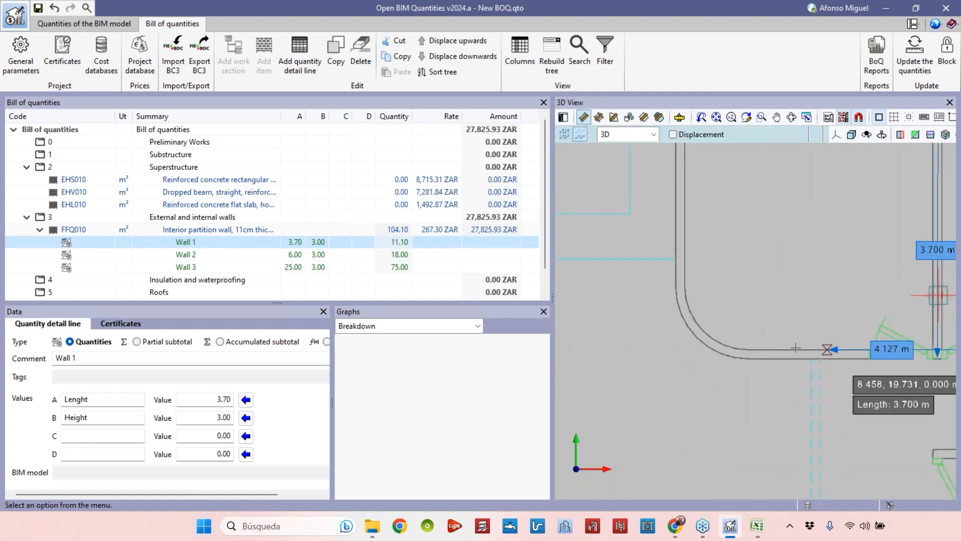
click(752, 347)
middle_drag(819, 281, 652, 308)
scroll(650, 306, down, 1)
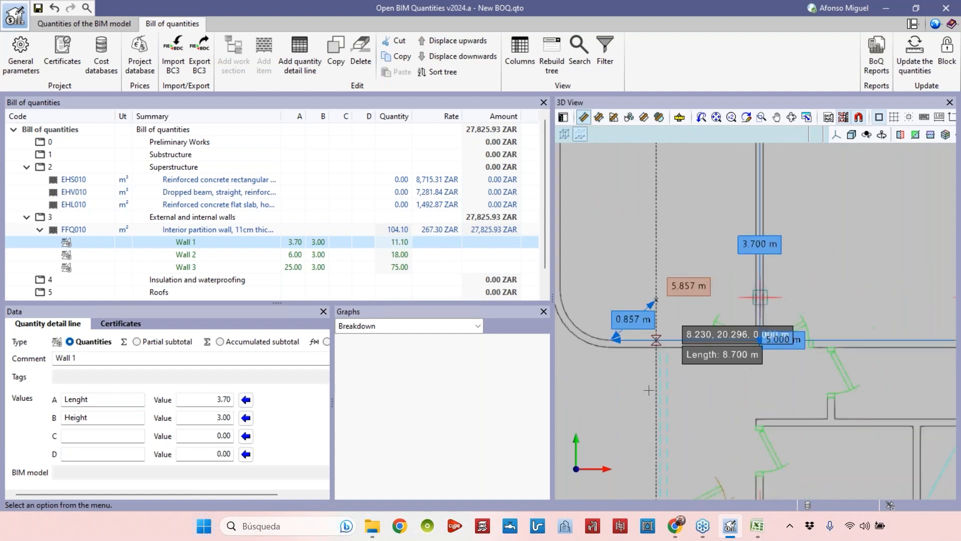
scroll(648, 390, down, 1)
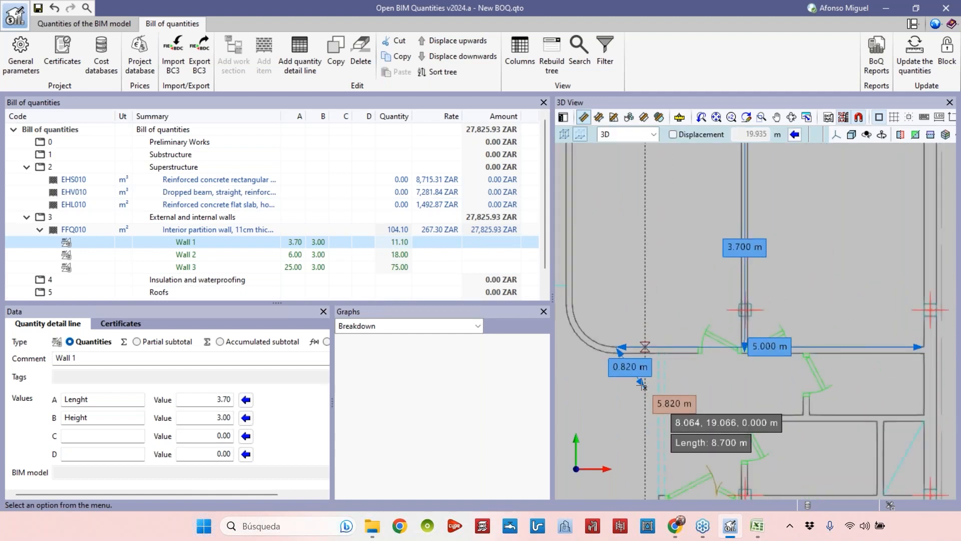
click(185, 254)
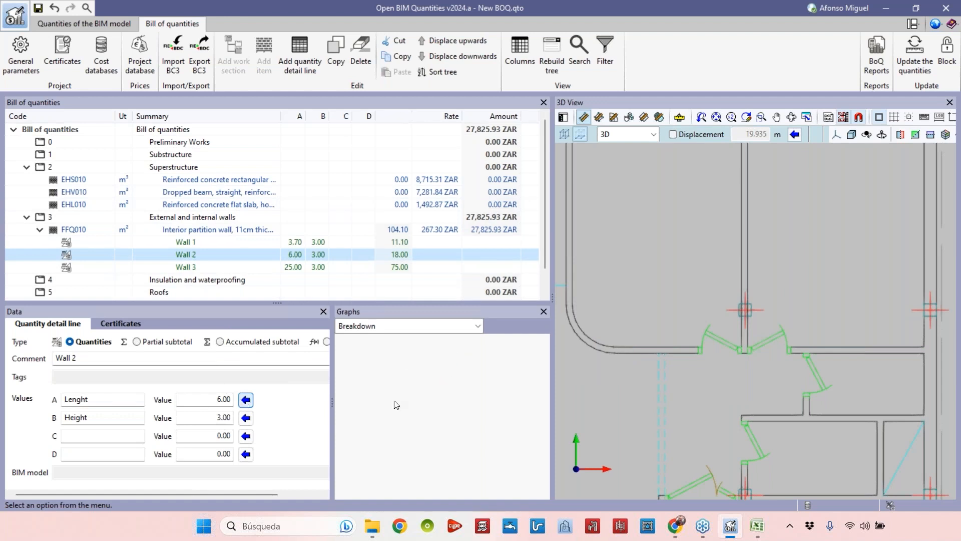
scroll(648, 346, down, 4)
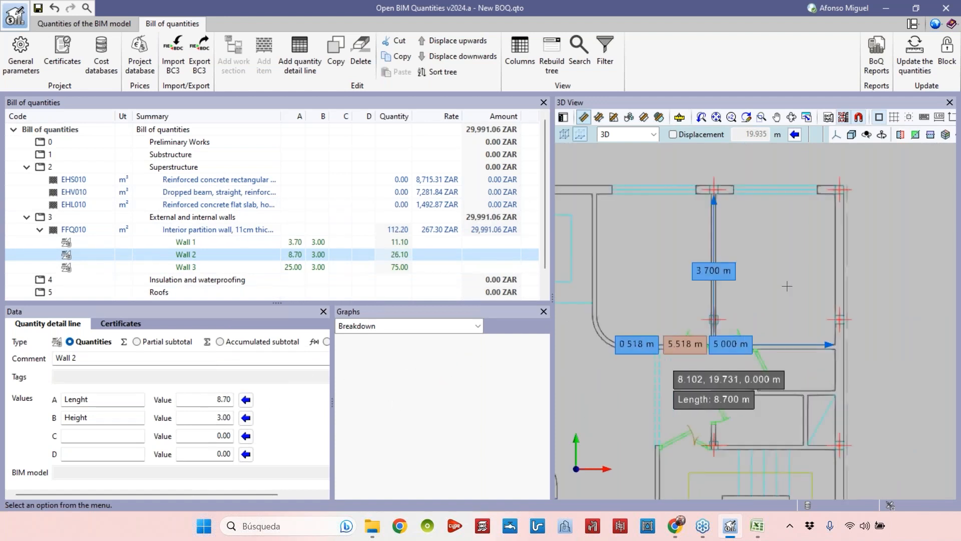
Restart the measurement and measure the 5 m horizontal wall, setting Wall 2's length to 5.00.
scroll(756, 287, up, 3)
middle_drag(731, 293, 789, 279)
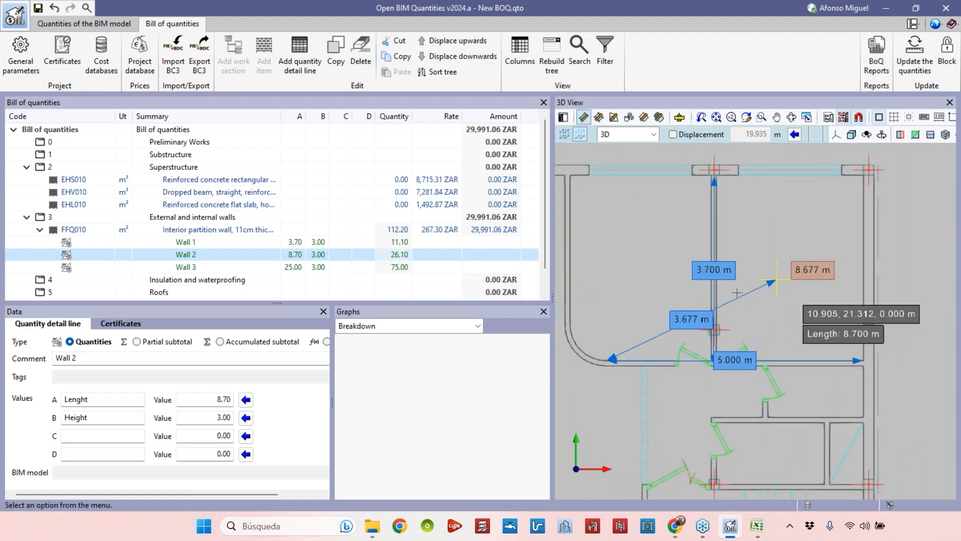
scroll(739, 292, down, 3)
scroll(654, 335, up, 1)
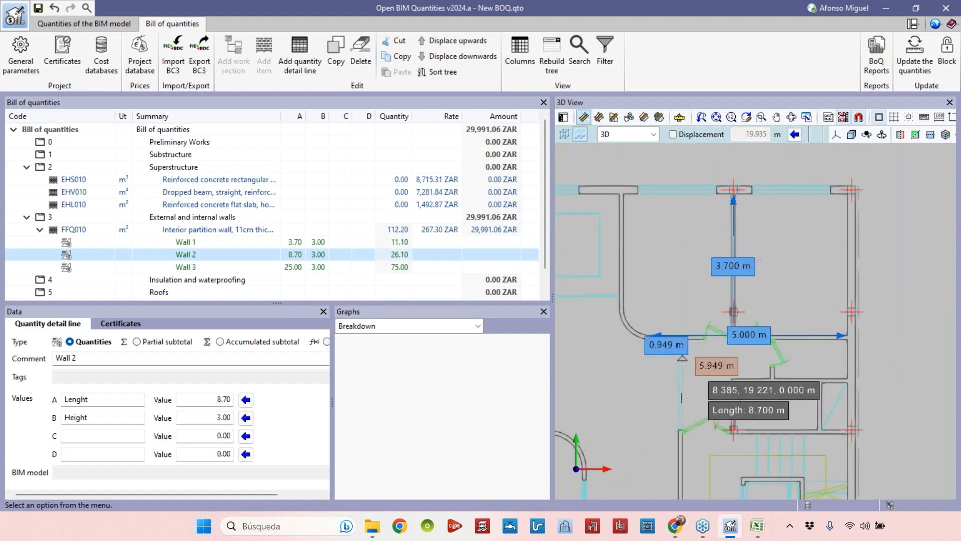
right_click(678, 360)
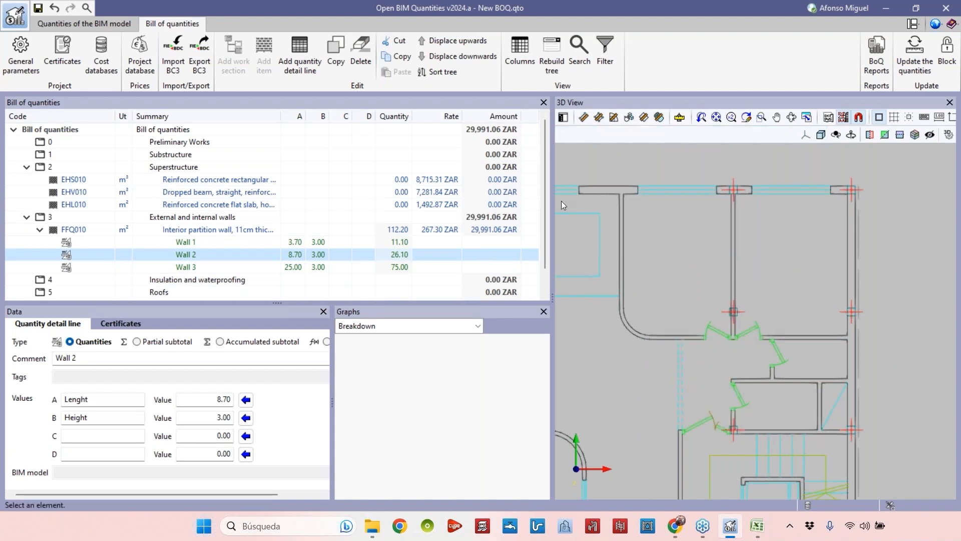
click(583, 117)
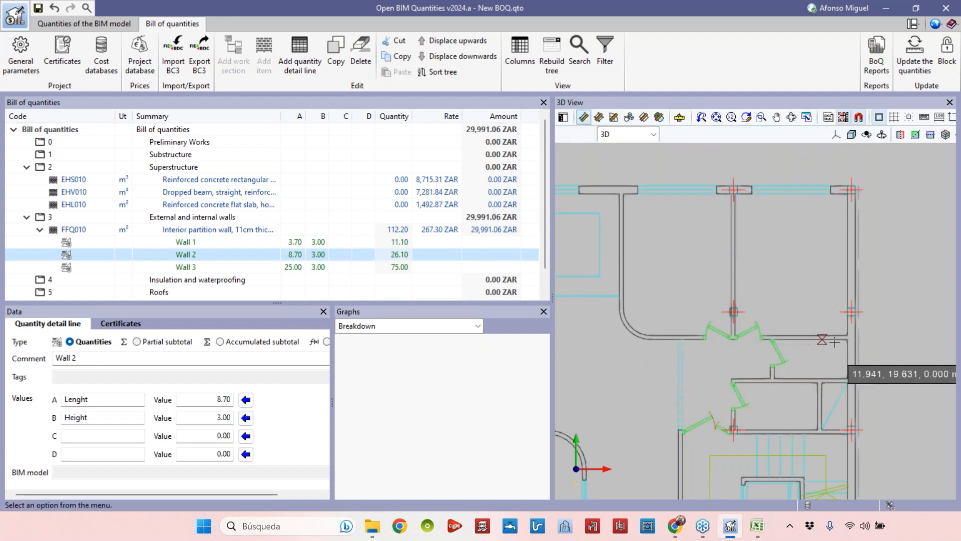
click(847, 335)
click(652, 335)
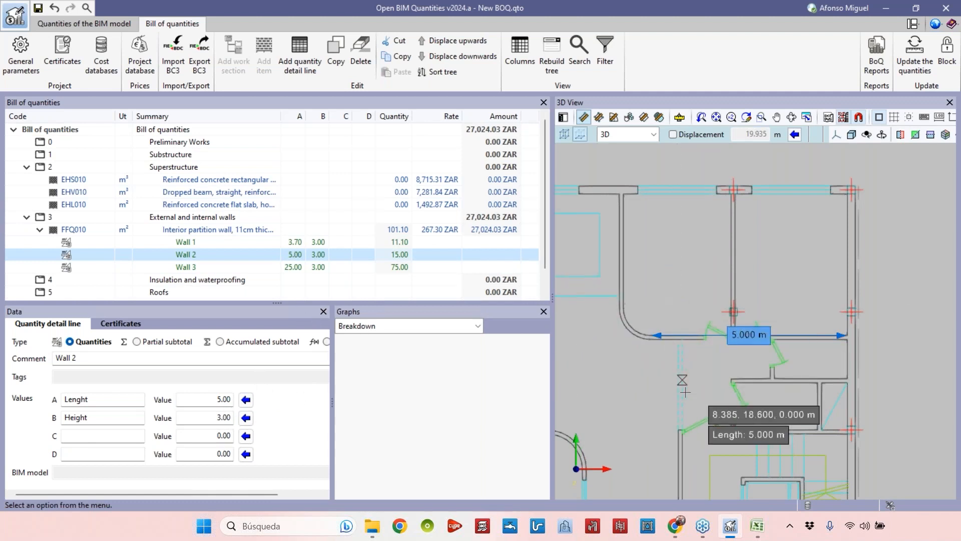
Measure the top horizontal wall and assign its 9.46 m length to Wall 3.
scroll(810, 340, down, 1)
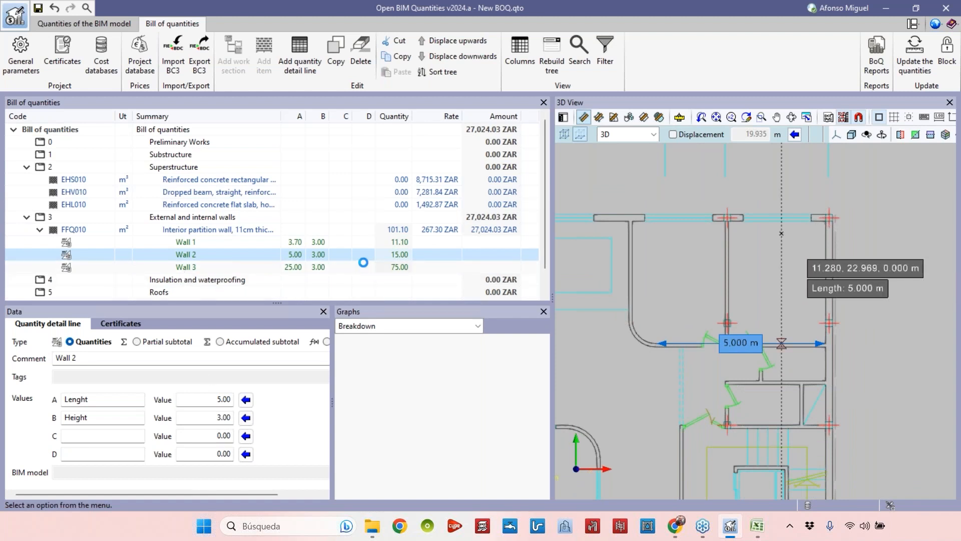
click(584, 118)
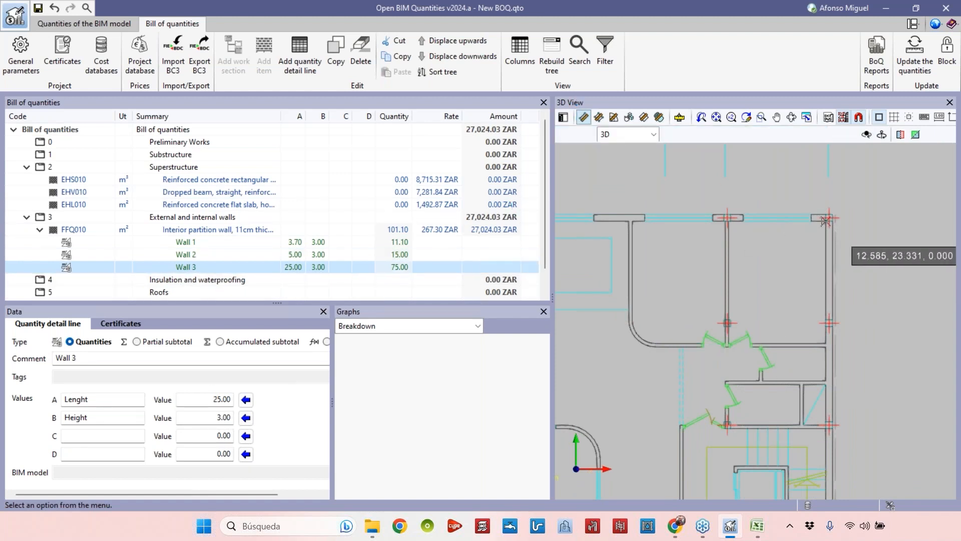
click(824, 219)
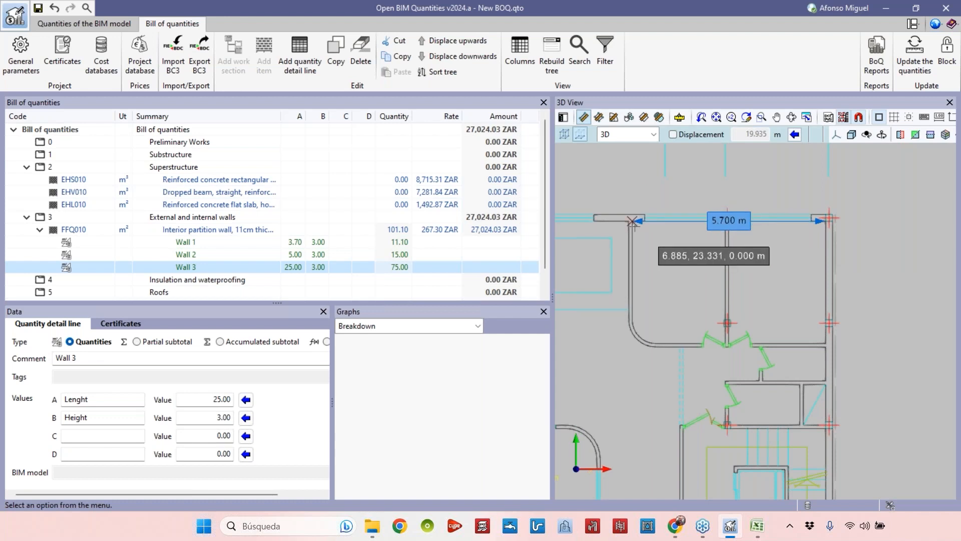
middle_drag(724, 249, 957, 262)
click(740, 235)
middle_drag(840, 321, 700, 310)
scroll(701, 308, down, 2)
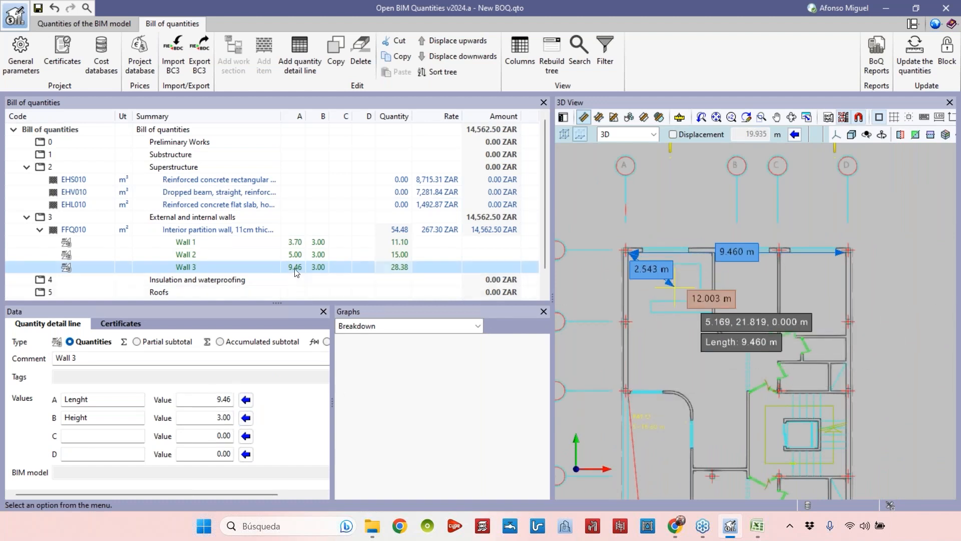
Copy the Wall 3 detail line and rename the copy as Wall 4.
click(328, 68)
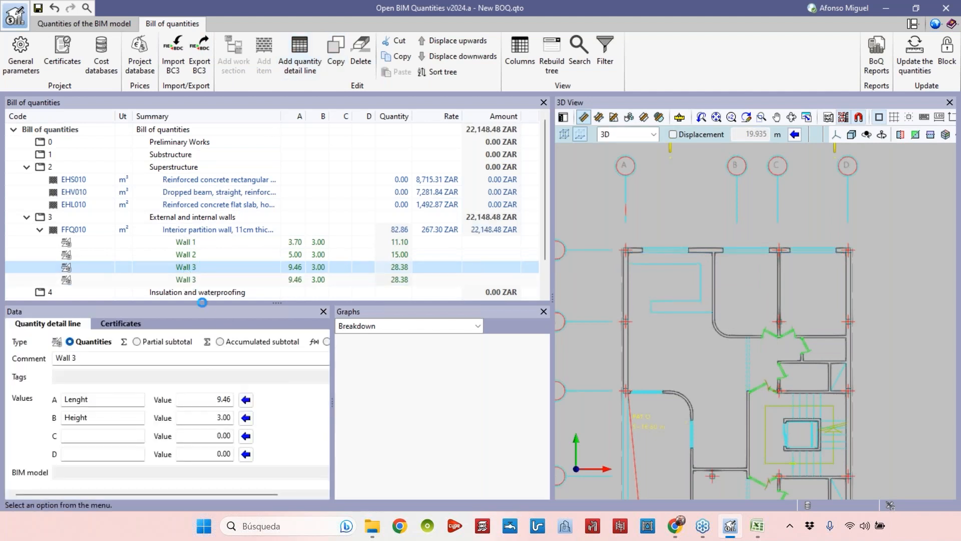
click(214, 279)
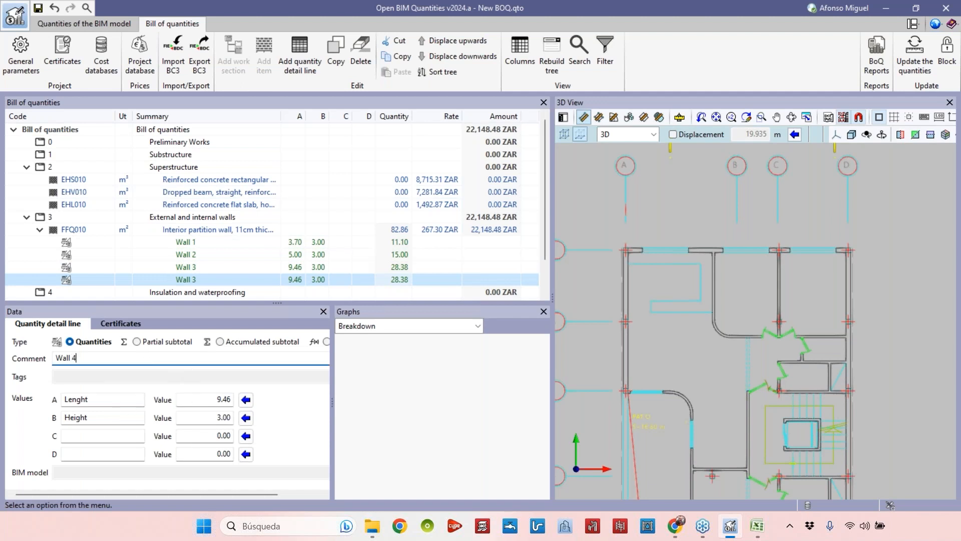
Measure the vertical wall and its curved continuation in the plan and assign the 4.10 m length to Wall 4.
scroll(722, 278, up, 5)
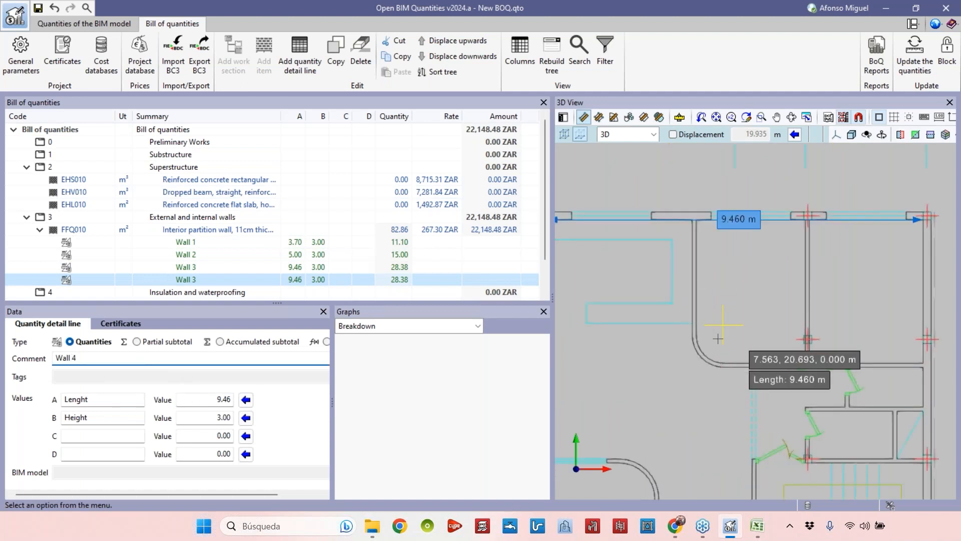
scroll(718, 301, down, 2)
middle_drag(704, 305, 688, 360)
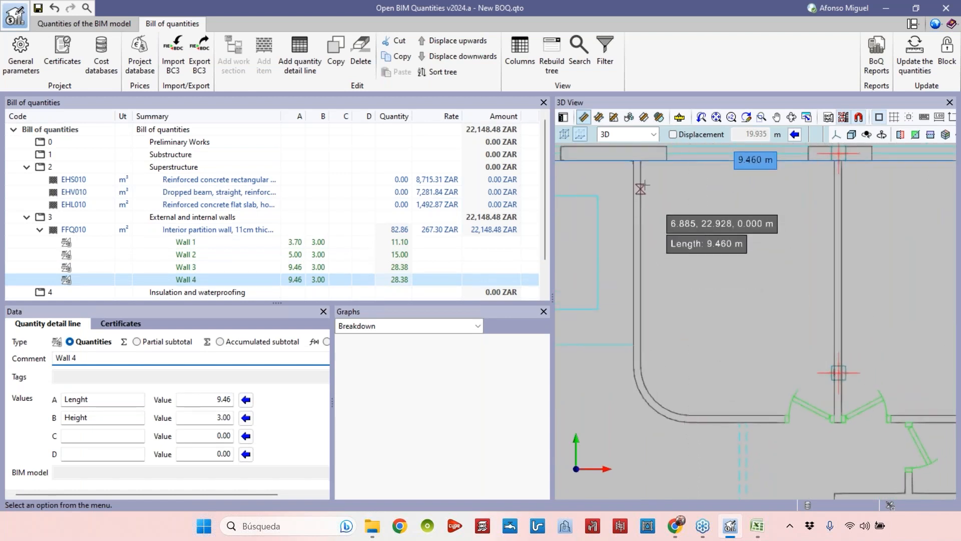
click(641, 160)
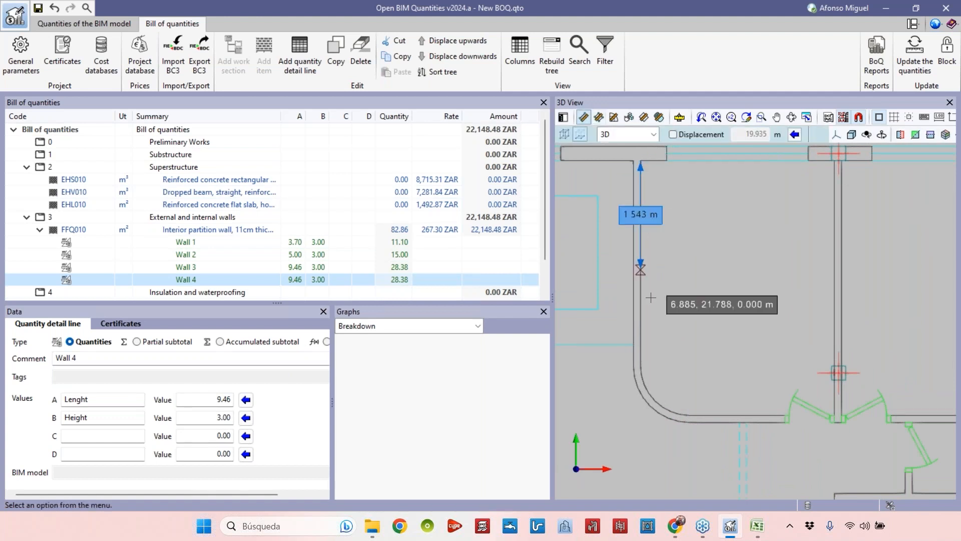
scroll(641, 365, up, 2)
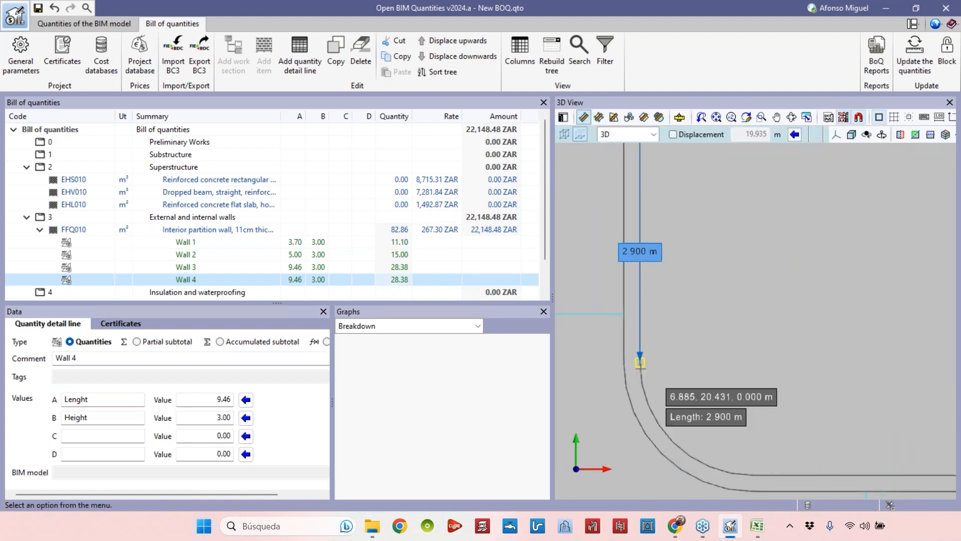
click(641, 356)
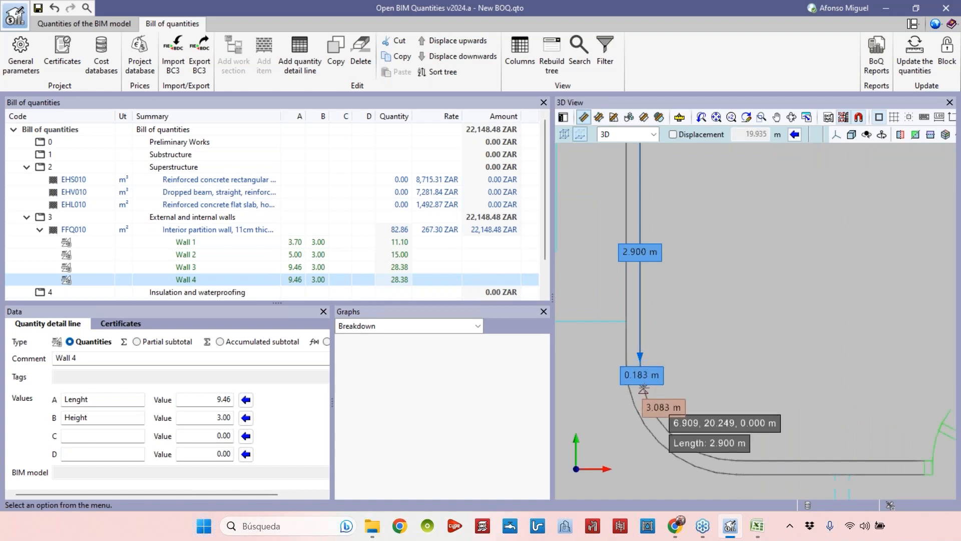
click(644, 395)
click(667, 420)
click(675, 428)
click(682, 435)
click(694, 444)
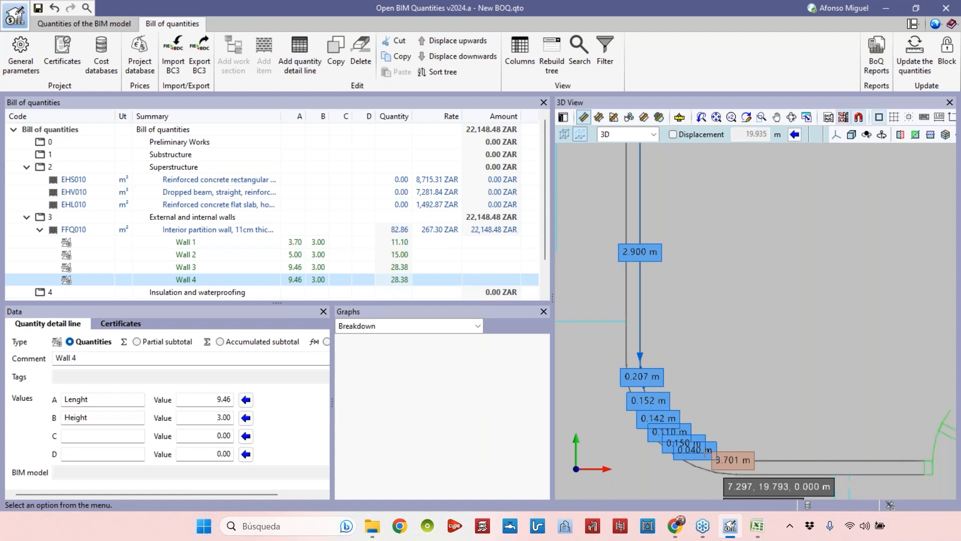
click(707, 450)
click(752, 460)
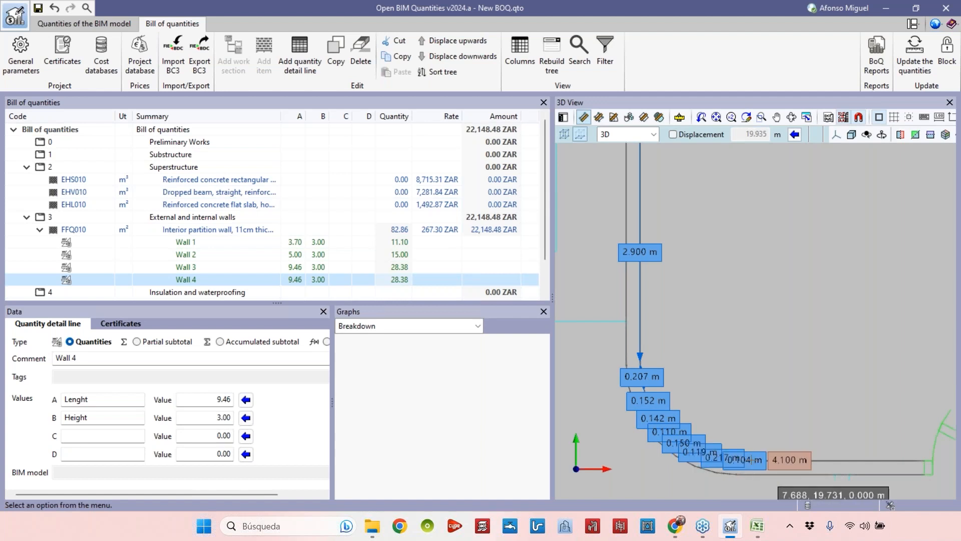
scroll(786, 309, down, 3)
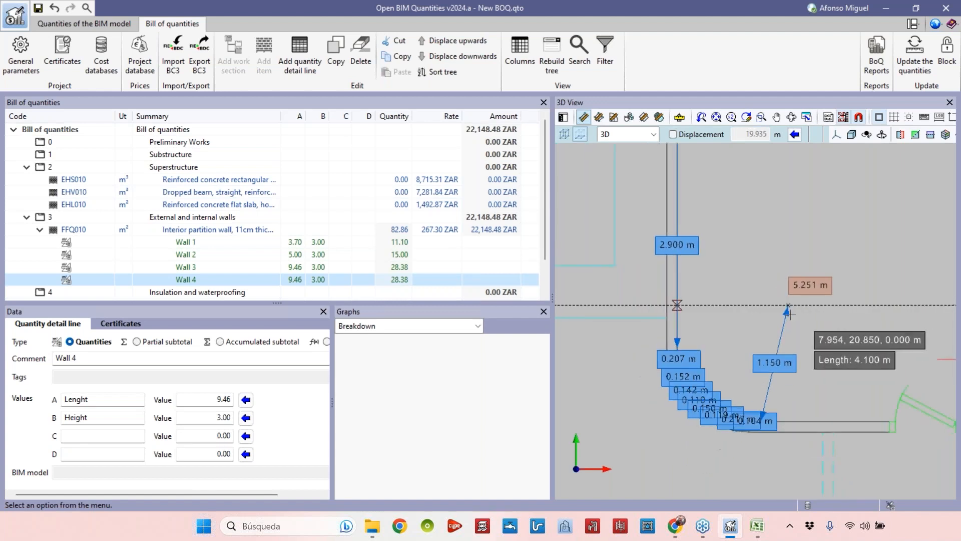
middle_drag(793, 313, 679, 365)
scroll(680, 362, down, 2)
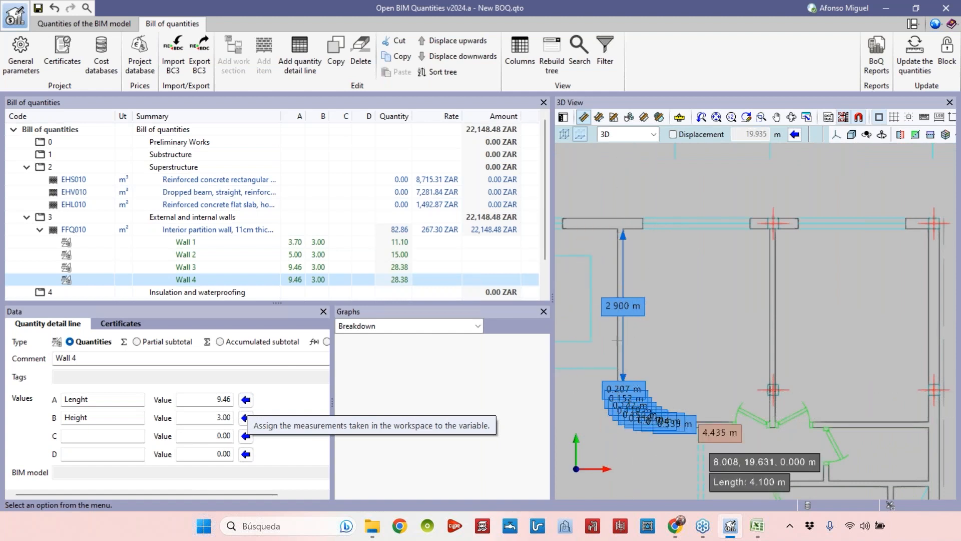
click(623, 276)
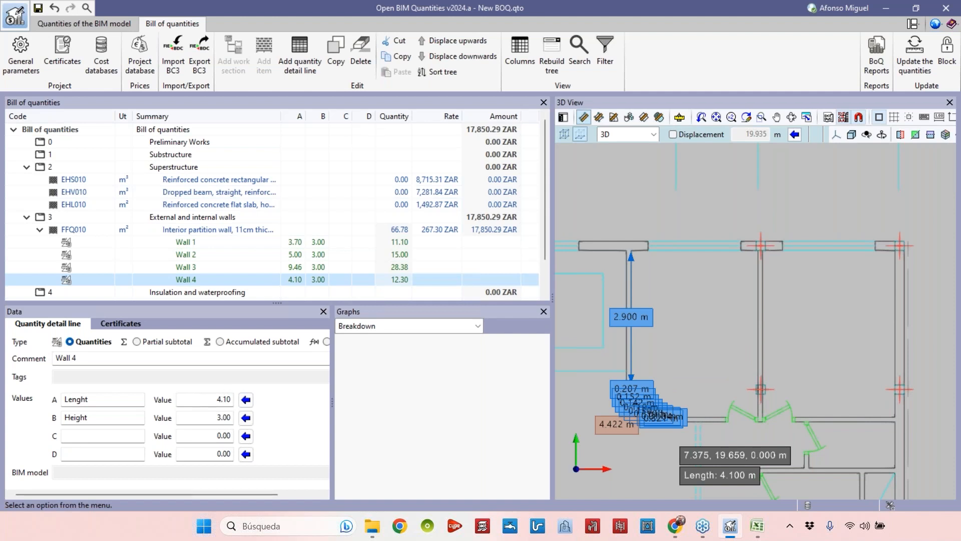
scroll(675, 349, down, 1)
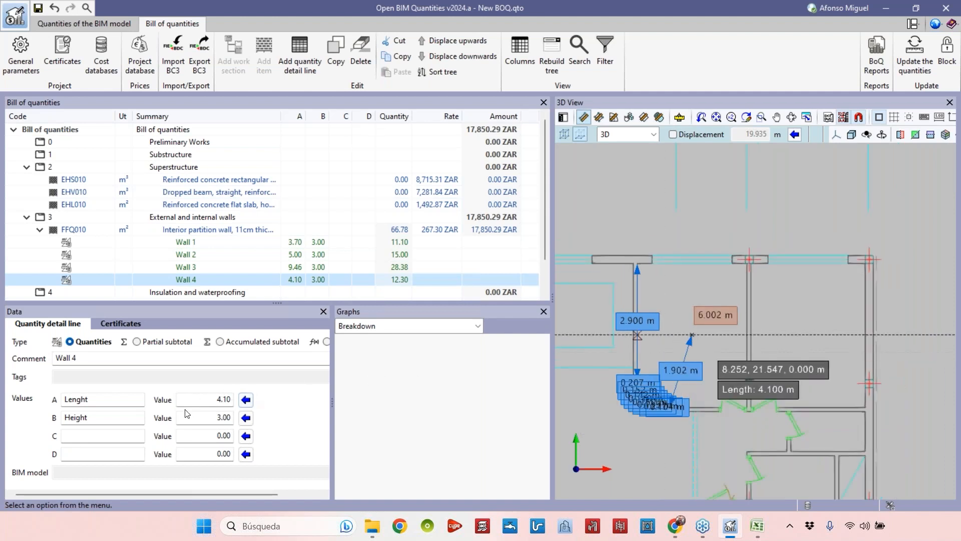
click(245, 399)
scroll(711, 394, down, 1)
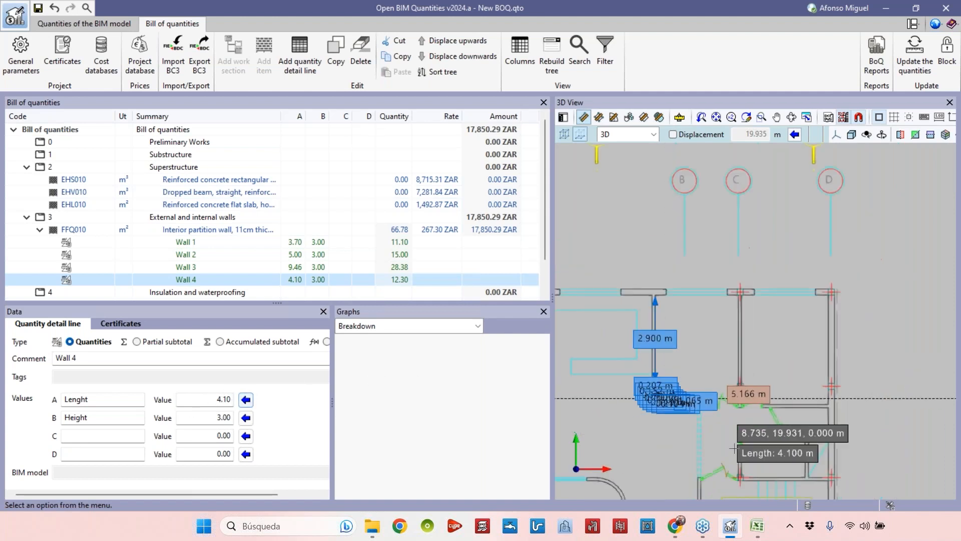
middle_drag(664, 412, 691, 372)
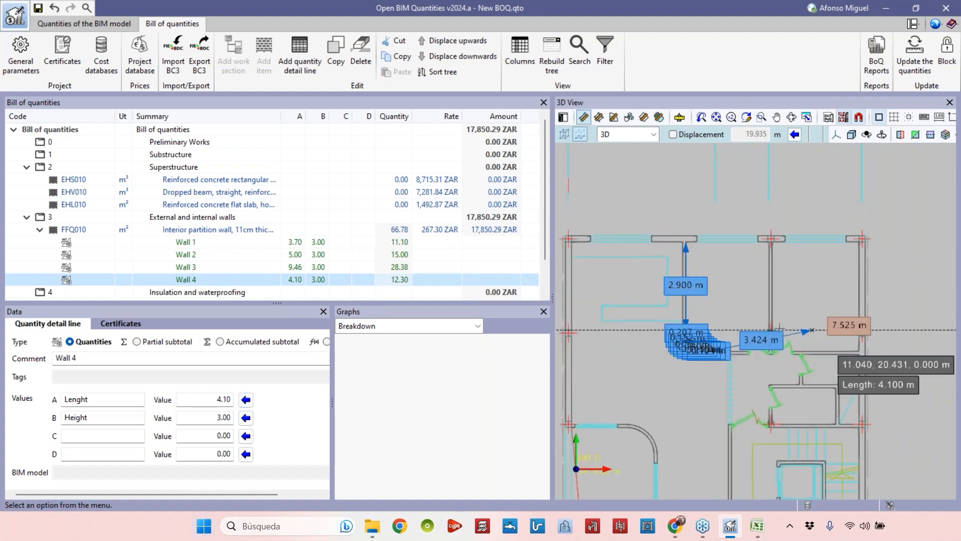
click(226, 399)
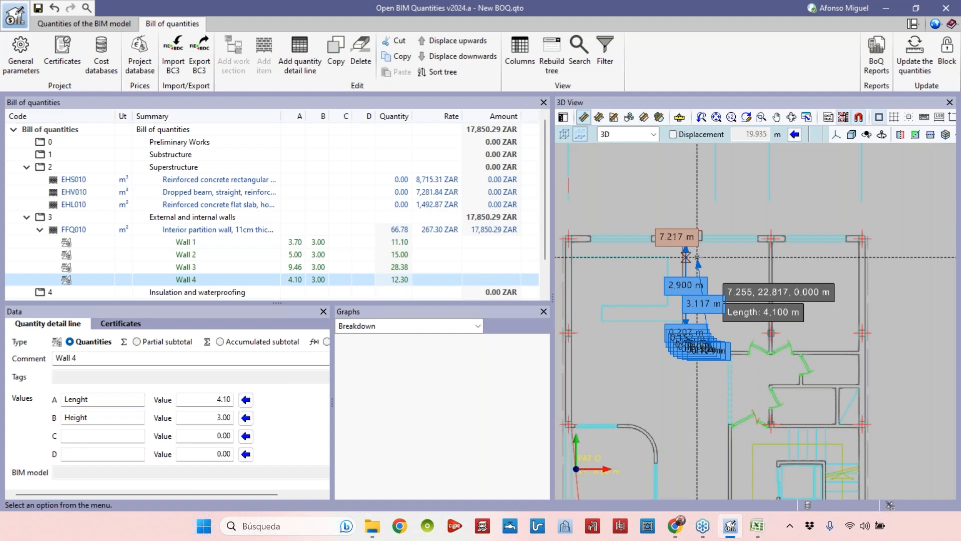
scroll(744, 242, down, 2)
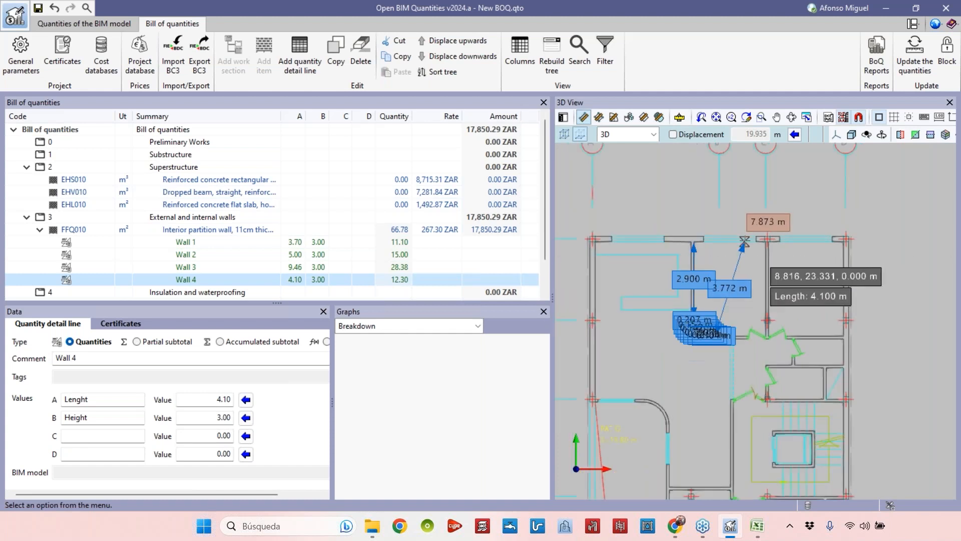
middle_drag(774, 273, 771, 236)
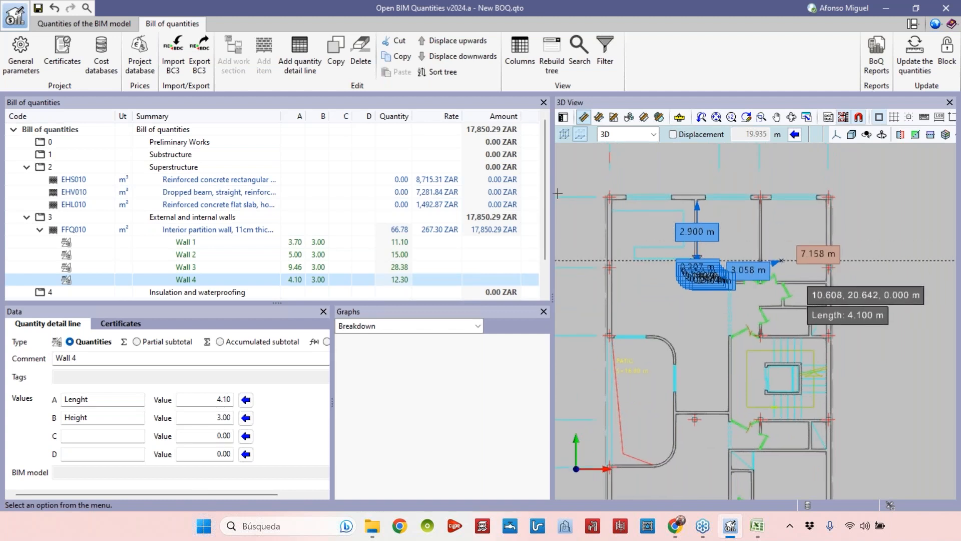
Switch to the elevation view, measure the storey height and assign 3.40 to Wall 4's height.
double_click(224, 417)
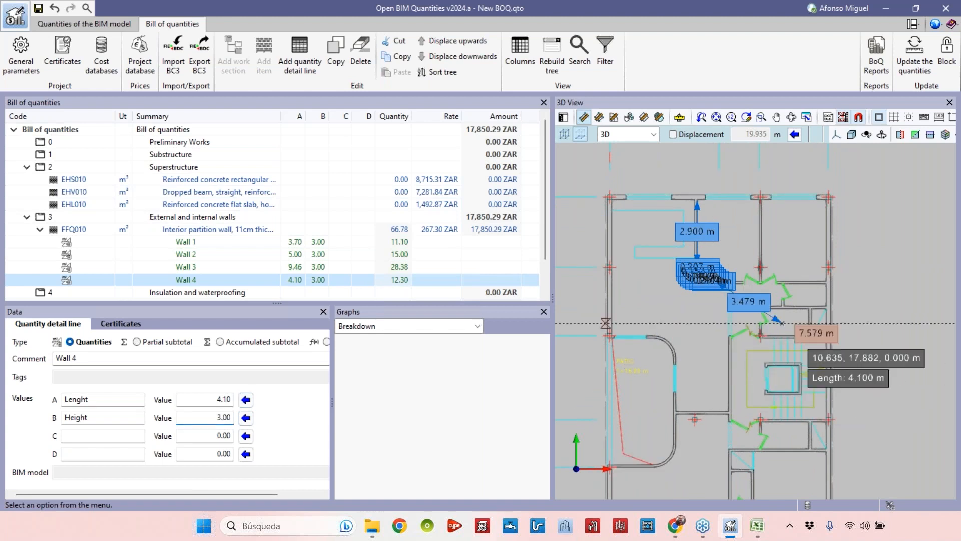
right_click(793, 332)
scroll(752, 293, down, 6)
scroll(751, 290, down, 5)
scroll(704, 335, up, 7)
middle_drag(700, 362, 562, 301)
scroll(791, 328, down, 3)
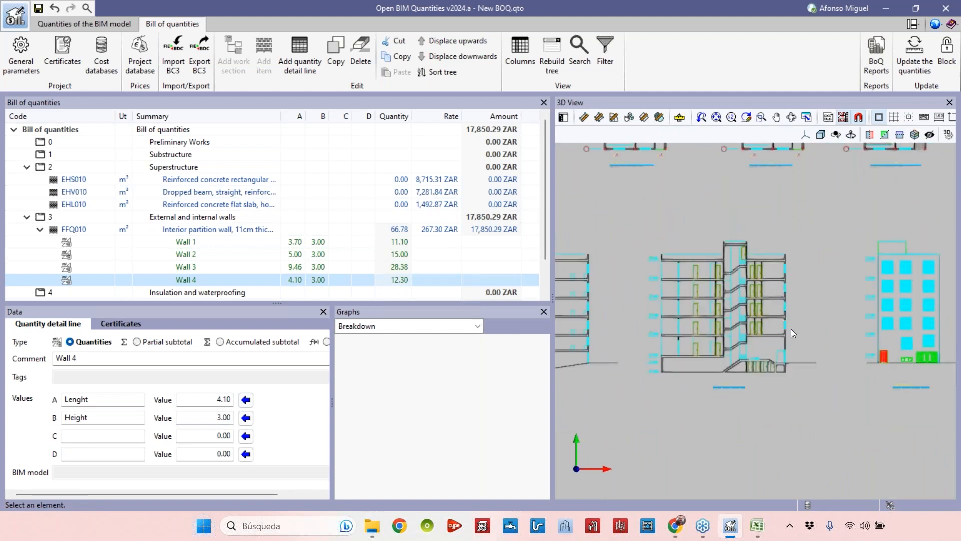
scroll(621, 328, up, 8)
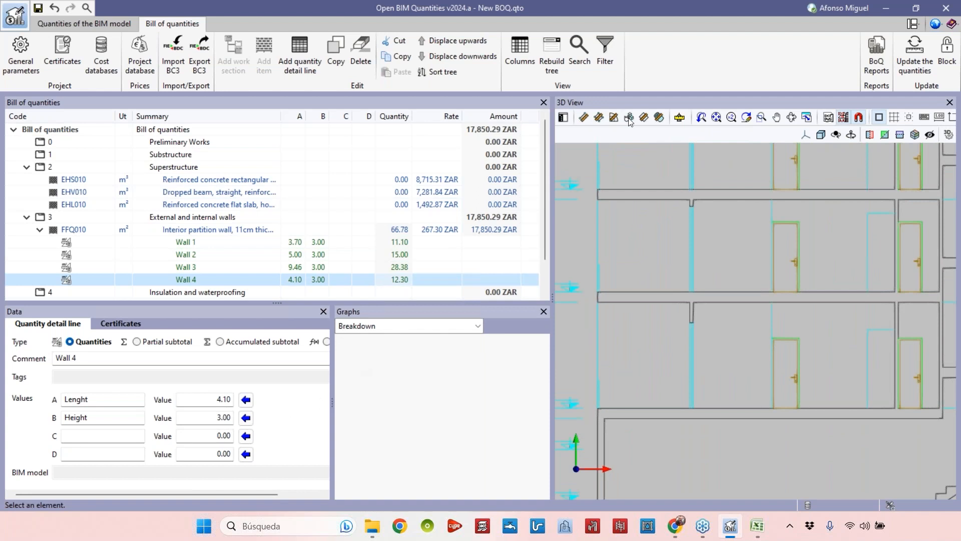
click(584, 117)
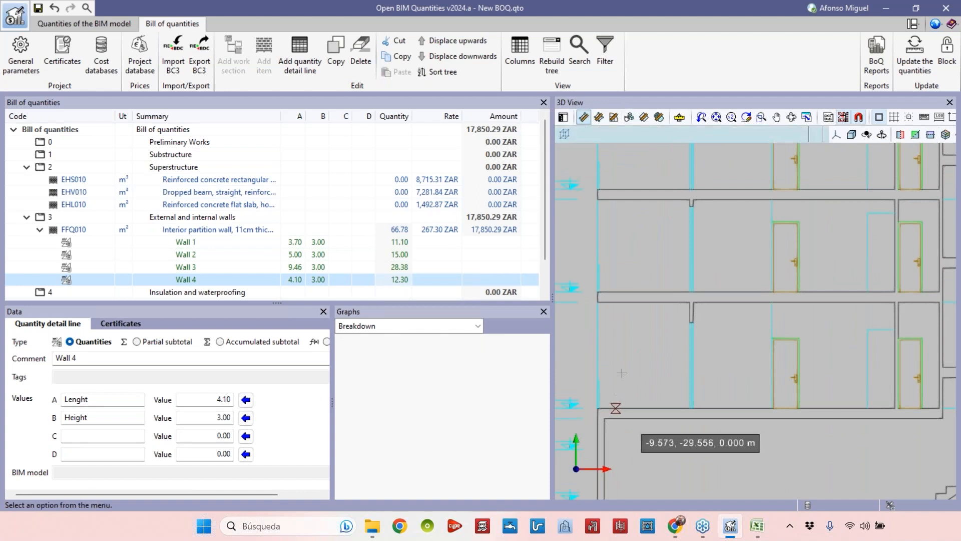
click(615, 408)
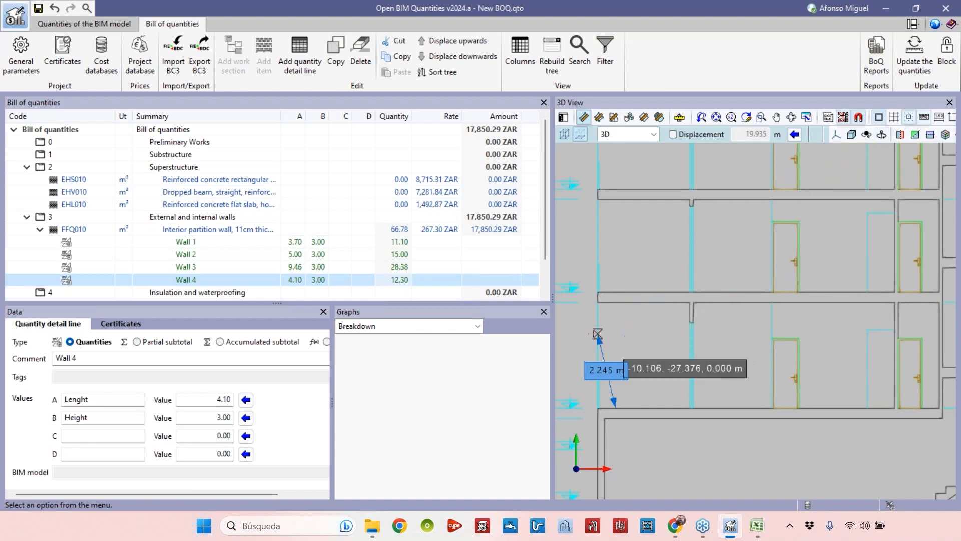
scroll(600, 365, up, 2)
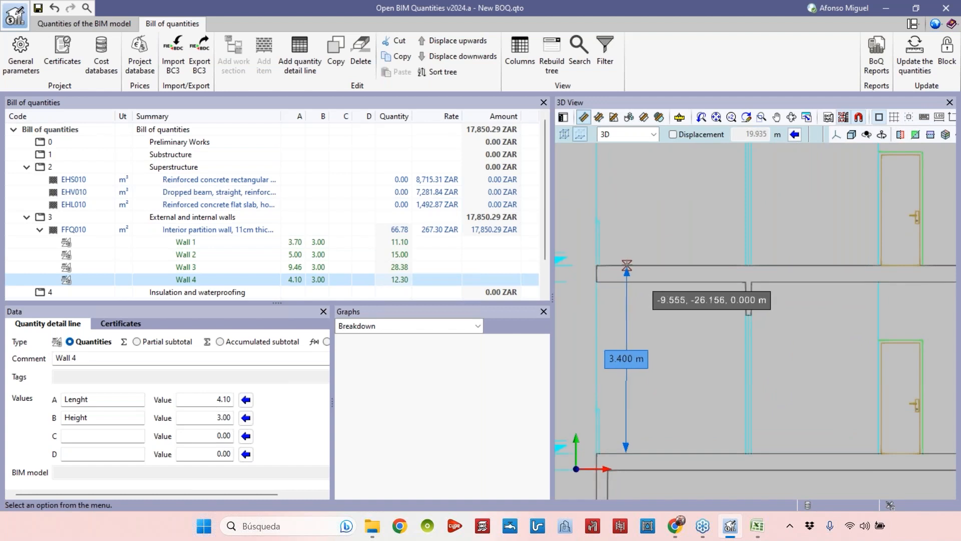
right_click(618, 297)
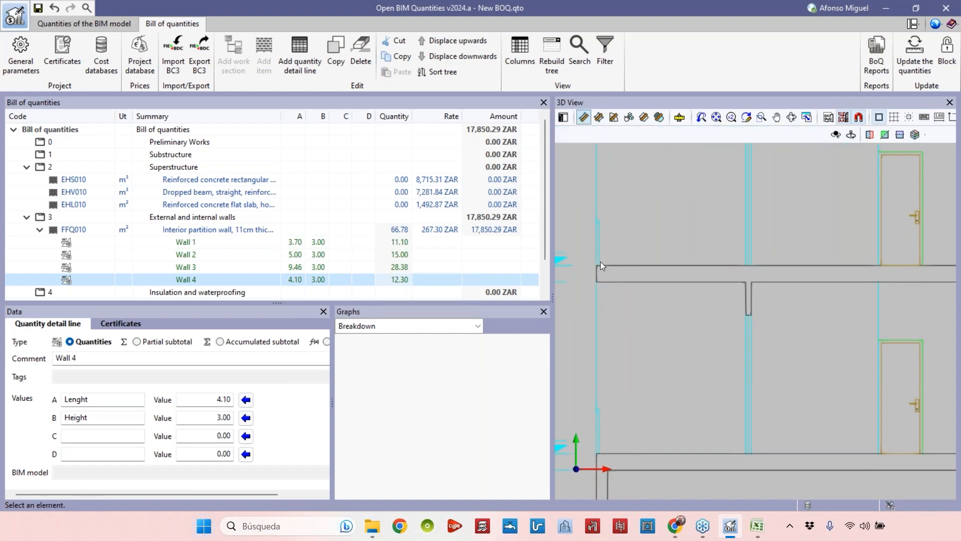
click(584, 117)
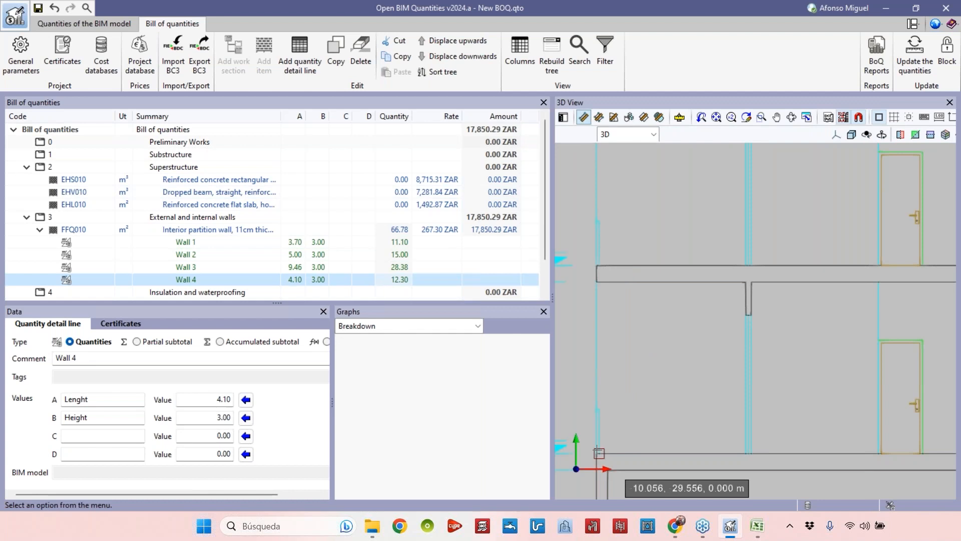
click(596, 266)
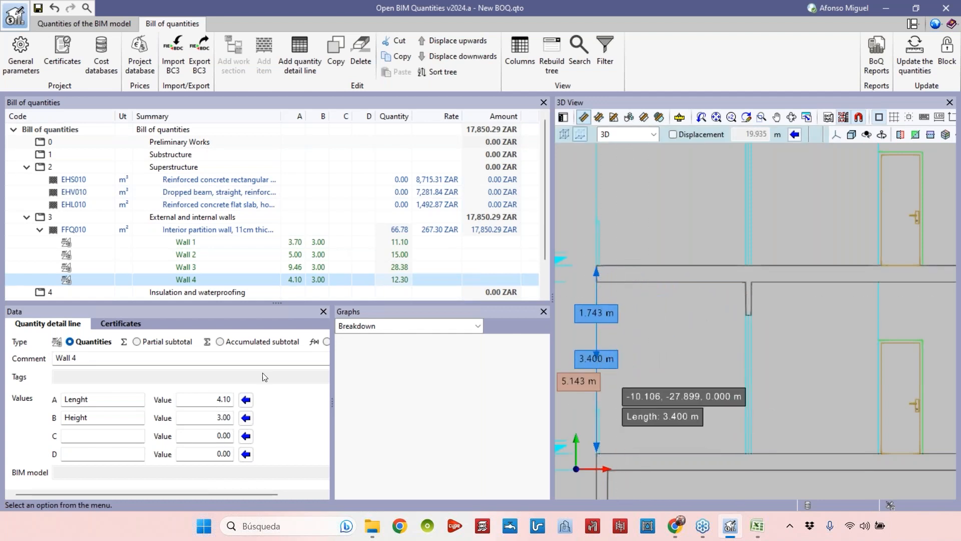
click(245, 418)
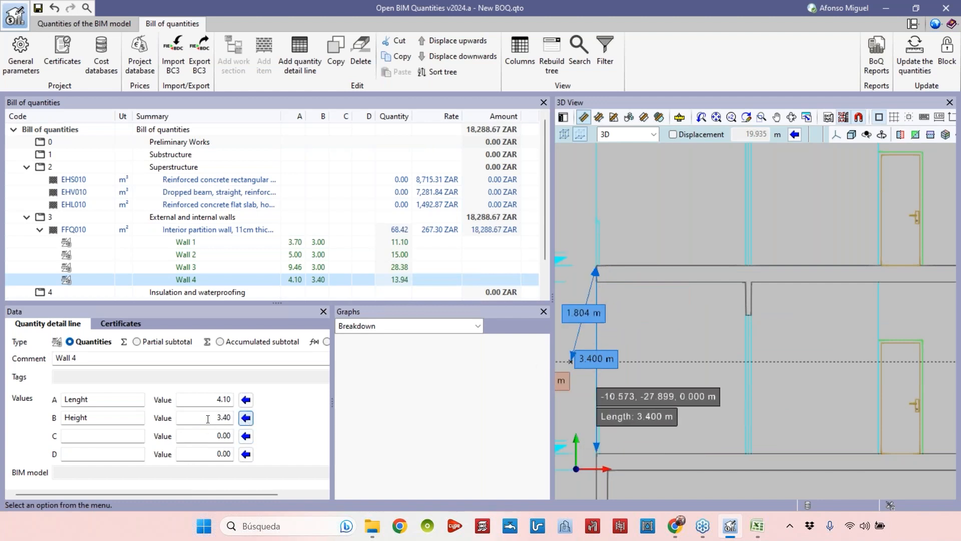
Copy the 3.40 height value and paste it into the heights of Wall 3, Wall 2 and Wall 1.
click(225, 423)
drag(210, 420, 254, 418)
text(3.40)
click(200, 256)
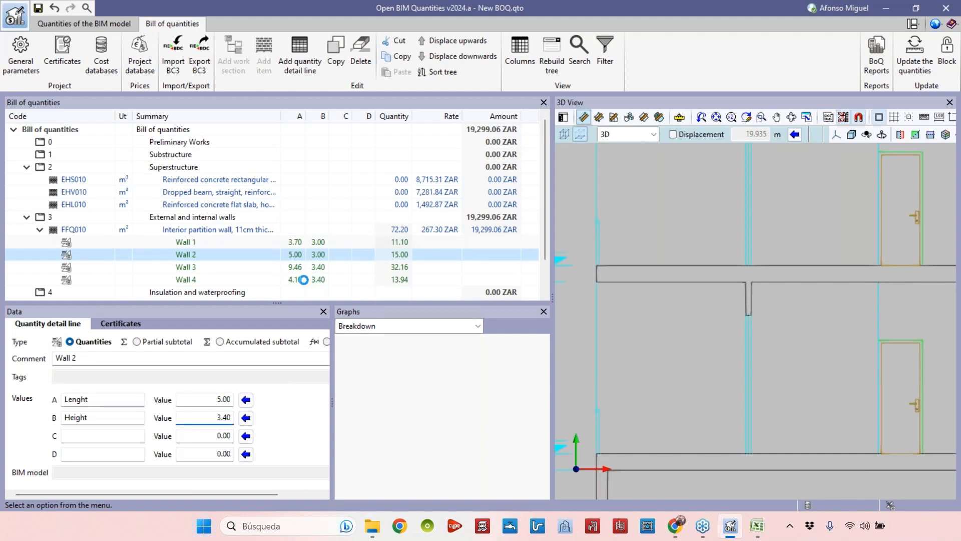
click(256, 243)
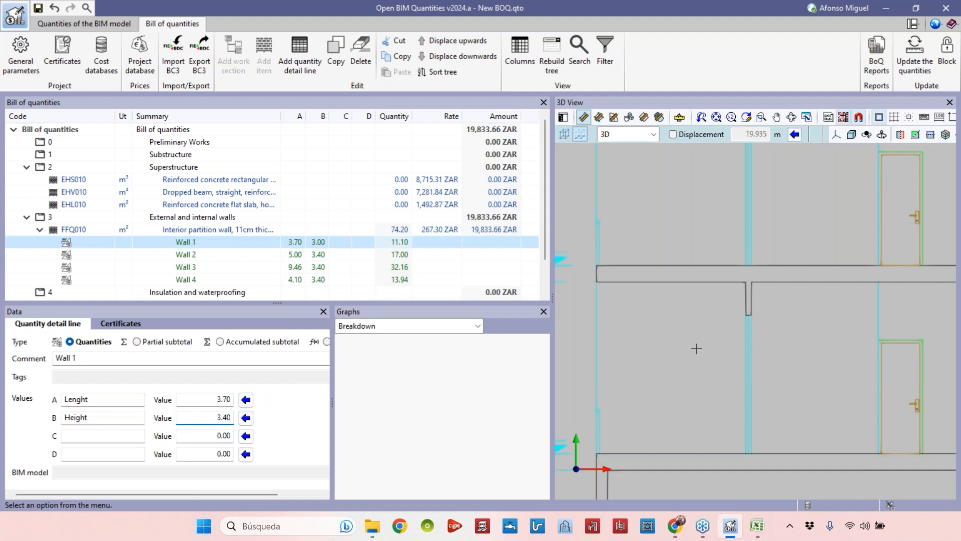
scroll(690, 288, down, 5)
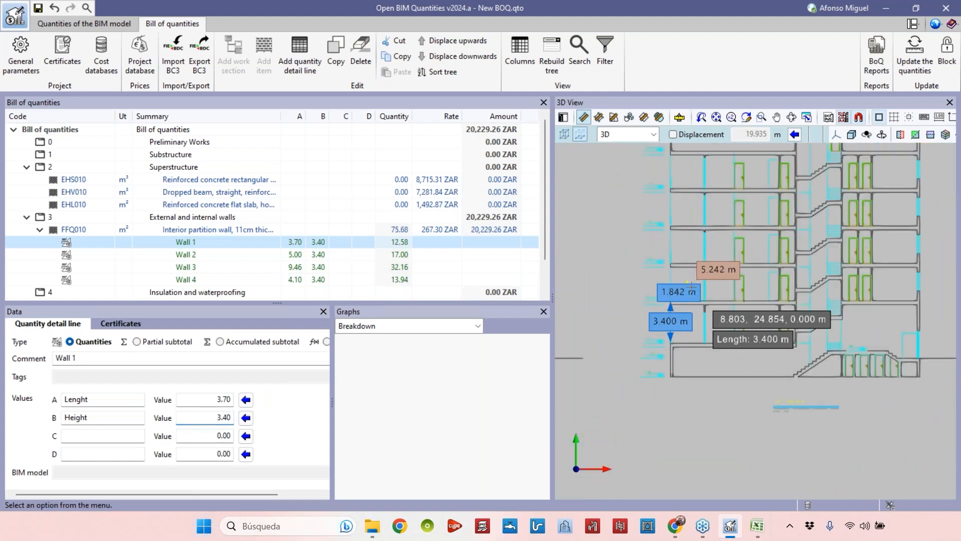
Select the reinforced concrete flat slab item and widen the Summary column.
scroll(691, 284, down, 3)
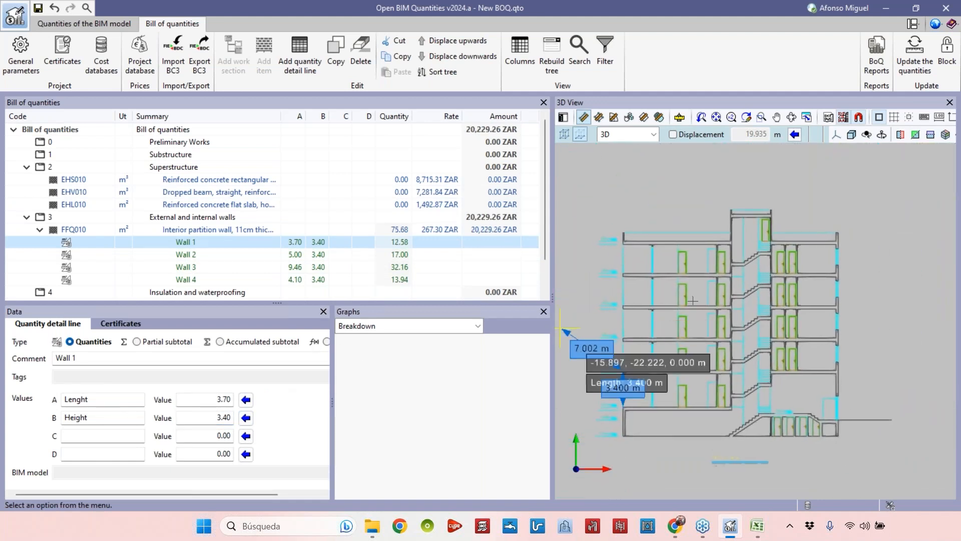
scroll(692, 300, down, 2)
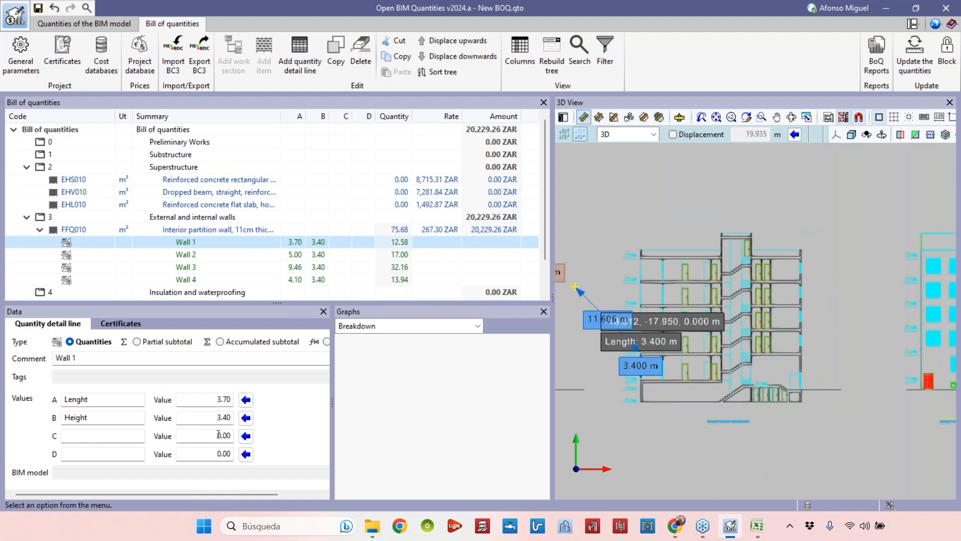
scroll(656, 328, down, 2)
middle_drag(752, 280, 712, 429)
scroll(838, 304, up, 5)
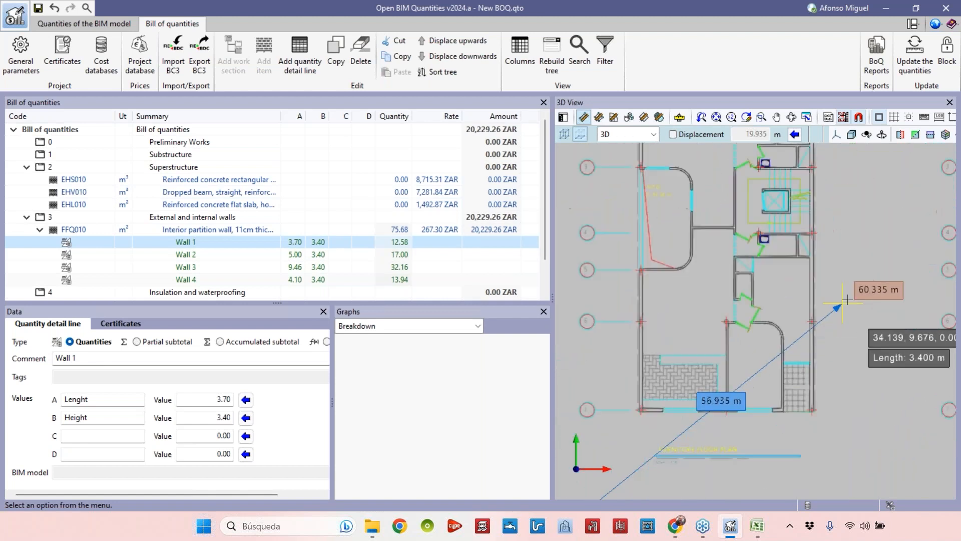
scroll(806, 352, down, 2)
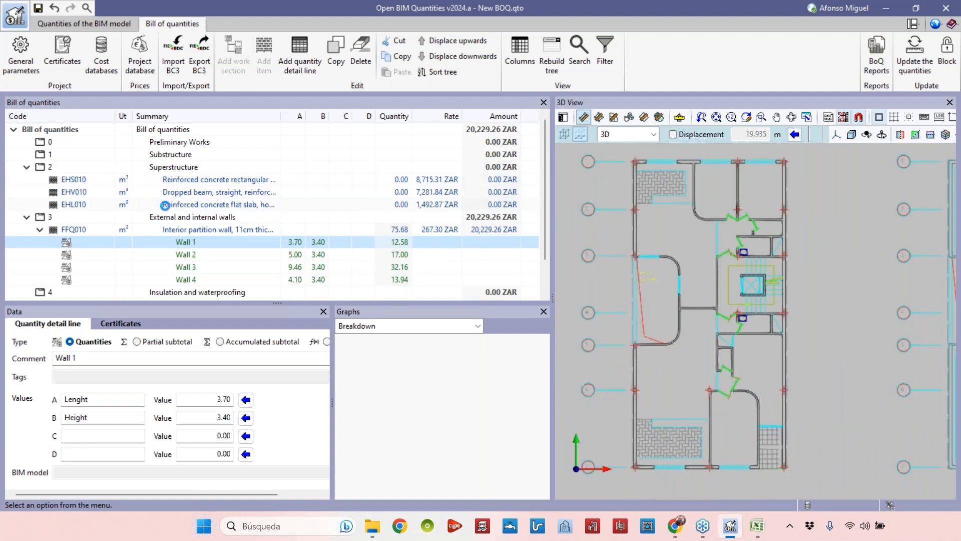
click(177, 206)
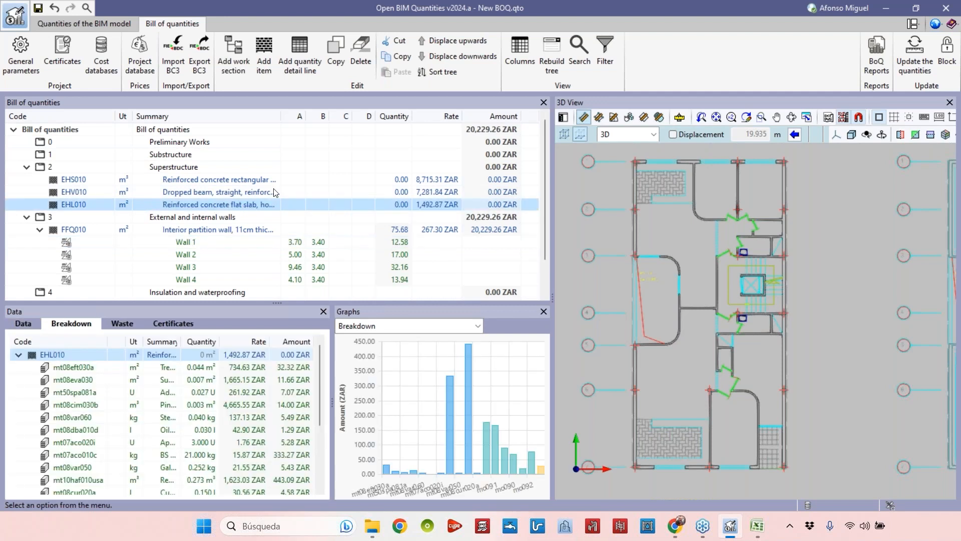
drag(282, 116, 332, 116)
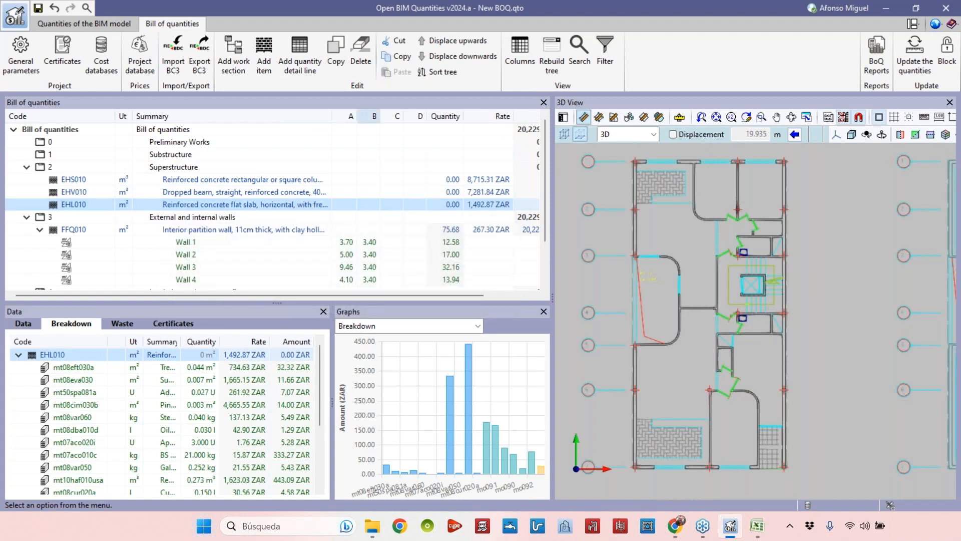
Add a quantity detail line to the flat slab commented Floor 1, labelling A as Area and clearing the B, C and D labels.
scroll(677, 289, down, 2)
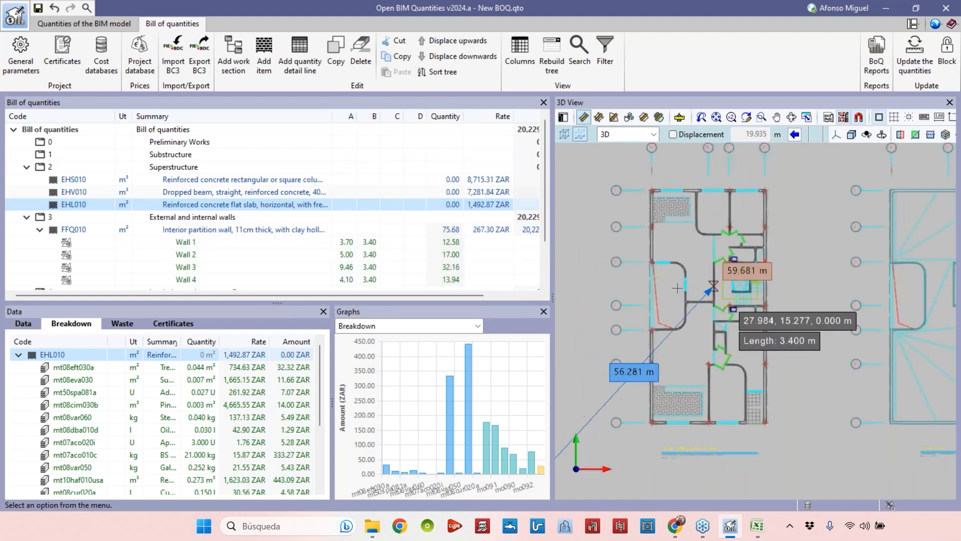
click(309, 72)
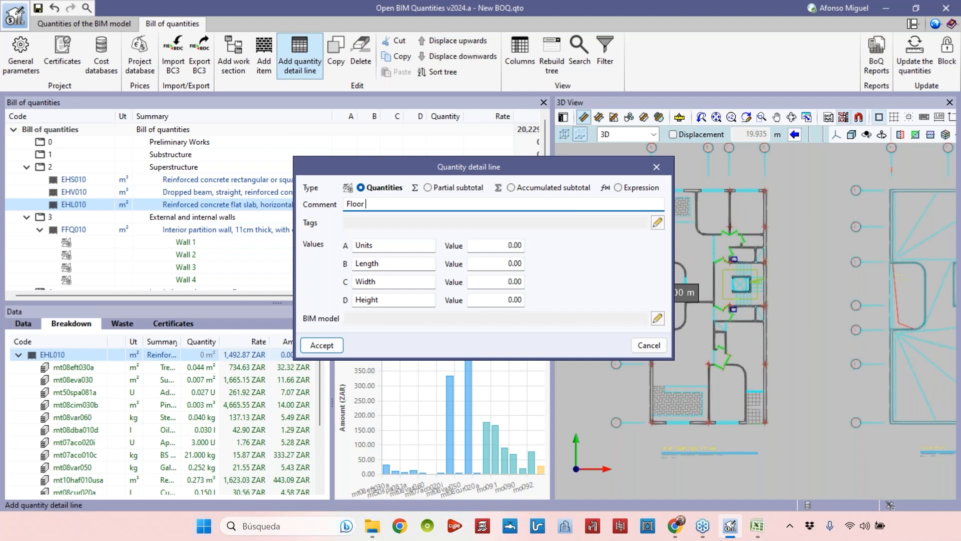
text(Fla)
double_click(407, 252)
text(Area)
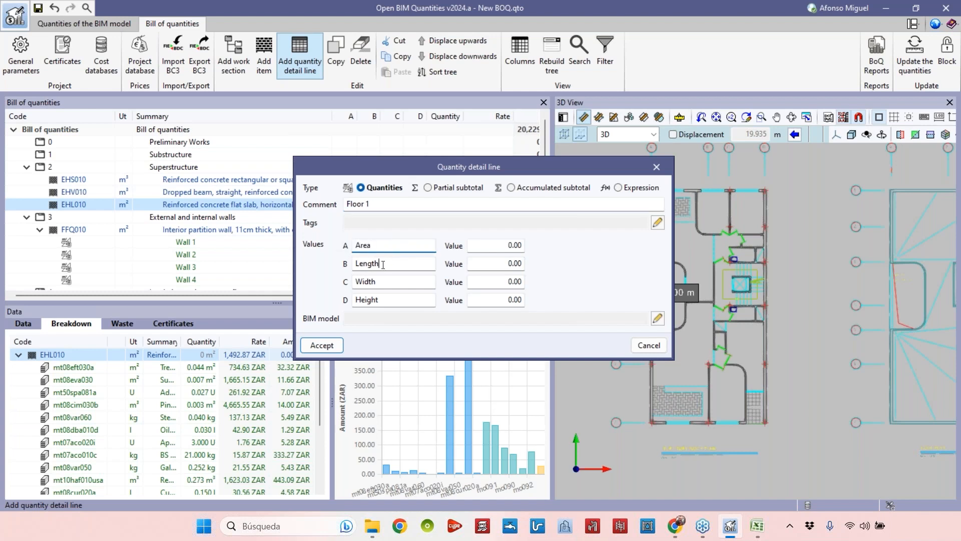
key(Tab)
key(Delete)
key(Tab)
key(Delete)
key(Tab)
key(Delete)
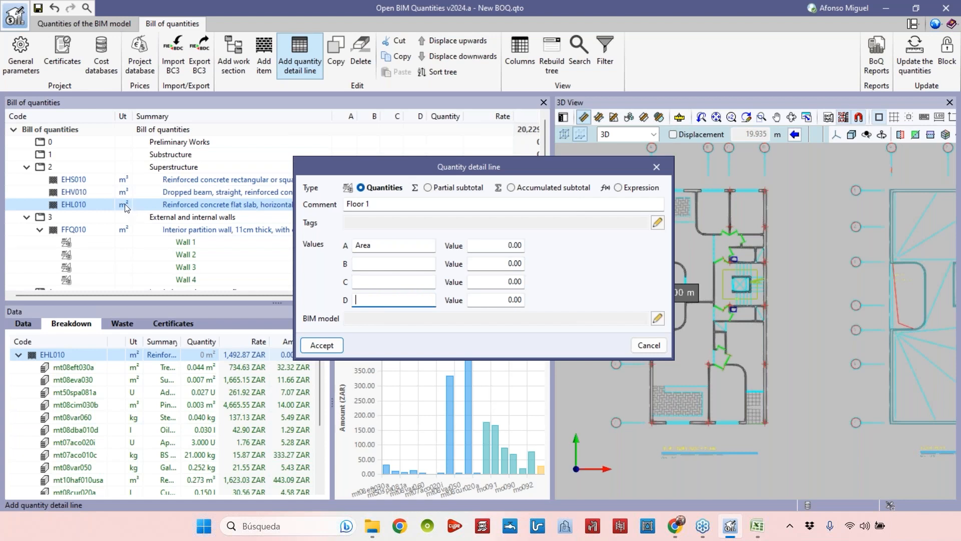
click(401, 247)
click(314, 346)
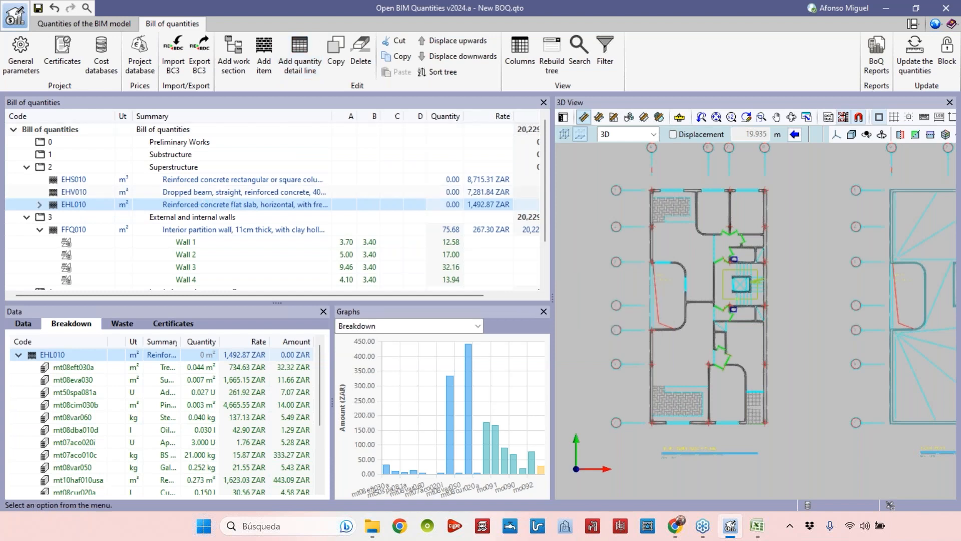
Measure the slab's floor outline area in the plan, assign 197.20 to Floor 1's Area value, and widen the A column.
click(40, 204)
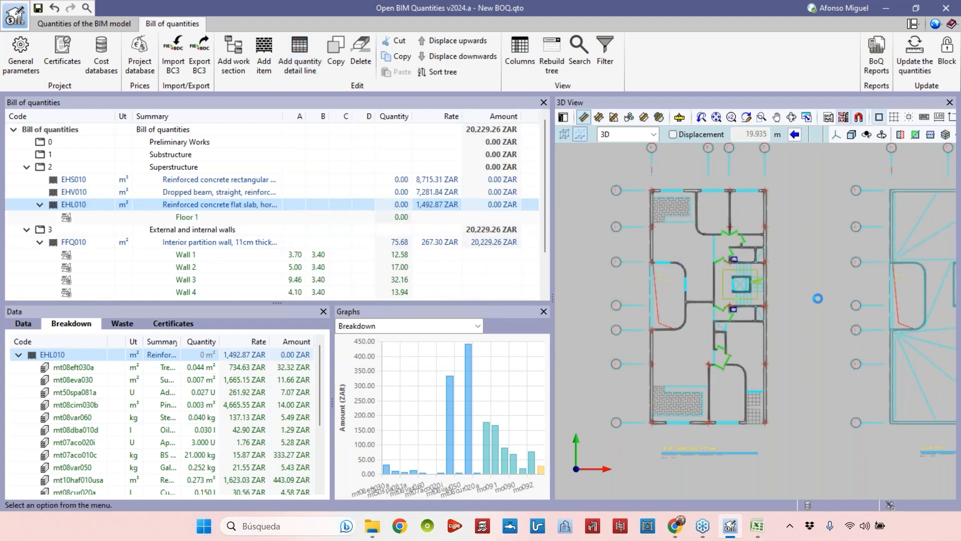
click(599, 118)
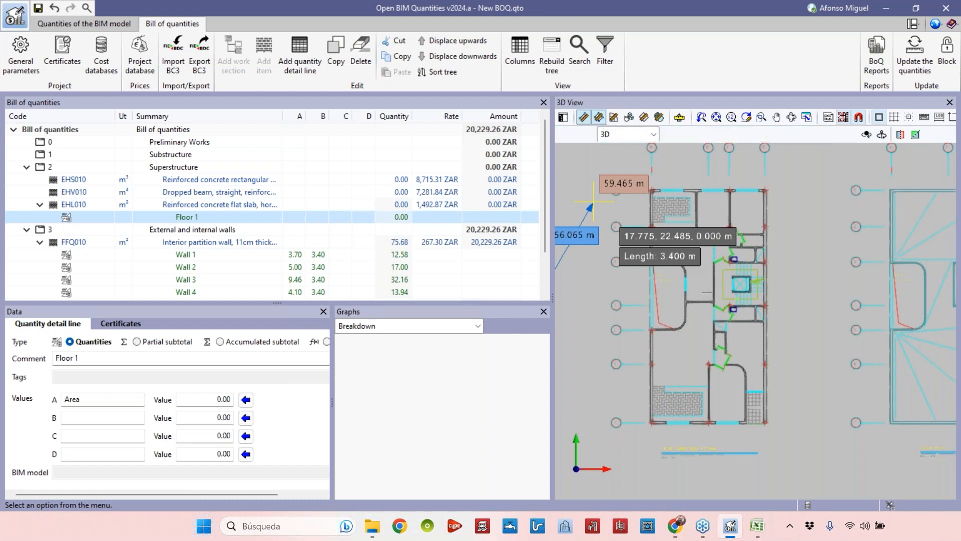
scroll(631, 420, up, 5)
scroll(632, 422, up, 6)
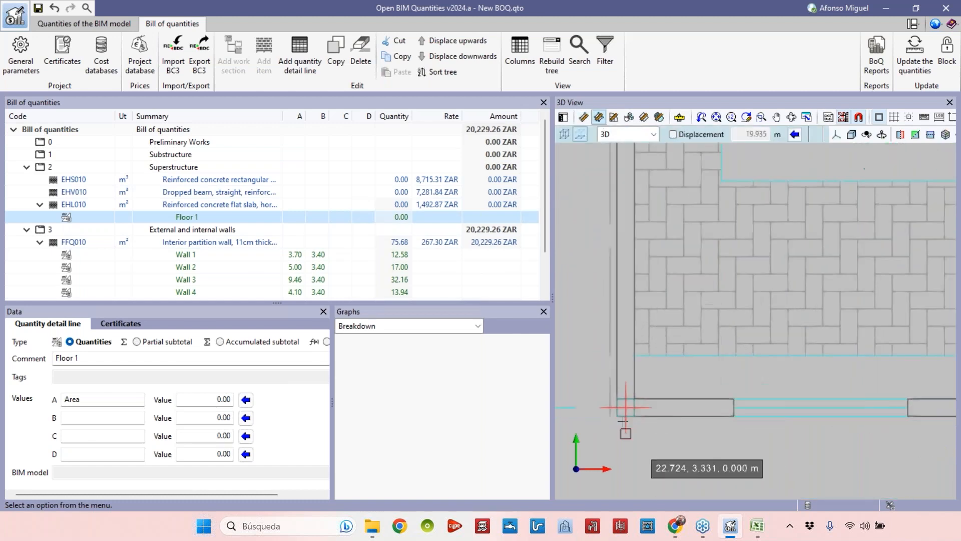
click(611, 408)
scroll(639, 413, down, 8)
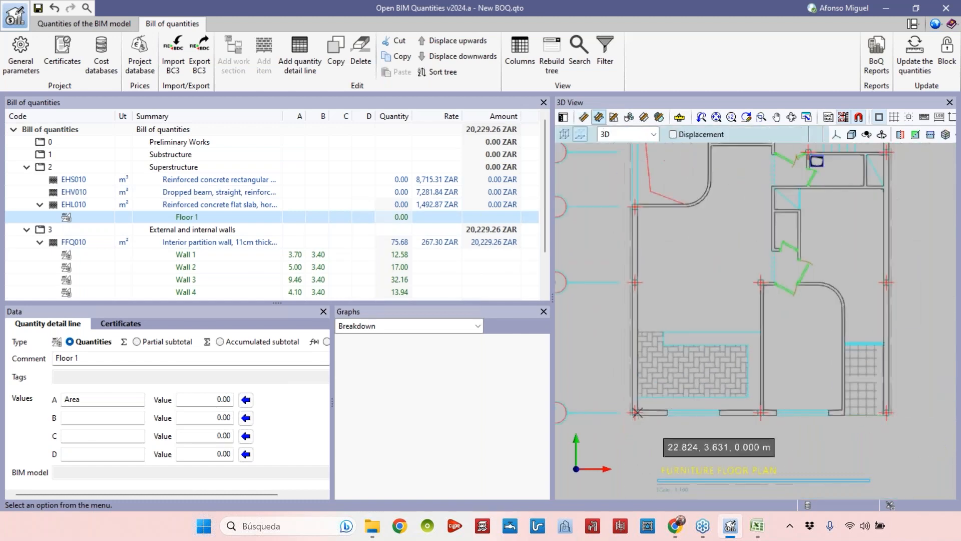
scroll(882, 413, up, 3)
scroll(887, 416, up, 3)
click(903, 427)
scroll(884, 430, down, 8)
middle_drag(769, 224, 719, 429)
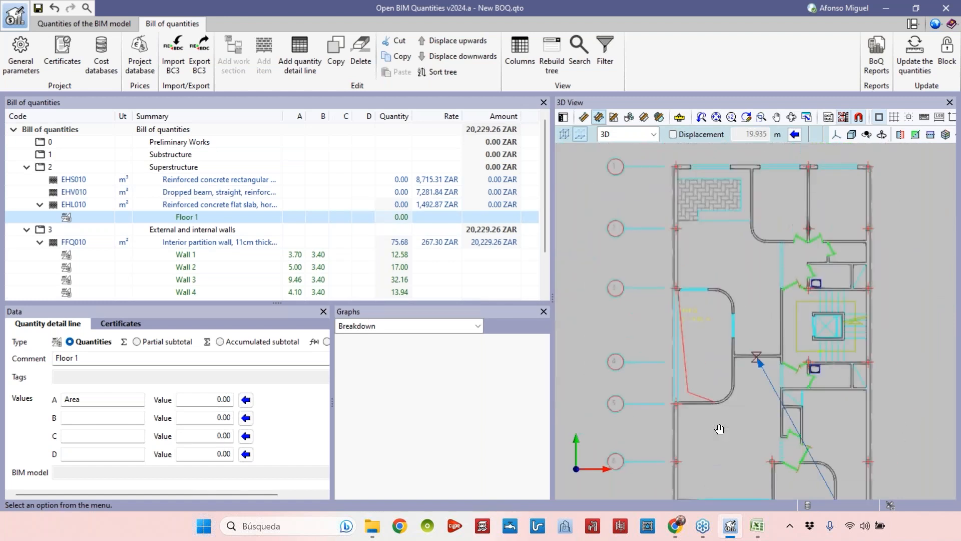
scroll(856, 206, up, 5)
scroll(856, 206, down, 2)
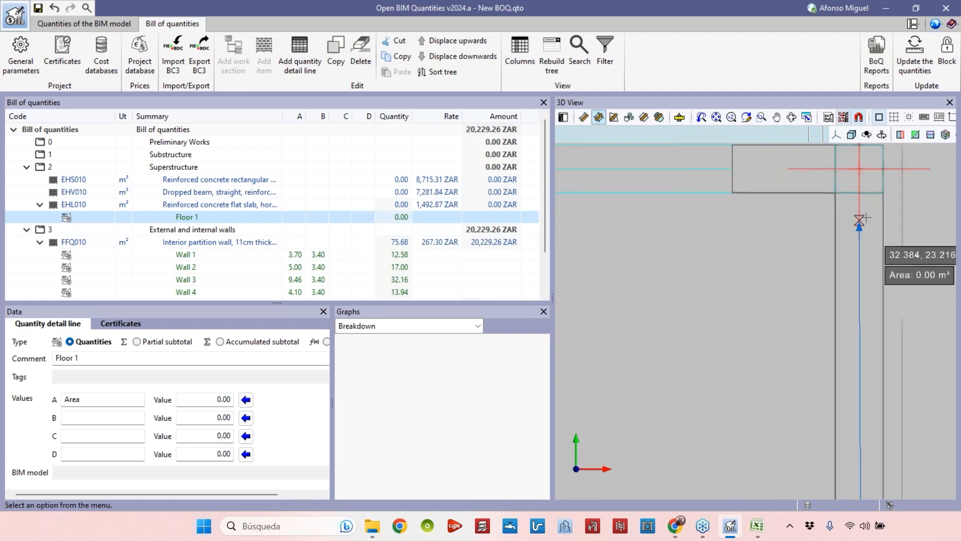
click(895, 197)
scroll(898, 195, down, 4)
scroll(694, 215, down, 2)
middle_drag(748, 224, 865, 249)
scroll(611, 232, up, 3)
scroll(584, 187, up, 3)
click(578, 200)
scroll(637, 184, down, 1)
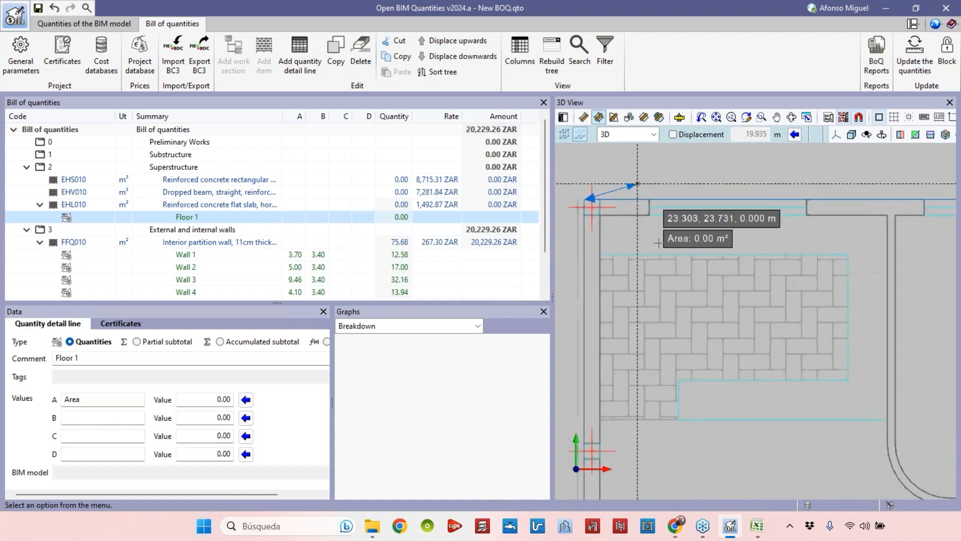
scroll(657, 240, down, 5)
middle_drag(678, 449, 628, 346)
scroll(623, 356, up, 2)
scroll(589, 383, up, 5)
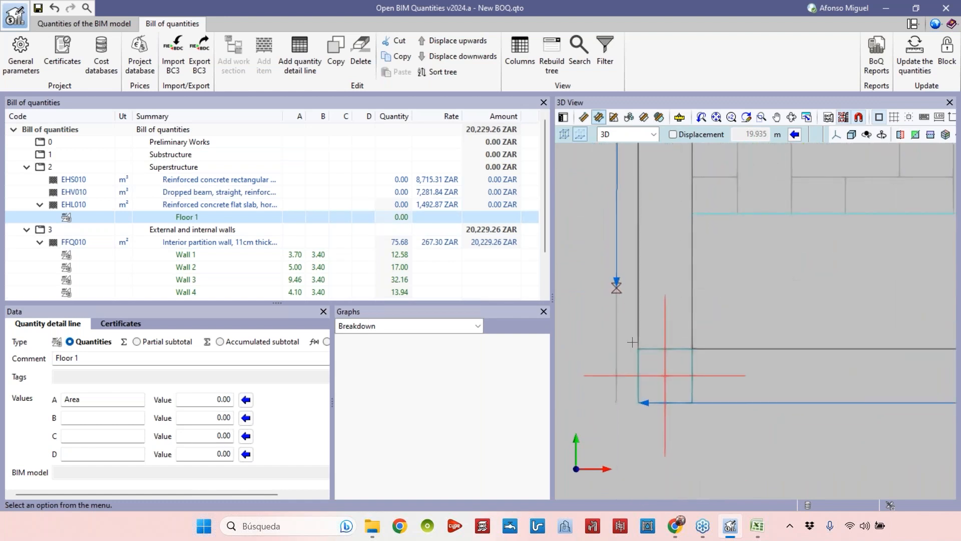
click(638, 402)
scroll(636, 402, down, 5)
scroll(636, 384, down, 6)
right_click(670, 325)
scroll(670, 325, down, 1)
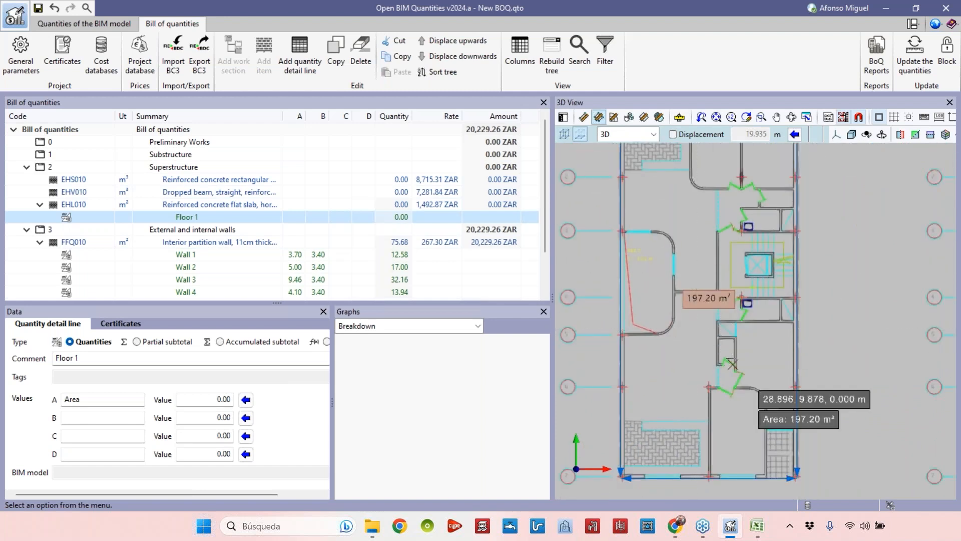
scroll(731, 363, down, 1)
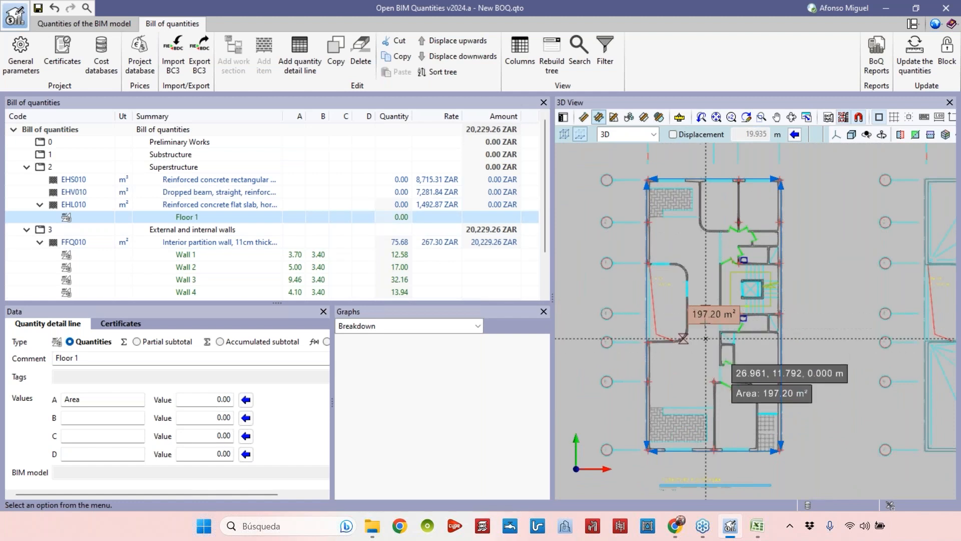
click(246, 400)
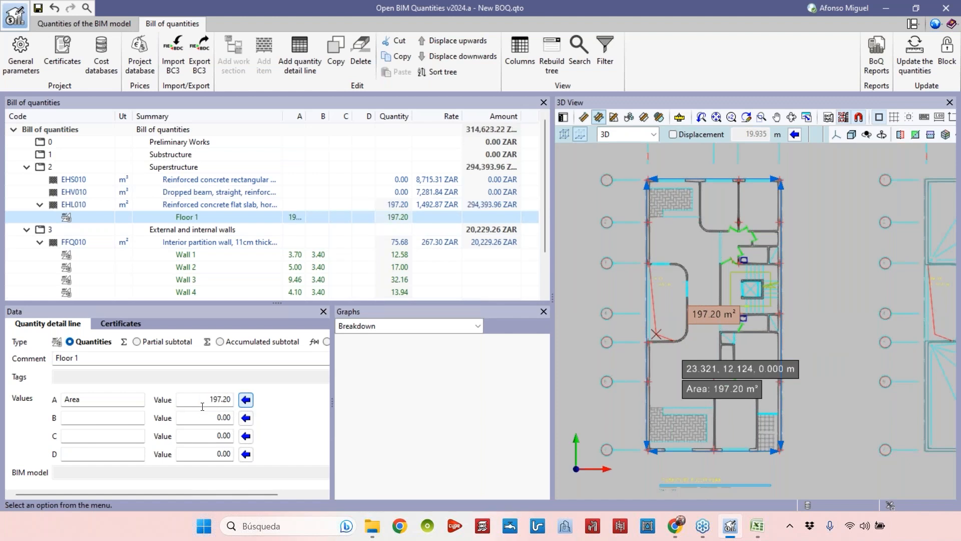
drag(306, 116, 329, 116)
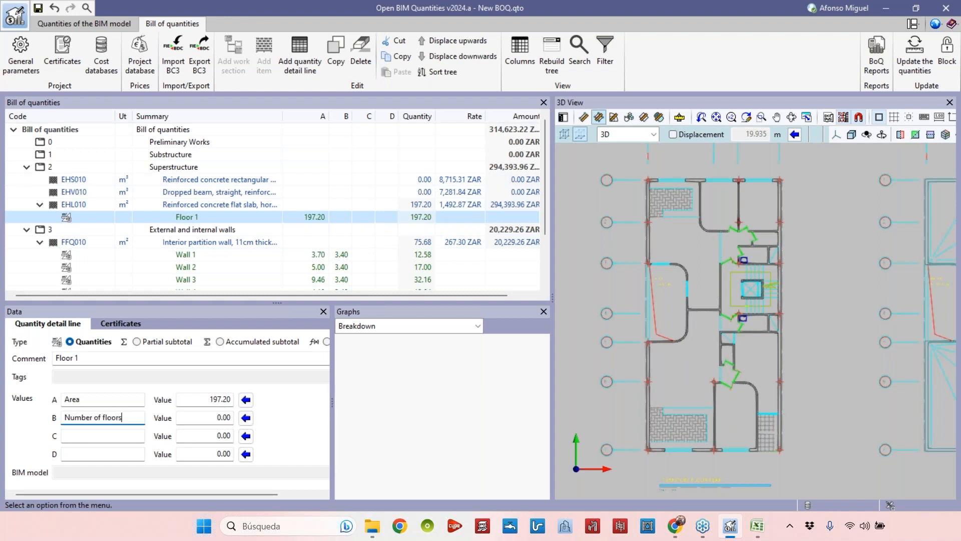
drag(201, 420, 230, 419)
click(211, 420)
text(4)
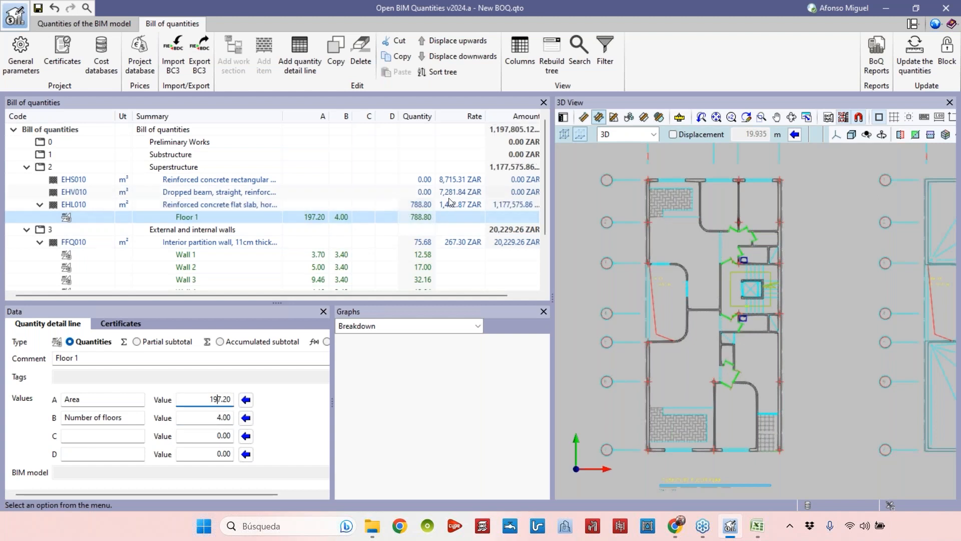
key(Tab)
click(128, 417)
key(BackSpace)
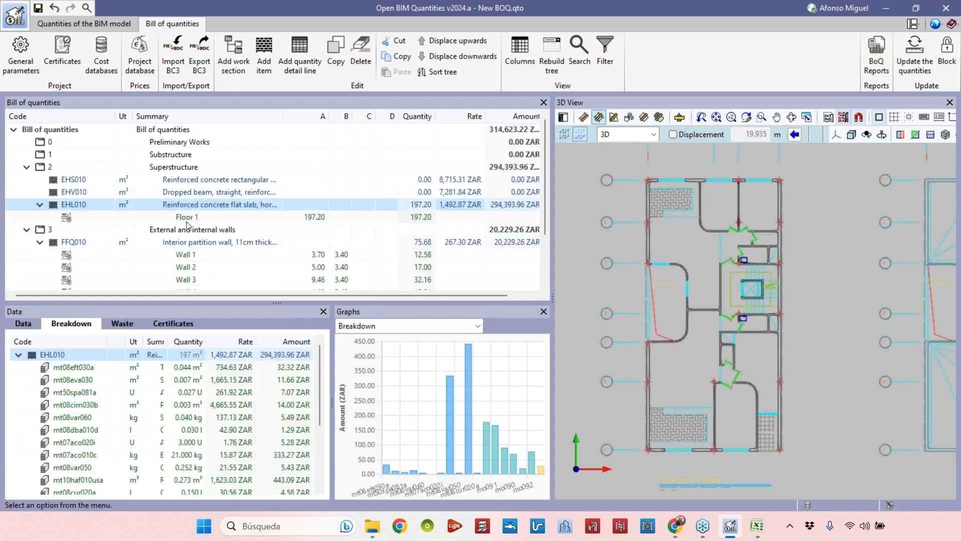
Duplicate the Floor 1 line twice and rename the copies Floor 2 and Floor 3.
click(208, 217)
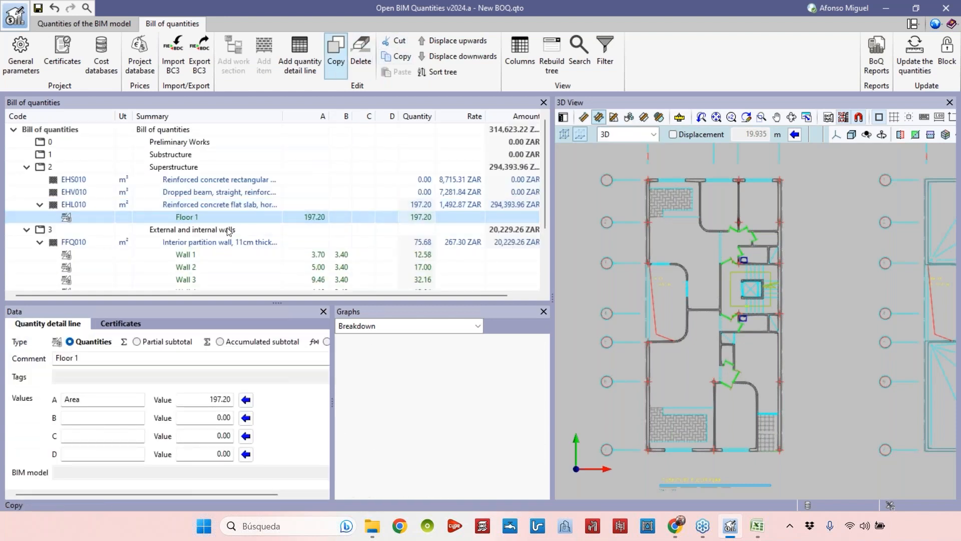
click(335, 59)
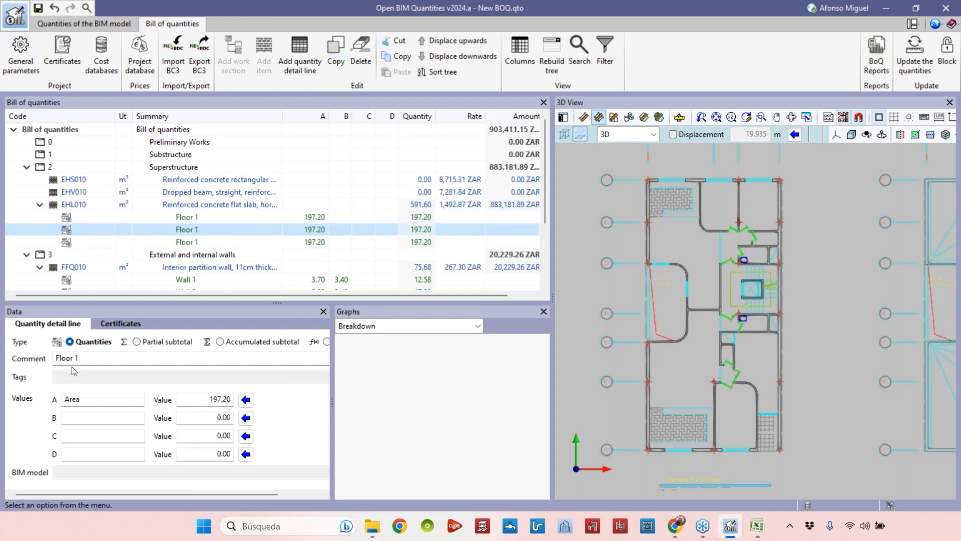
text(2)
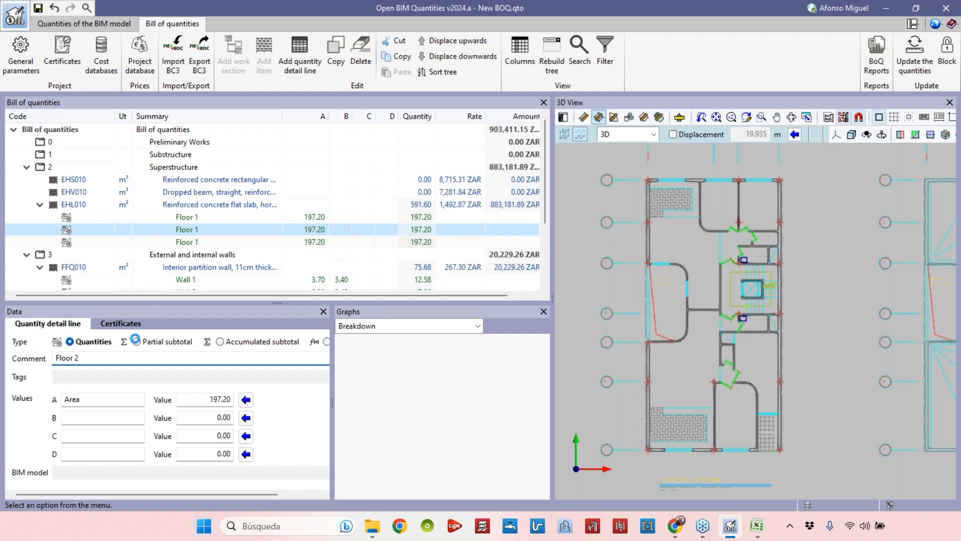
click(104, 358)
key(BackSpace)
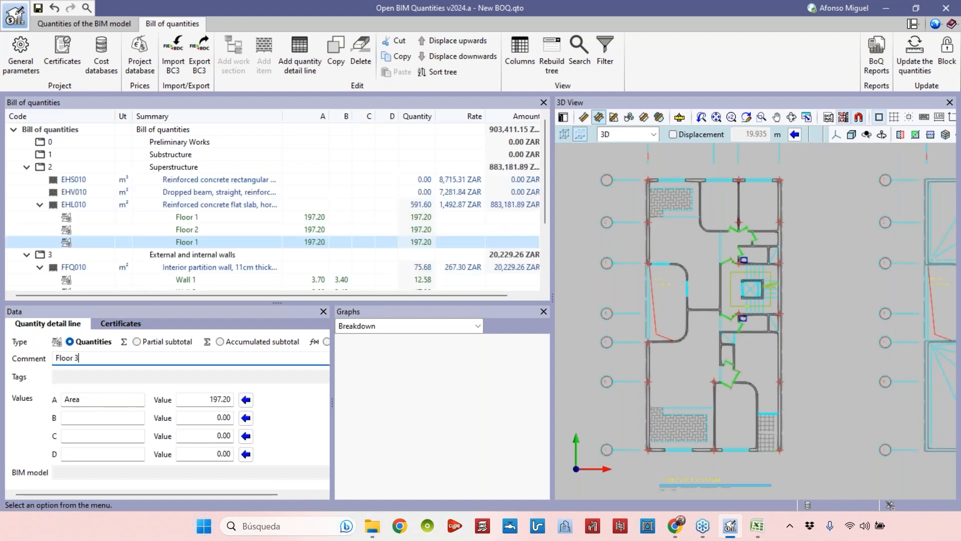
Copy a floor line, rename the copy Roof 1, and move it down below Floor 3.
click(193, 230)
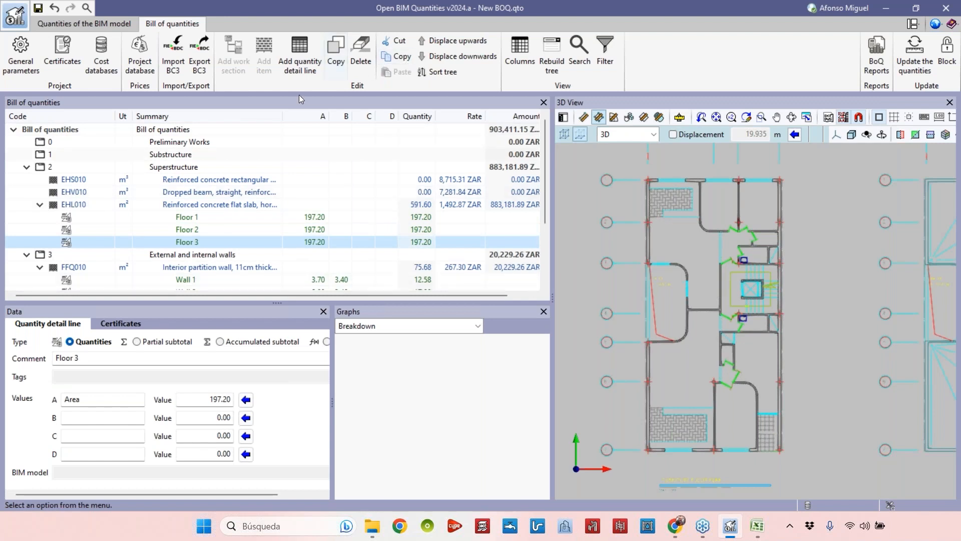
click(335, 55)
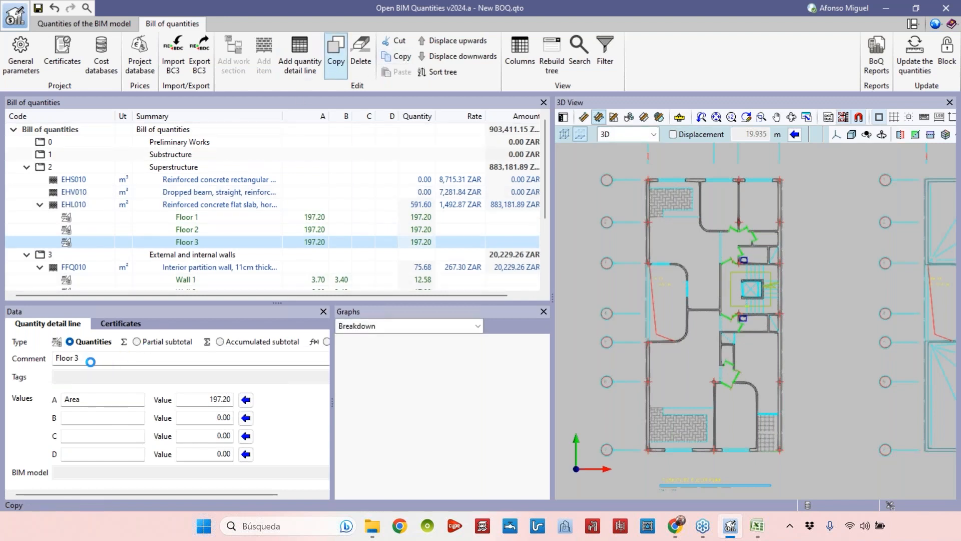
text(Roof 1)
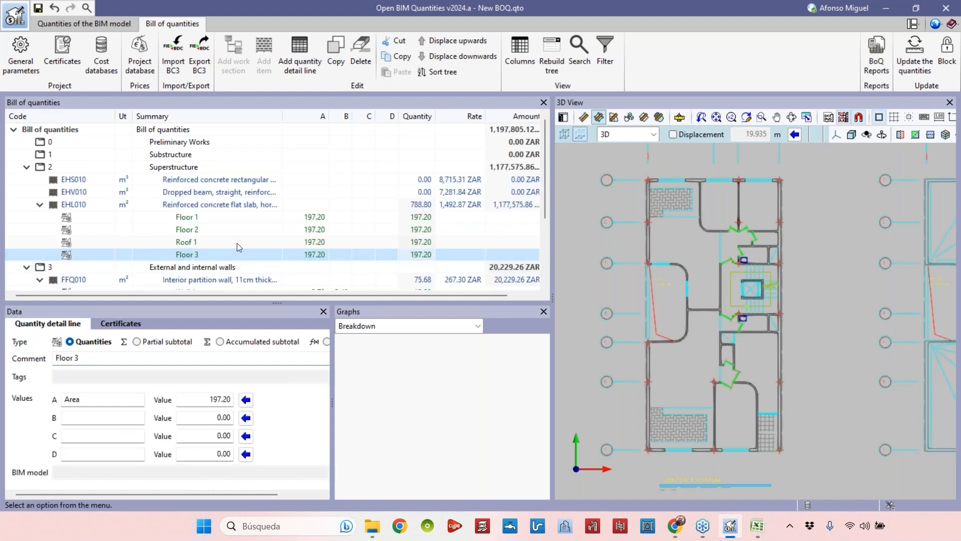
click(200, 243)
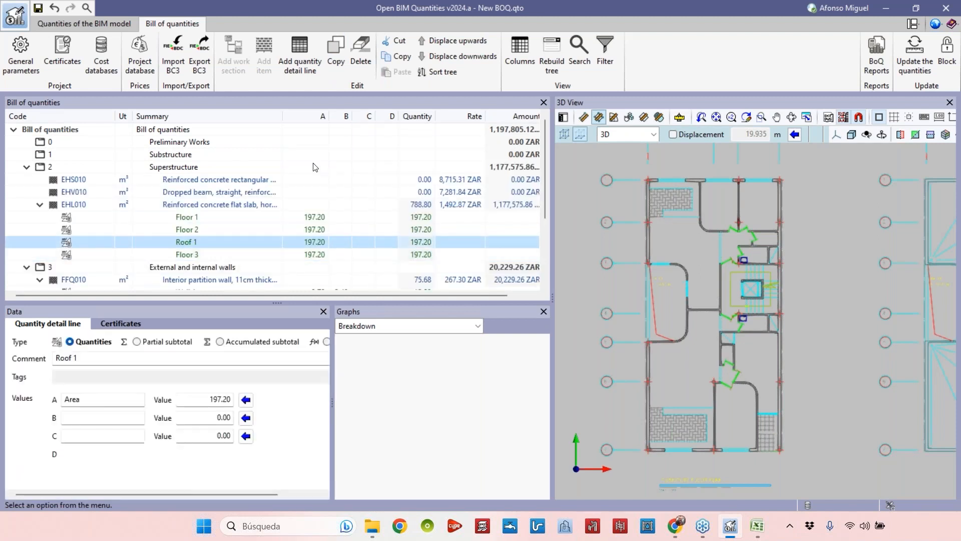
click(458, 56)
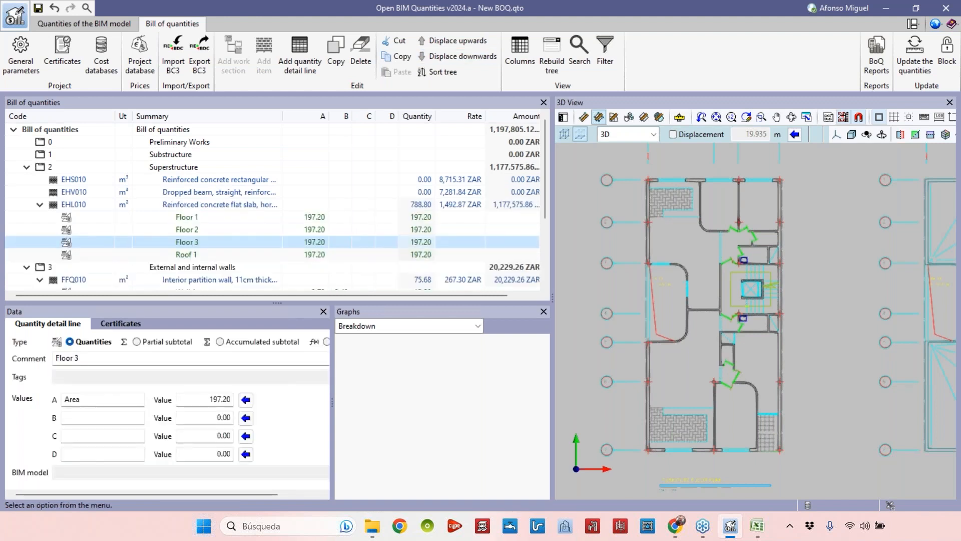
Measure the roof slab's outline area in the plan and assign 160.72 to the Roof 1 line's Area value.
click(320, 257)
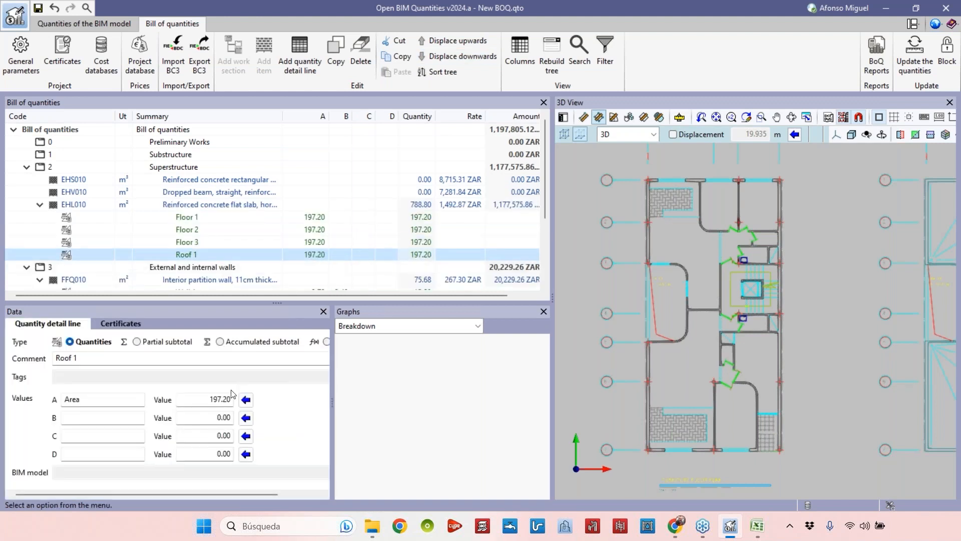
click(246, 400)
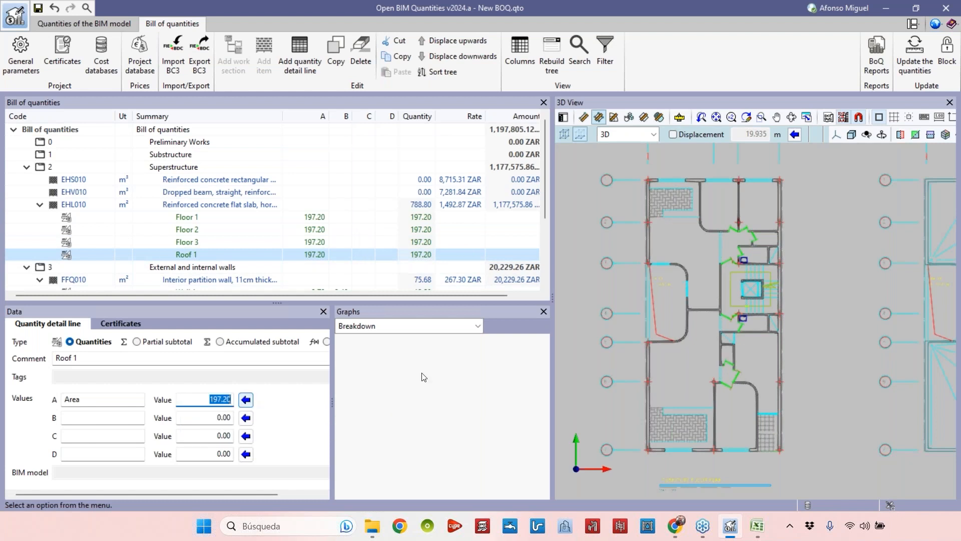
scroll(623, 322, down, 2)
middle_drag(755, 350, 558, 374)
scroll(688, 368, up, 2)
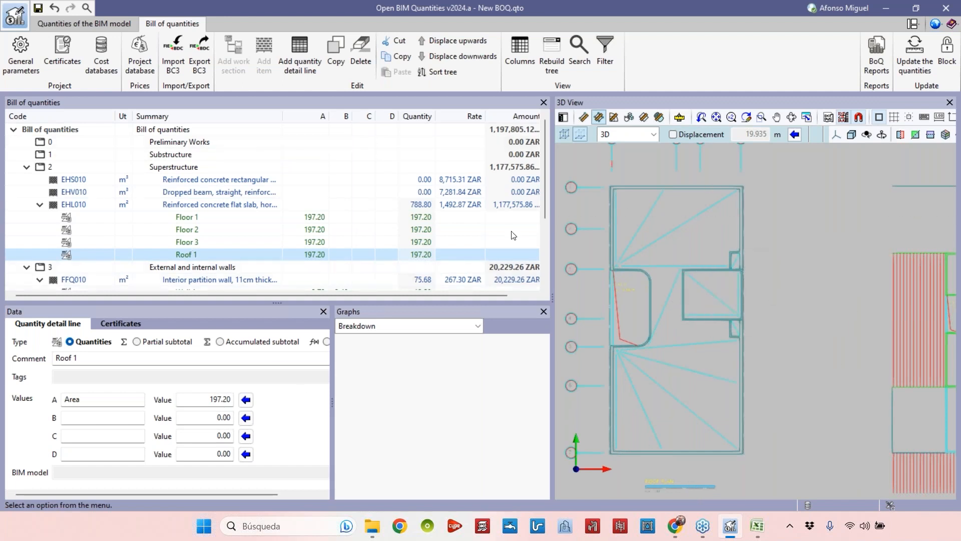
click(598, 117)
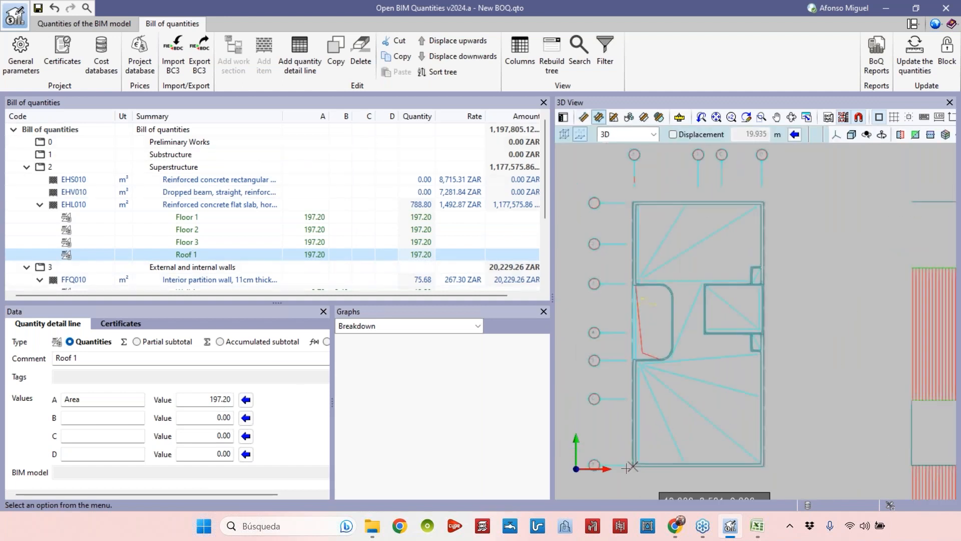
click(708, 455)
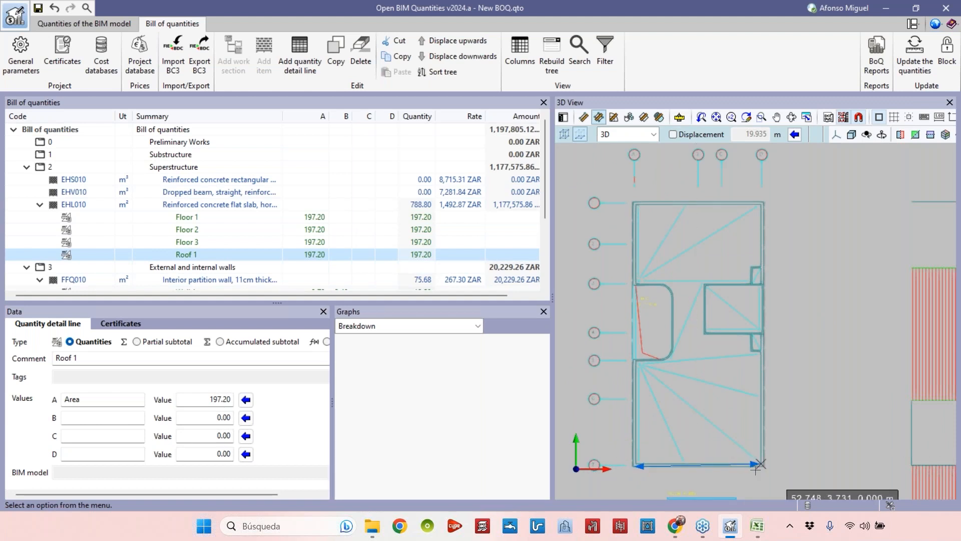
scroll(759, 346, up, 5)
click(762, 351)
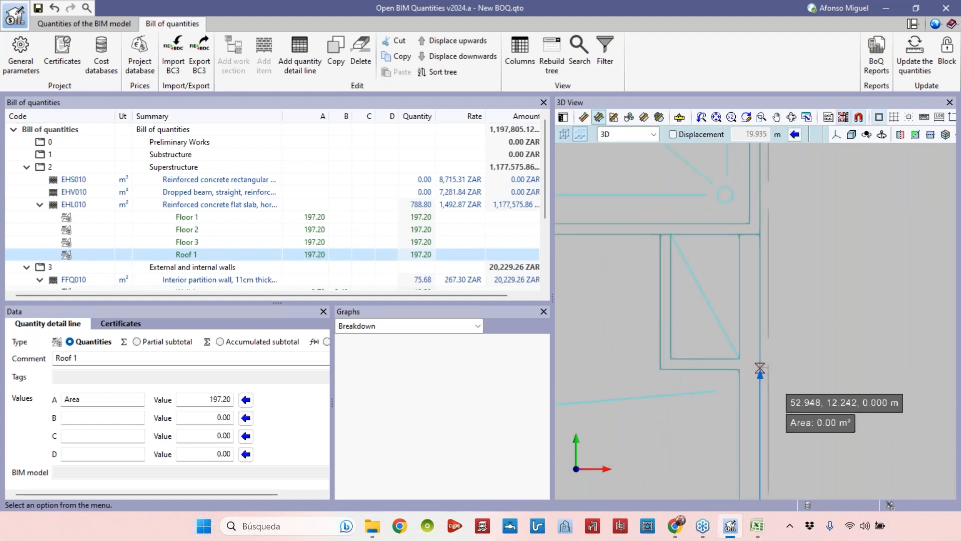
click(673, 369)
click(661, 234)
scroll(876, 348, down, 3)
scroll(852, 320, down, 1)
click(609, 291)
scroll(616, 295, down, 2)
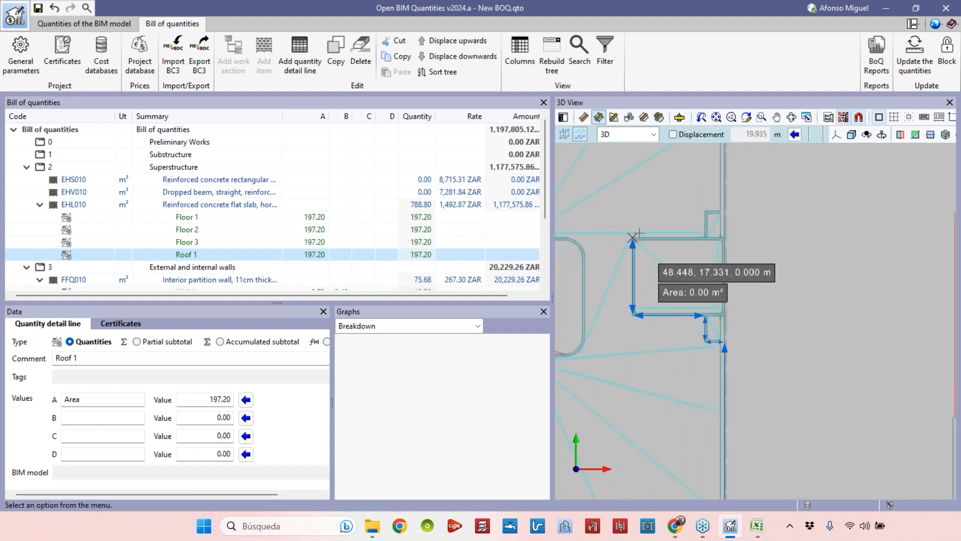
click(632, 238)
click(704, 237)
click(705, 211)
click(725, 211)
scroll(729, 190, down, 1)
middle_drag(729, 189, 771, 394)
click(758, 291)
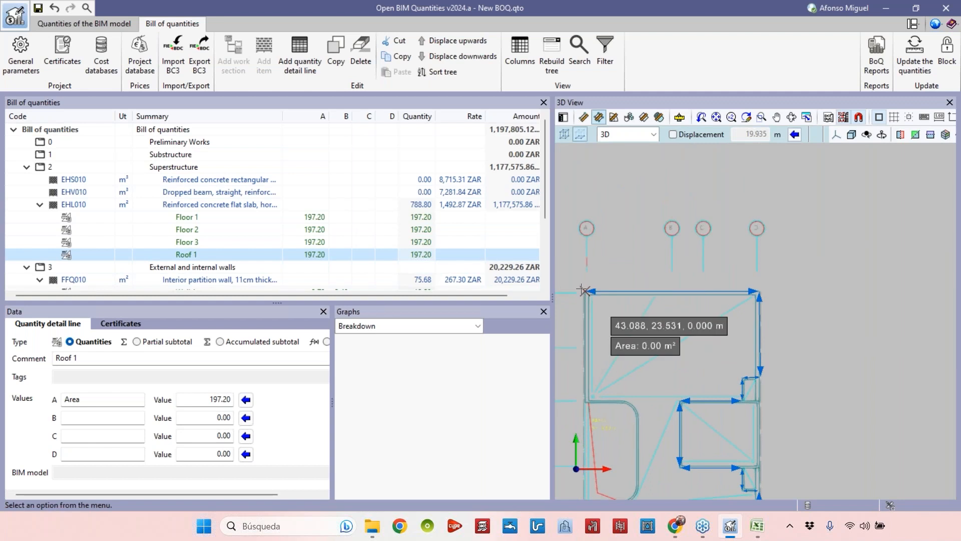
click(585, 291)
scroll(586, 400, up, 3)
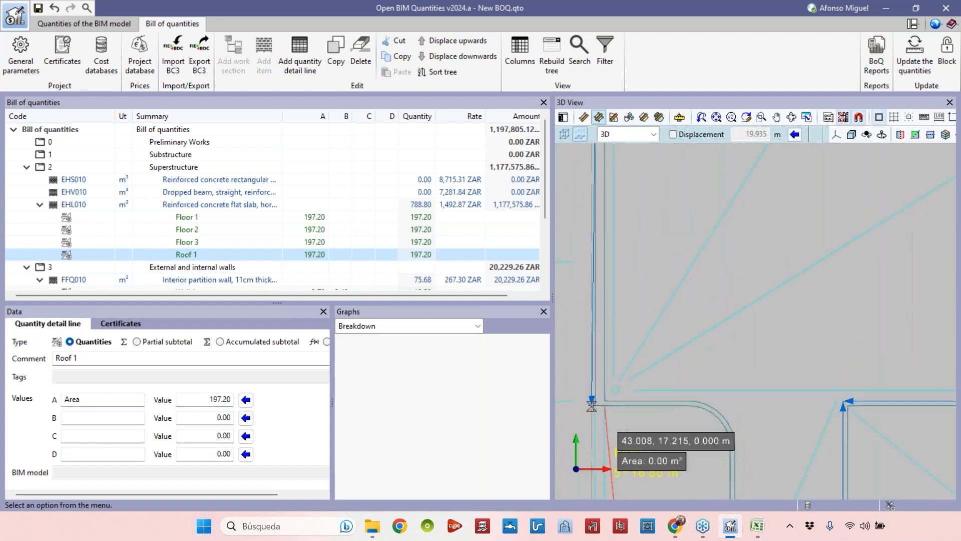
scroll(596, 405, up, 2)
click(621, 389)
scroll(692, 365, up, 3)
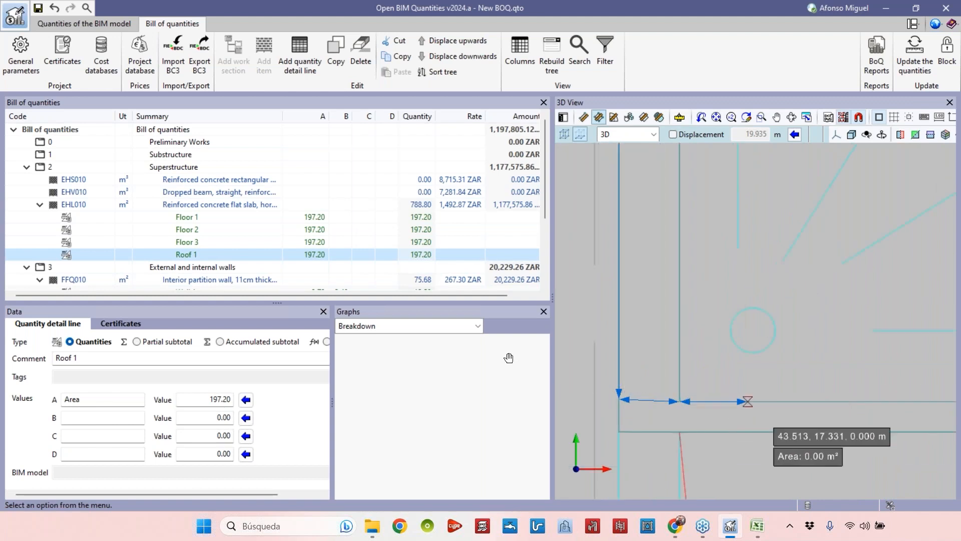
scroll(695, 350, down, 2)
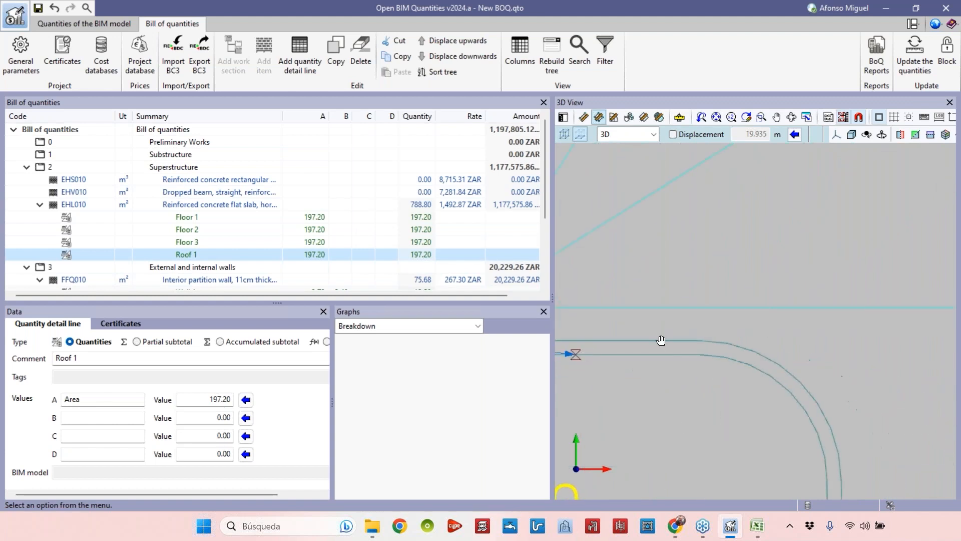
click(699, 341)
click(729, 344)
click(751, 351)
click(777, 364)
middle_drag(804, 383, 727, 340)
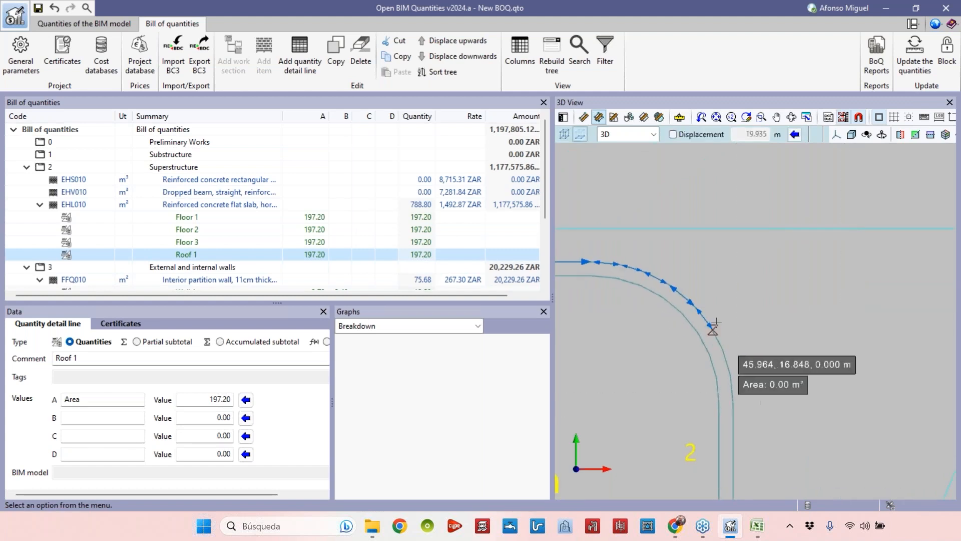
click(723, 350)
click(733, 402)
click(733, 434)
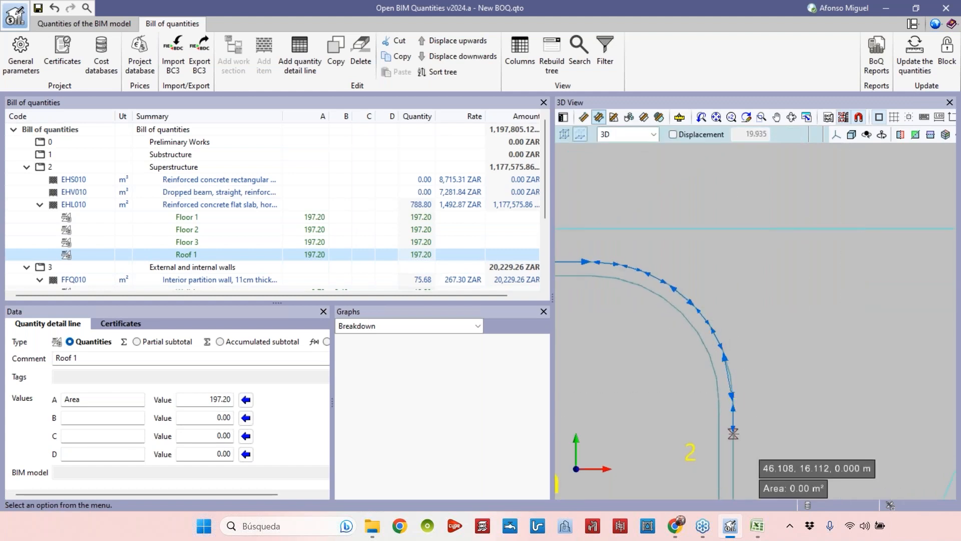
scroll(716, 444, down, 2)
middle_drag(716, 442, 730, 214)
scroll(731, 210, down, 3)
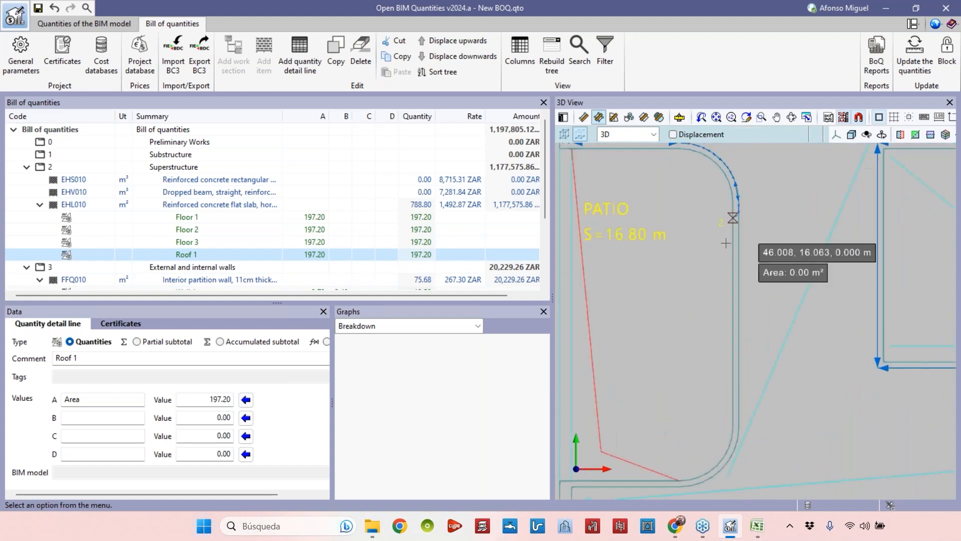
scroll(731, 480, up, 3)
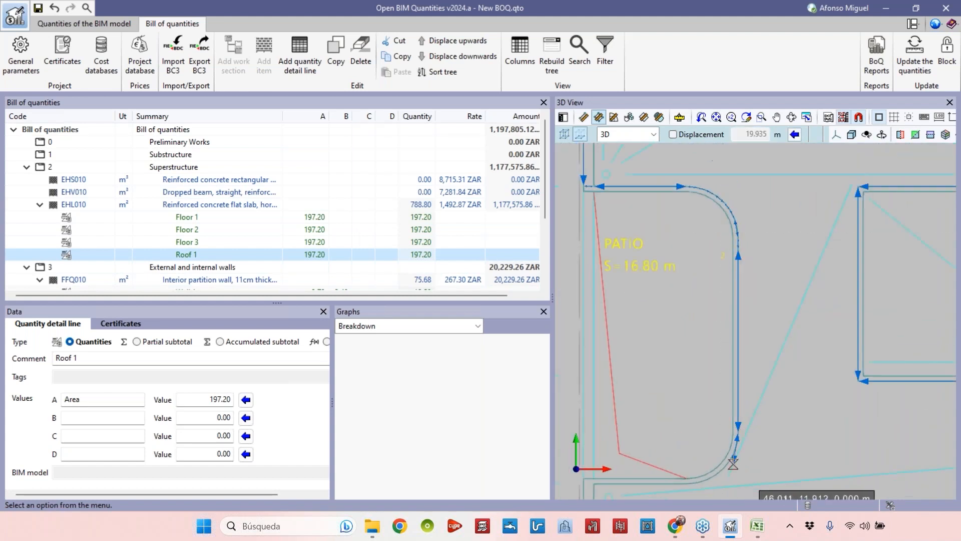
middle_drag(732, 439, 837, 303)
click(819, 328)
click(789, 346)
click(758, 352)
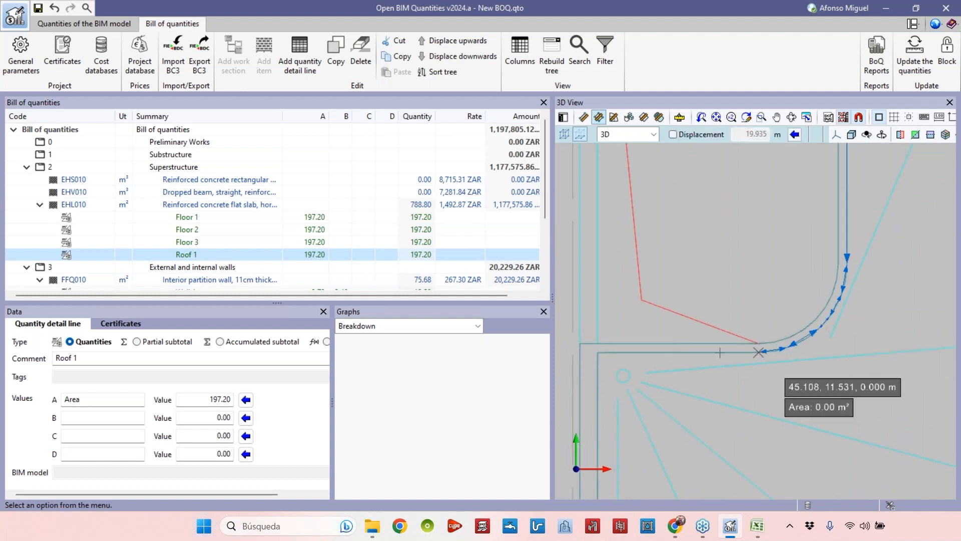
click(580, 354)
scroll(650, 293, down, 4)
middle_drag(677, 386, 650, 220)
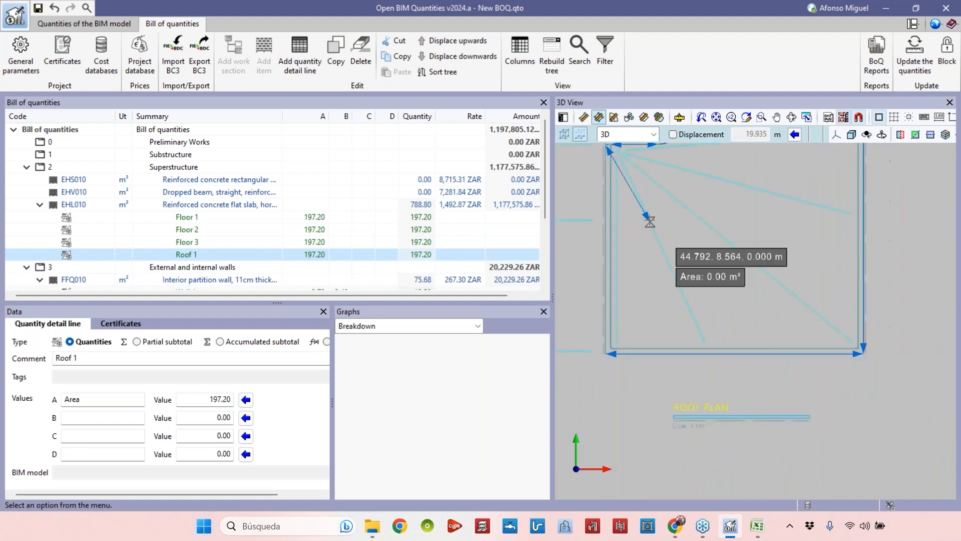
click(604, 352)
scroll(724, 331, down, 4)
middle_drag(725, 261, 698, 374)
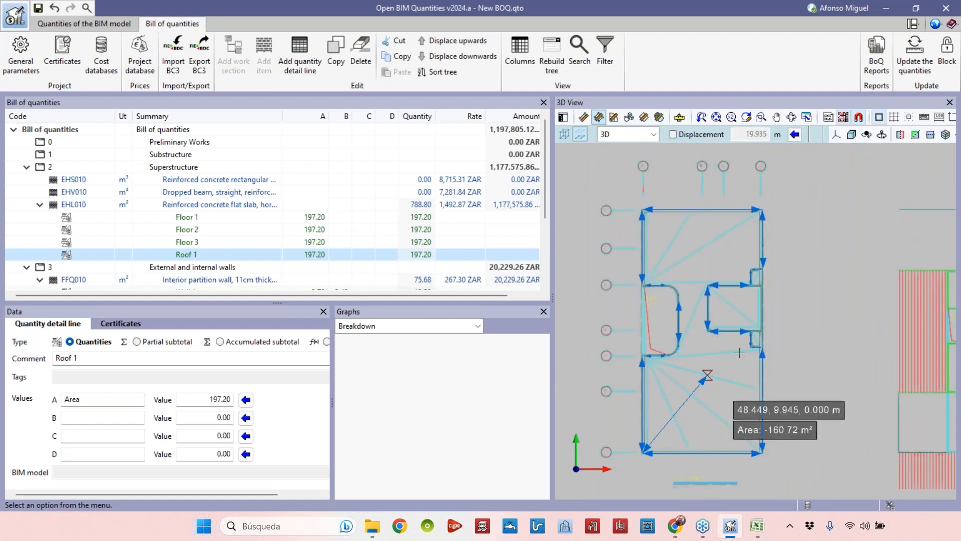
click(702, 355)
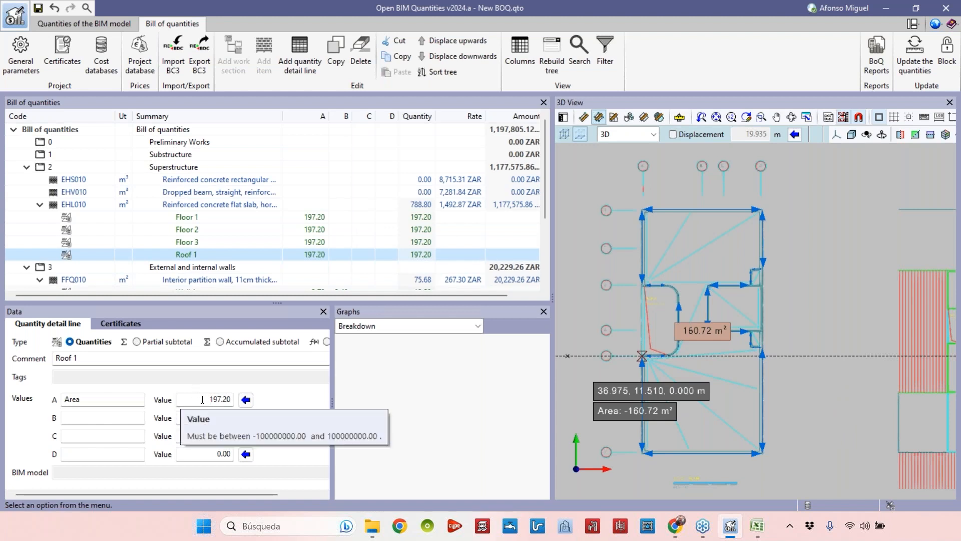
drag(209, 399, 246, 399)
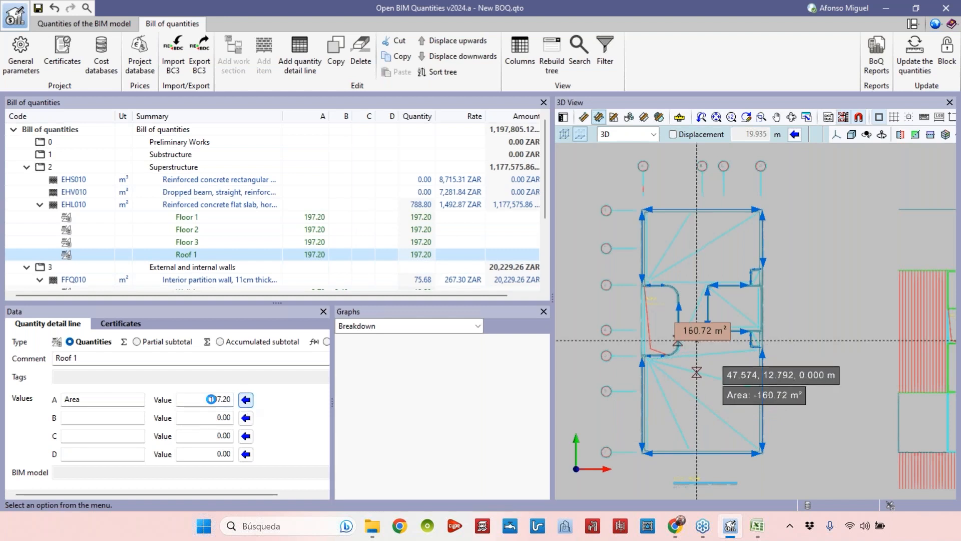
click(196, 258)
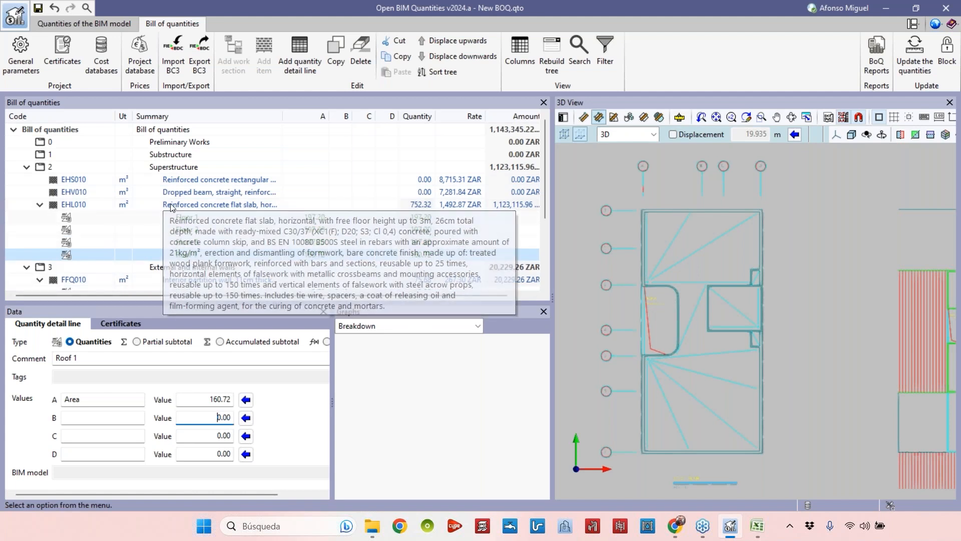
Try adding a Thickness factor of 0.2 as B on the Floor 1 line, then clear the Thickness label.
click(257, 206)
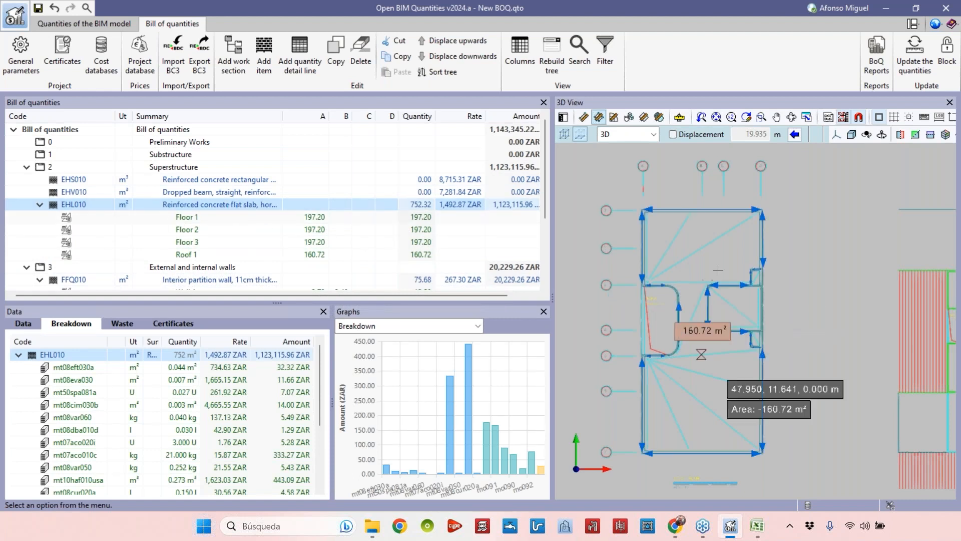
click(213, 217)
click(97, 417)
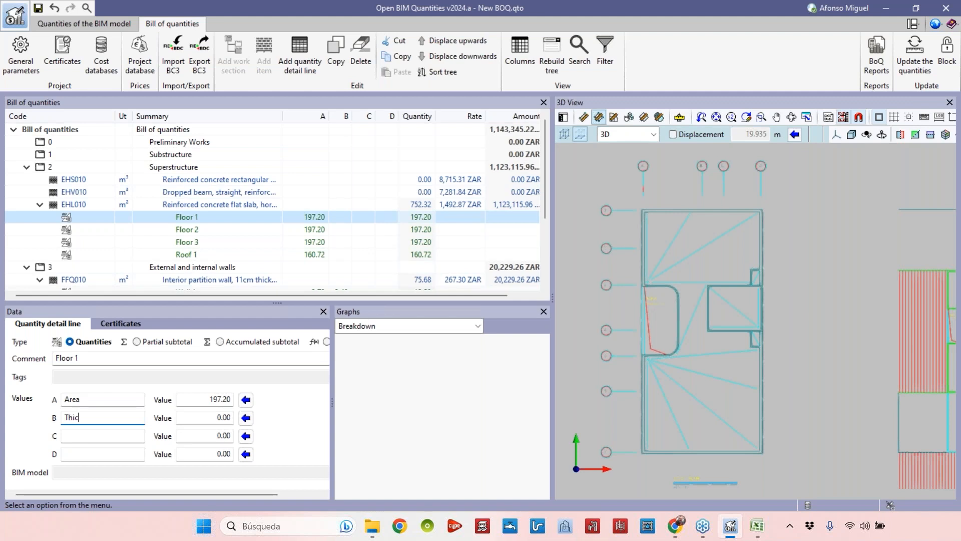
click(207, 419)
text(0.2)
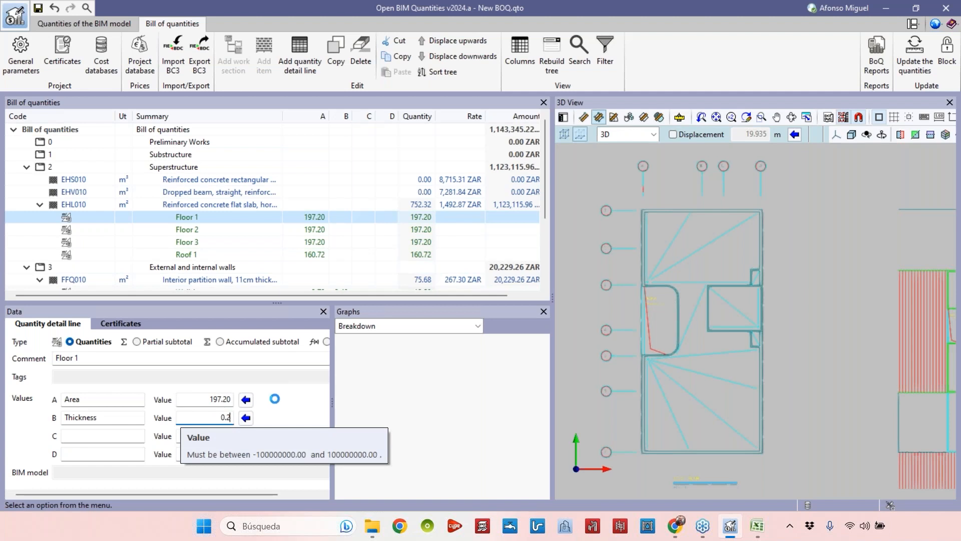
key(Tab)
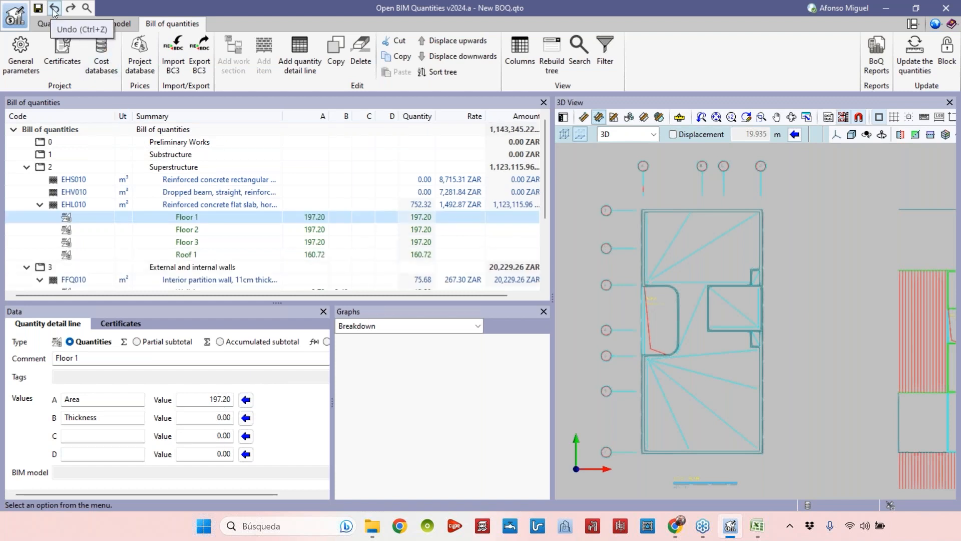
drag(103, 419, 64, 414)
key(BackSpace)
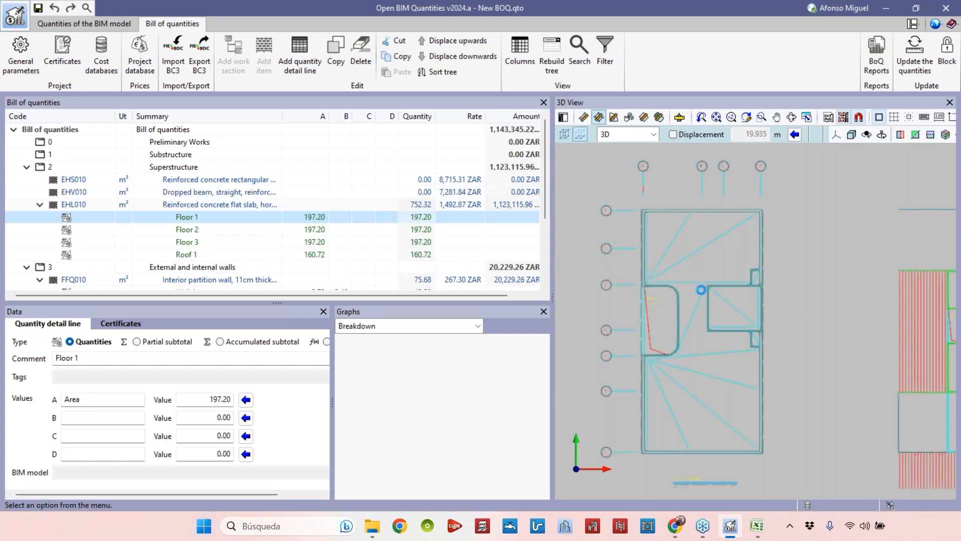
Try adding a detail line commented Columns to the rectangular concrete column item, relabelling A as Area - Section and clearing B to D.
click(701, 289)
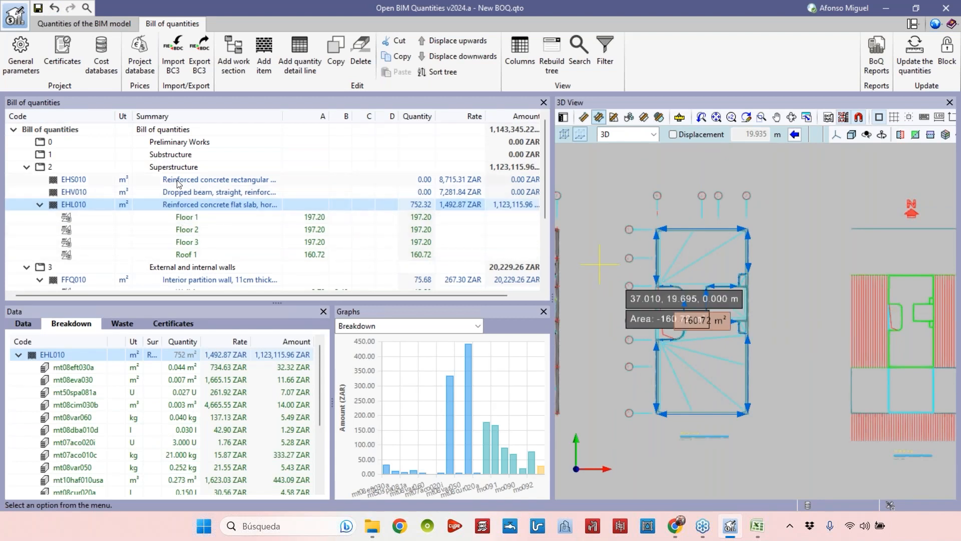
click(120, 182)
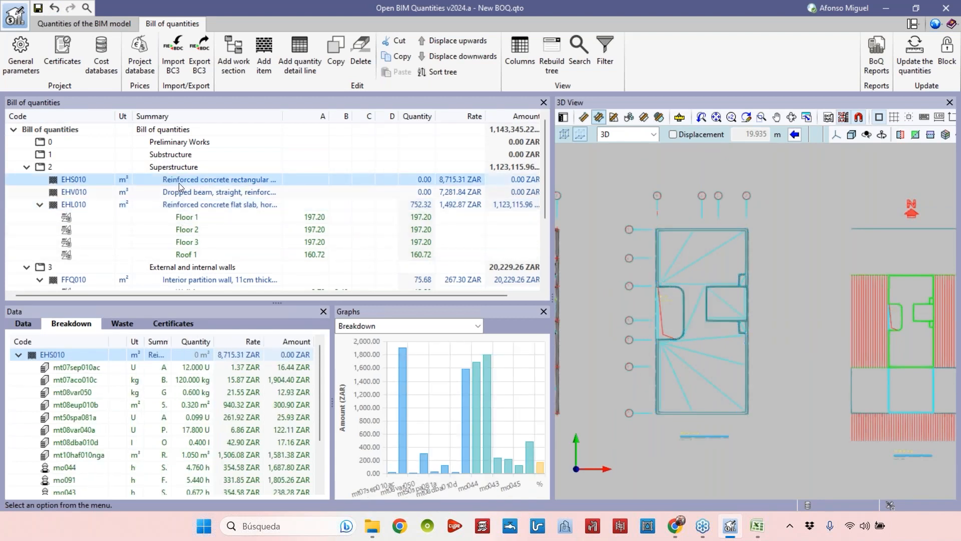
click(293, 63)
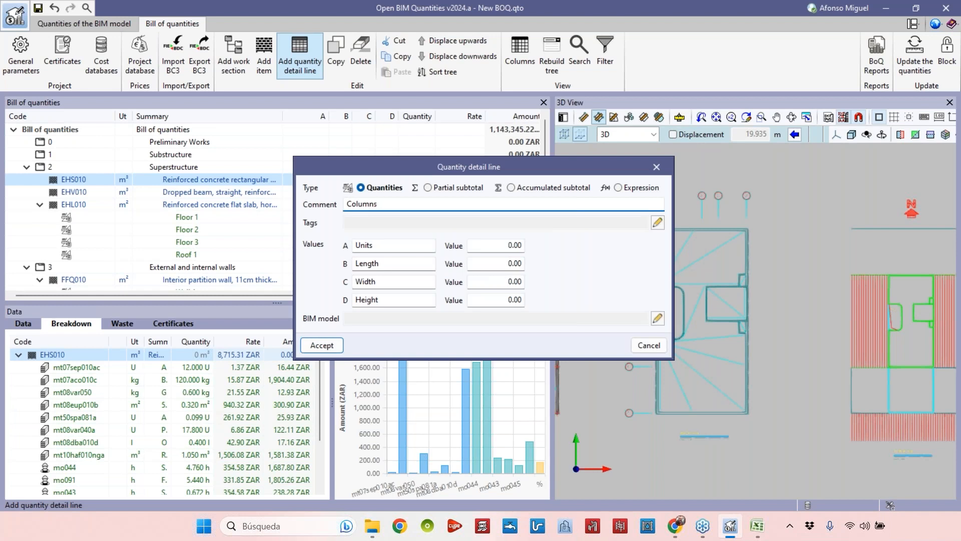
double_click(409, 299)
key(BackSpace)
double_click(367, 282)
key(BackSpace)
double_click(368, 264)
key(BackSpace)
double_click(386, 245)
text(Area - Section)
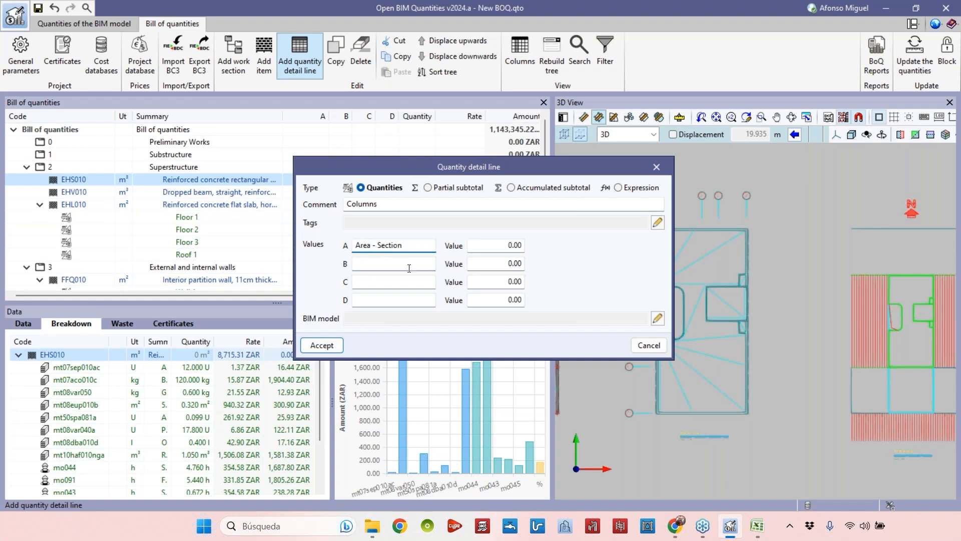
click(410, 267)
text(Hi)
key(Return)
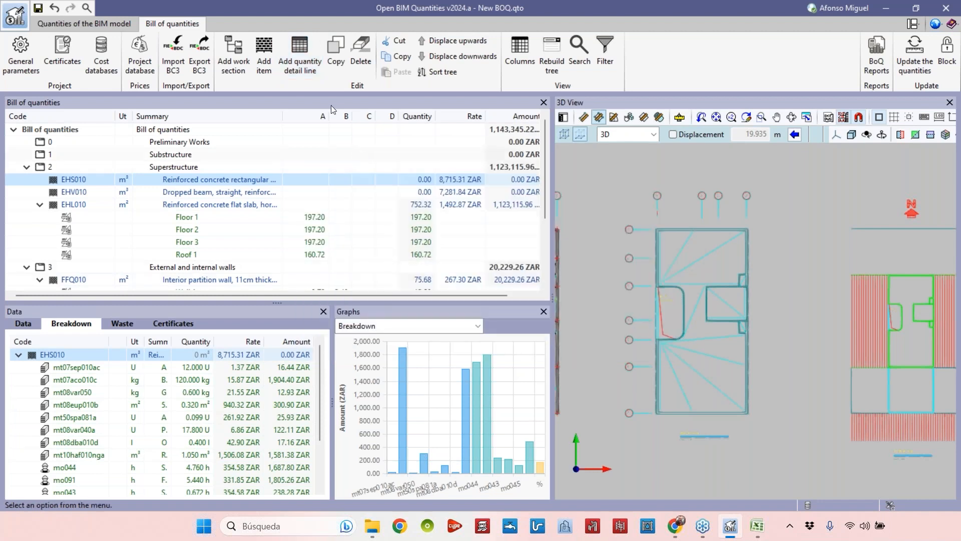
Add a detail line commented Columns to the rectangular concrete column item, labelling A Area - Section, B Height, C Number of columns, D blank.
click(299, 70)
click(405, 246)
text(Area of )
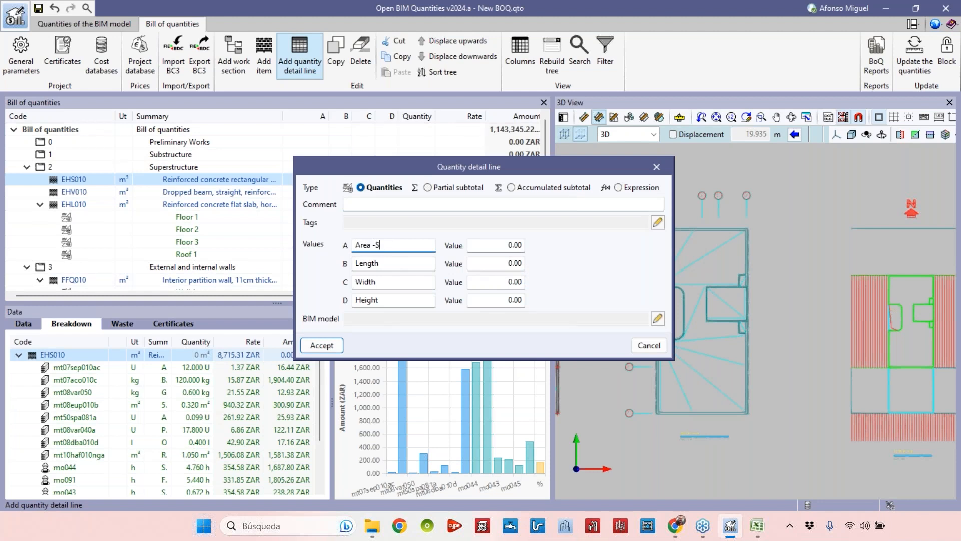
text(Section)
double_click(370, 263)
text(Height)
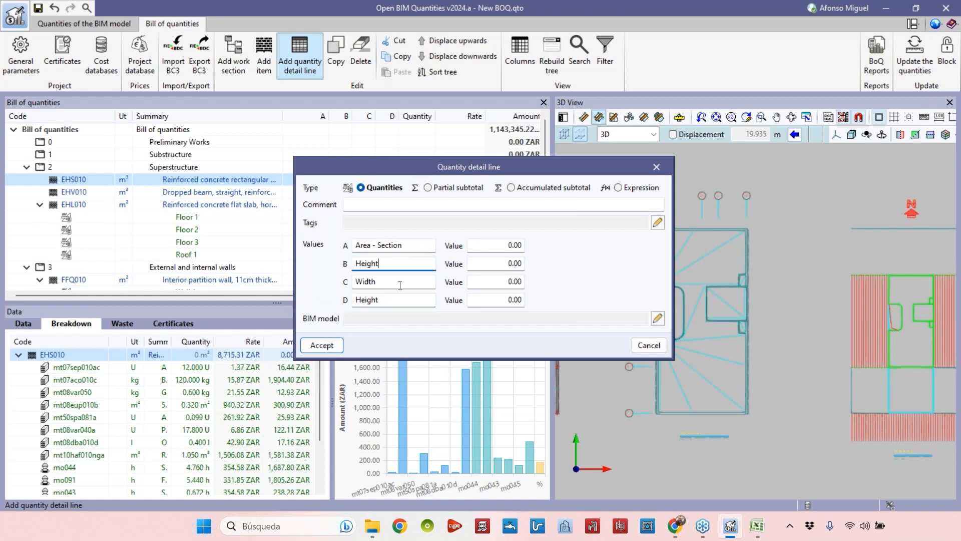
key(Tab)
key(BackSpace)
drag(389, 300, 328, 296)
key(BackSpace)
click(416, 278)
text(Number of columns)
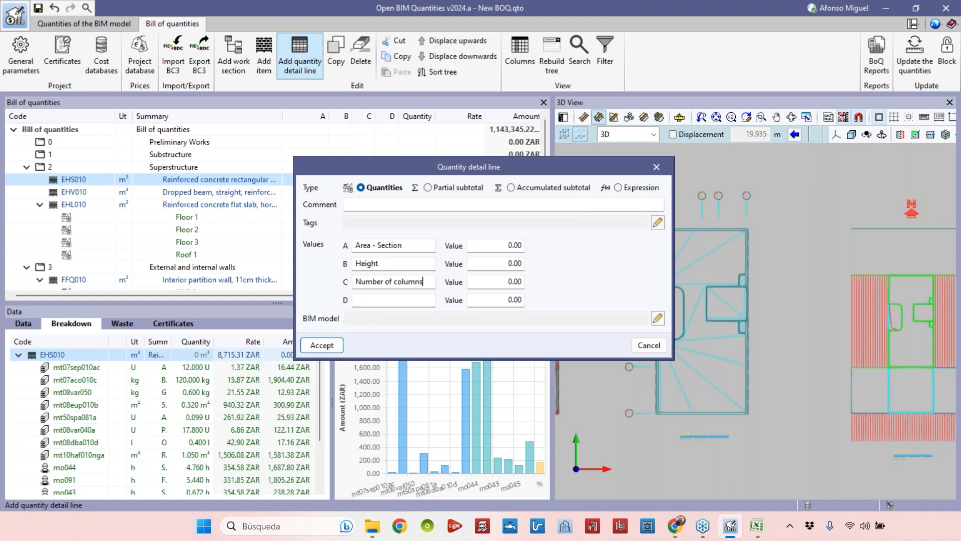
click(409, 207)
text(Columns)
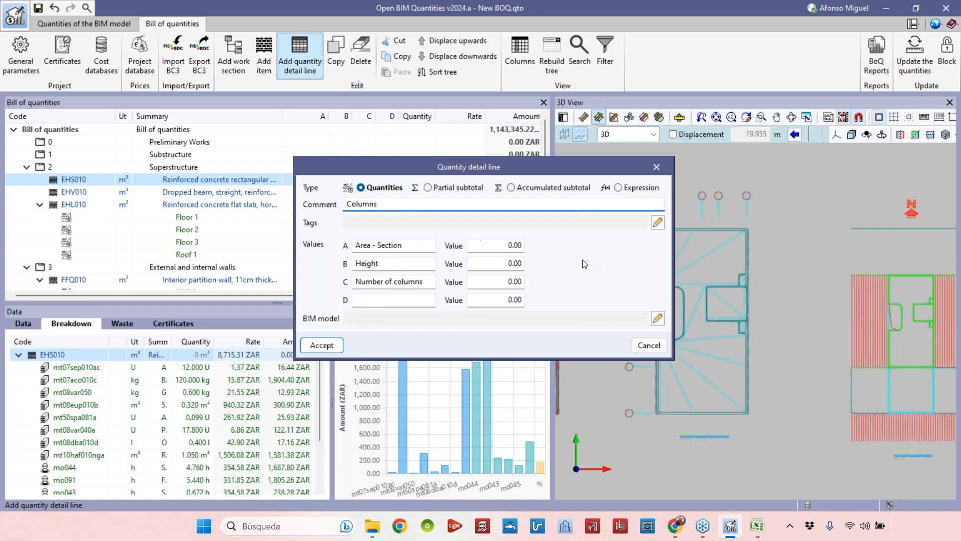
click(322, 345)
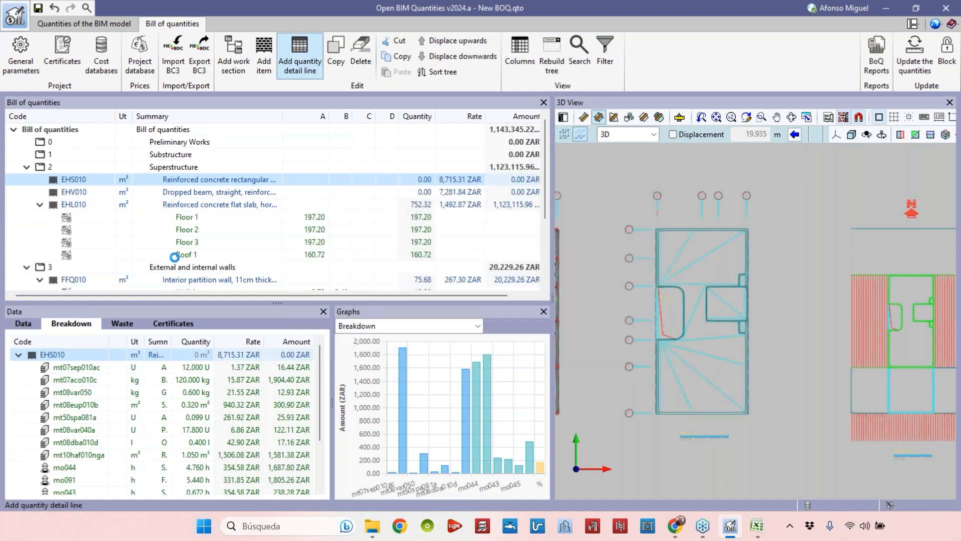
Select the Columns line and show only the Typical floor plan - Columns view in the 3D view.
click(39, 179)
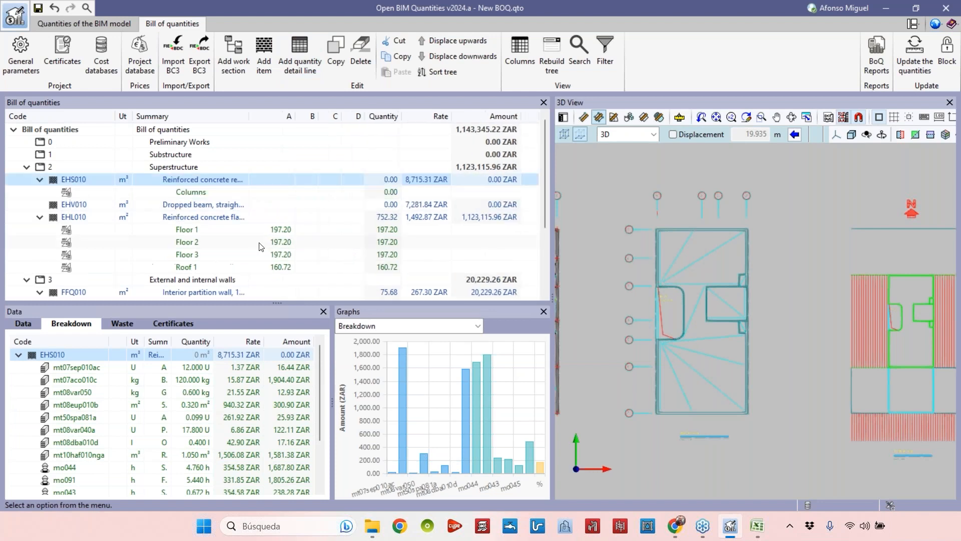
click(200, 193)
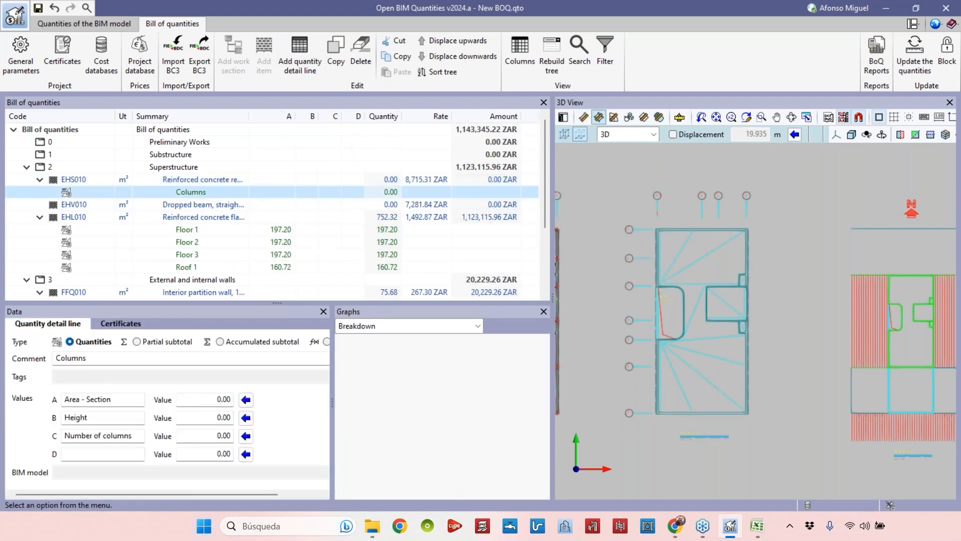
click(245, 417)
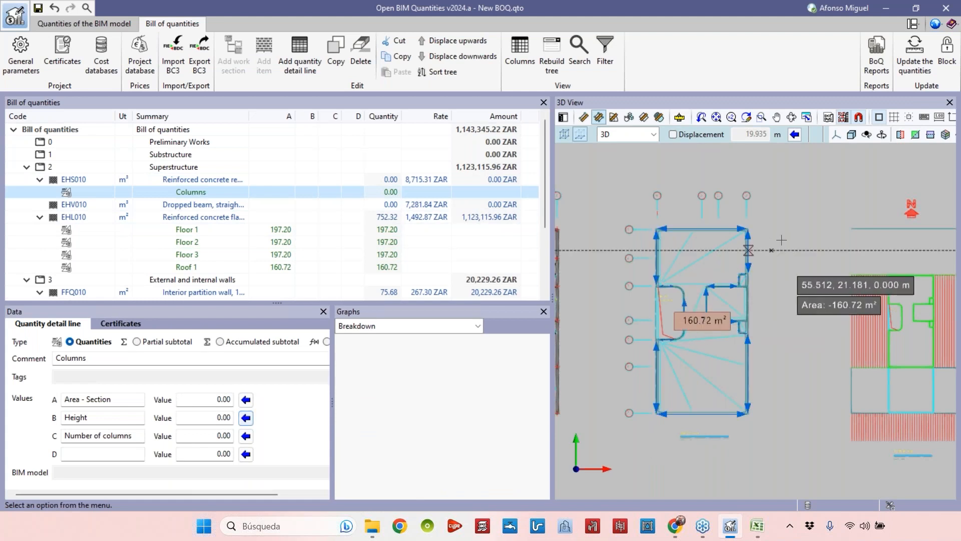
scroll(656, 209, up, 10)
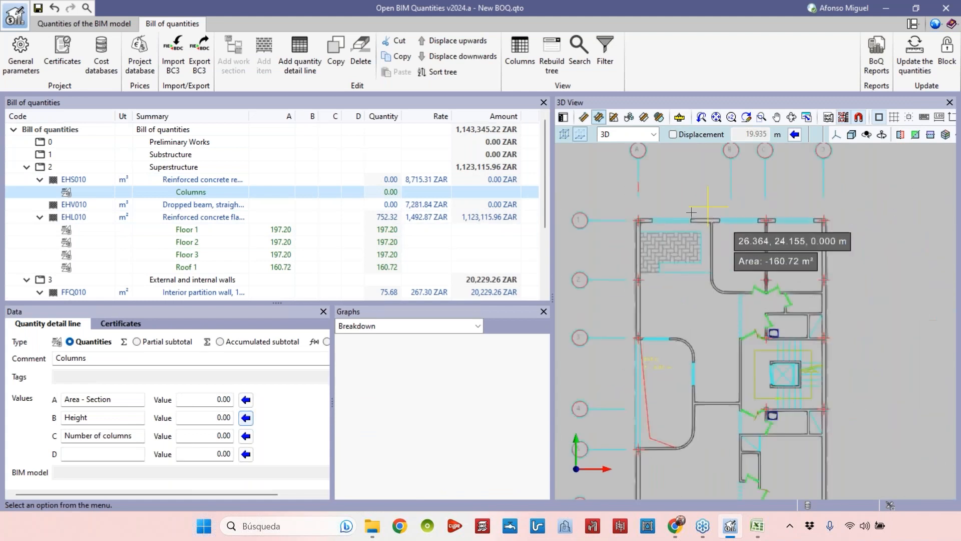
scroll(656, 209, down, 5)
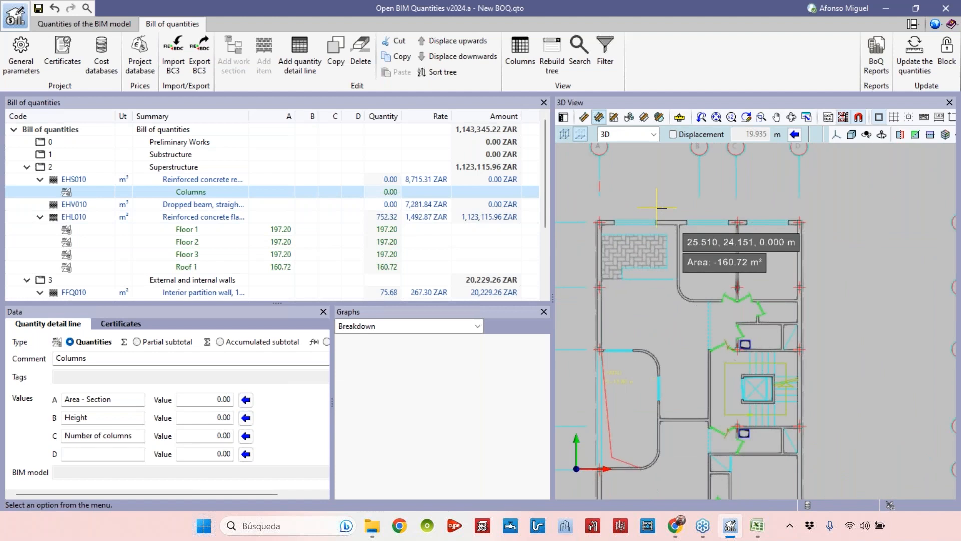
click(843, 119)
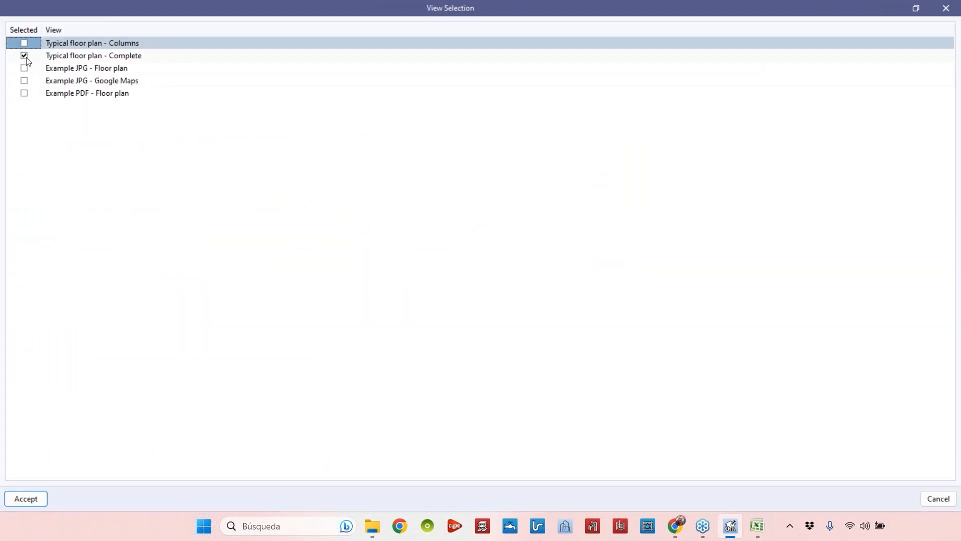
click(24, 56)
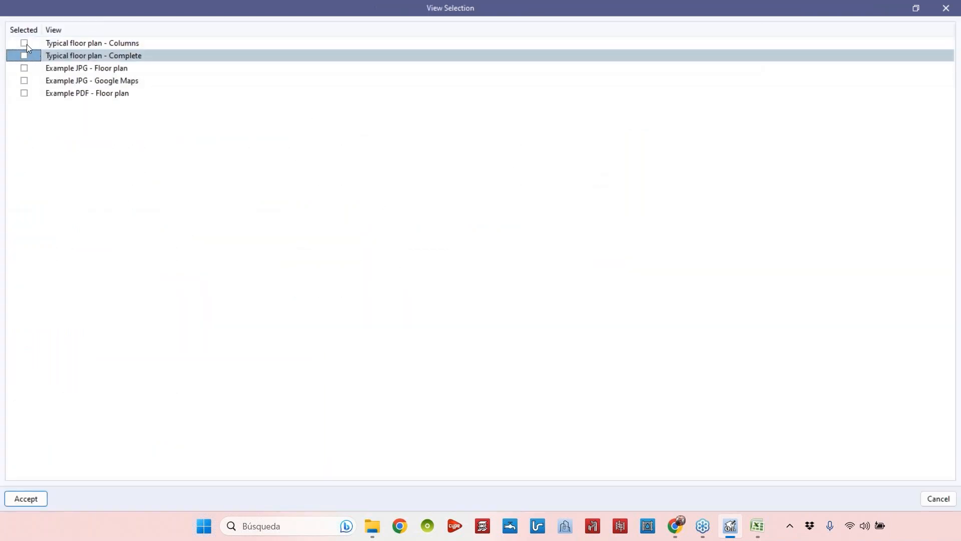
click(24, 43)
click(29, 499)
Measure one column's rectangular section area in the plan and assign 0.04 to the Area - Section value.
middle_drag(659, 269, 681, 268)
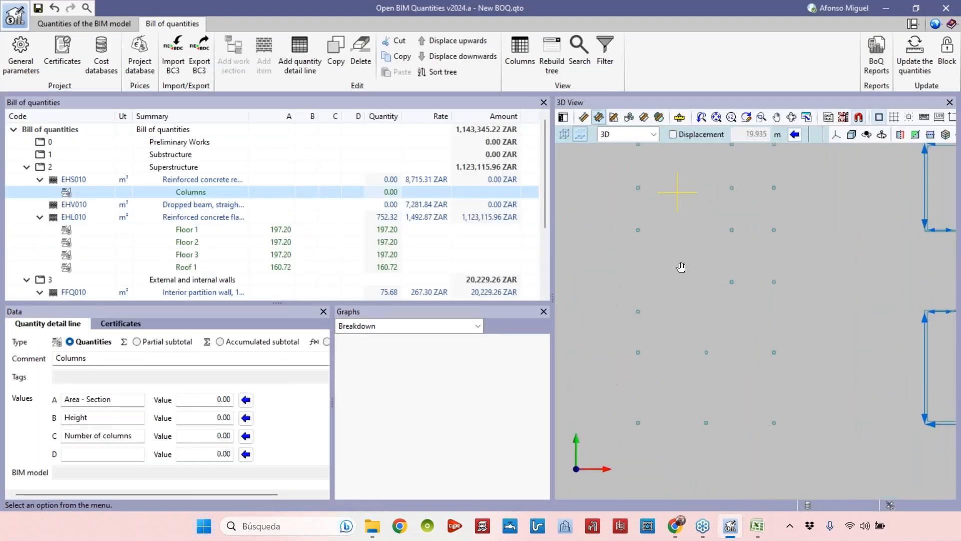
scroll(661, 440, up, 3)
scroll(664, 435, down, 3)
middle_drag(683, 342, 680, 371)
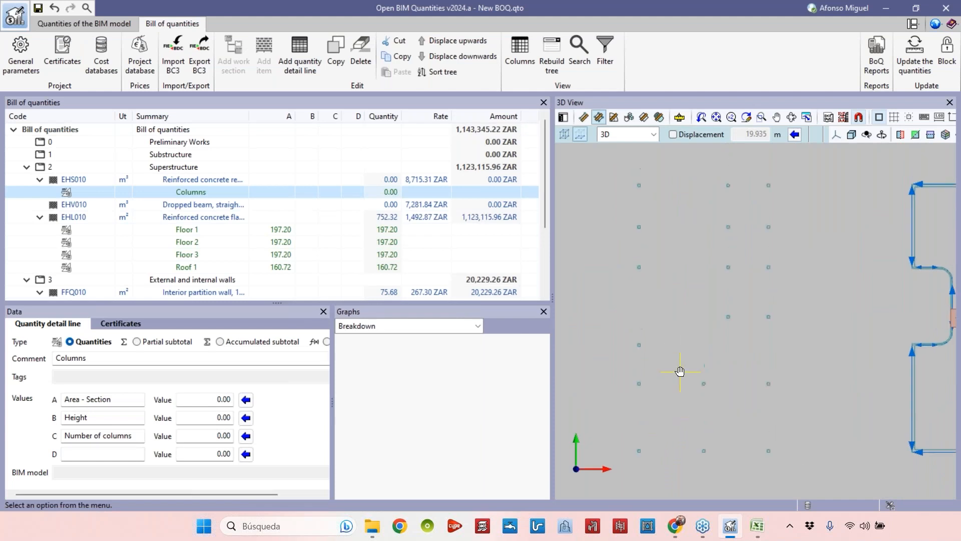
click(599, 118)
scroll(665, 462, up, 2)
scroll(665, 462, up, 5)
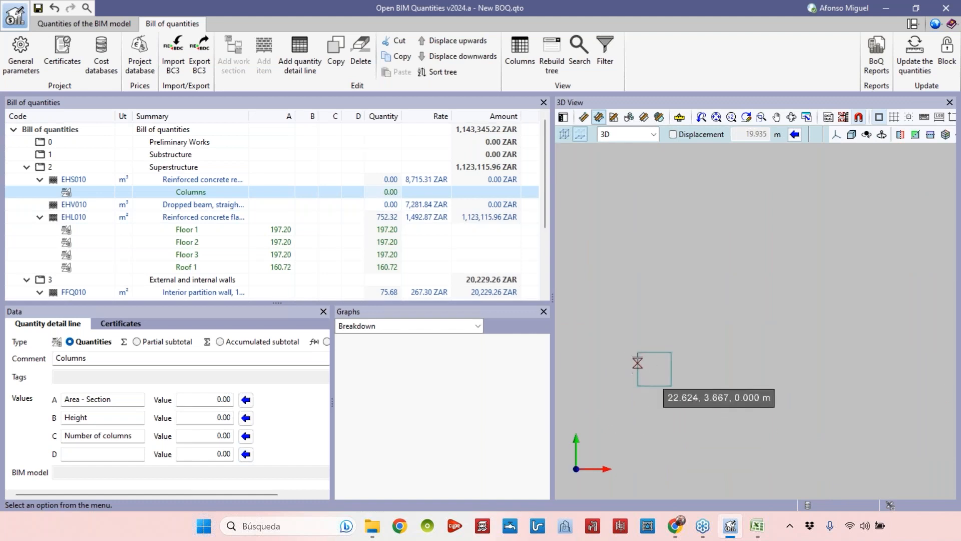
click(637, 351)
click(638, 385)
click(671, 385)
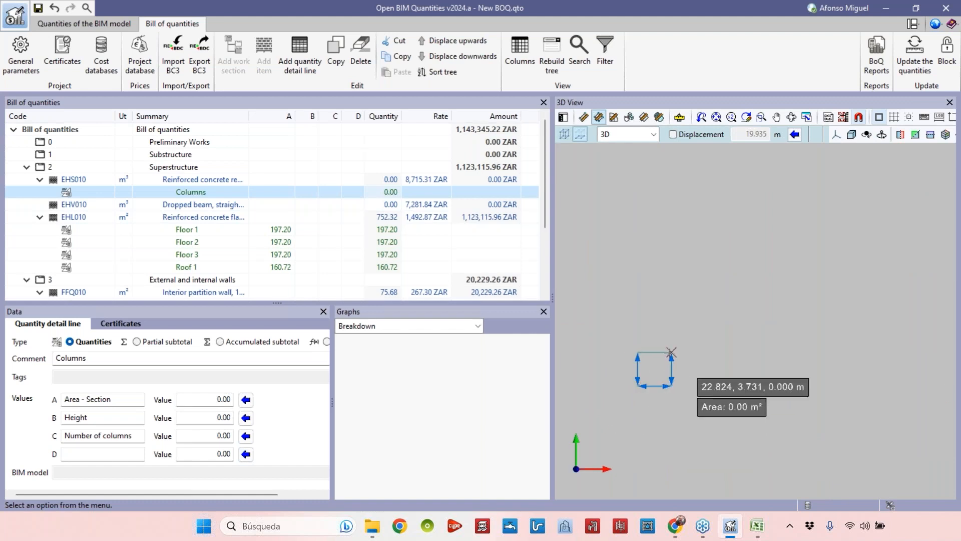
click(672, 353)
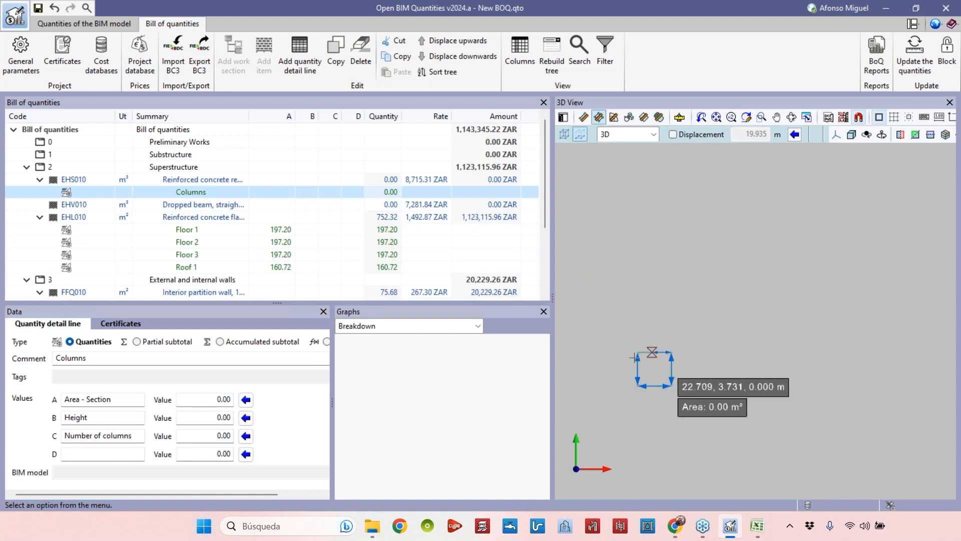
click(245, 400)
Count the columns in the plan and set the Number of columns value to 19.
scroll(805, 296, down, 2)
scroll(805, 296, down, 5)
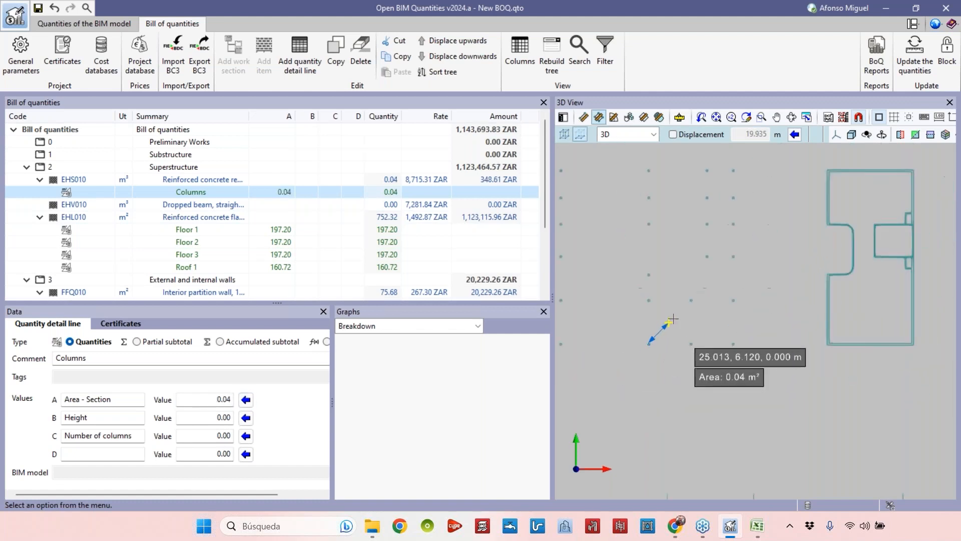
middle_drag(673, 319, 666, 346)
scroll(666, 342, up, 1)
middle_drag(638, 253, 638, 265)
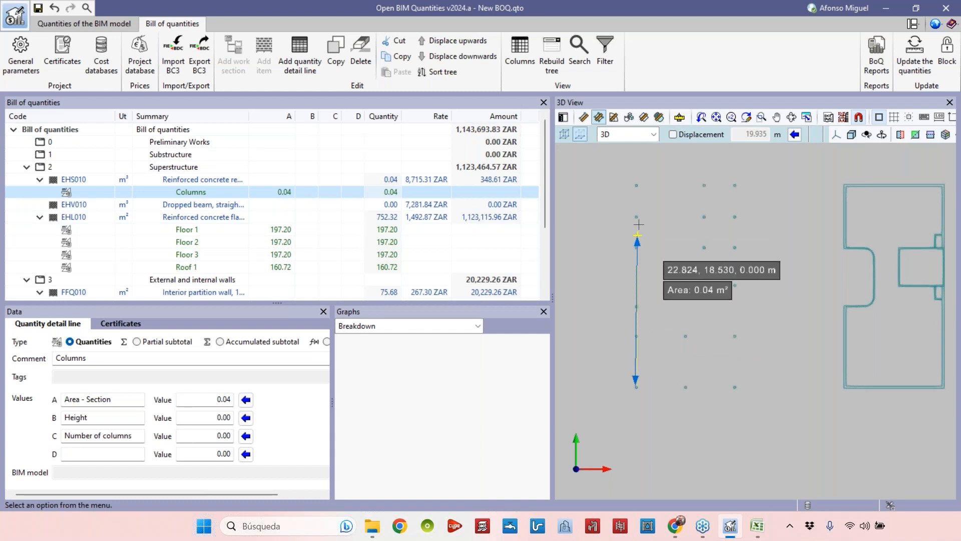
right_click(661, 393)
right_click(643, 390)
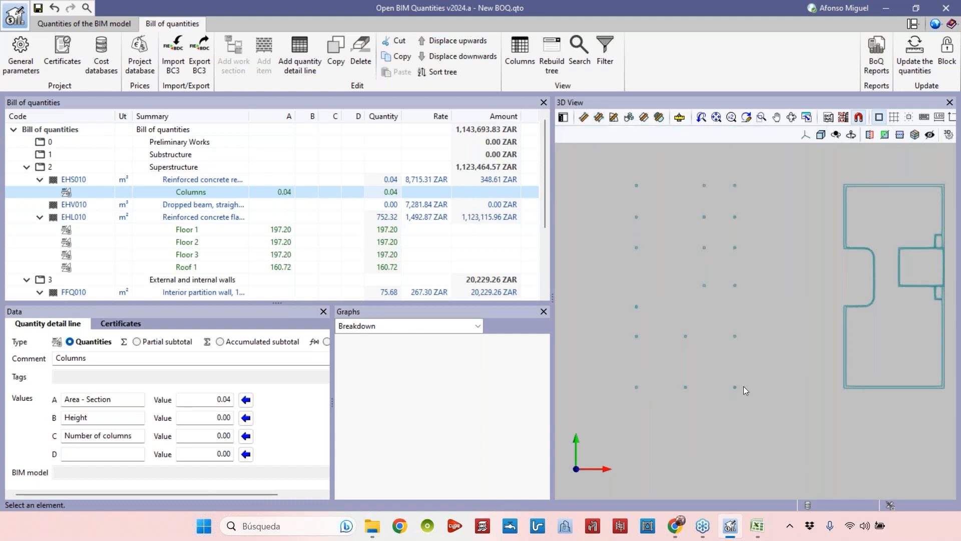
middle_drag(738, 335, 732, 400)
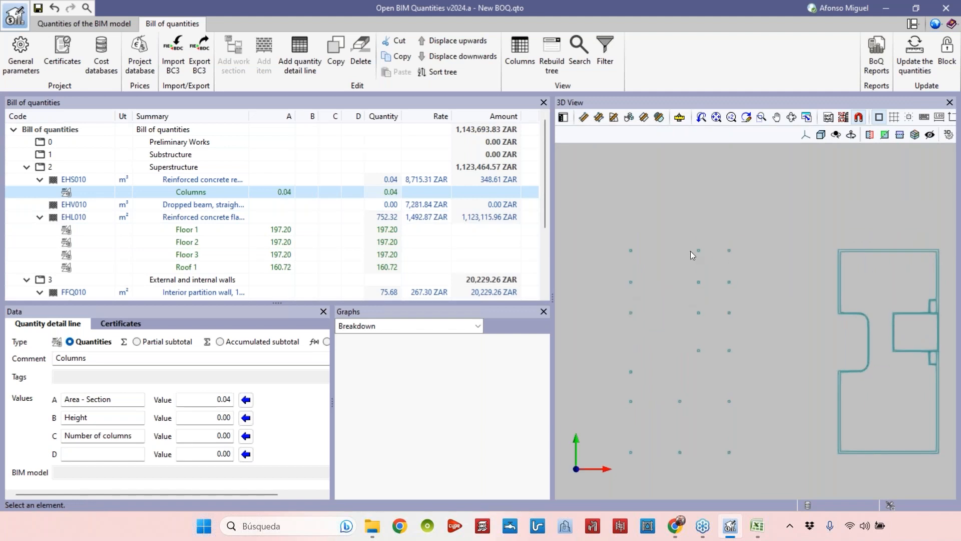
click(245, 437)
double_click(204, 441)
text(19)
key(Tab)
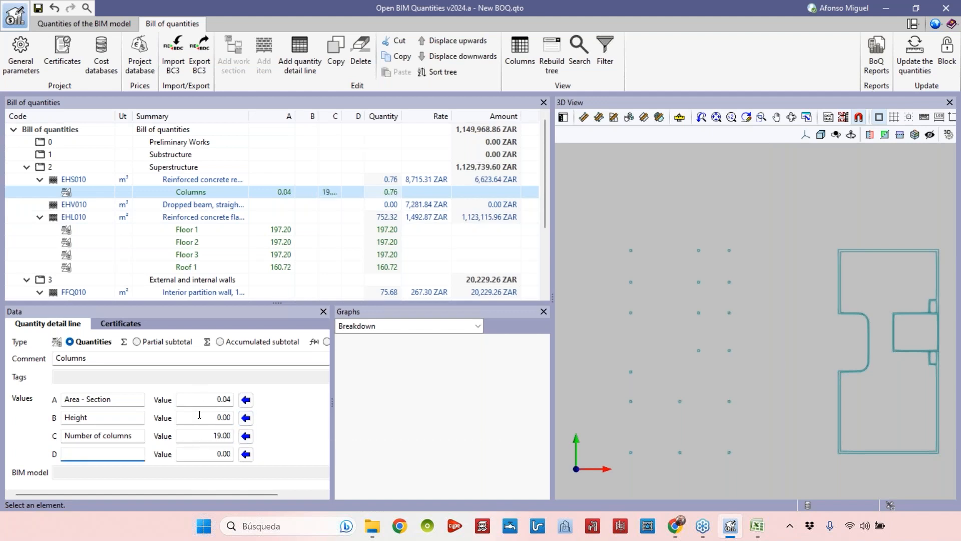
Switch the 3D view back to showing only the Typical floor plan - Complete view.
scroll(585, 346, down, 3)
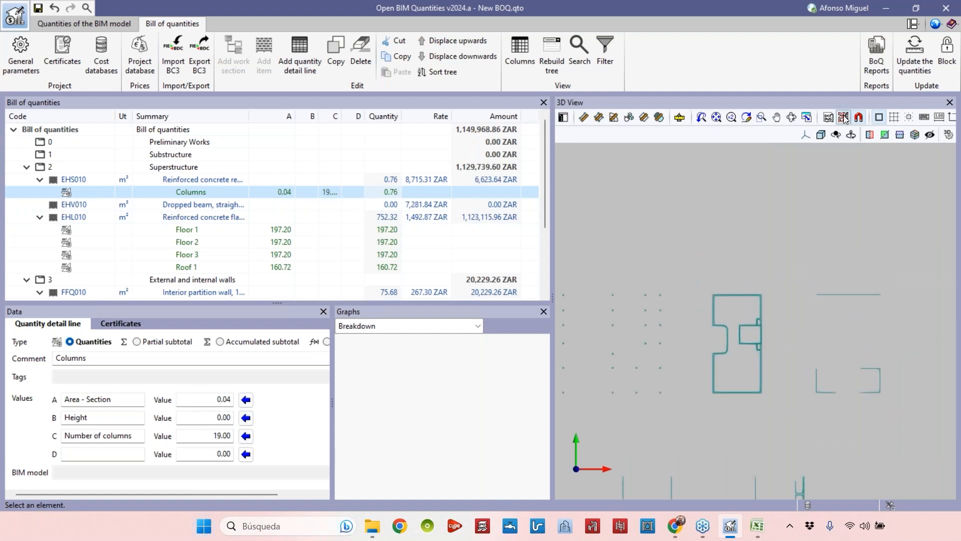
click(843, 118)
click(25, 55)
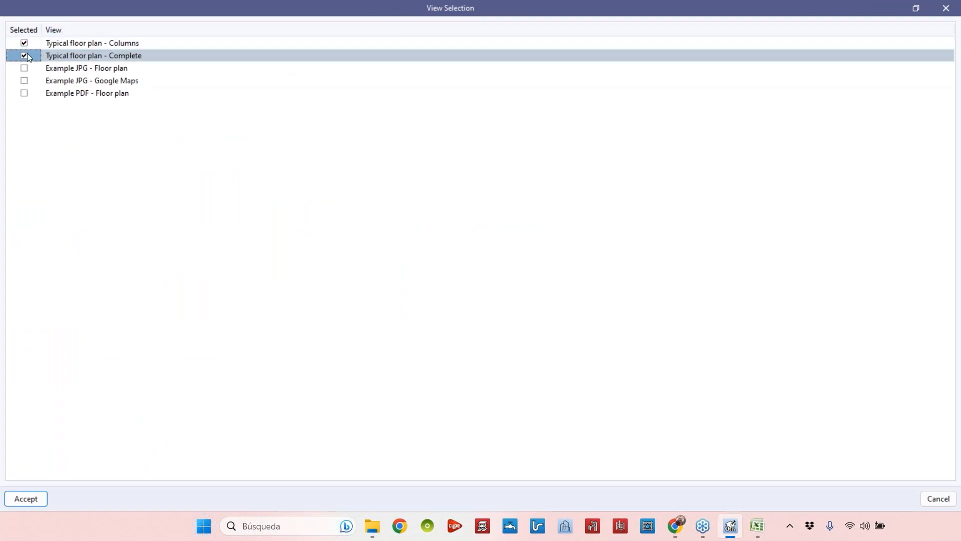
click(24, 43)
click(26, 498)
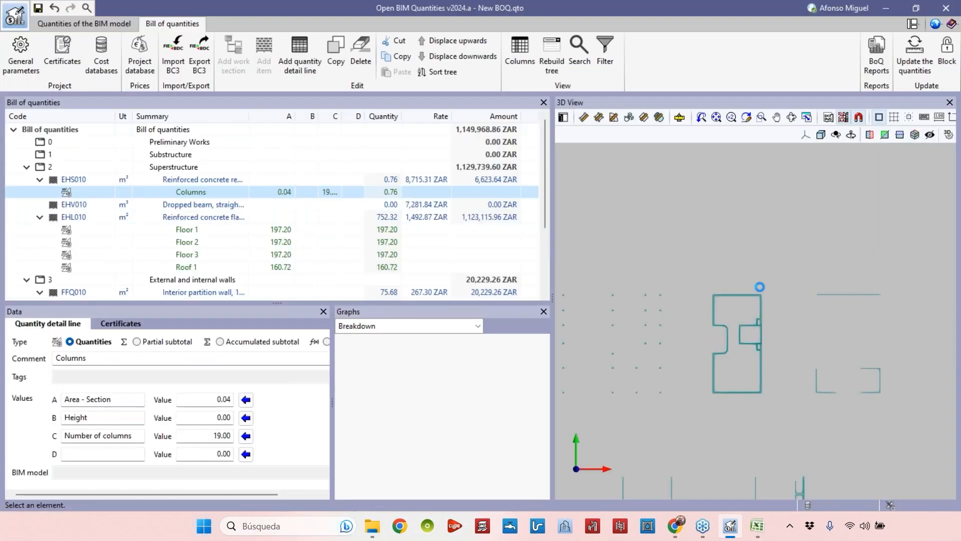
Measure the storey height in the section view and assign 3.40 to the Height value.
scroll(636, 322, up, 5)
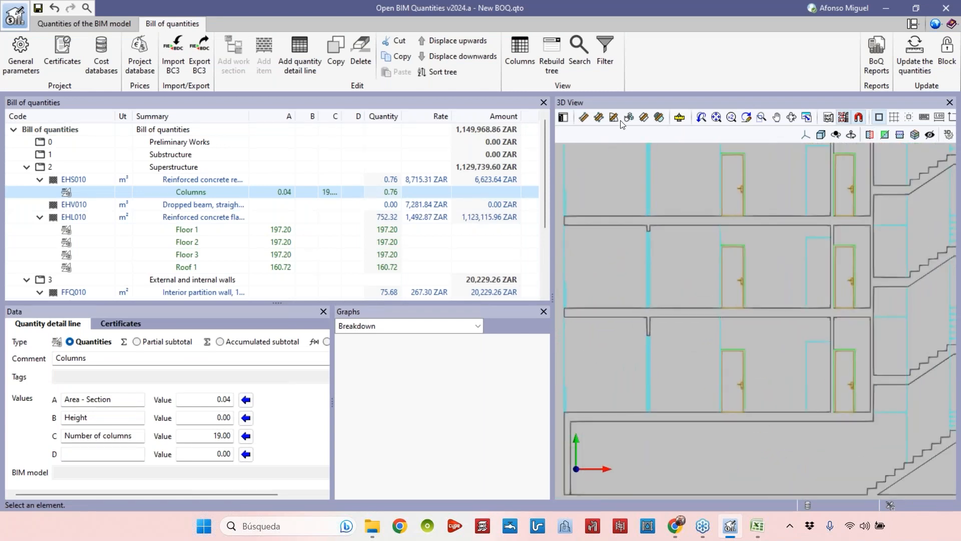
click(583, 118)
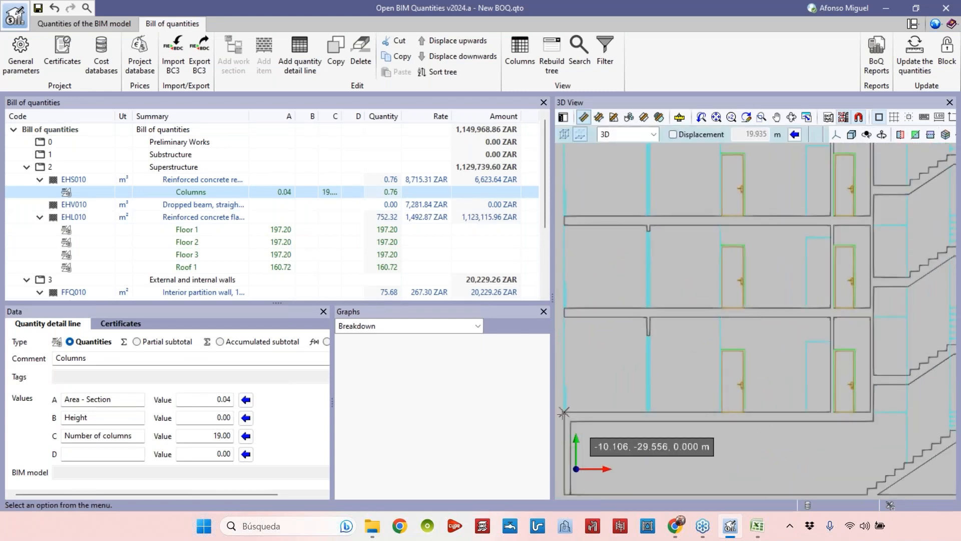
click(564, 308)
middle_drag(674, 350, 742, 325)
click(246, 419)
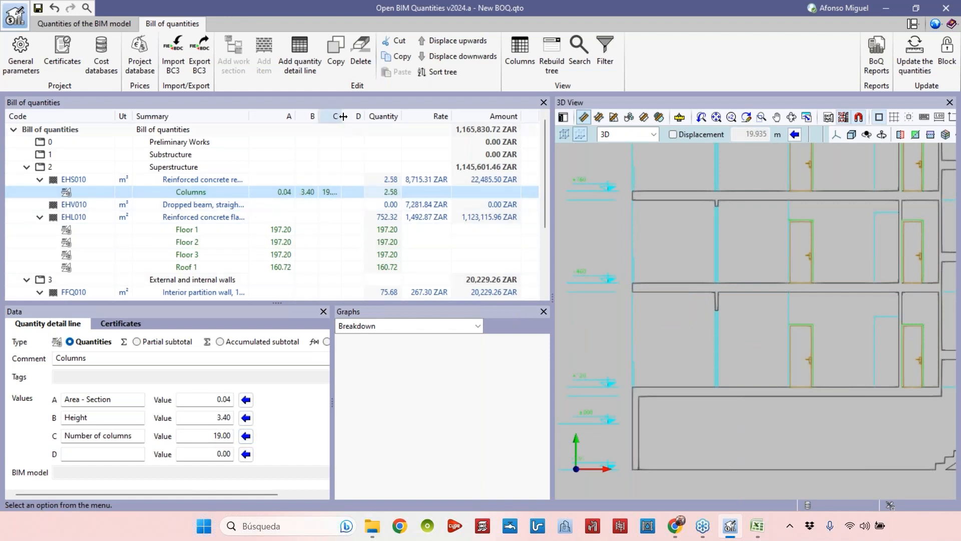
Widen the C and Quantity columns of the bill of quantities table.
drag(400, 116, 422, 116)
drag(342, 116, 366, 116)
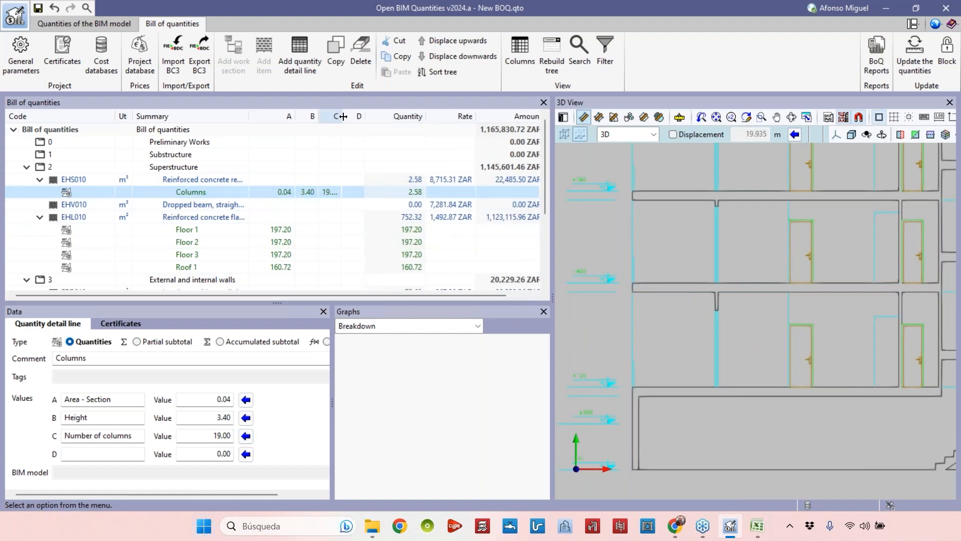
scroll(685, 301, down, 2)
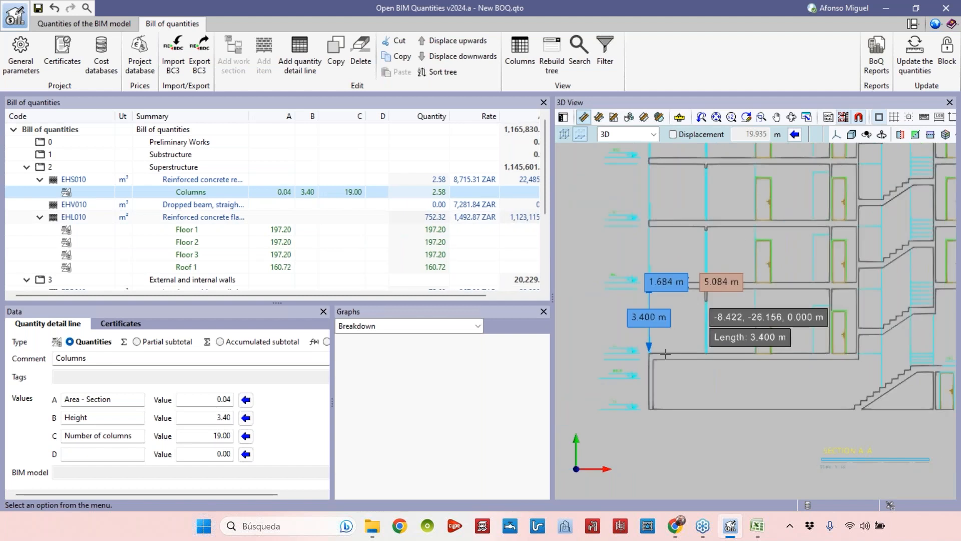
scroll(694, 298, down, 1)
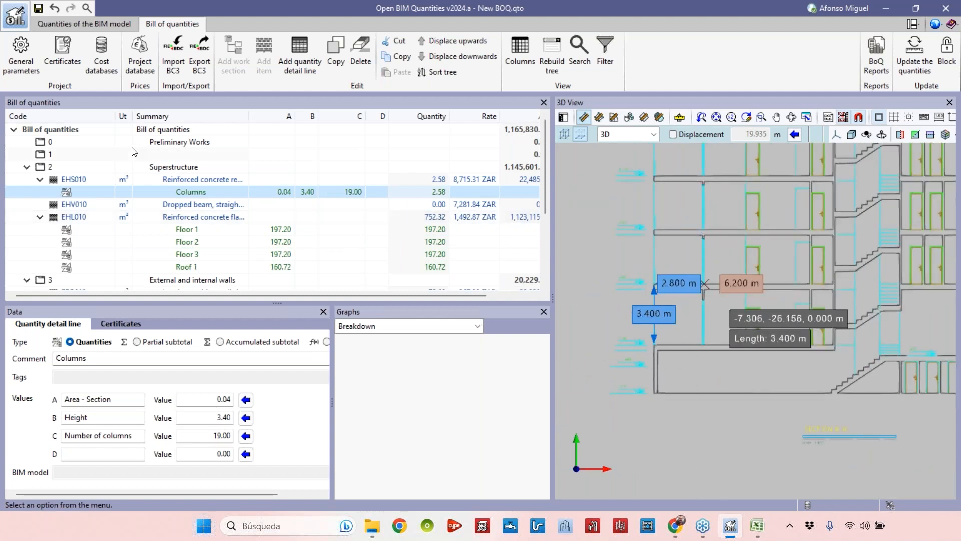
Change the Columns line comment to Columns - Floor 1 and copy the line.
click(134, 352)
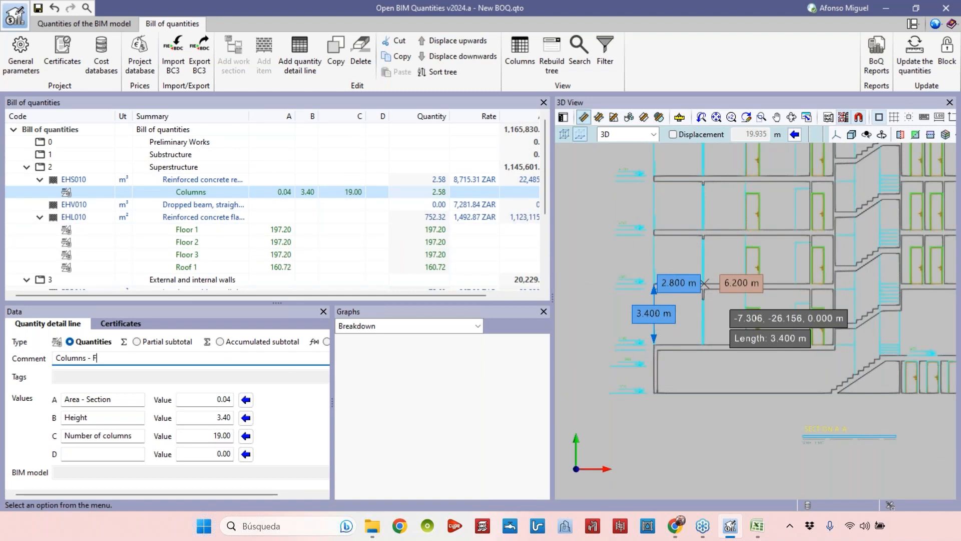
click(199, 179)
click(336, 62)
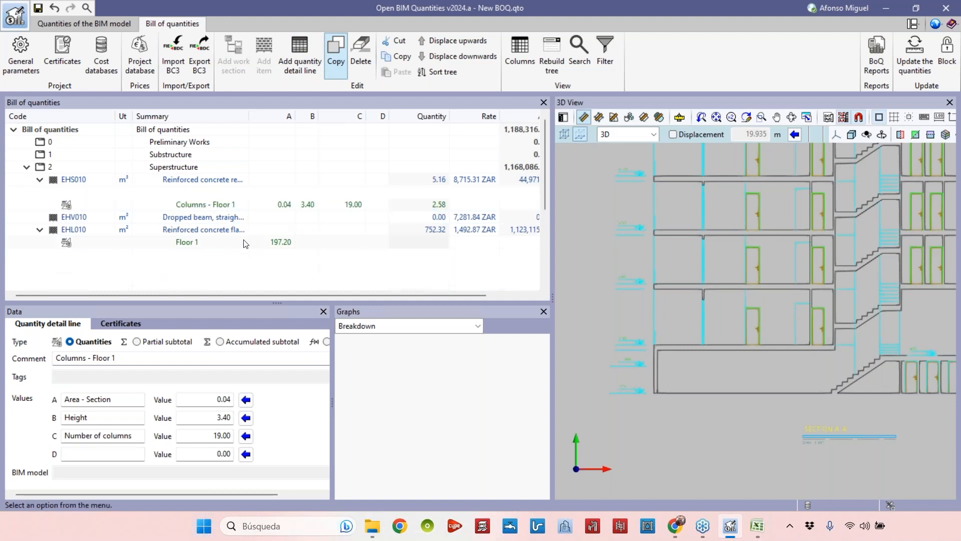
Rename the copy's comment to Columns - Floor 2 and move the Floor 1 line above it.
click(130, 357)
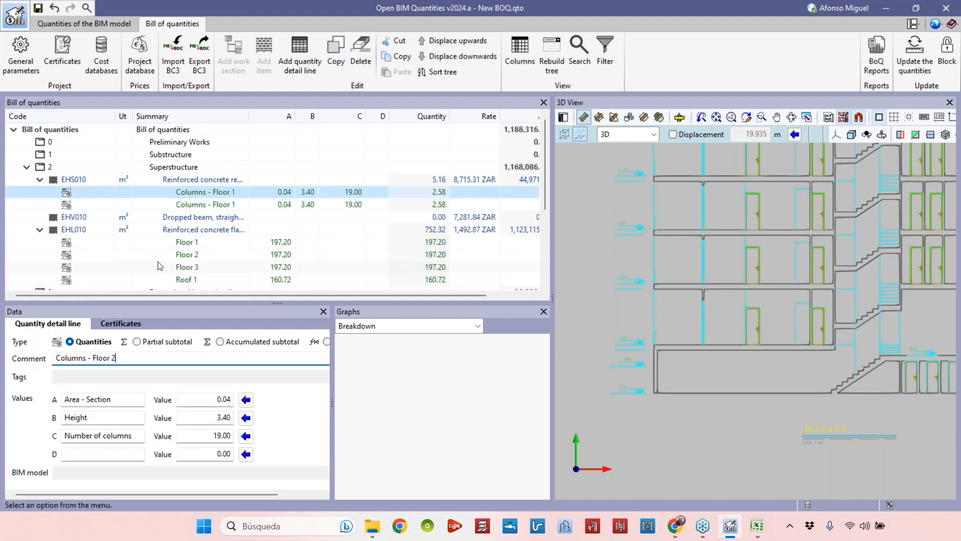
click(221, 206)
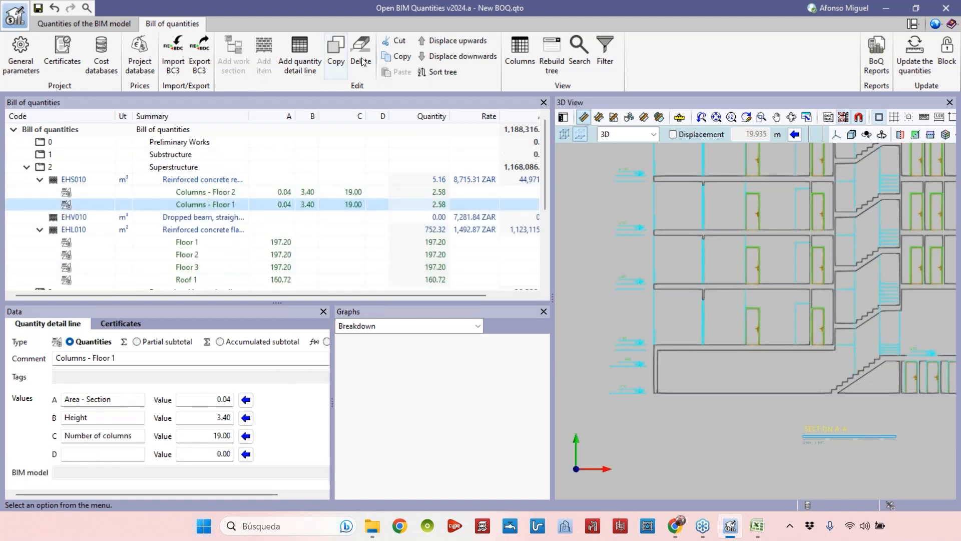
click(453, 40)
scroll(739, 296, down, 4)
mouse_move(796, 320)
middle_down()
mouse_move(746, 337)
mouse_move(806, 288)
middle_up()
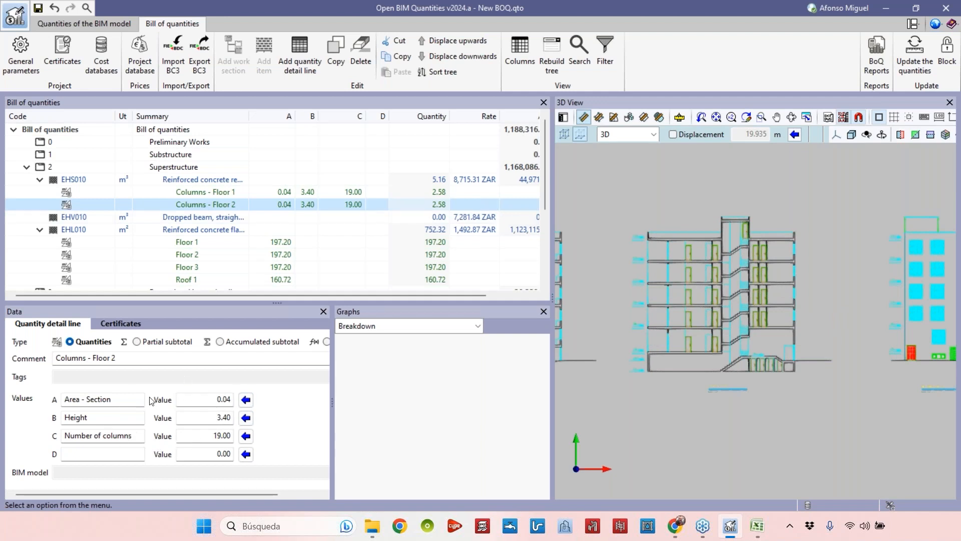
drag(404, 295, 383, 293)
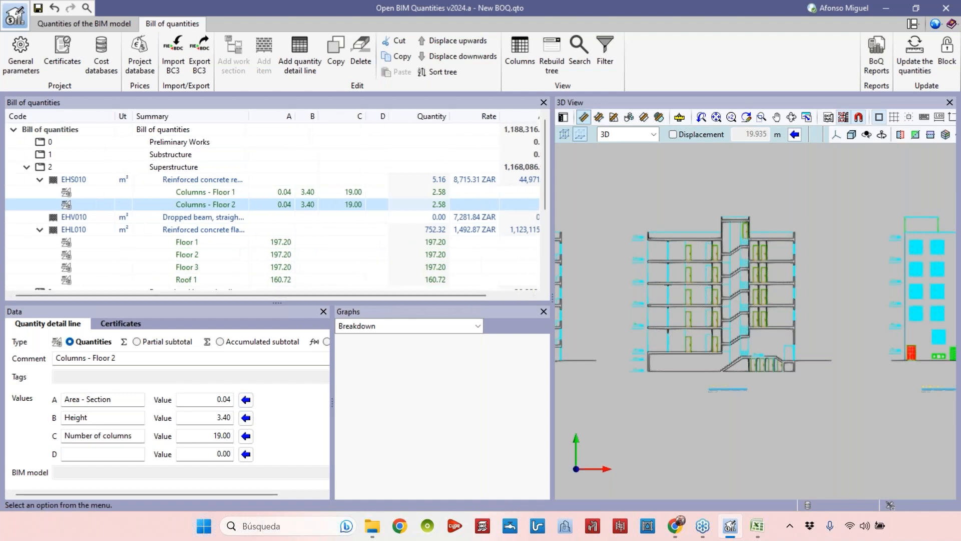
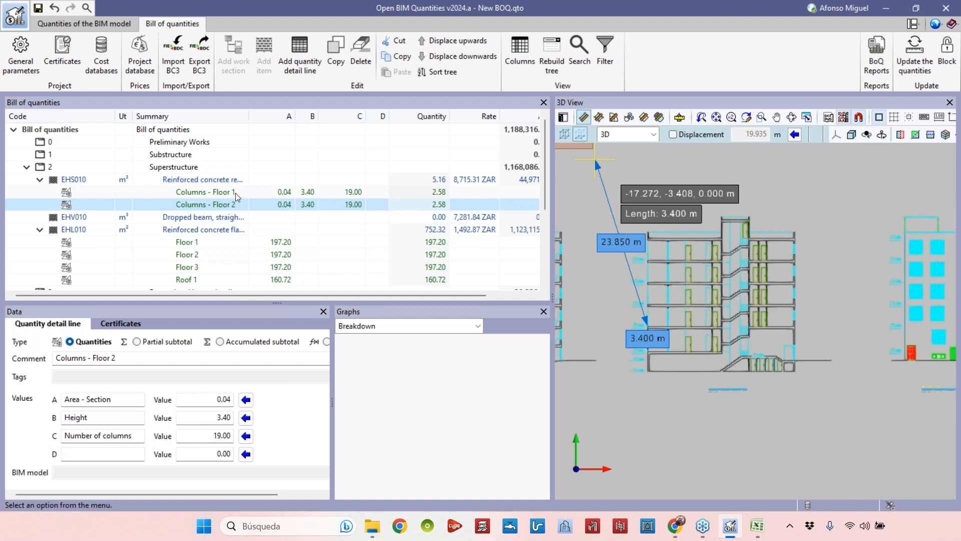
Switch the 3D view to display the Example JPG - Floor plan instead of Typical floor plan - Complete.
right_click(758, 239)
scroll(776, 240, down, 1)
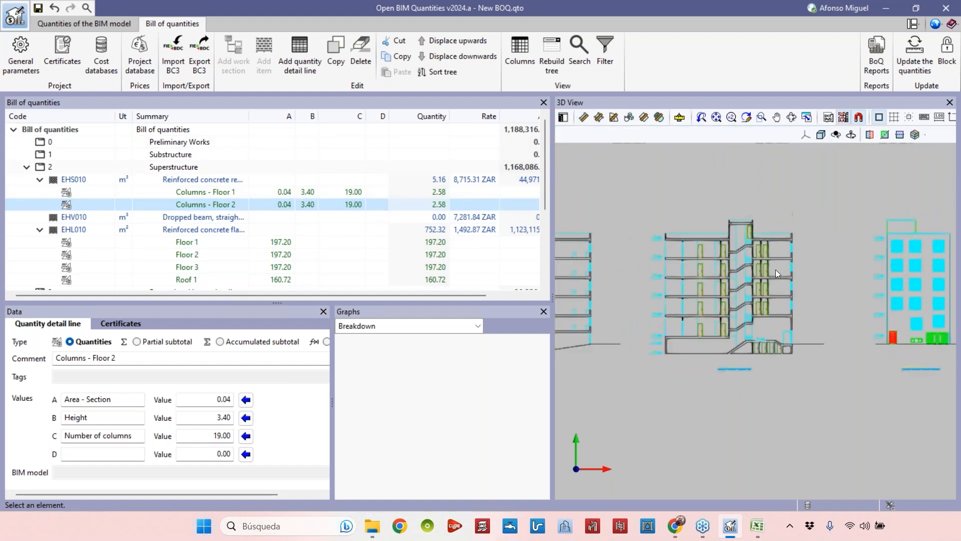
scroll(775, 273, down, 3)
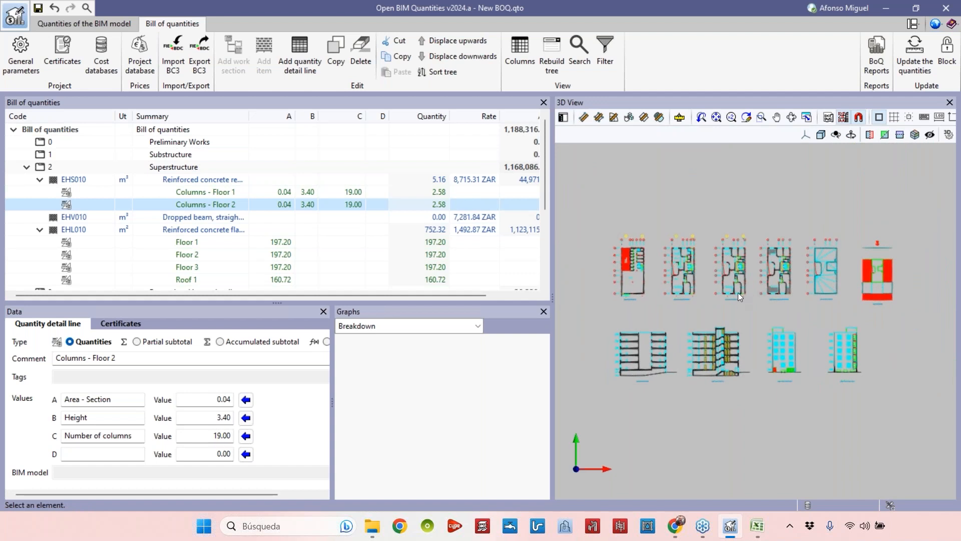
click(842, 119)
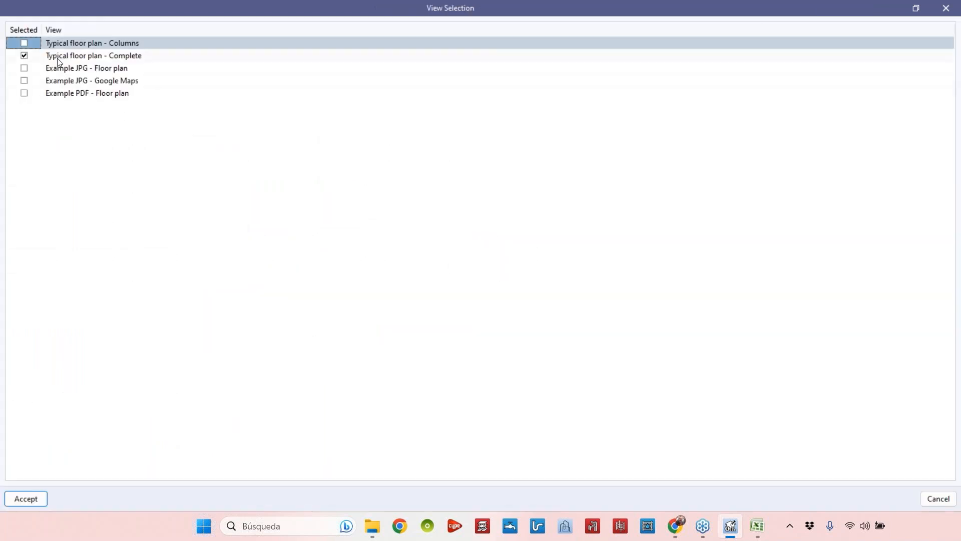
click(24, 67)
click(24, 55)
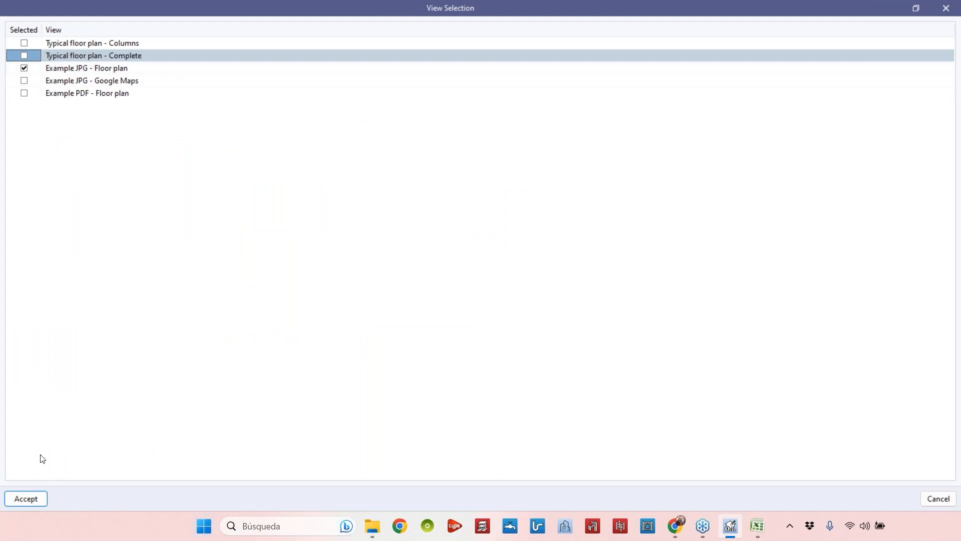
click(28, 498)
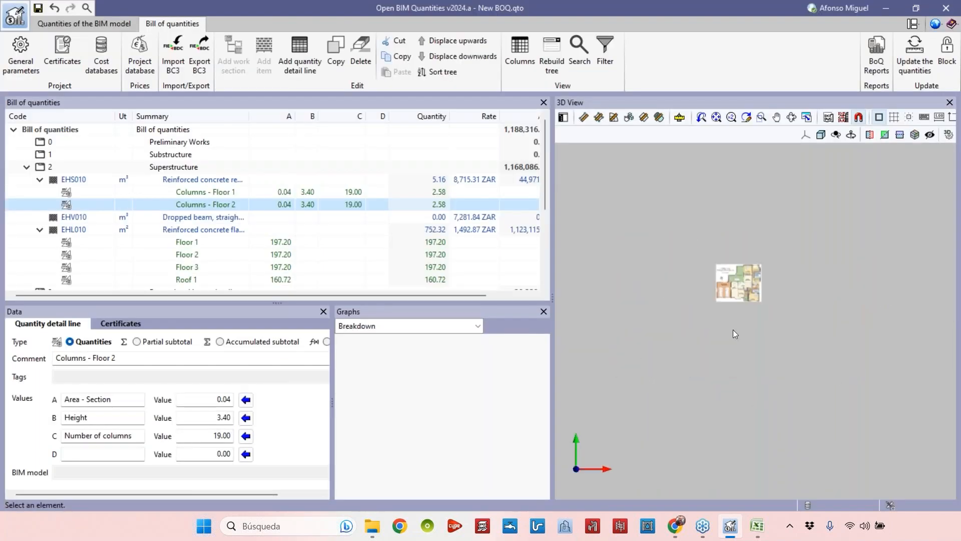
Collapse the slab and column items and the Superstructure and External and internal walls chapters in the bill of quantities.
scroll(734, 289, up, 10)
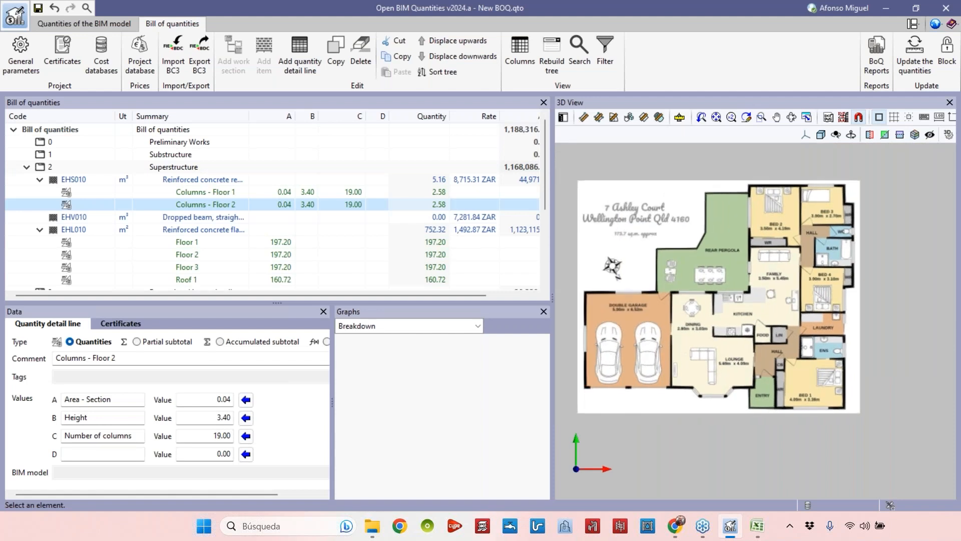
scroll(715, 249, down, 5)
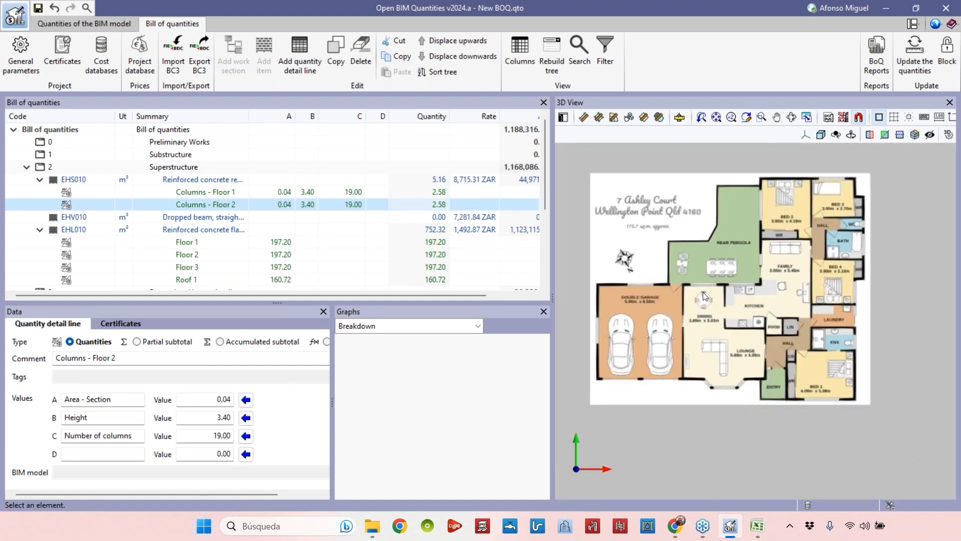
click(43, 182)
click(39, 205)
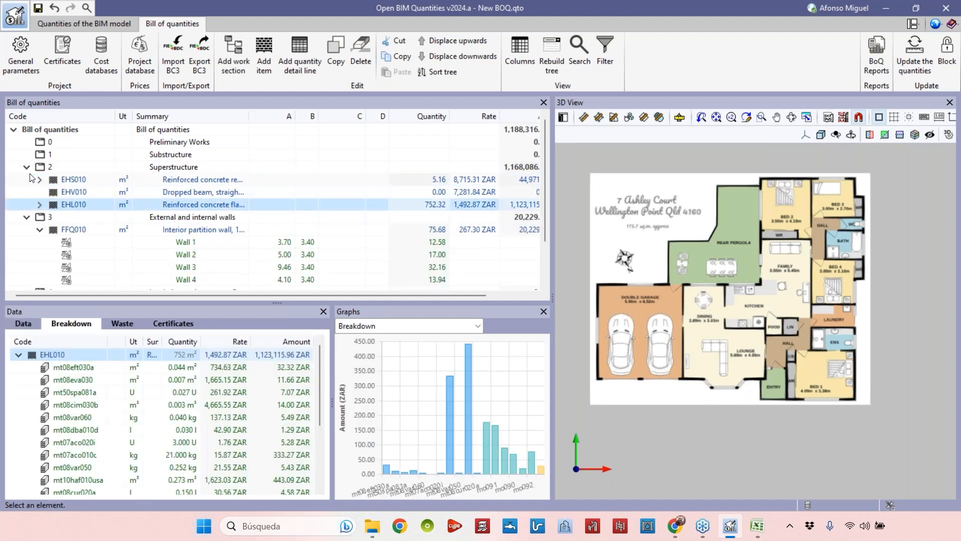
click(27, 167)
click(27, 179)
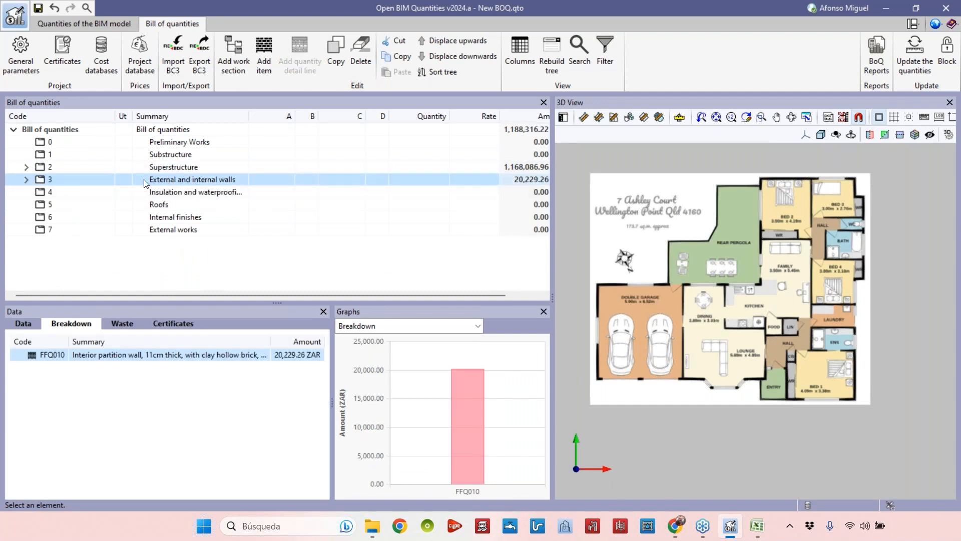
Add the RSG010 porcelain stoneware ceramic tile flooring item, found by searching tile, to the Internal finishes chapter.
click(206, 219)
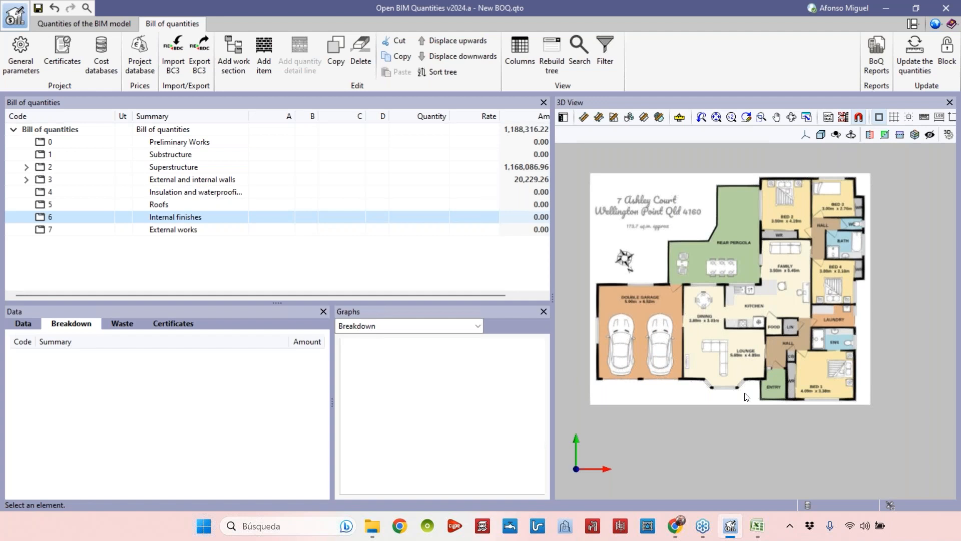
middle_drag(767, 311, 785, 313)
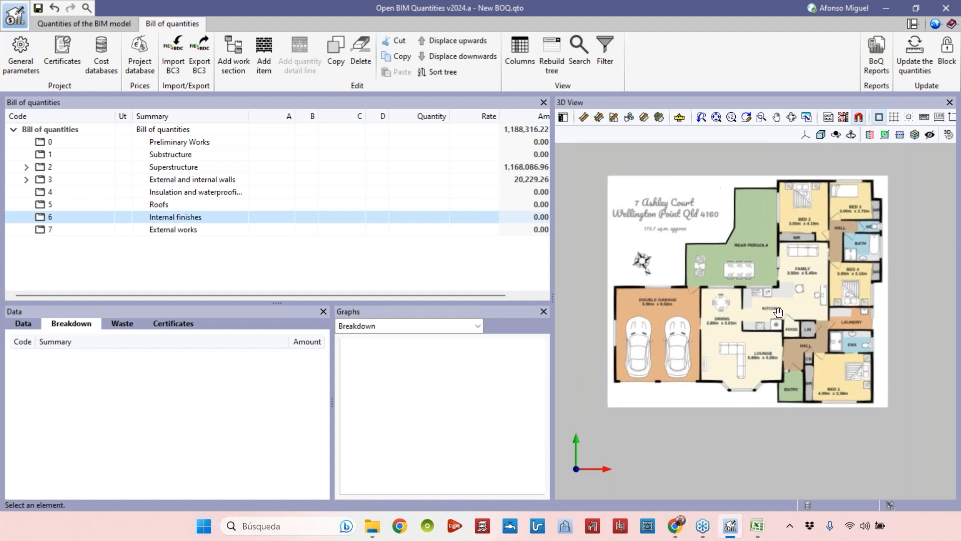
scroll(784, 314, up, 1)
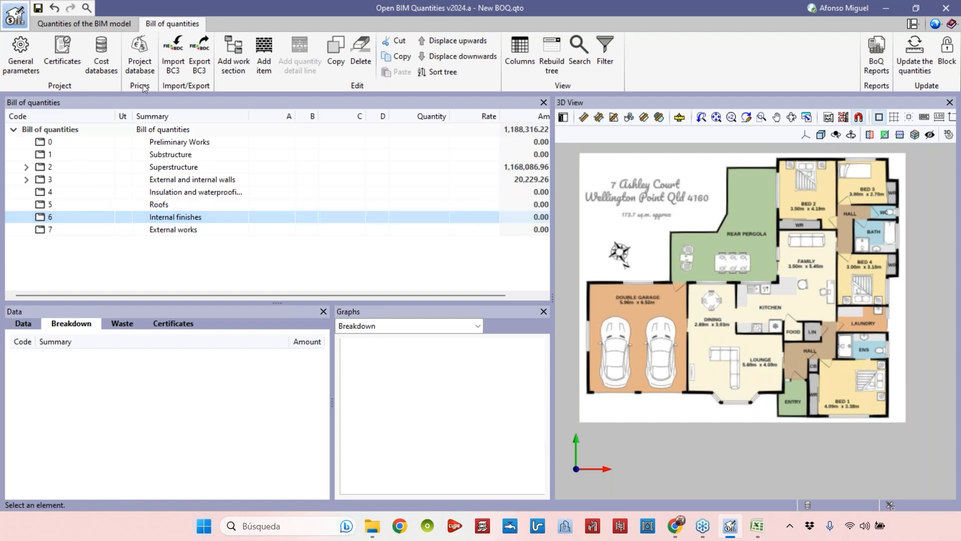
click(264, 55)
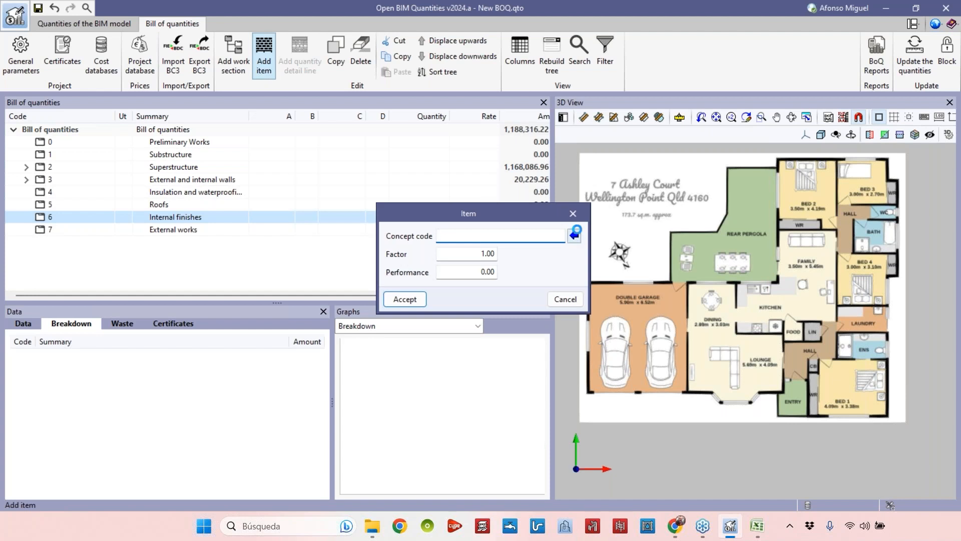
click(574, 234)
text(tile)
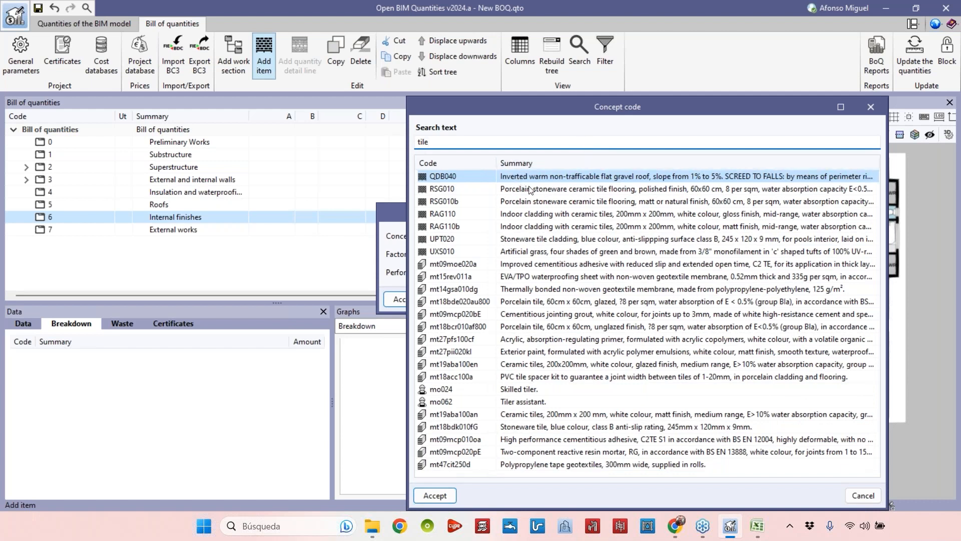
click(561, 192)
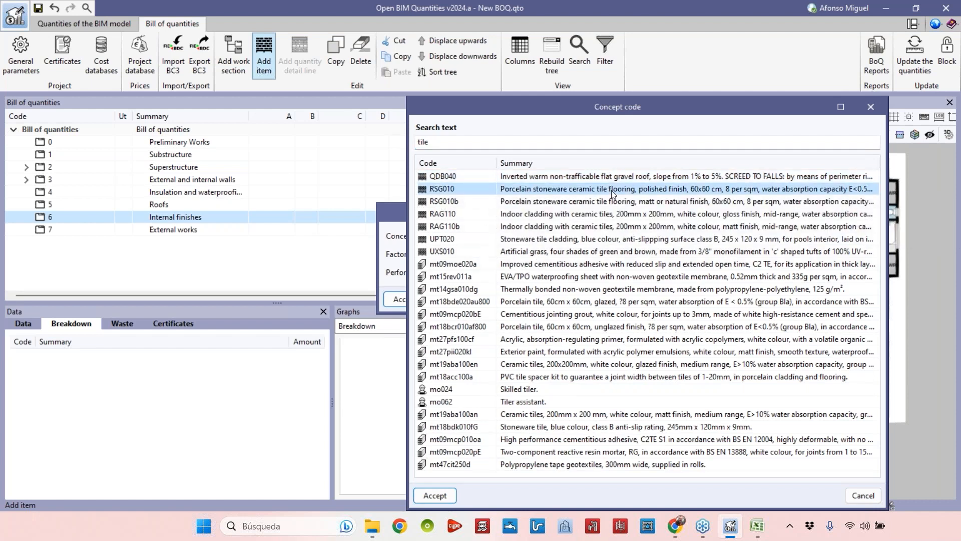
click(434, 495)
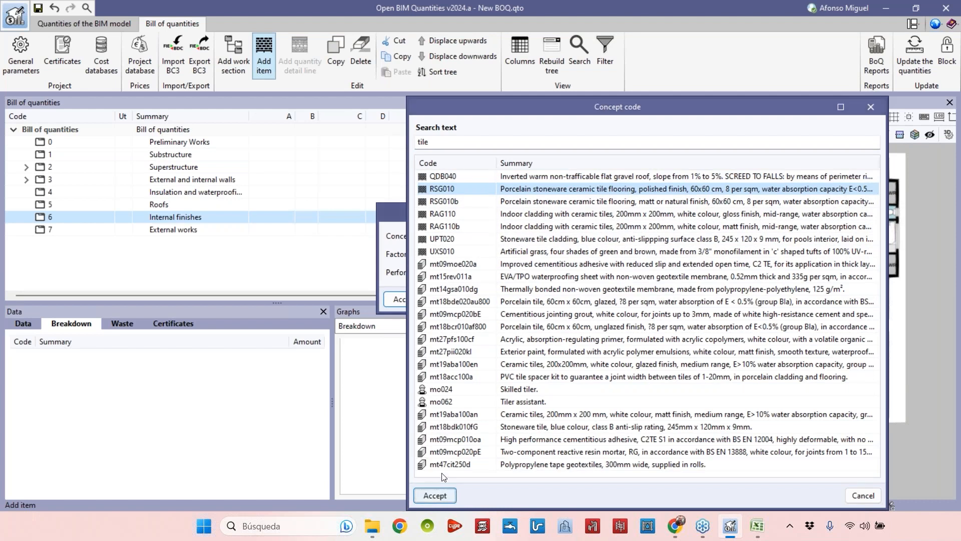
click(410, 297)
Add the RAG110 indoor cladding with ceramic tiles item, found by searching tile, to the Internal finishes chapter.
click(26, 217)
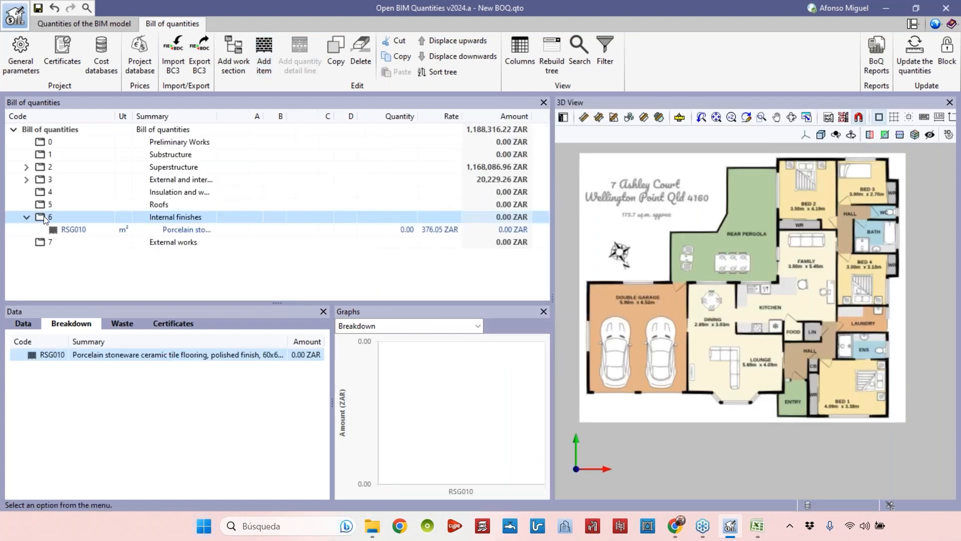
click(262, 61)
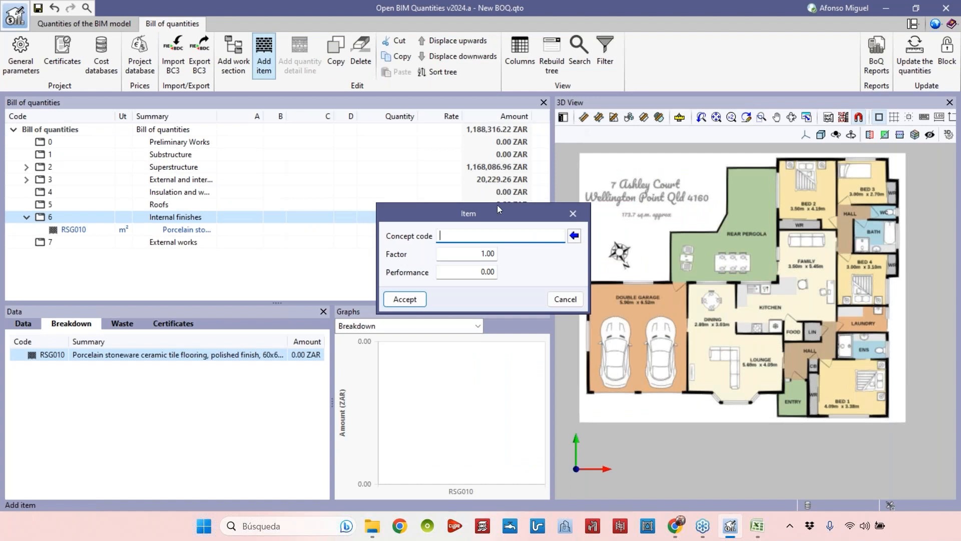
click(574, 235)
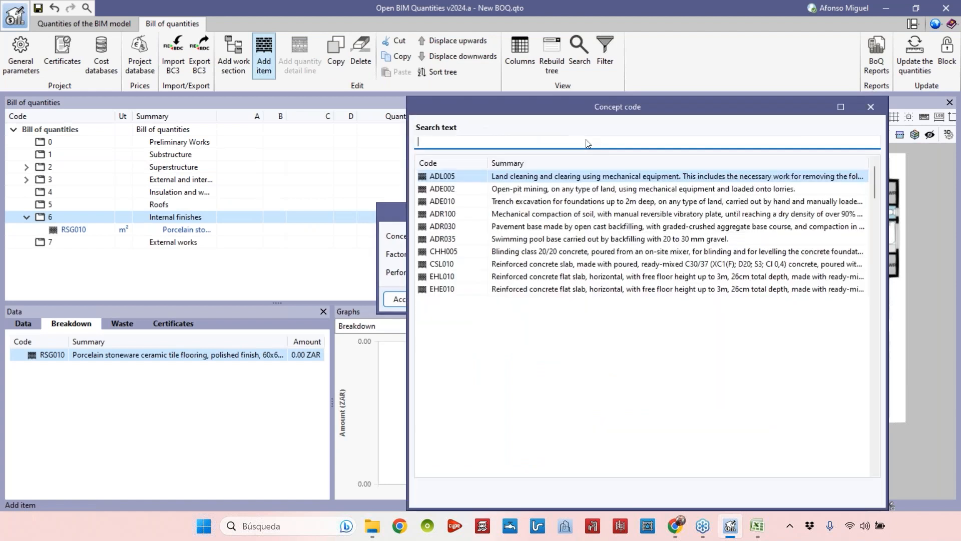
text(tile)
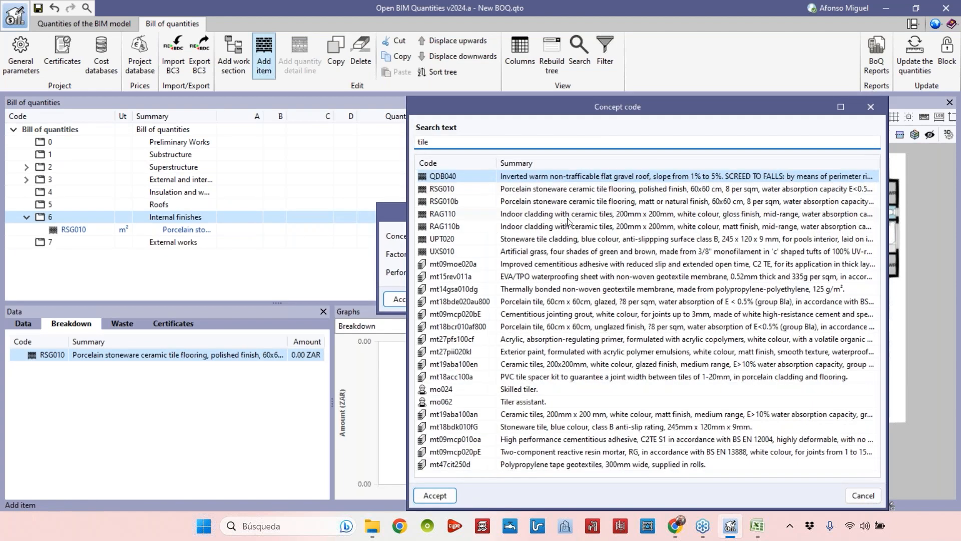
click(563, 215)
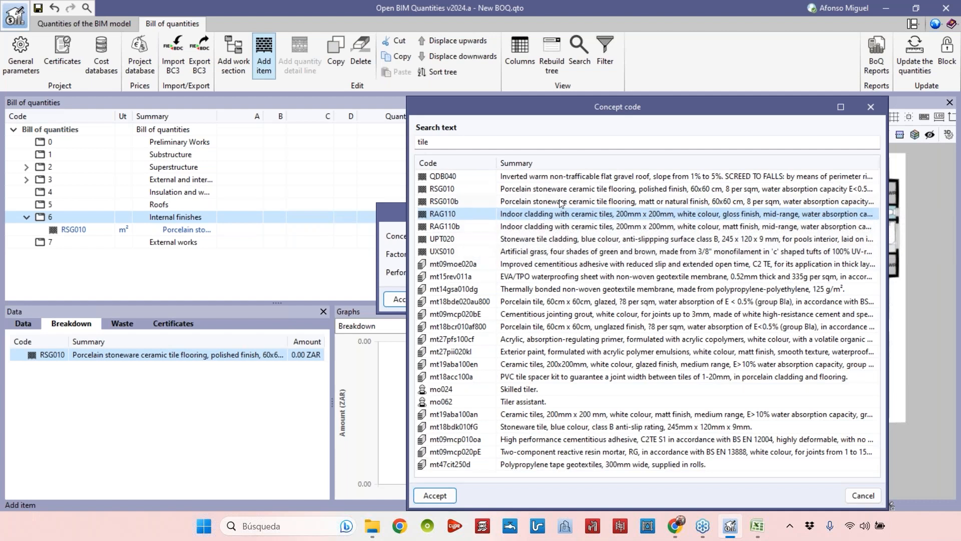
click(435, 495)
click(404, 297)
Add a quantity detail line Garage under RSG010, naming value A Area and clearing the B, C and D names.
click(81, 229)
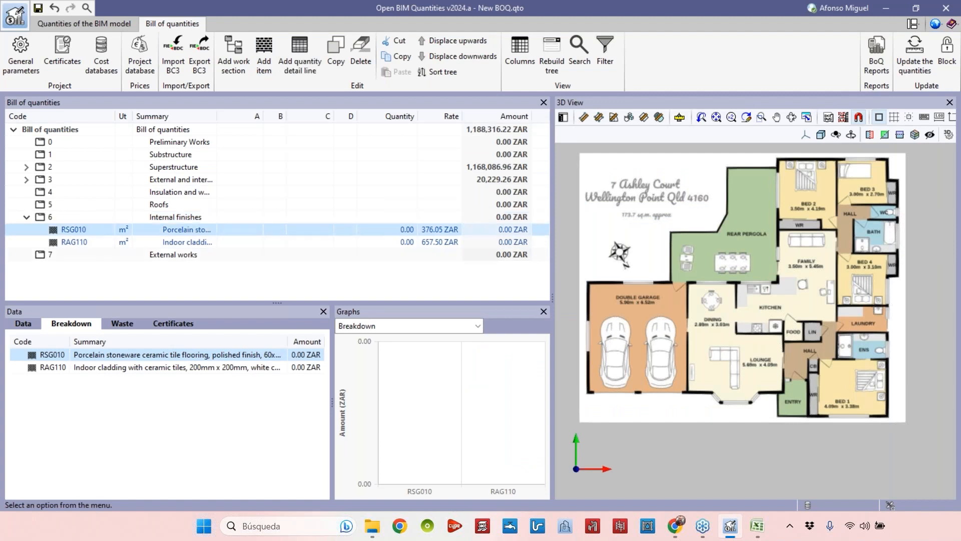
click(81, 241)
click(275, 230)
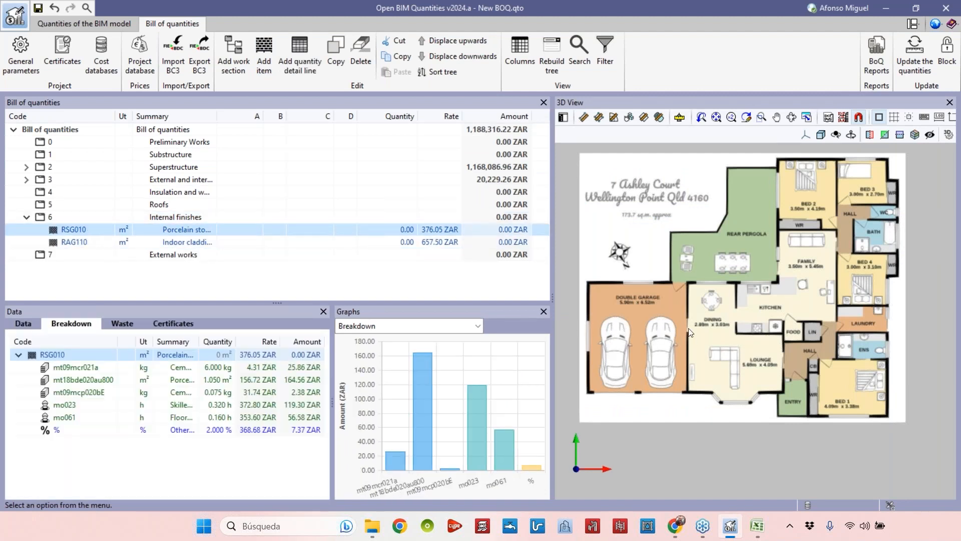
scroll(628, 337, up, 4)
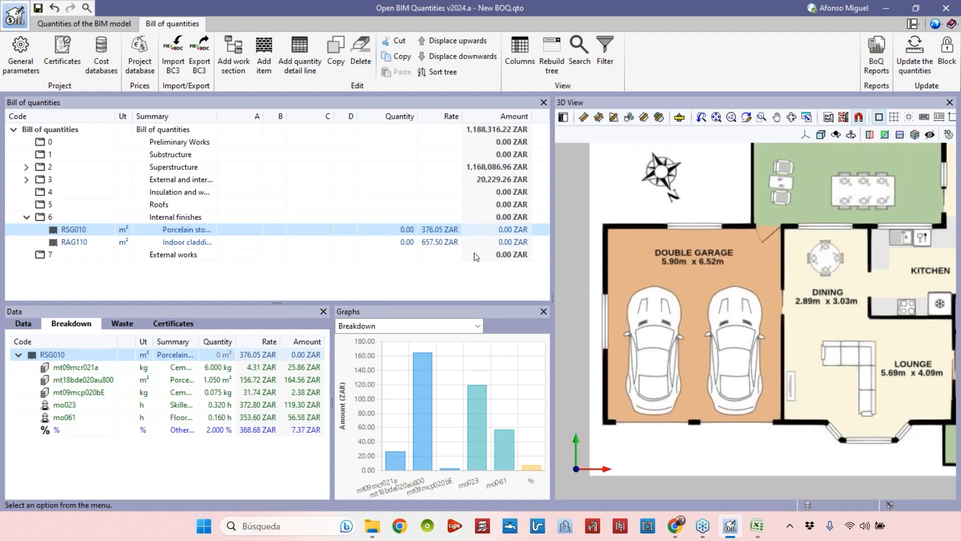
click(299, 56)
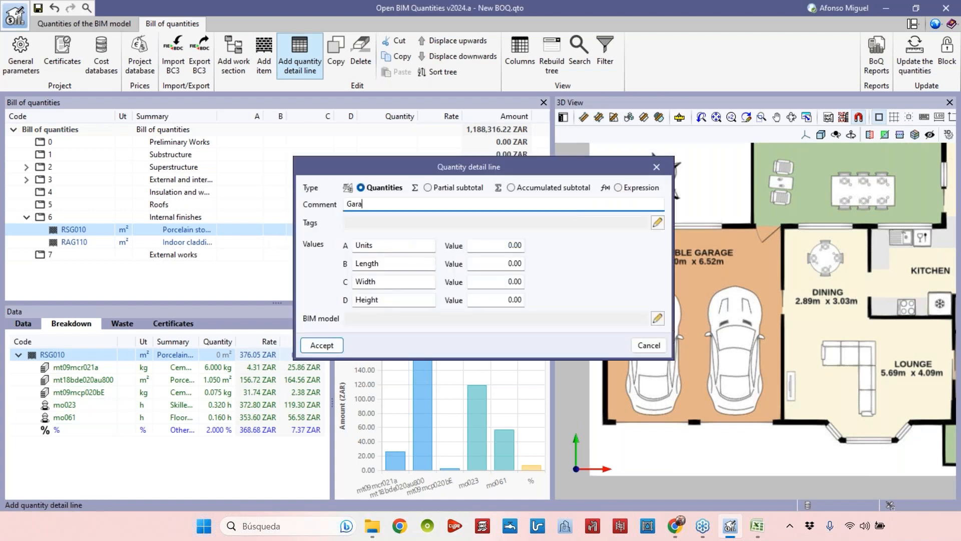
double_click(420, 245)
text(Area)
key(Tab)
key(BackSpace)
key(Tab)
key(BackSpace)
key(Tab)
key(BackSpace)
key(Return)
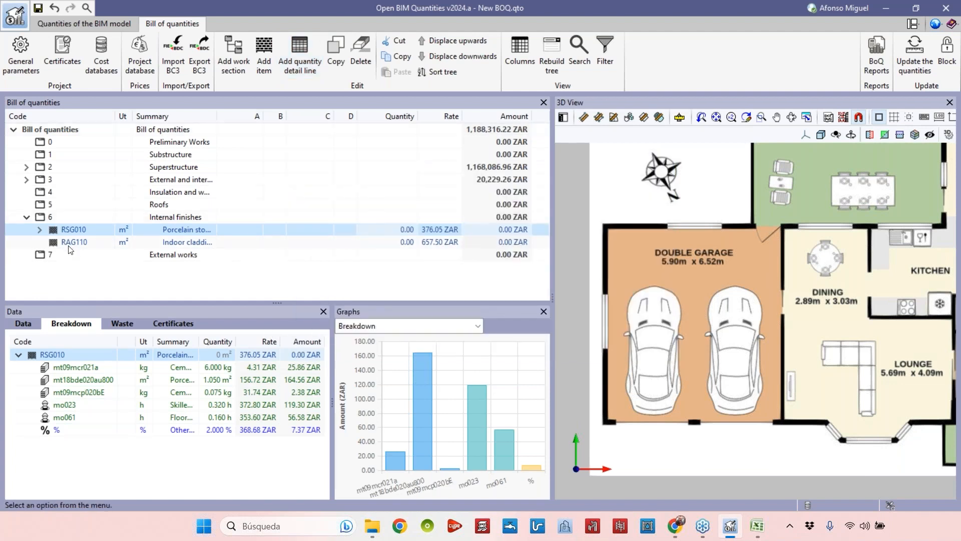
Trace the double garage's floor outline on the plan image to measure the area for the Garage detail line under RSG010.
click(40, 229)
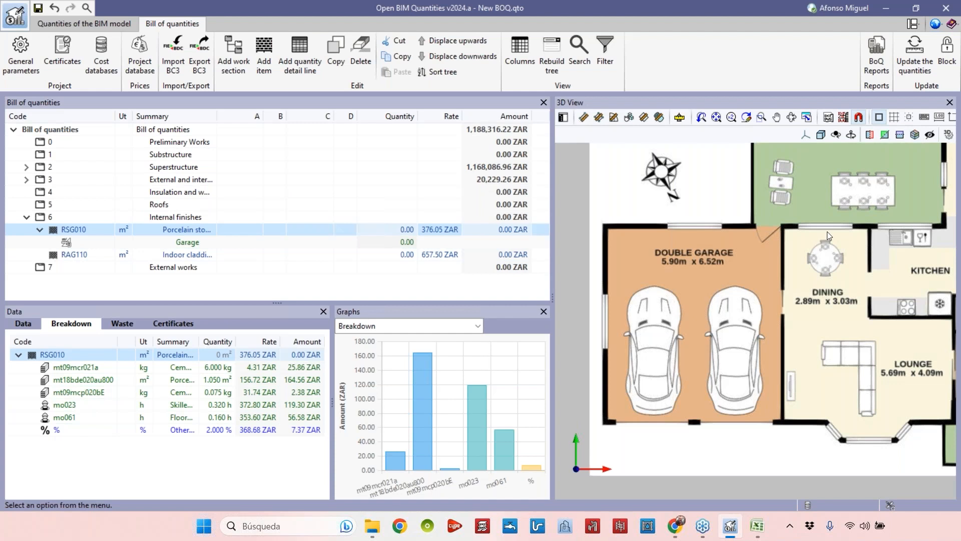
key(Down)
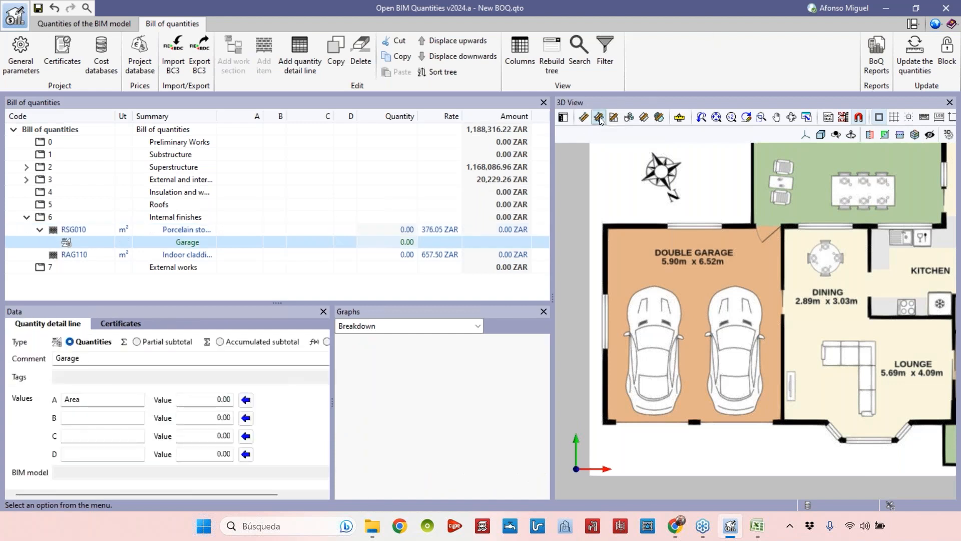
click(599, 118)
scroll(622, 426, down, 1)
scroll(622, 425, up, 5)
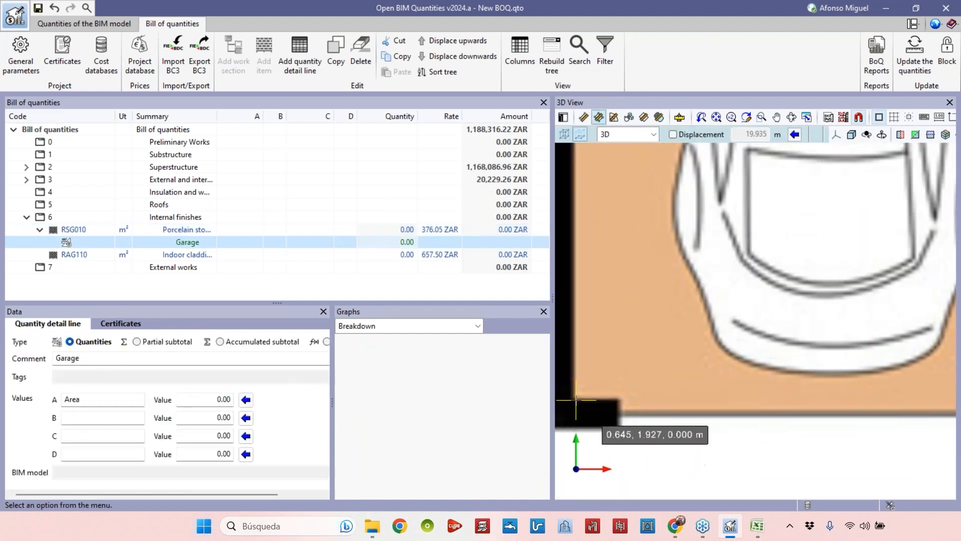
click(623, 398)
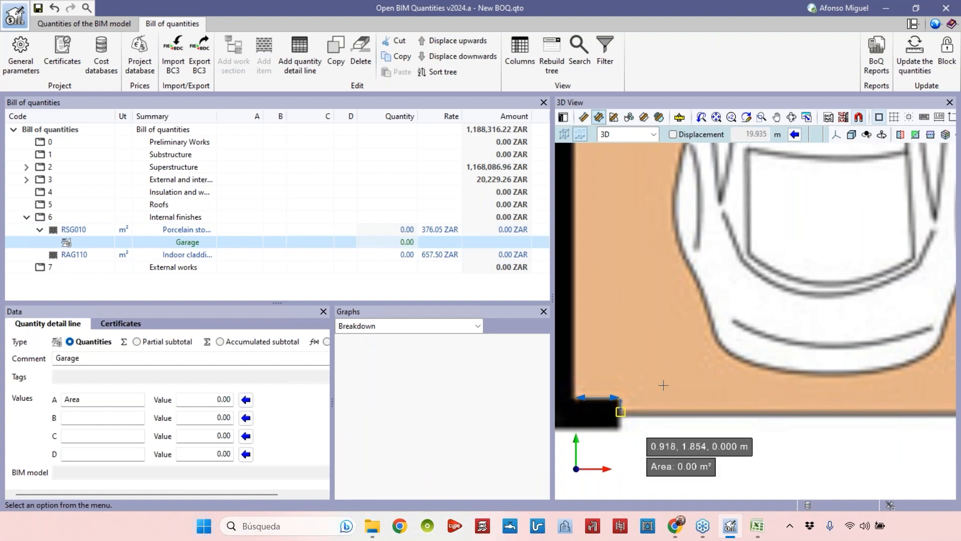
scroll(711, 401, down, 3)
scroll(782, 383, up, 3)
click(883, 373)
middle_drag(881, 355, 621, 350)
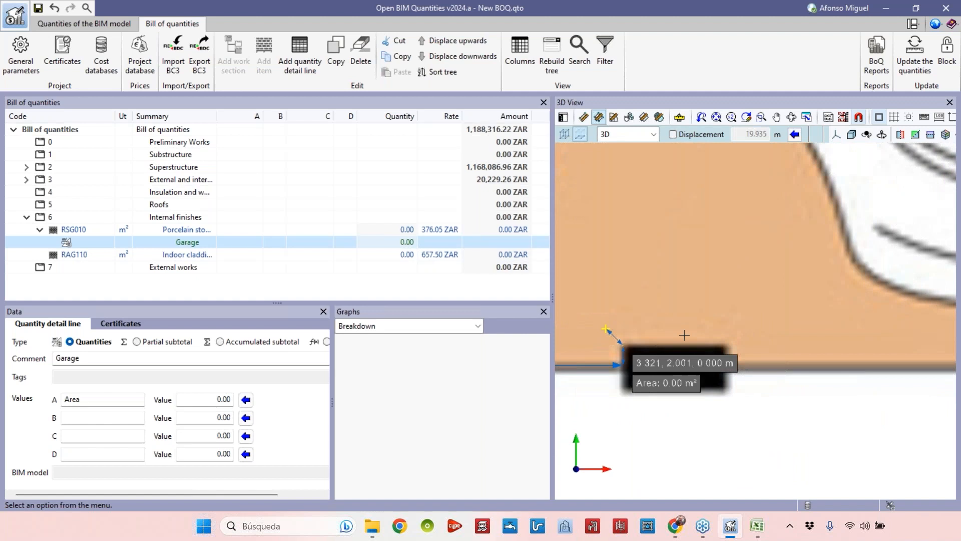
click(725, 367)
scroll(726, 367, down, 3)
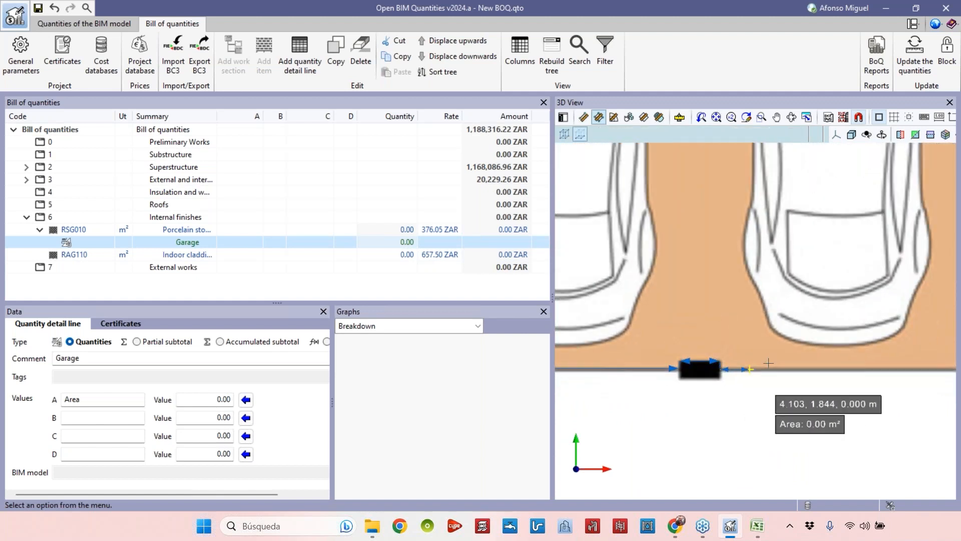
middle_drag(778, 367, 557, 368)
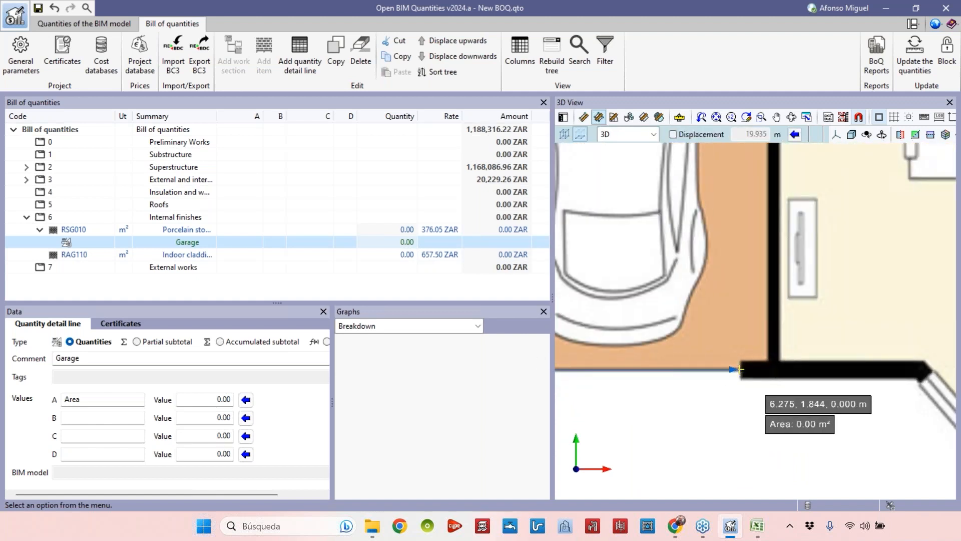
scroll(739, 370, up, 3)
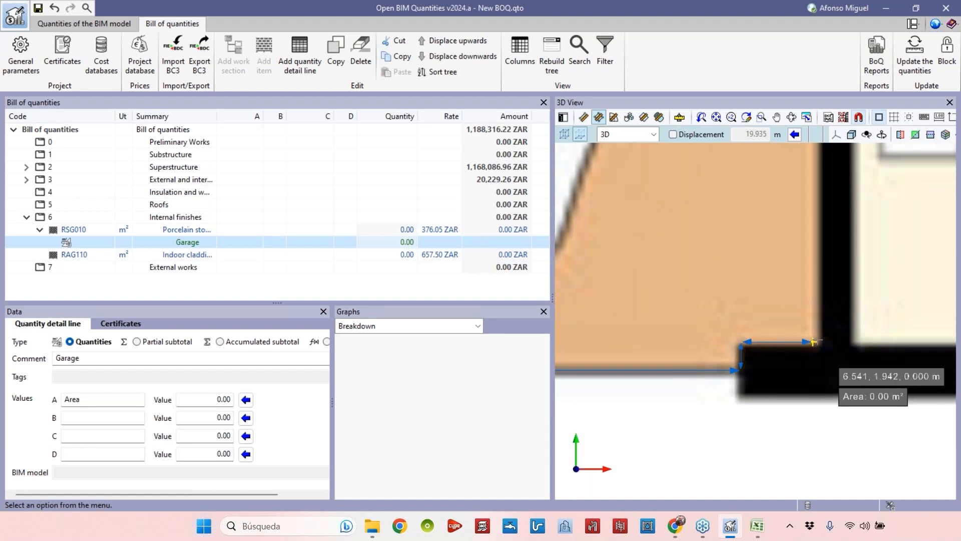
scroll(811, 333, down, 3)
scroll(809, 315, down, 3)
middle_drag(811, 227, 826, 356)
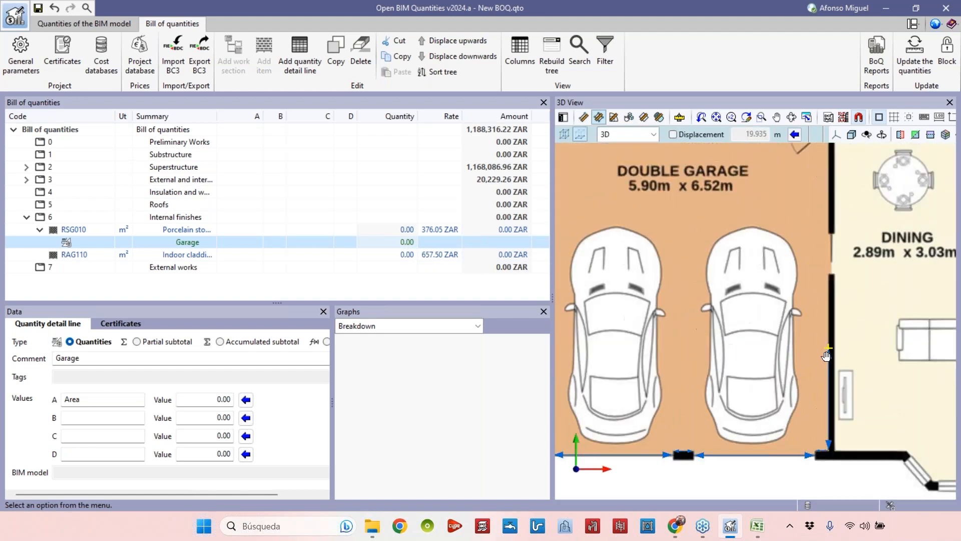
scroll(826, 356, up, 6)
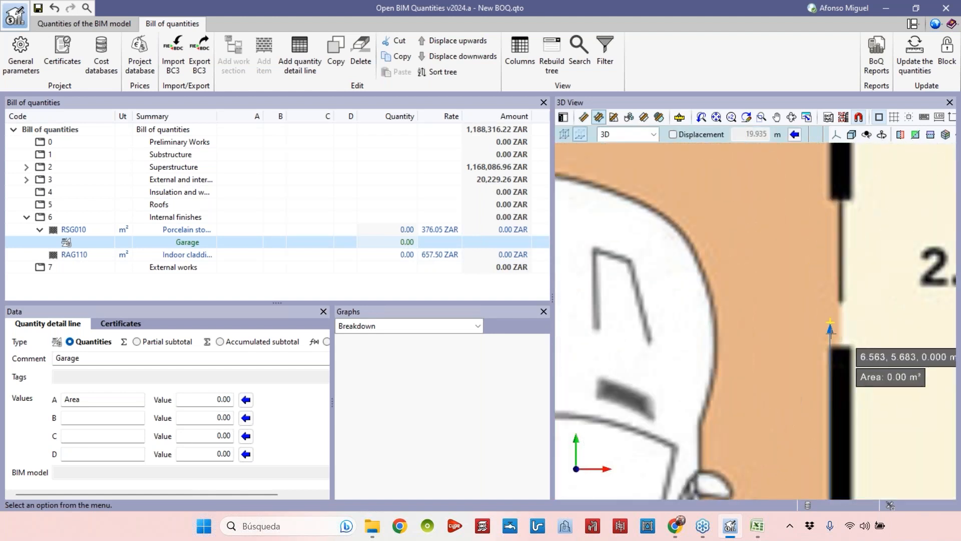
click(851, 349)
middle_drag(864, 233, 843, 406)
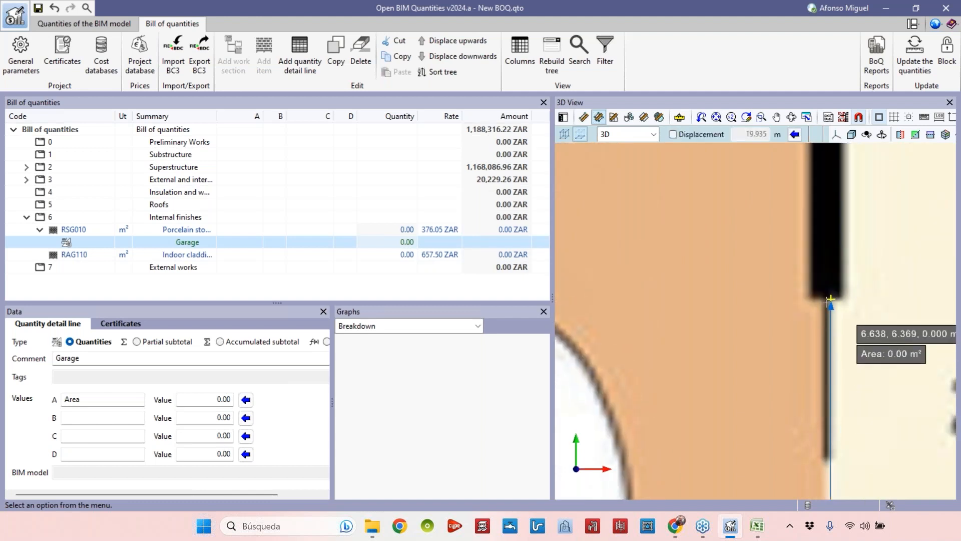
scroll(807, 300, down, 3)
middle_drag(805, 271, 811, 395)
scroll(811, 197, up, 2)
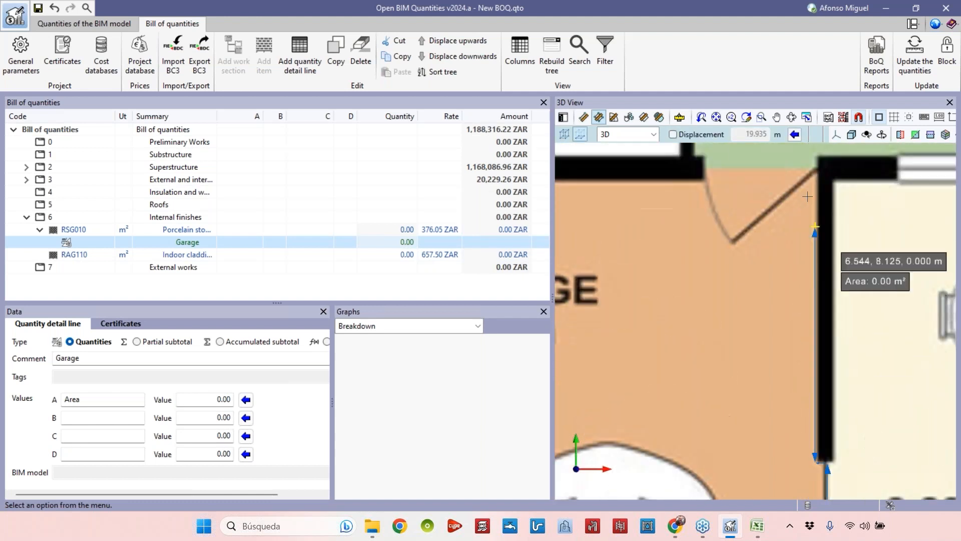
click(816, 161)
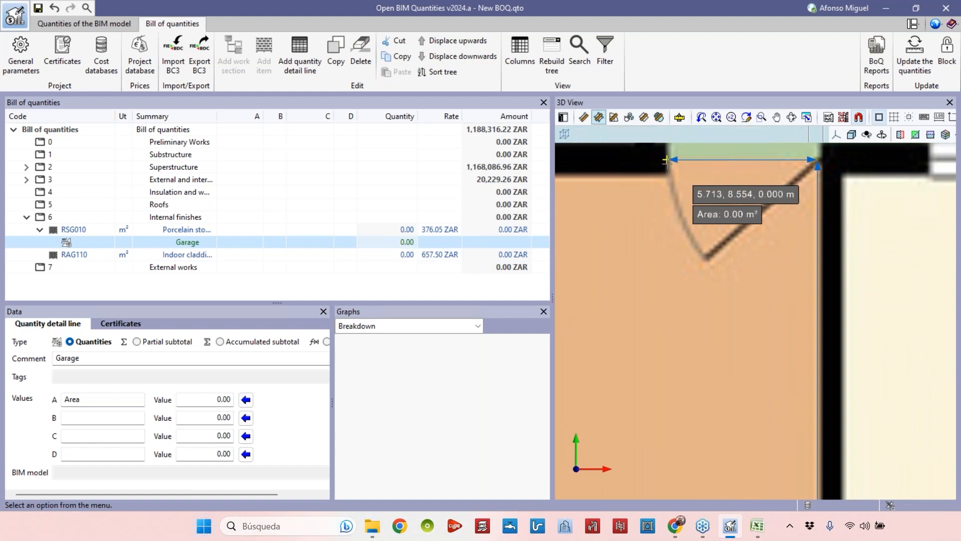
scroll(691, 184, down, 3)
scroll(656, 210, up, 3)
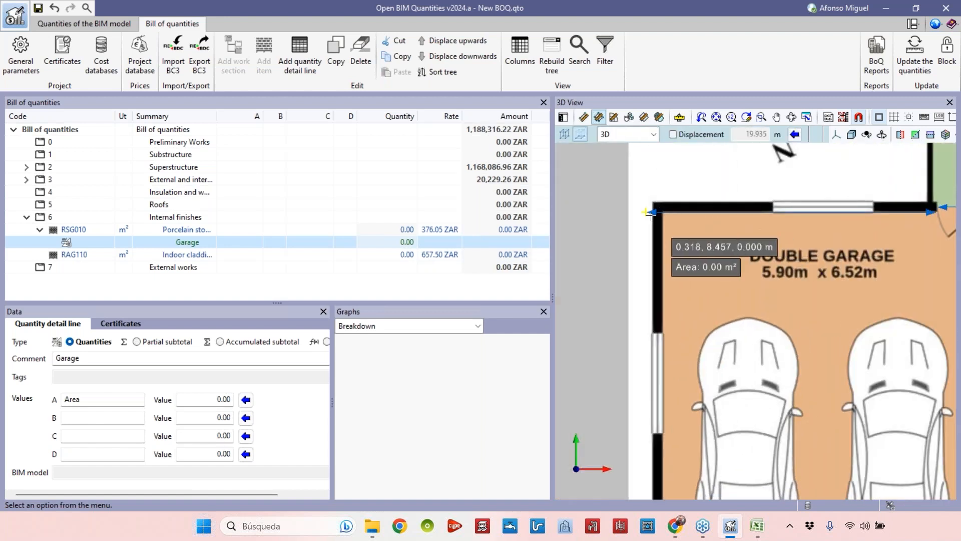
click(665, 214)
middle_drag(687, 425, 613, 248)
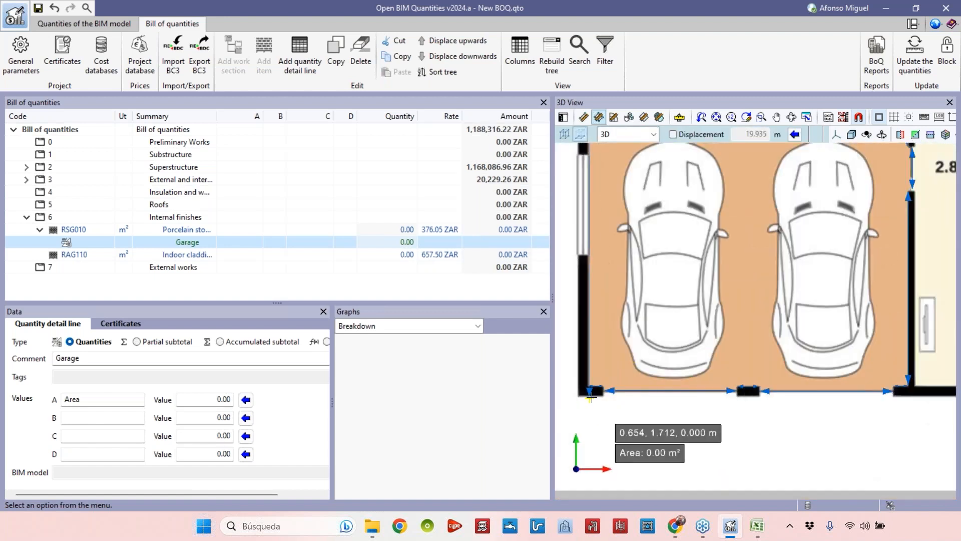
click(590, 383)
scroll(679, 291, down, 2)
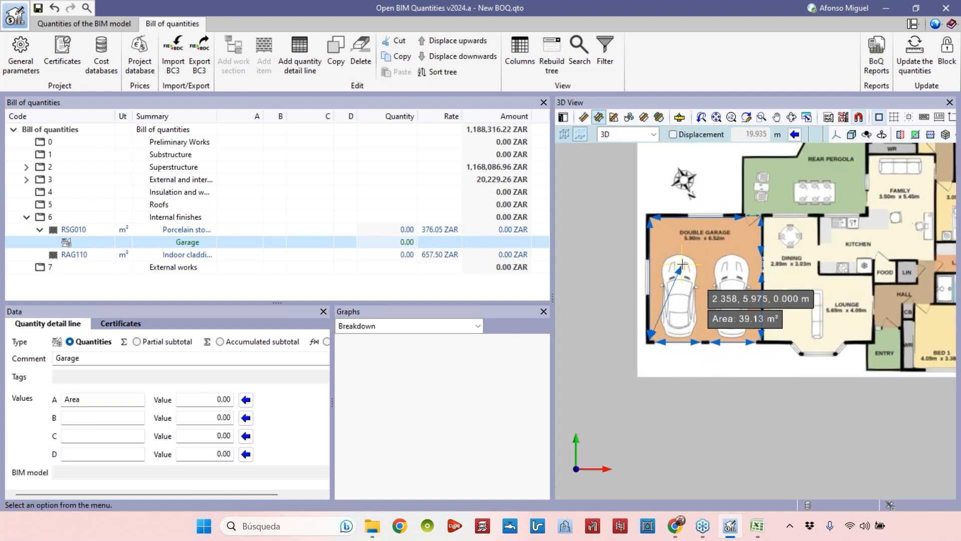
scroll(683, 260, up, 1)
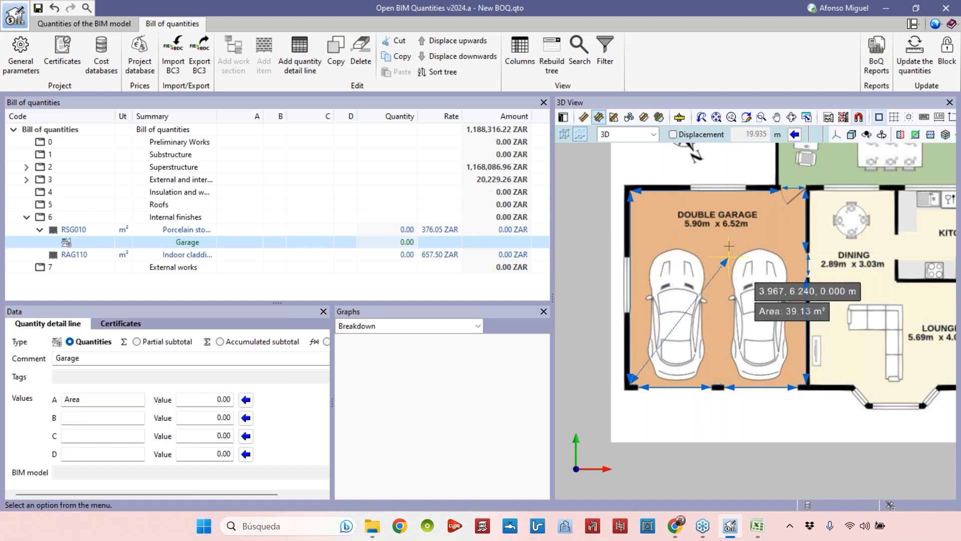
right_click(703, 245)
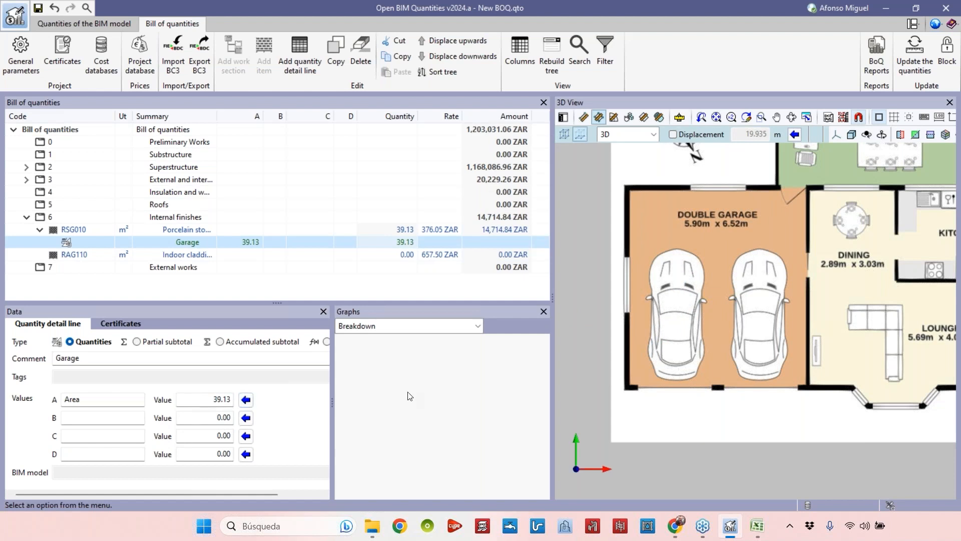
Add a quantity detail line under RAG110 commented Dining and Kitch, naming value A Area and clearing the B, C and D names.
scroll(618, 333, down, 4)
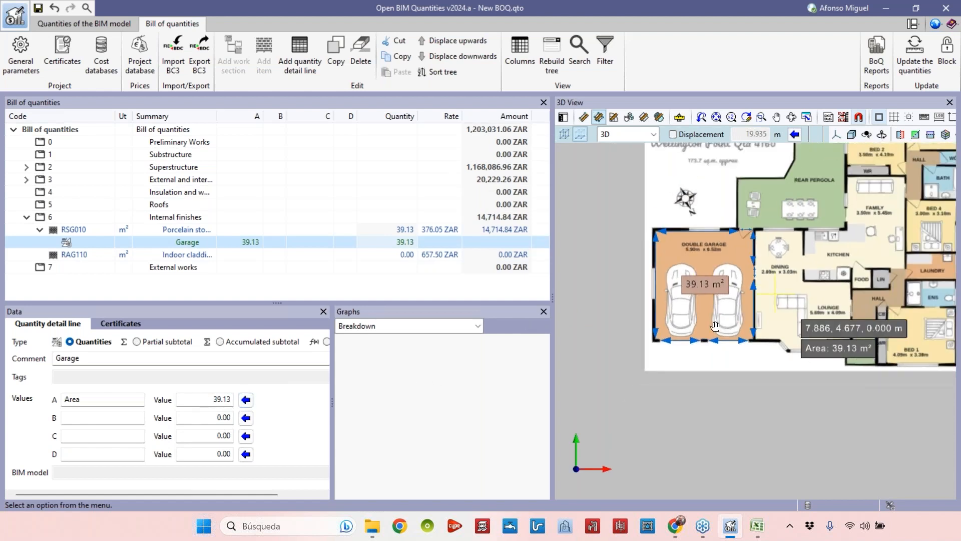
middle_drag(619, 333, 542, 336)
middle_drag(650, 304, 698, 267)
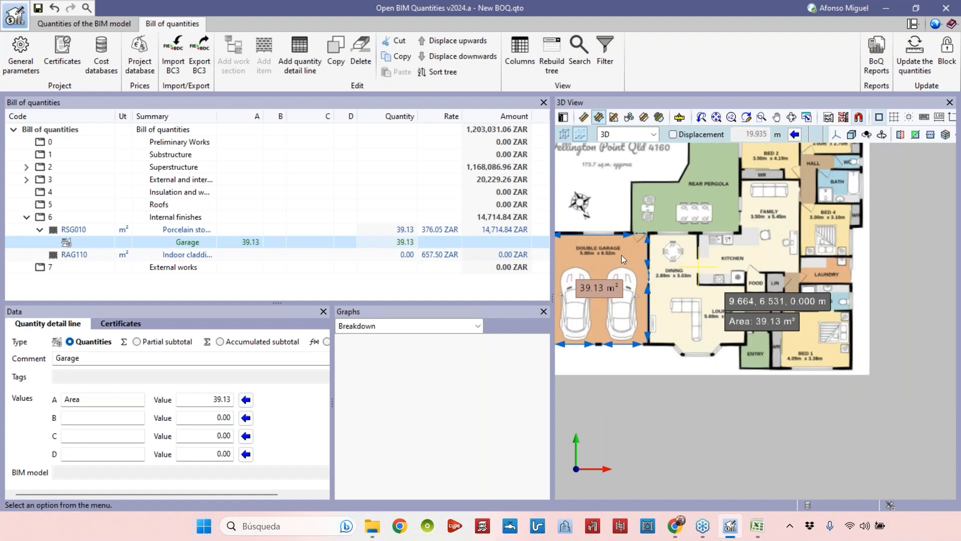
click(74, 254)
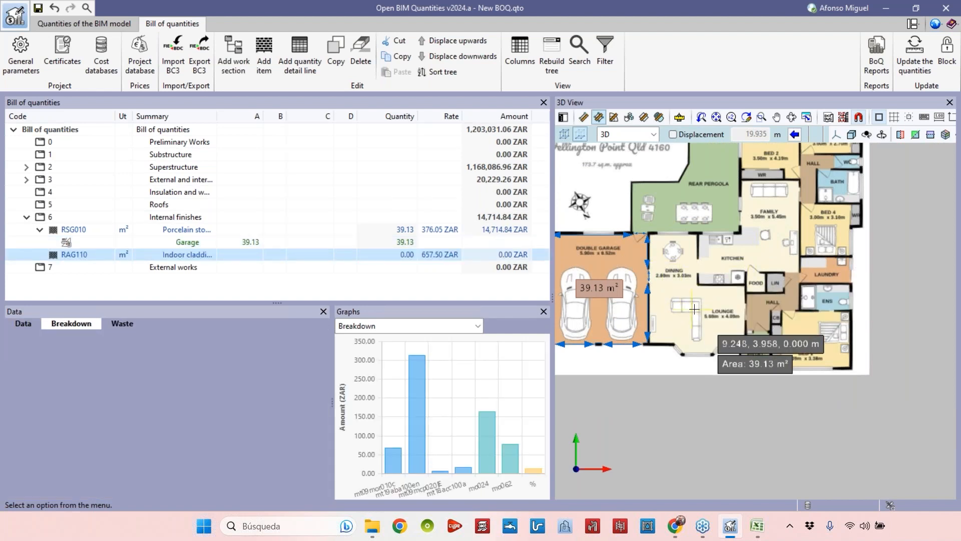
scroll(752, 266, up, 2)
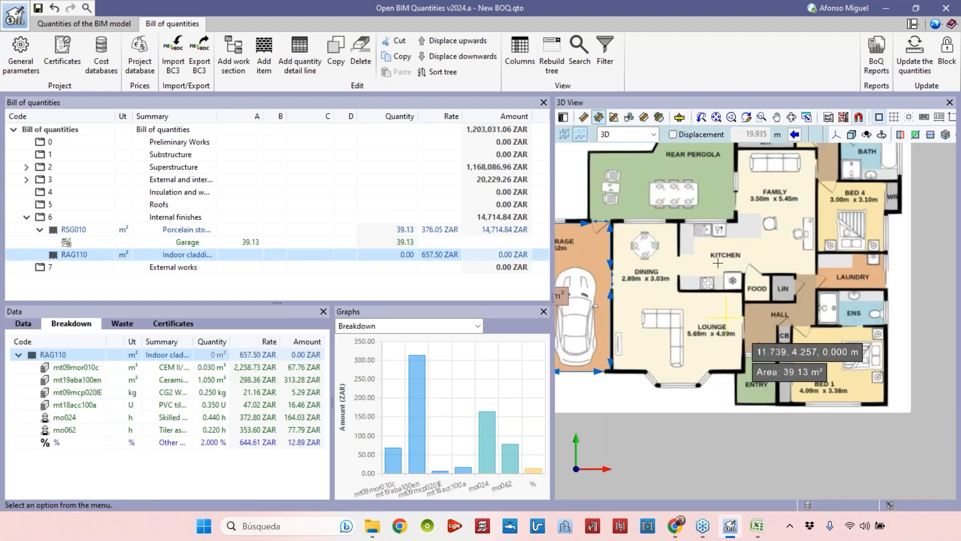
scroll(758, 289, up, 1)
middle_drag(758, 291, 775, 307)
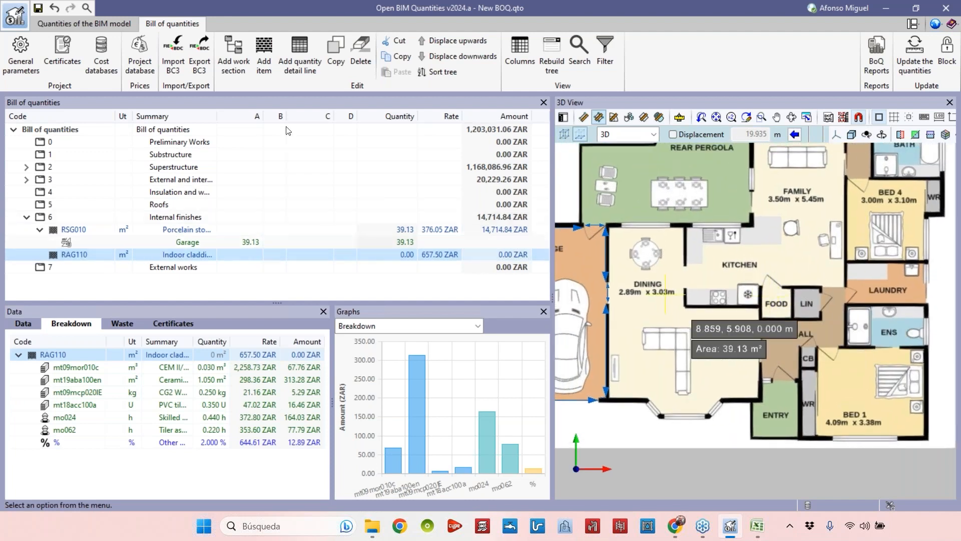
click(300, 53)
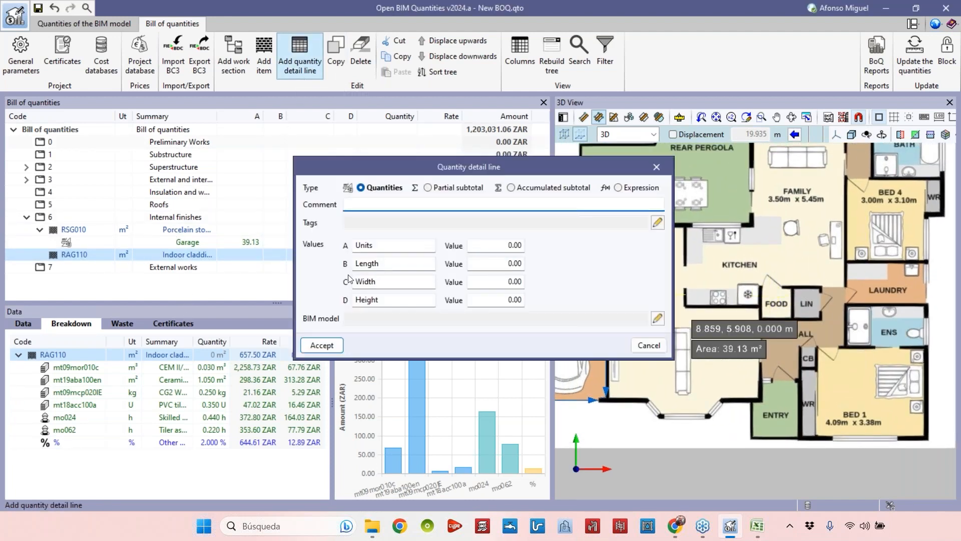
drag(434, 166, 330, 148)
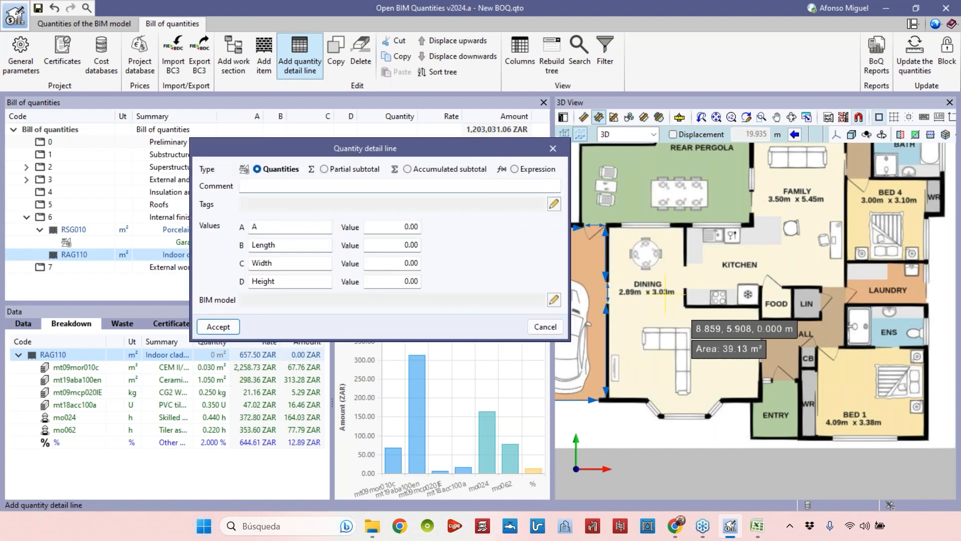
double_click(285, 245)
key(BackSpace)
key(Tab)
key(BackSpace)
key(Tab)
key(BackSpace)
click(279, 191)
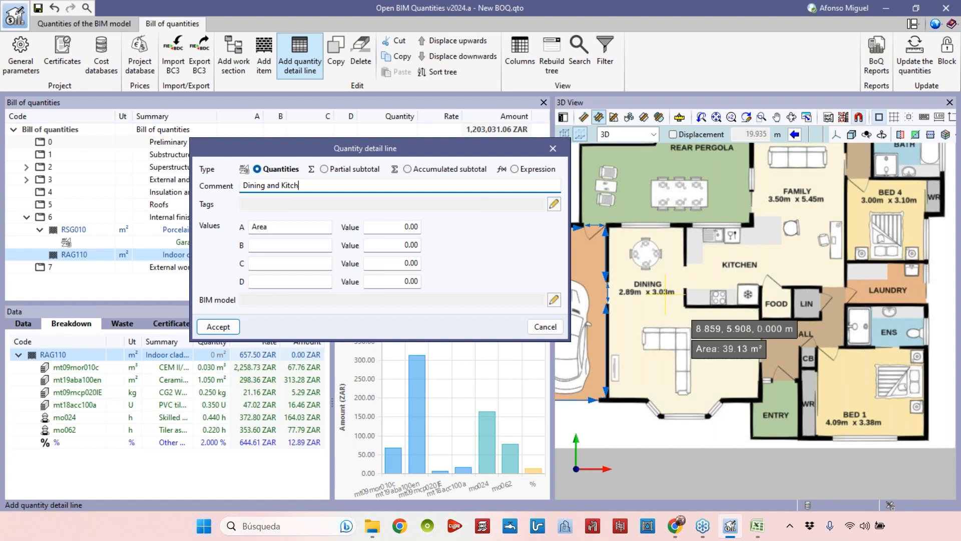
click(218, 328)
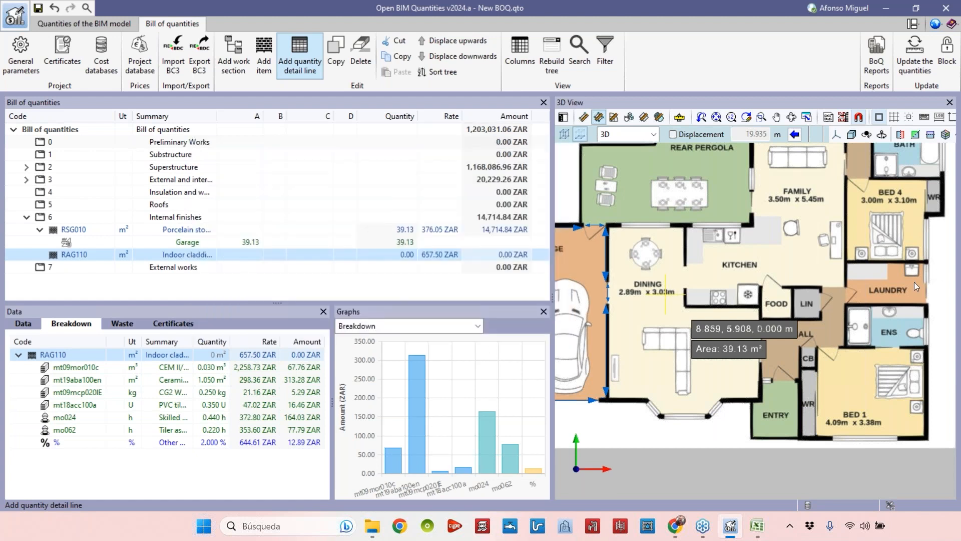
Change the RAG110 detail line's comment to Dining and Lounge.
middle_drag(741, 338, 772, 324)
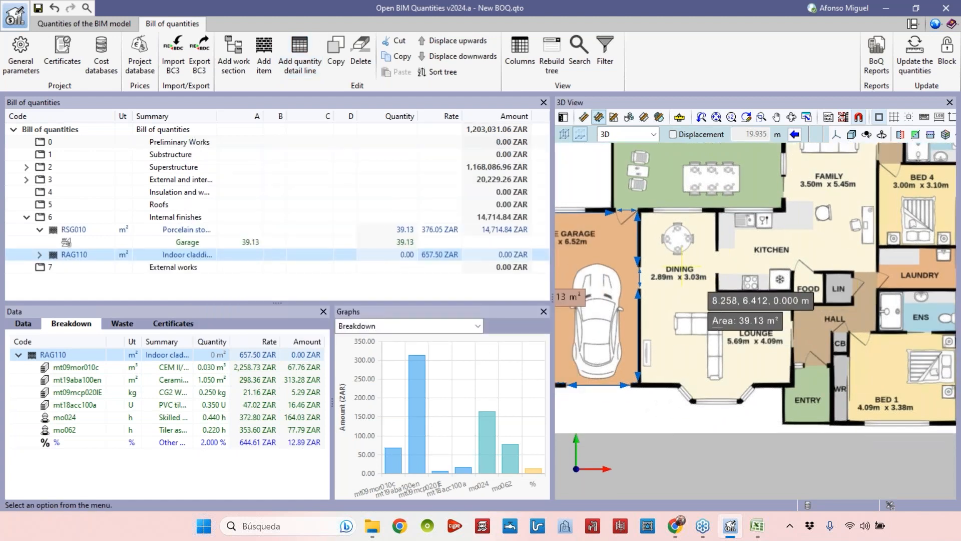
scroll(676, 267, up, 1)
click(187, 243)
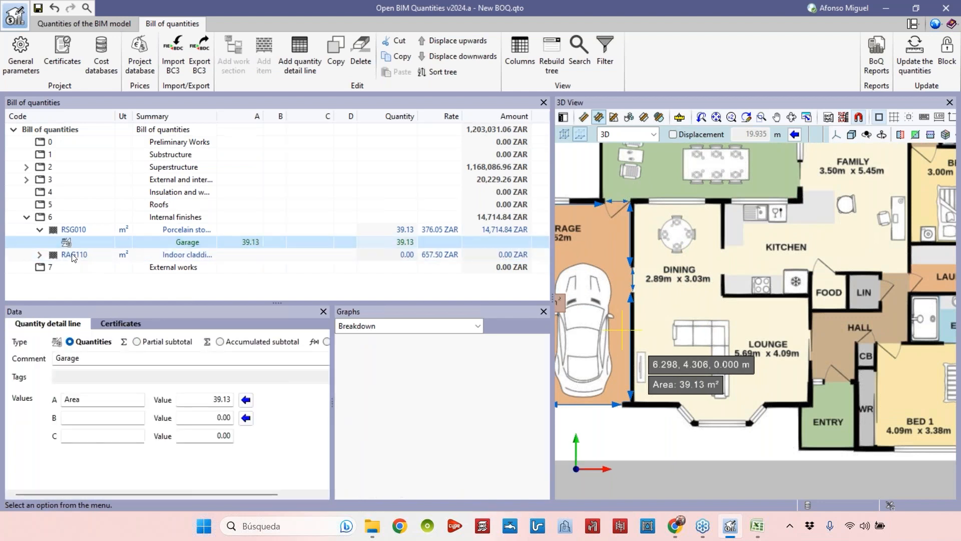
click(39, 254)
click(181, 271)
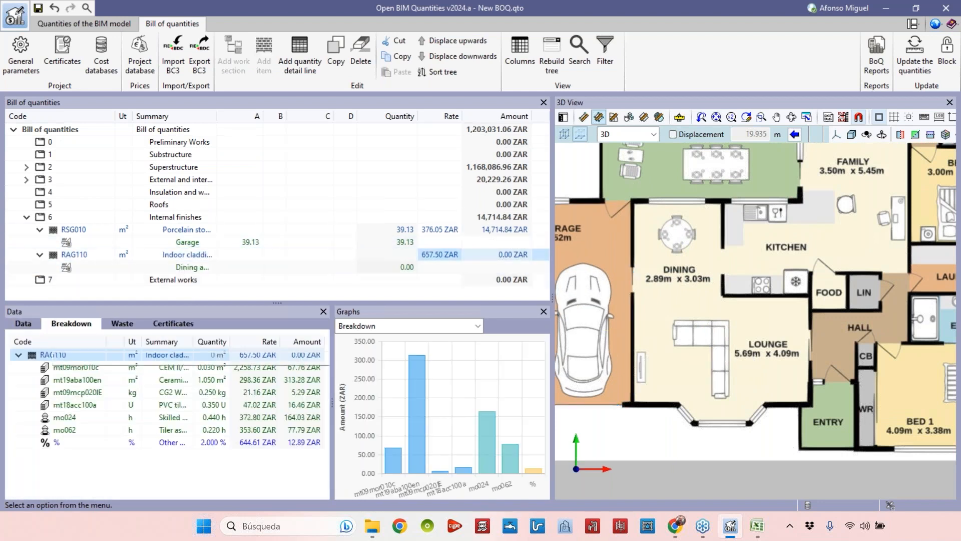
double_click(193, 359)
key(BackSpace)
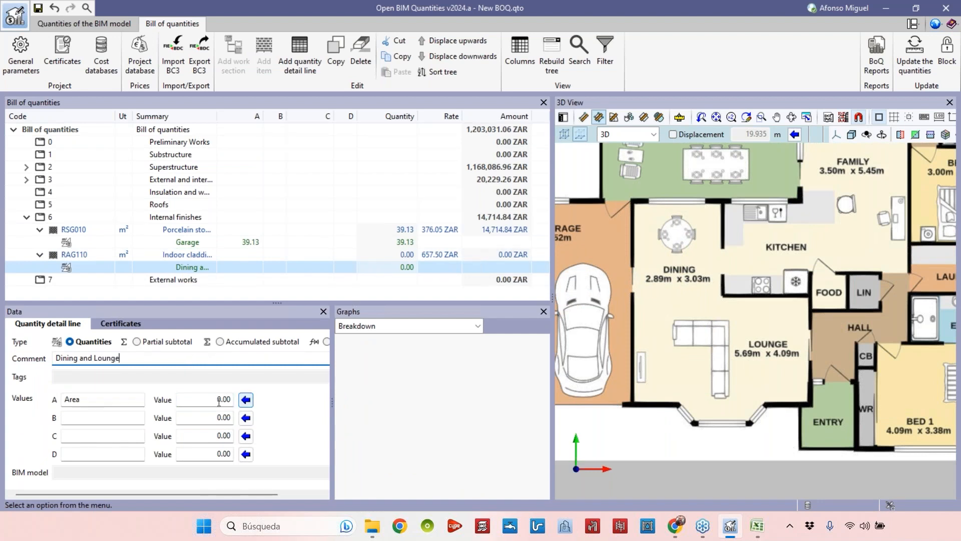
Trace the dining and lounge outline on the plan image to measure the area for the Dining and Lounge detail line.
click(245, 399)
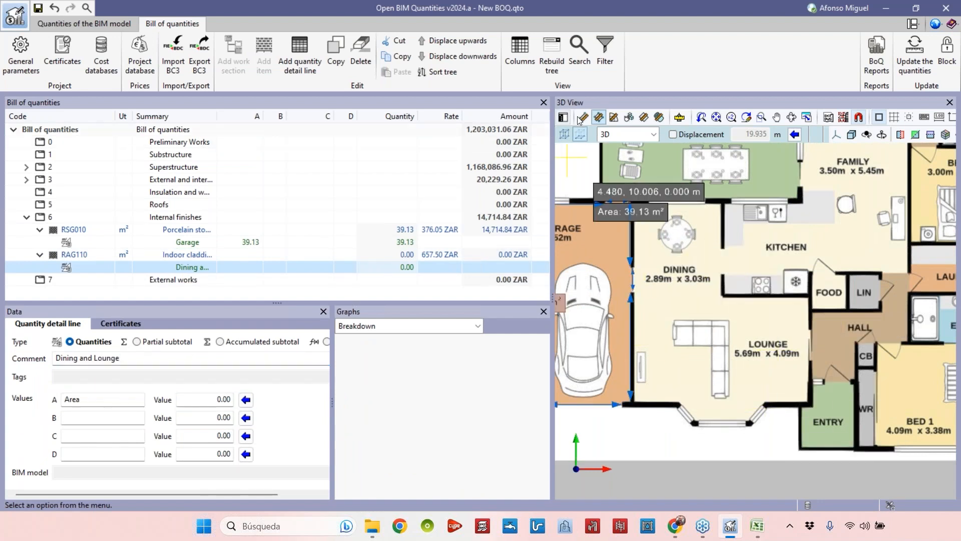
click(598, 118)
scroll(650, 431, up, 3)
scroll(626, 416, down, 1)
scroll(600, 390, up, 5)
scroll(600, 389, down, 2)
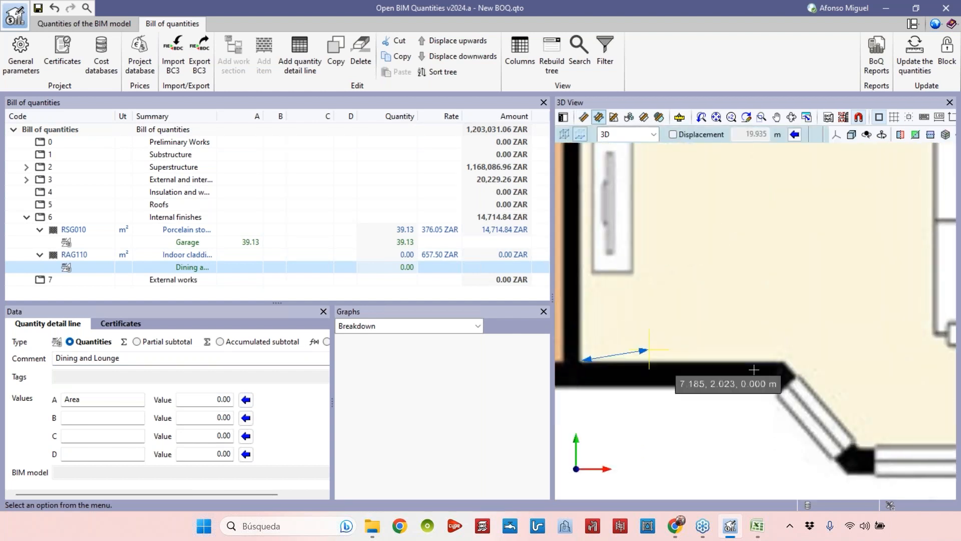
scroll(586, 292, down, 2)
middle_drag(586, 293, 588, 291)
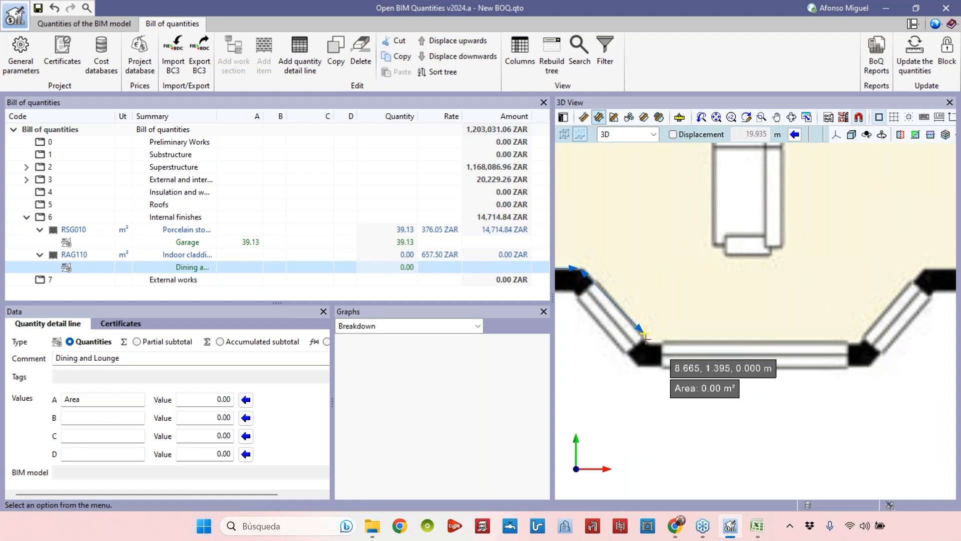
click(652, 341)
click(861, 342)
middle_drag(860, 342, 630, 417)
click(694, 343)
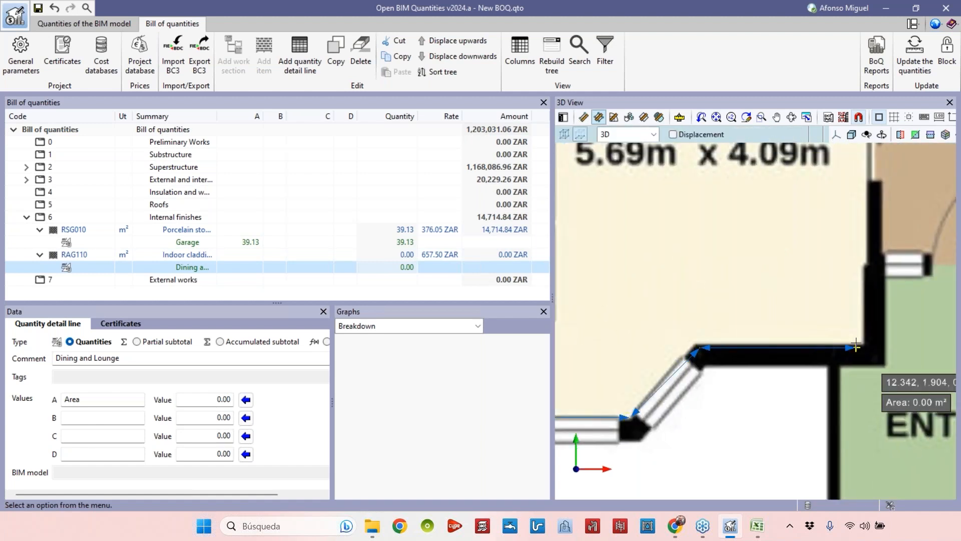
click(863, 345)
scroll(871, 290, down, 3)
middle_drag(853, 239, 914, 478)
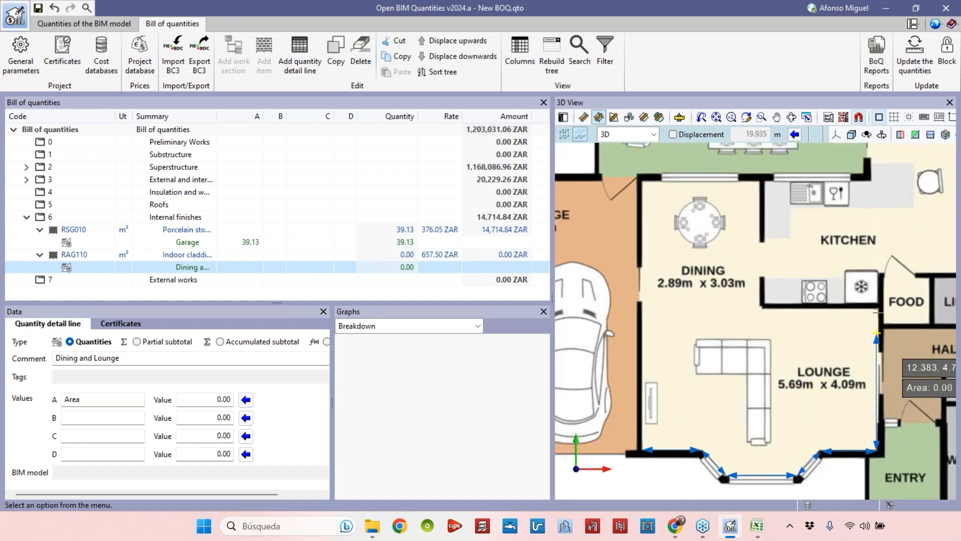
scroll(880, 426, up, 5)
click(880, 426)
click(883, 270)
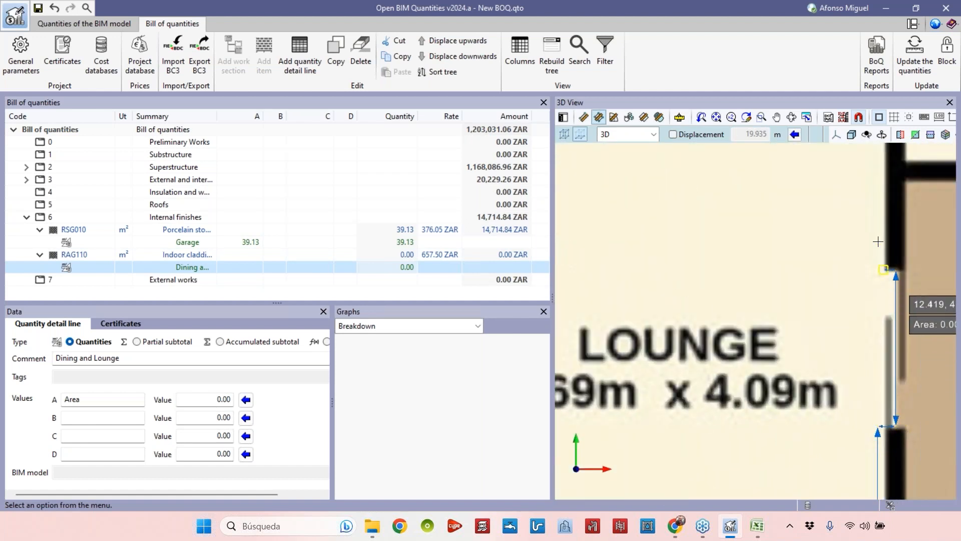
middle_drag(882, 221, 896, 420)
scroll(896, 420, up, 1)
click(898, 282)
scroll(897, 281, down, 3)
middle_drag(763, 267, 836, 274)
click(698, 289)
scroll(698, 289, down, 3)
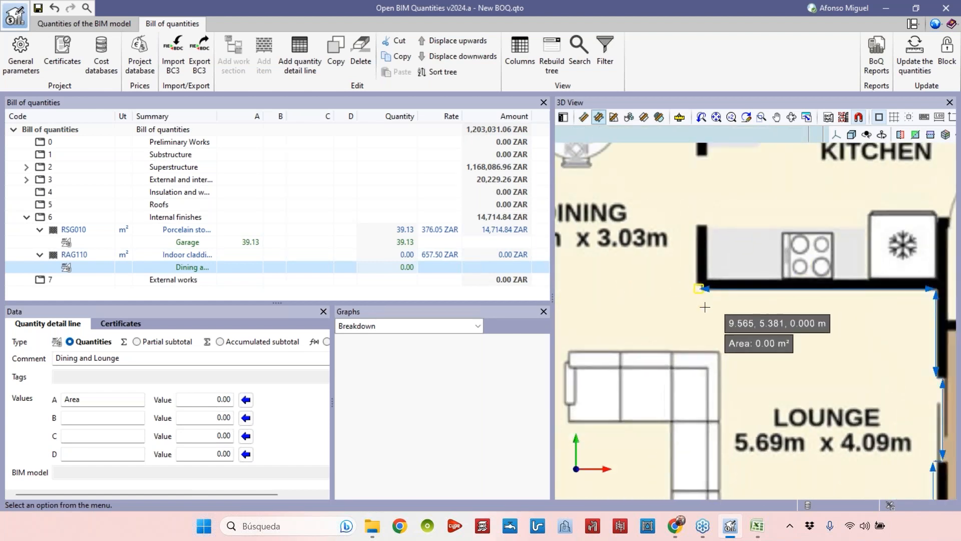
middle_drag(705, 225, 717, 271)
click(718, 270)
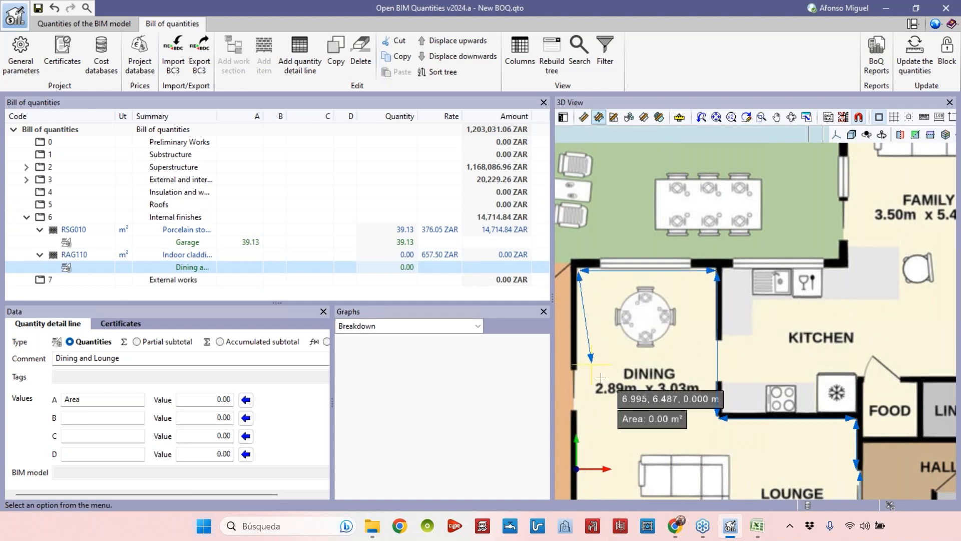
middle_drag(596, 483, 632, 313)
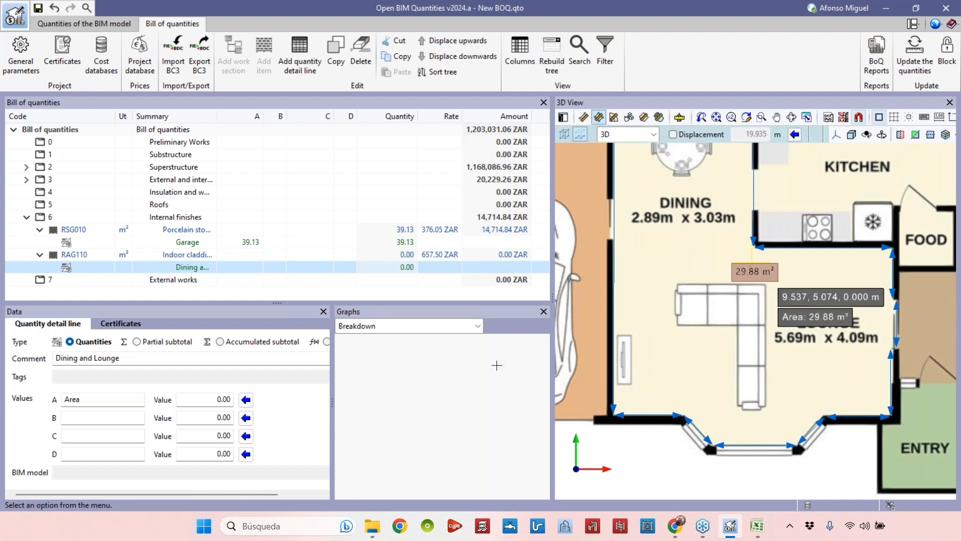
click(245, 400)
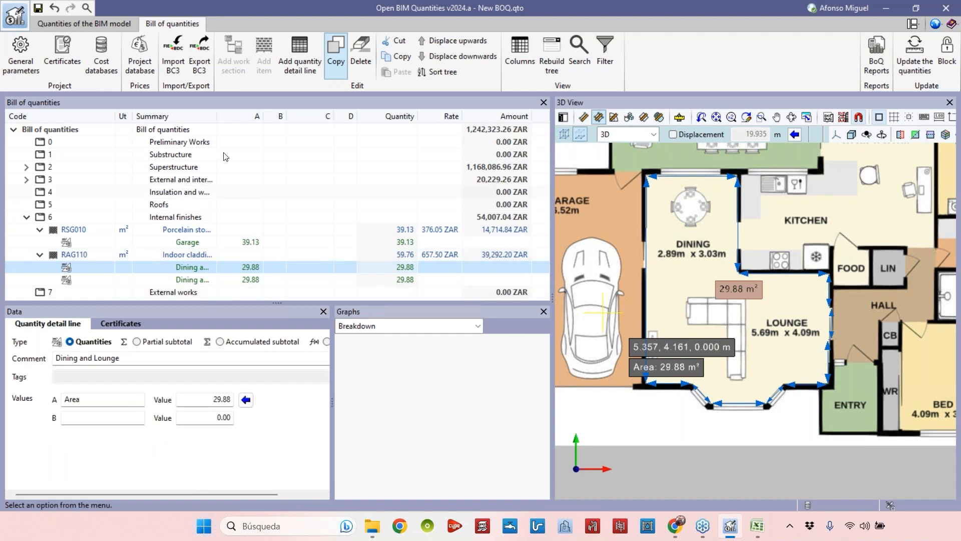
Comment the copied RAG110 detail line Kitchen and Family room and trace the kitchen and family room outline to measure its area.
click(150, 358)
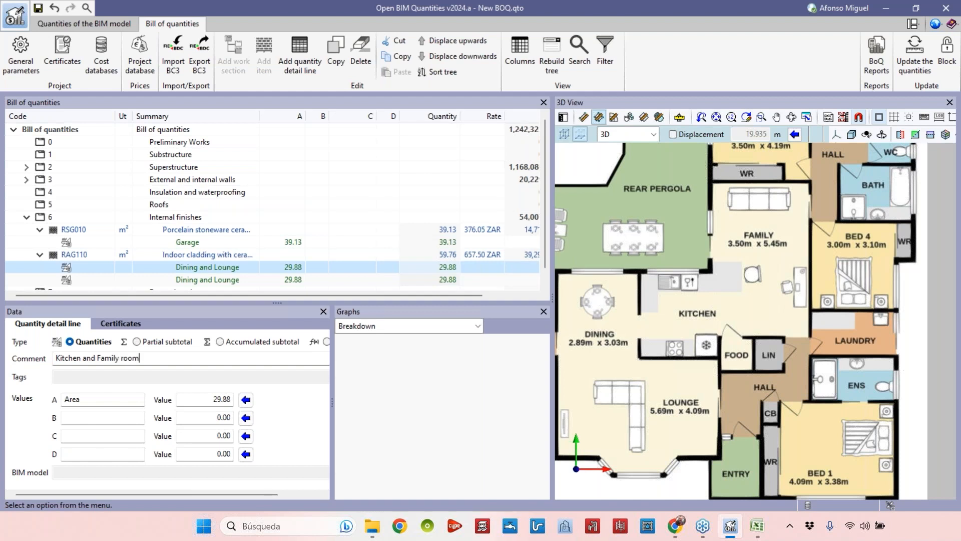
key(Return)
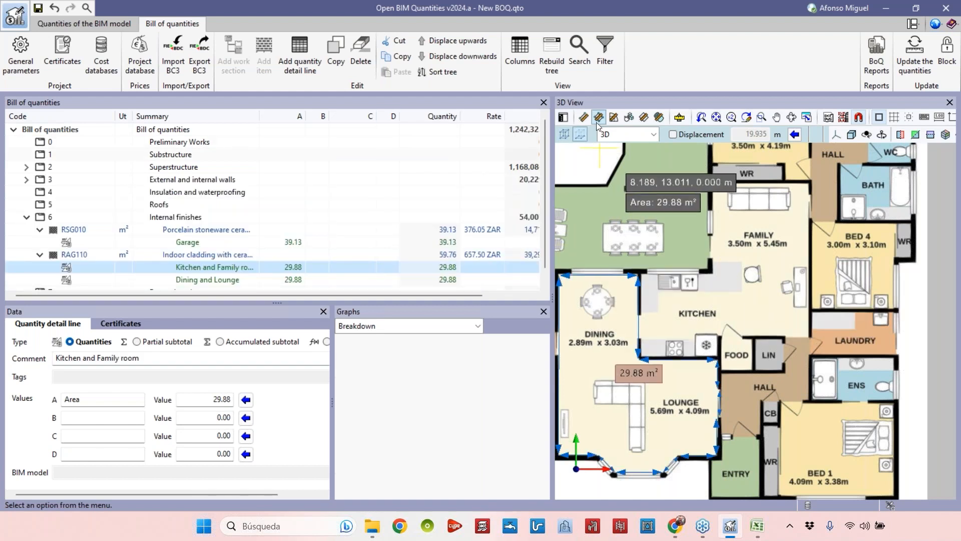
scroll(681, 361, up, 5)
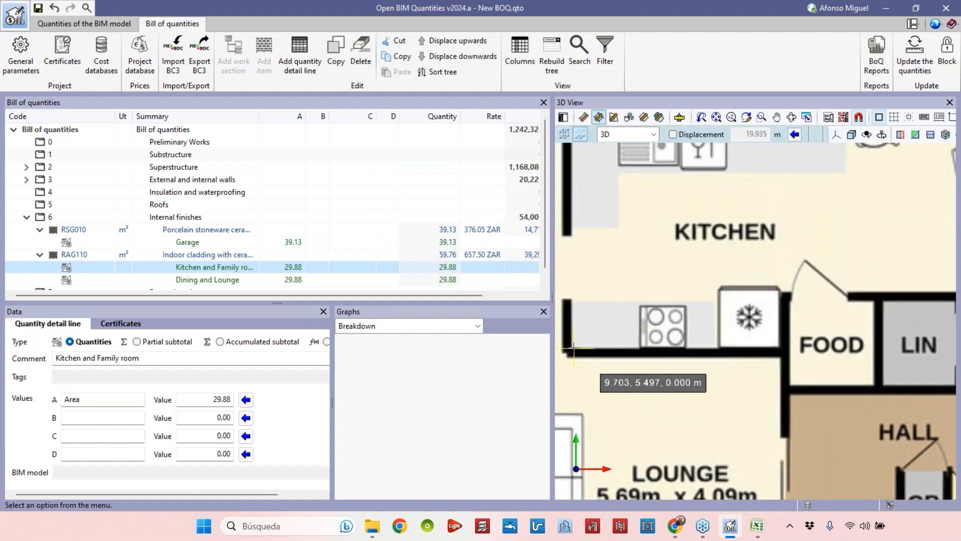
click(776, 347)
click(779, 287)
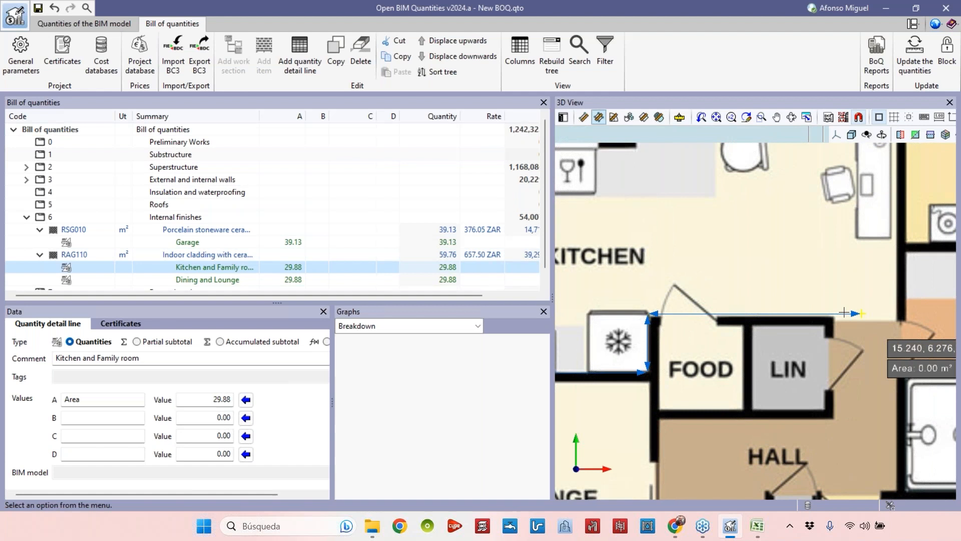
scroll(837, 318, up, 4)
click(829, 317)
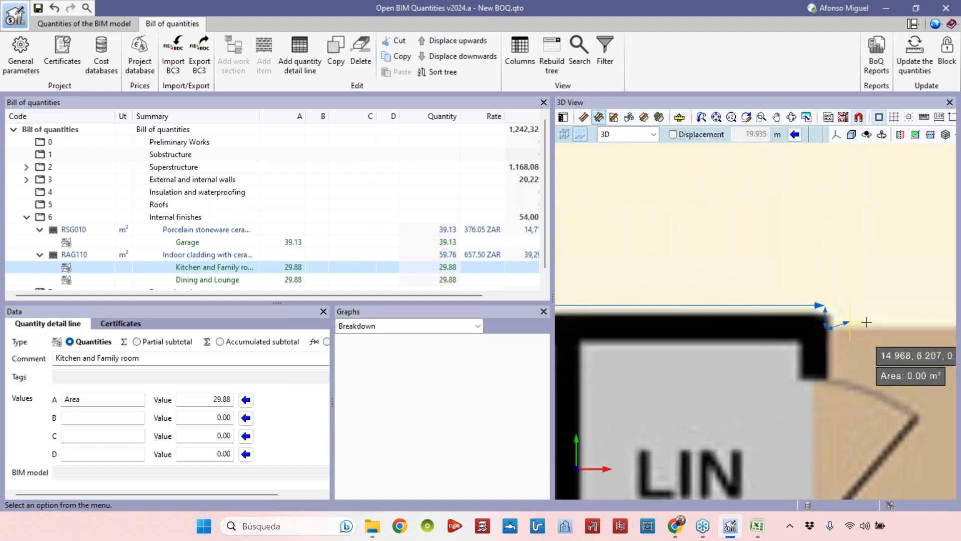
click(834, 332)
middle_drag(834, 332, 655, 355)
click(834, 353)
scroll(834, 353, down, 3)
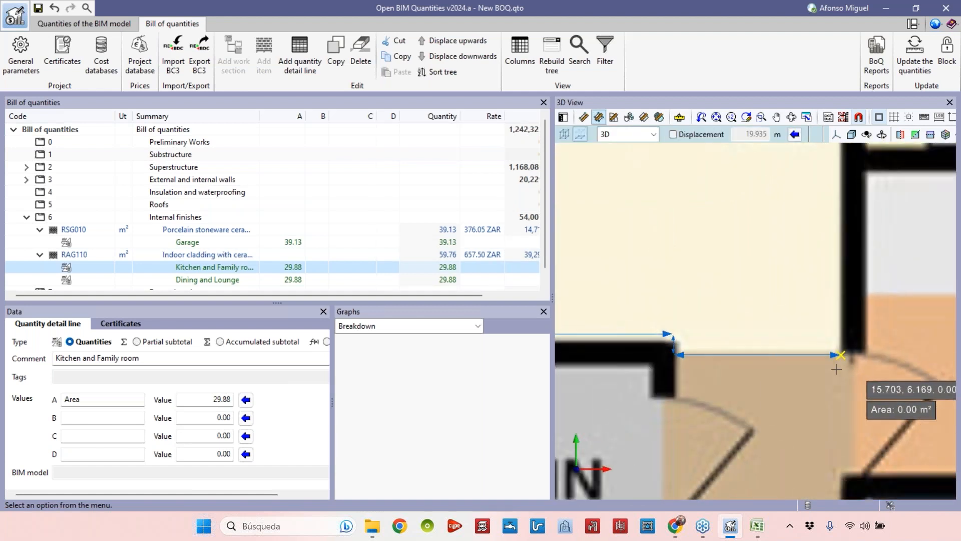
middle_drag(868, 378, 868, 454)
middle_drag(860, 165, 873, 423)
middle_drag(871, 220, 876, 252)
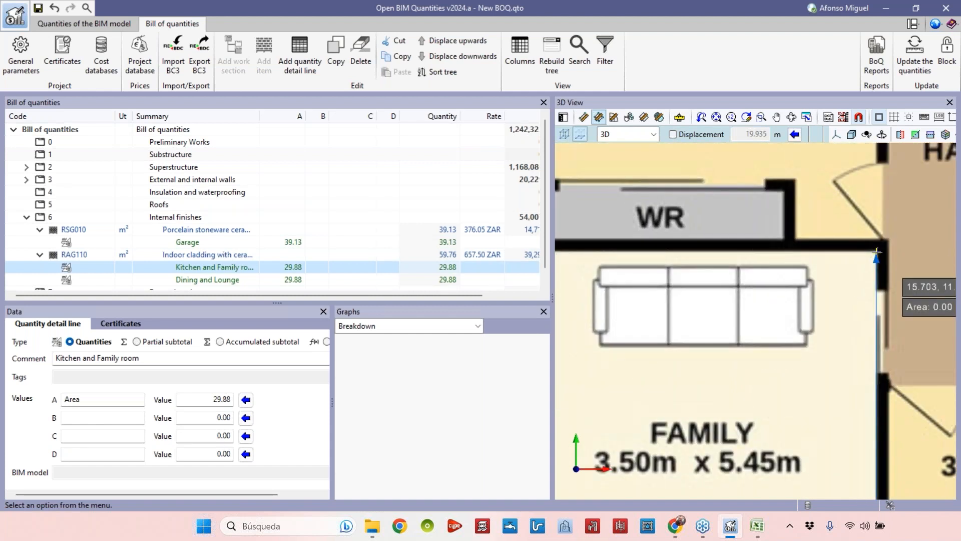
click(876, 252)
middle_drag(559, 255, 794, 242)
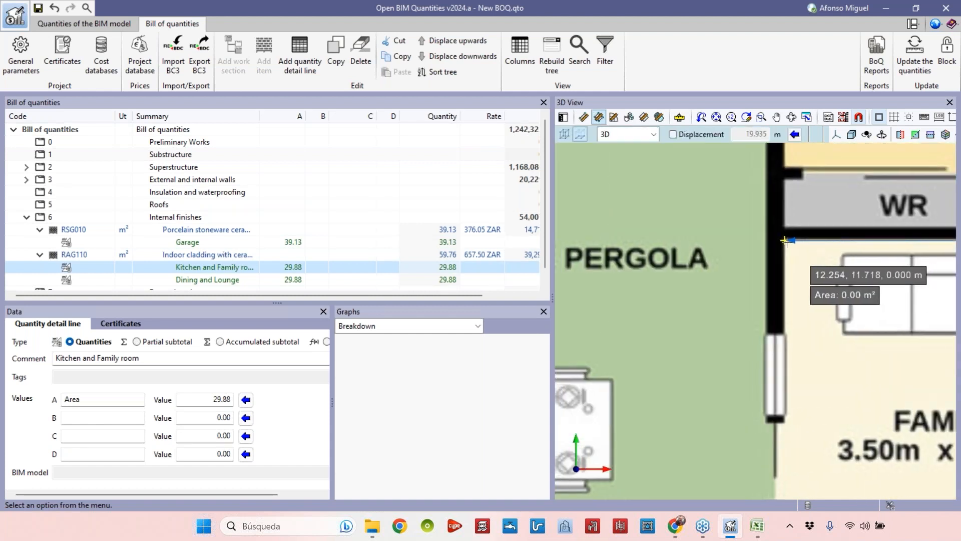
middle_drag(786, 481, 762, 321)
click(758, 265)
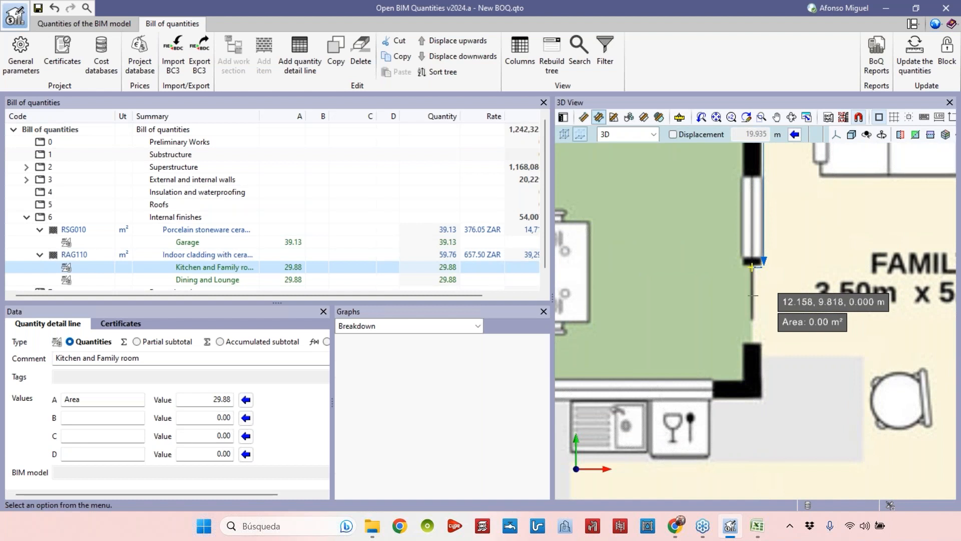
scroll(762, 342, up, 1)
click(762, 341)
click(762, 410)
scroll(847, 378, down, 1)
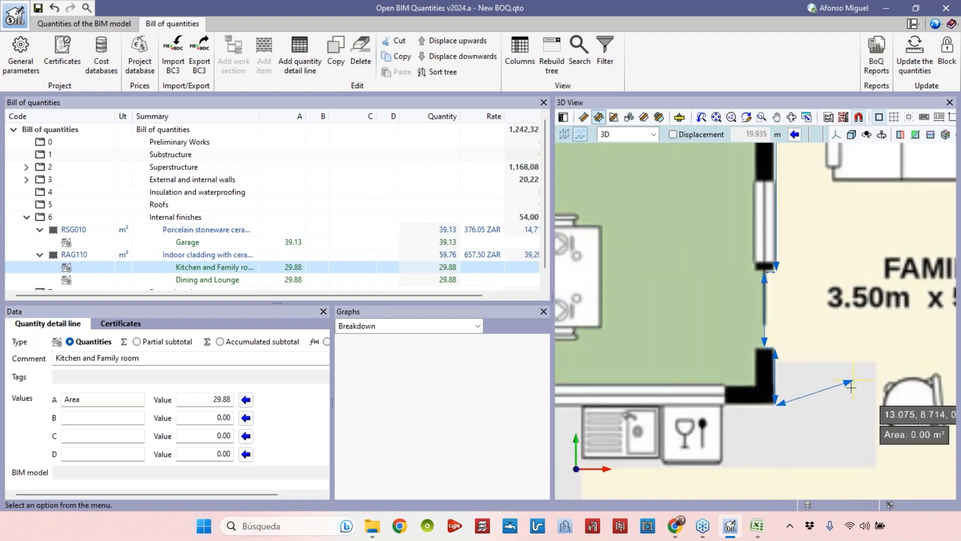
scroll(851, 387, down, 1)
click(602, 400)
middle_drag(628, 412, 671, 157)
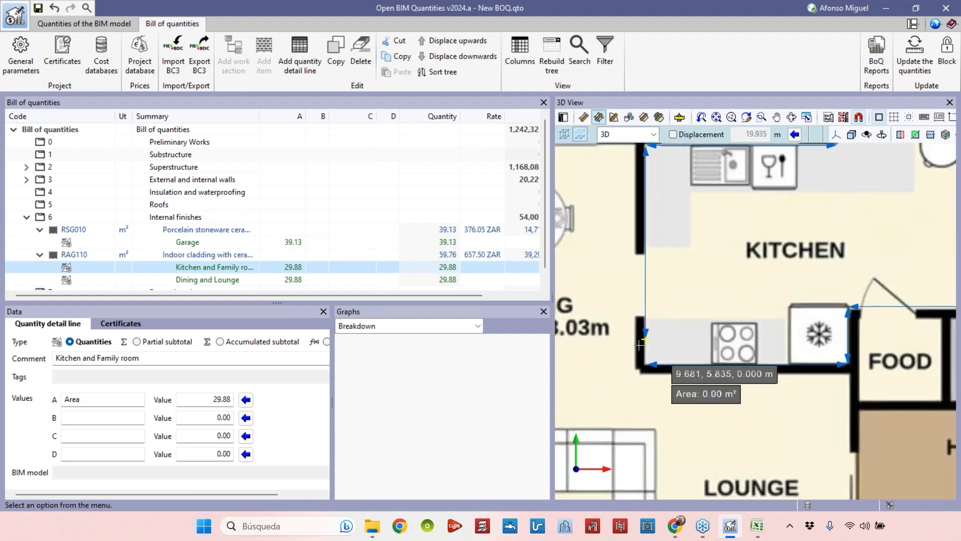
click(645, 364)
scroll(724, 313, down, 6)
right_click(710, 345)
scroll(710, 331, up, 2)
middle_drag(720, 339, 744, 316)
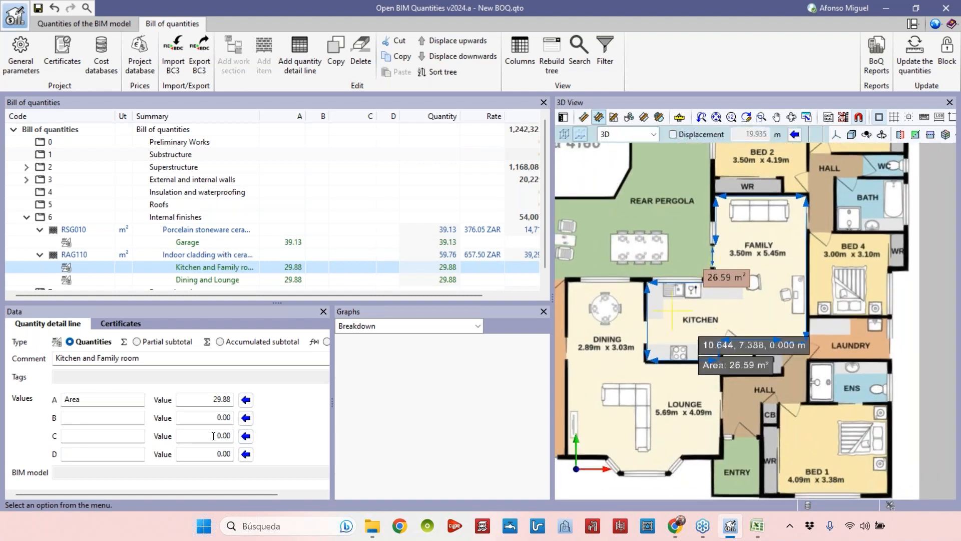
click(246, 400)
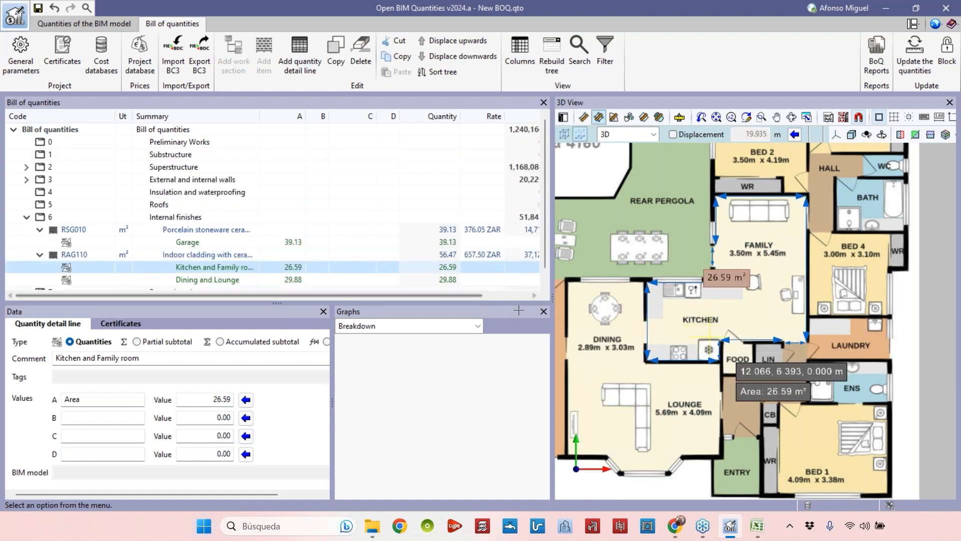
Comment another copied RAG110 detail line Food and trace the food pantry outline on the plan to measure its area.
scroll(689, 353, up, 1)
scroll(688, 351, down, 1)
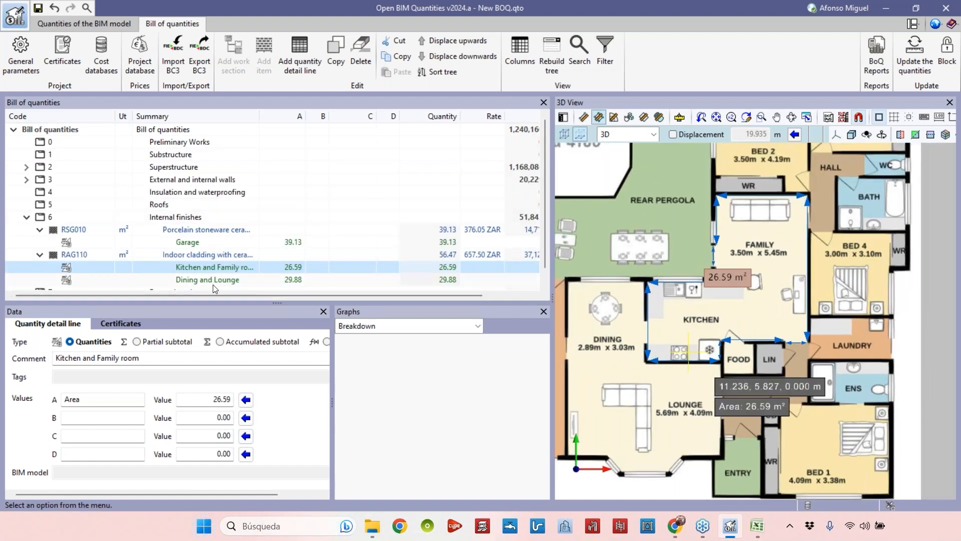
click(213, 283)
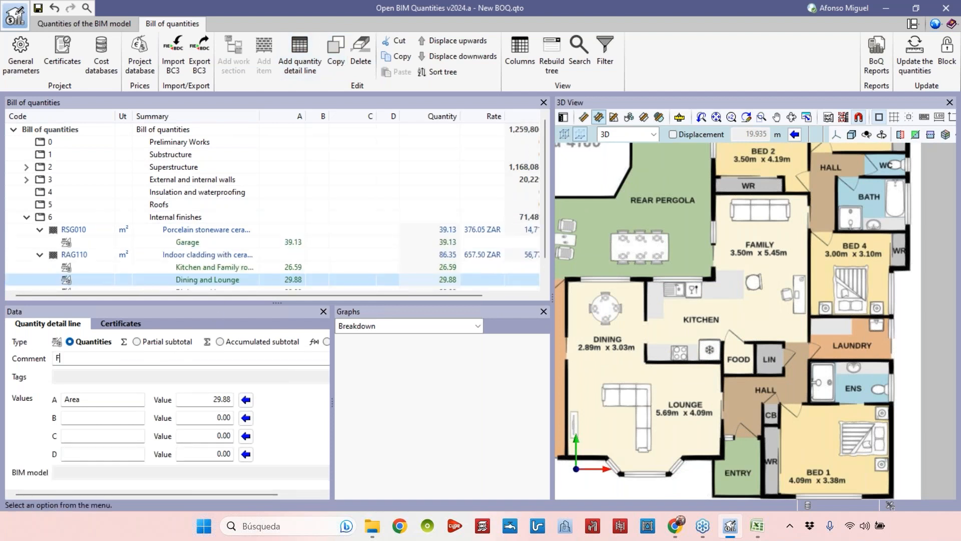
scroll(736, 356, up, 5)
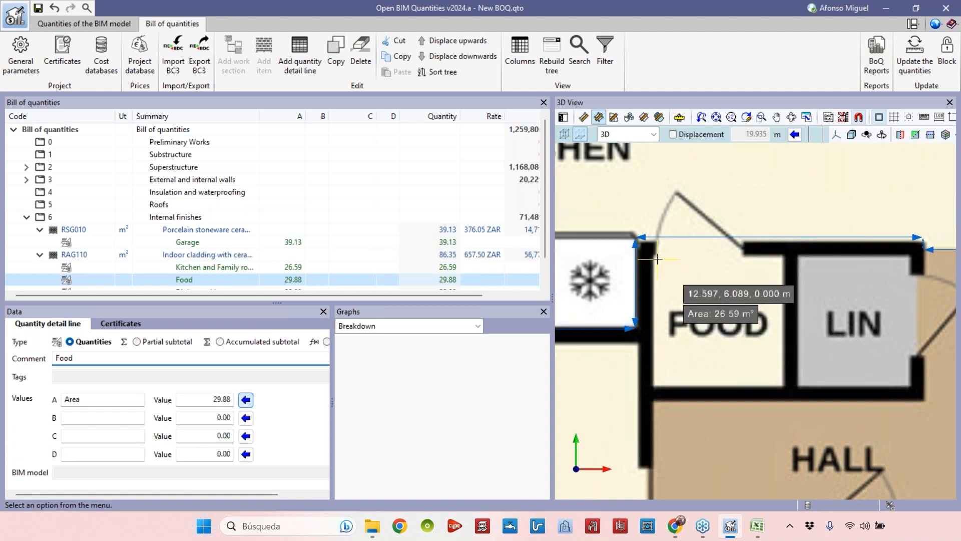
scroll(645, 246, up, 1)
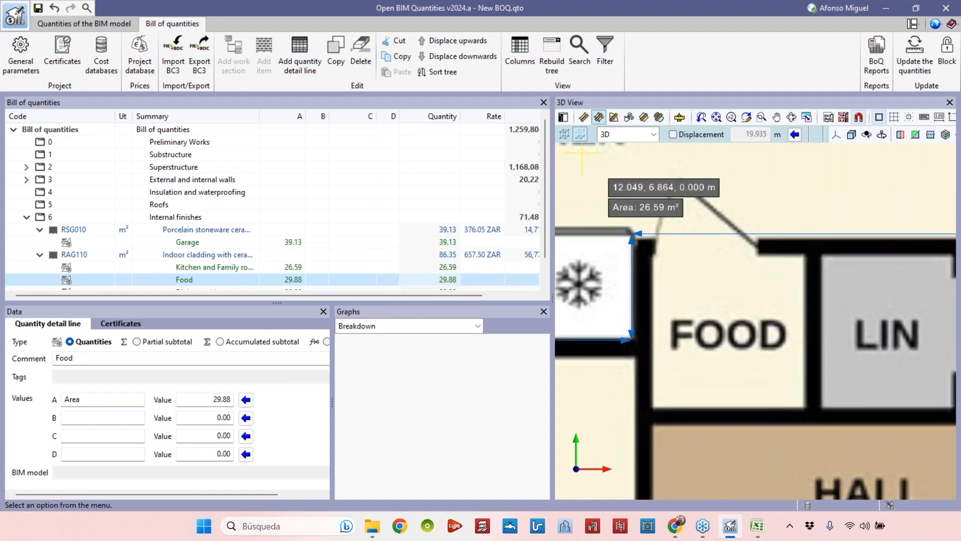
click(651, 253)
click(652, 406)
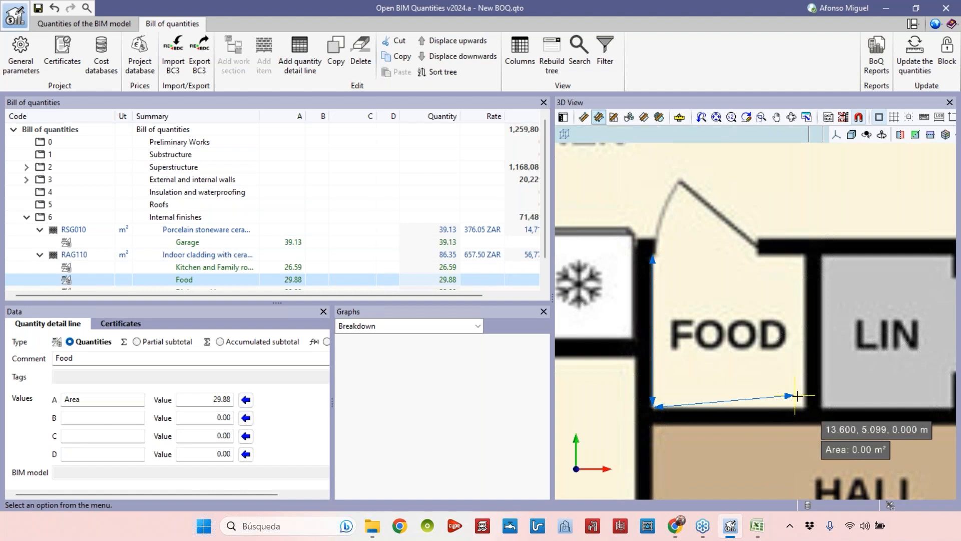
click(803, 406)
click(803, 254)
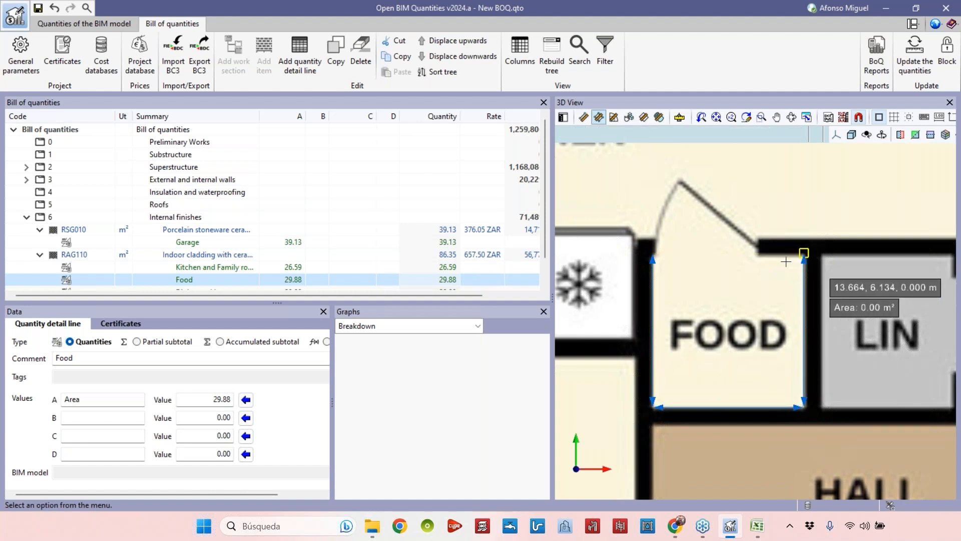
scroll(756, 252, up, 2)
click(758, 246)
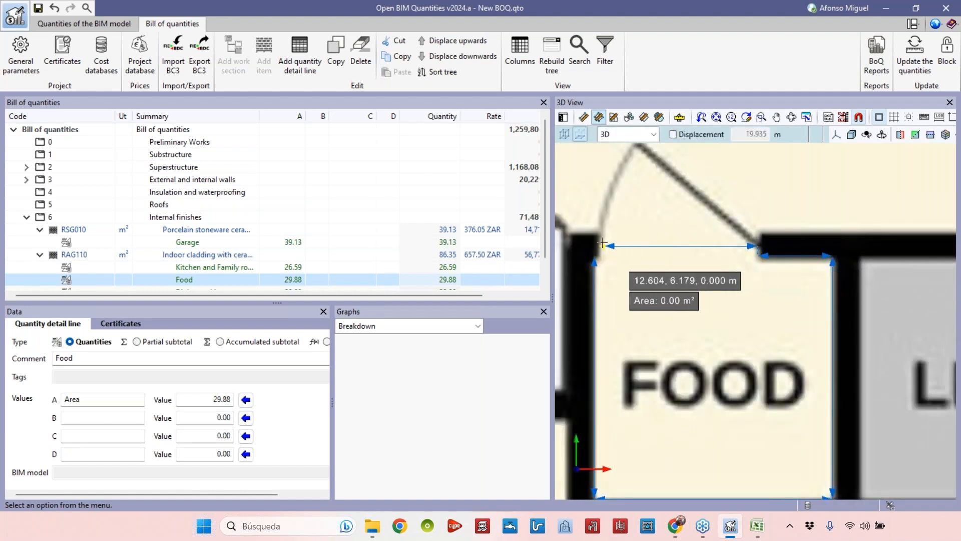
click(605, 255)
click(605, 255)
scroll(613, 291, down, 1)
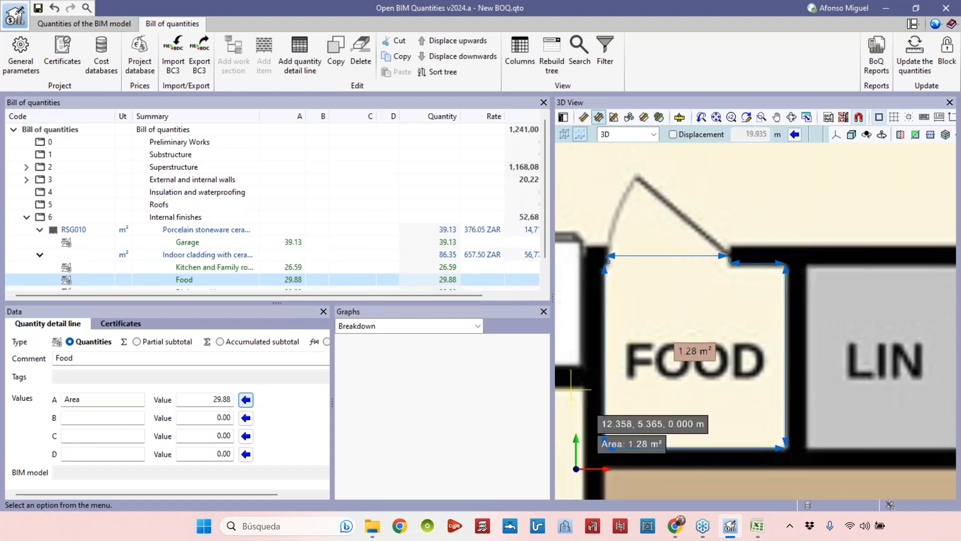
click(245, 400)
Move the Dining and Lounge line above the Food line under RAG110.
scroll(399, 230, down, 1)
click(212, 265)
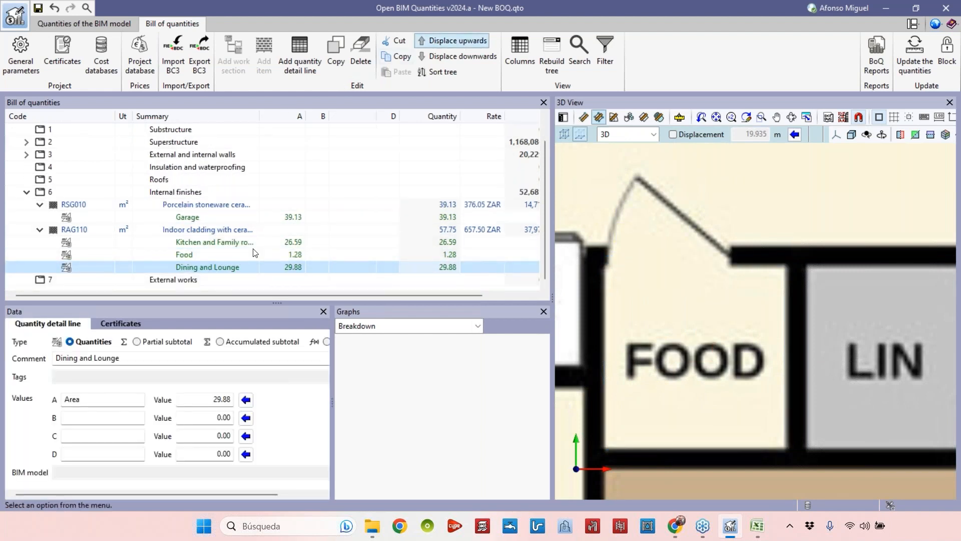
click(252, 266)
scroll(782, 299, down, 7)
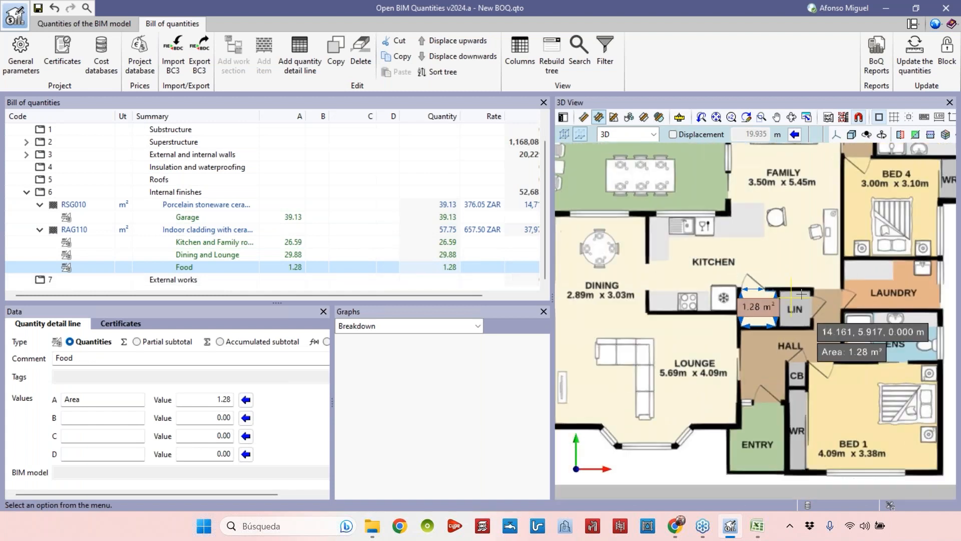
scroll(801, 294, down, 5)
mouse_move(808, 313)
middle_down()
mouse_move(827, 307)
mouse_move(818, 309)
middle_up()
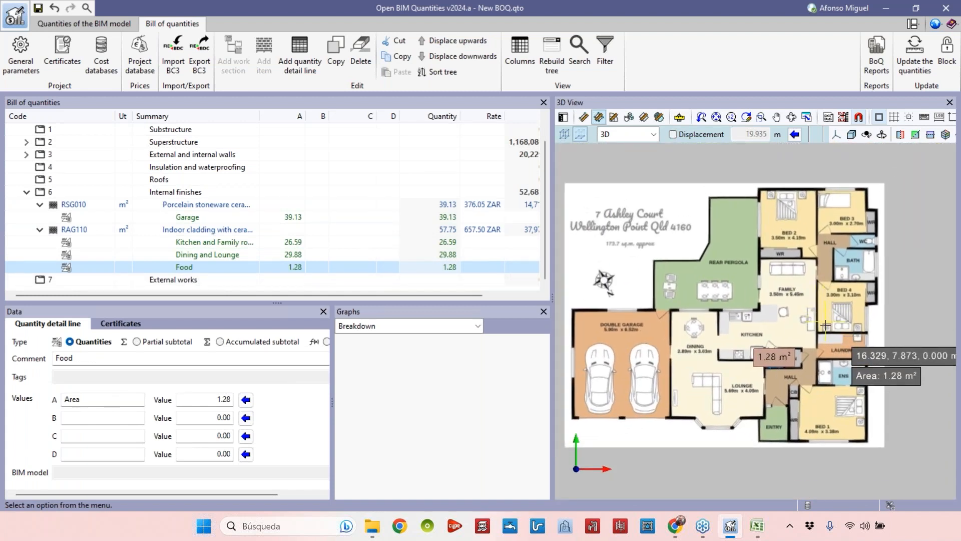
scroll(823, 283, down, 1)
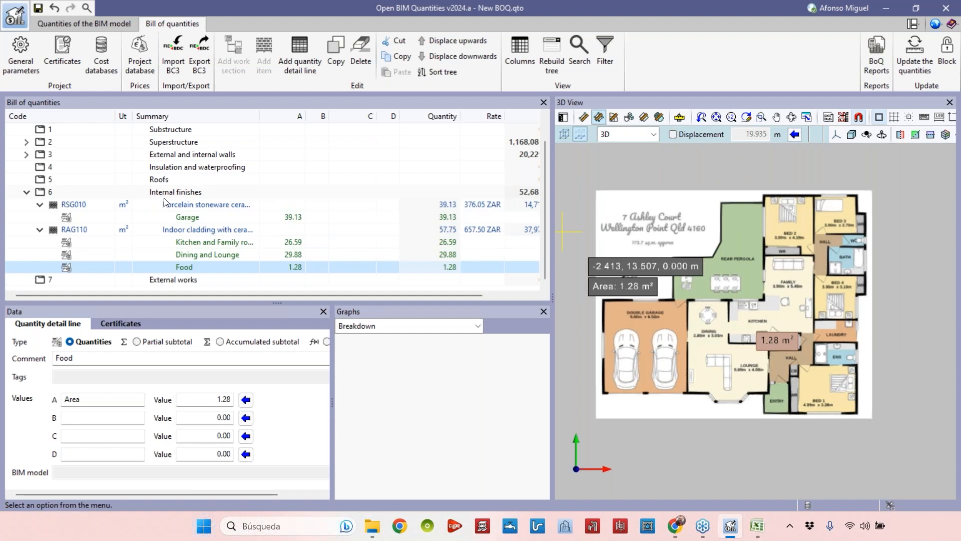
Collapse the RSG010 and RAG110 items and select the External works chapter.
click(40, 230)
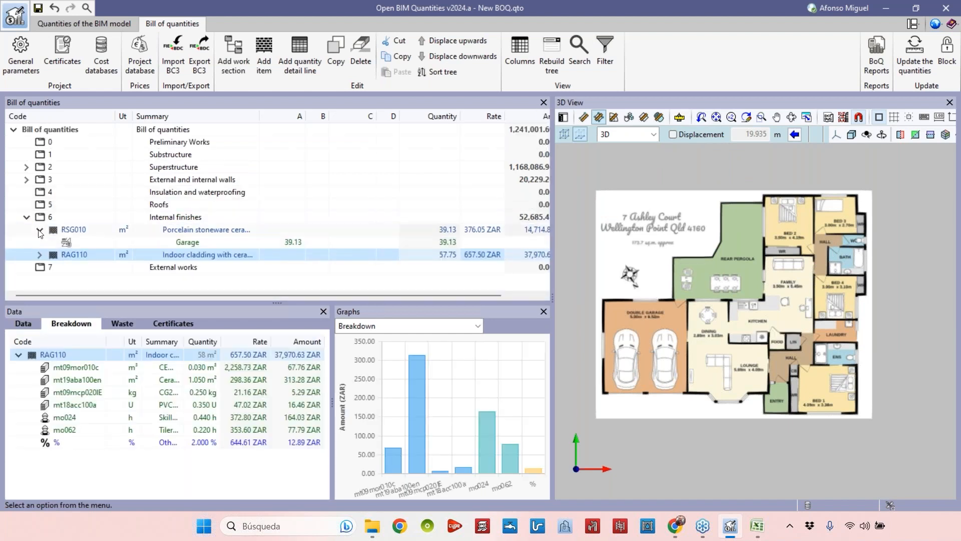
click(39, 229)
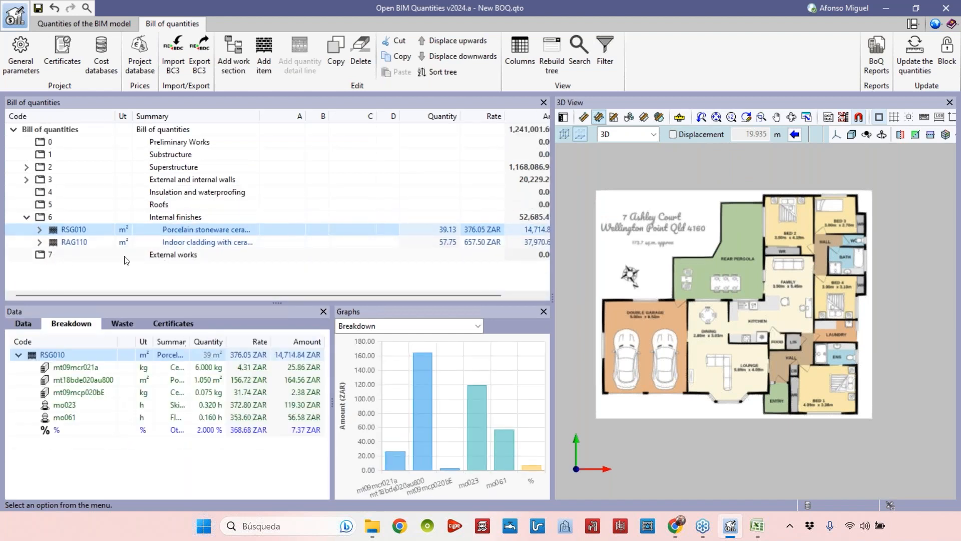
click(125, 255)
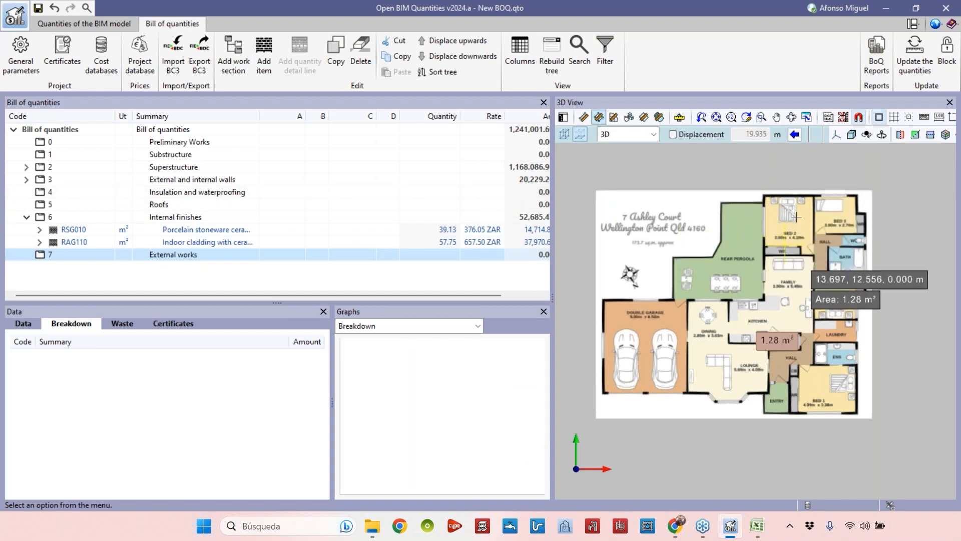
click(856, 120)
click(572, 192)
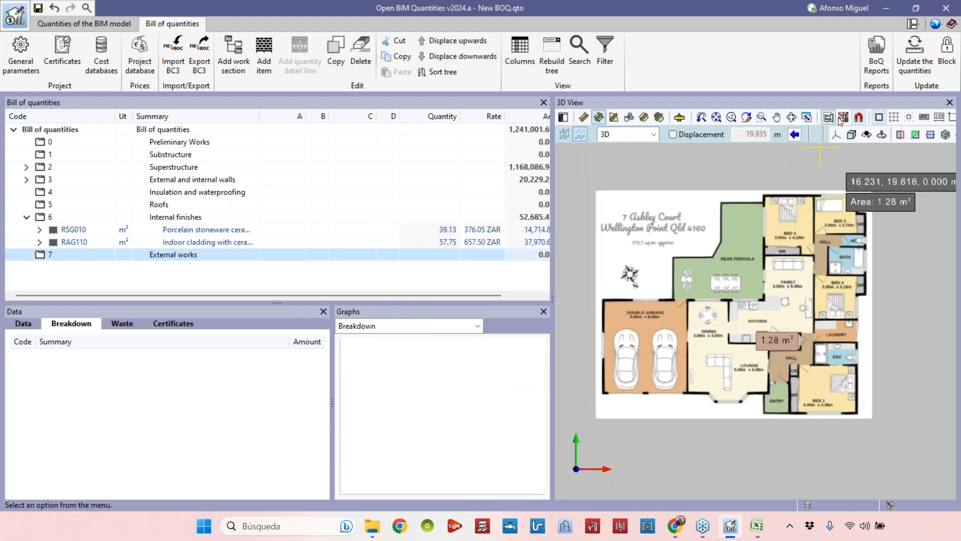
Switch the 3D view to display the Example JPG - Google Maps image.
click(841, 118)
click(28, 78)
click(25, 69)
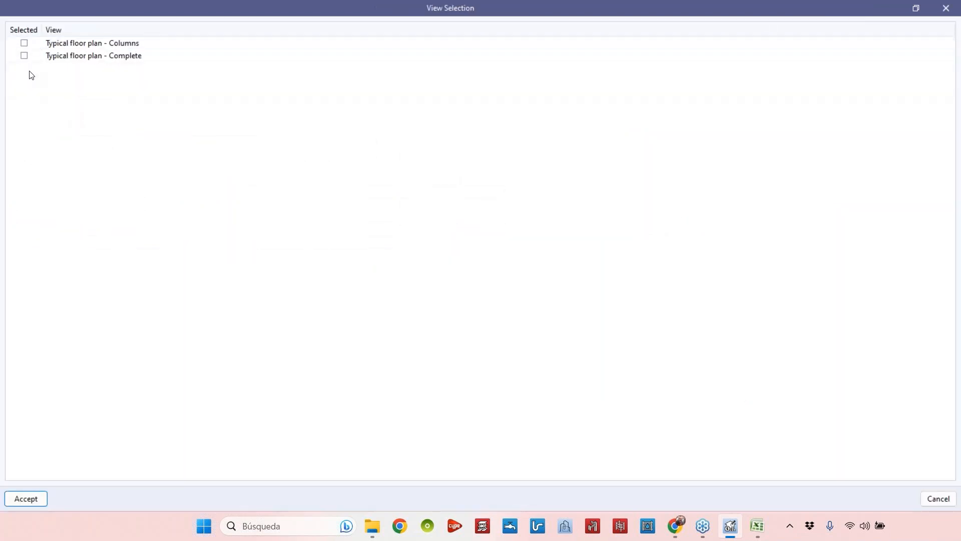
click(40, 499)
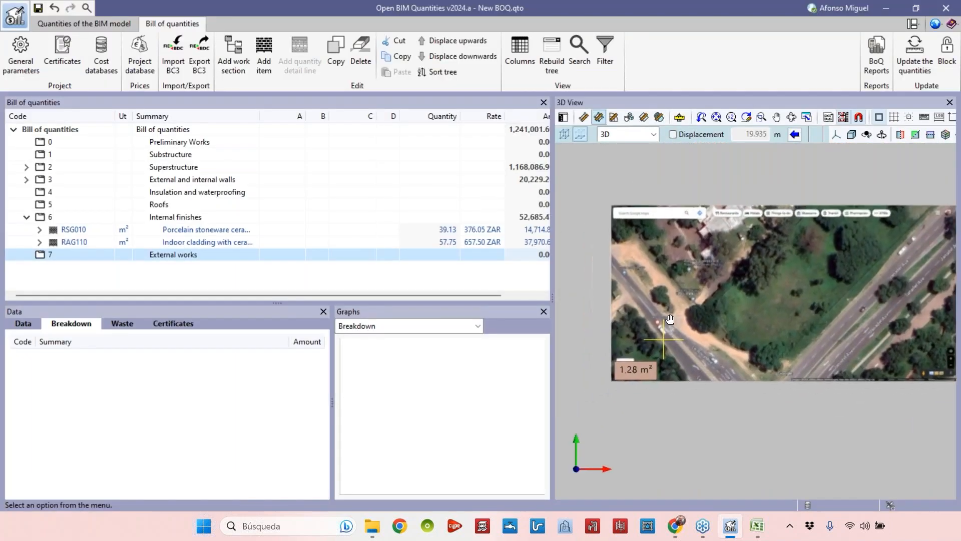
Add the Example JPG - Floor plan view to the 3D view and zoom around the aerial image.
click(842, 119)
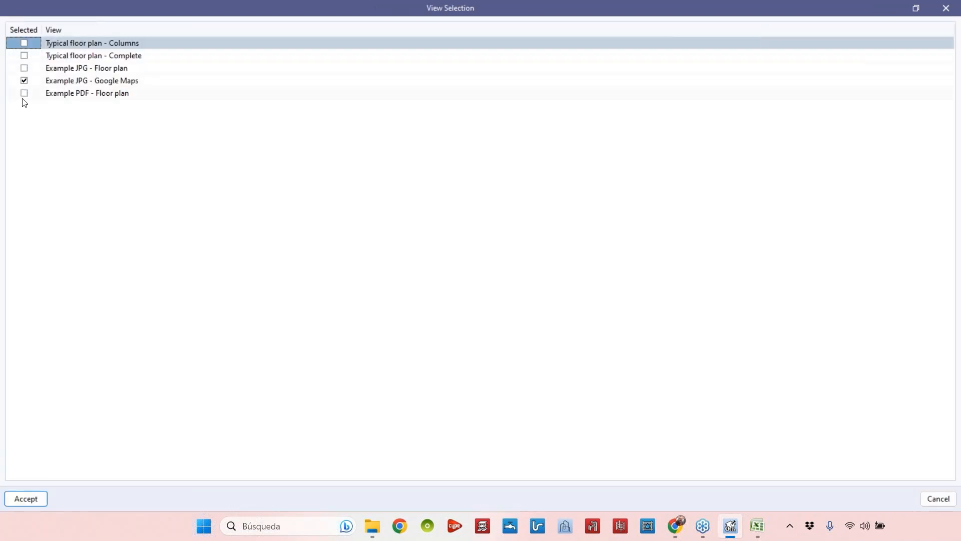
click(24, 68)
click(38, 498)
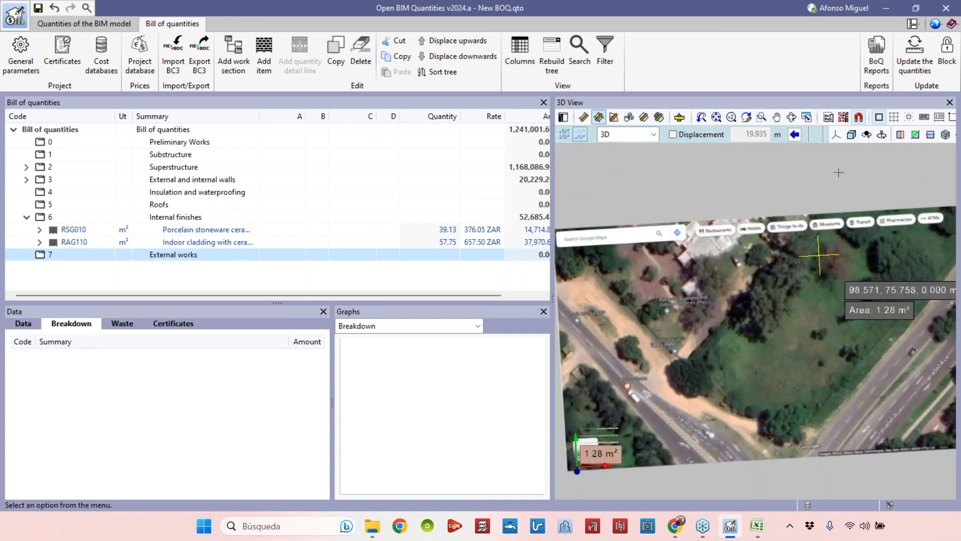
scroll(802, 281, down, 3)
scroll(741, 320, up, 2)
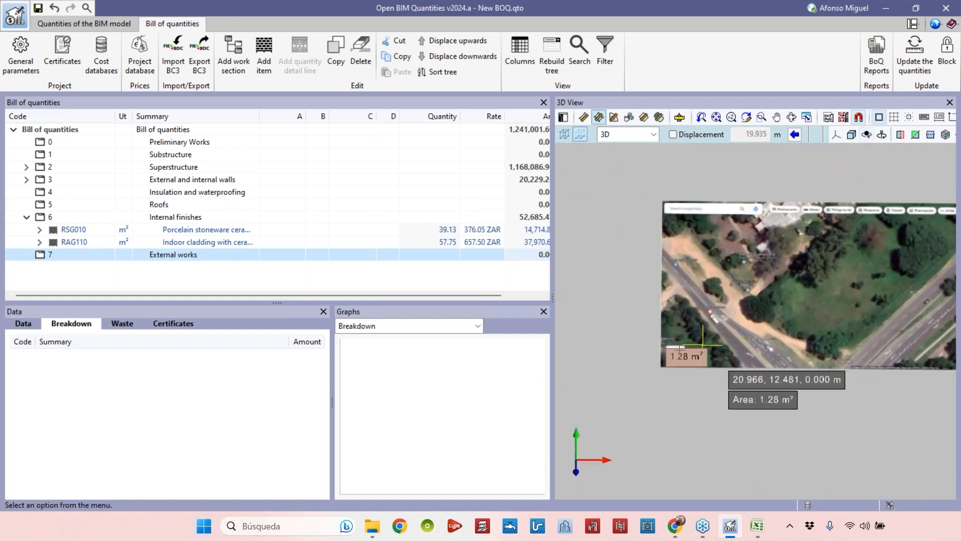
scroll(696, 352, up, 3)
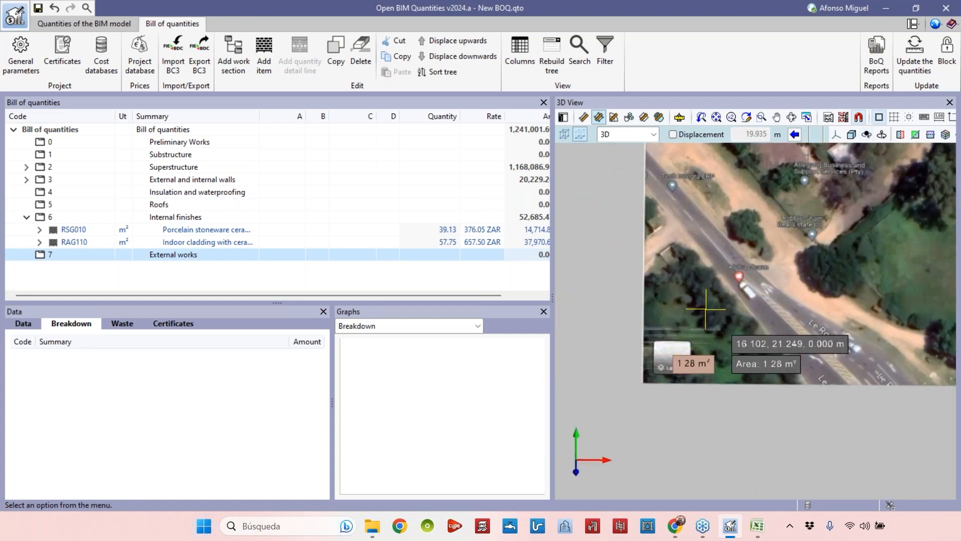
Show the Typical floor plan - Complete view with the Google Maps image, removing the Example JPG - Floor plan.
click(843, 117)
click(26, 68)
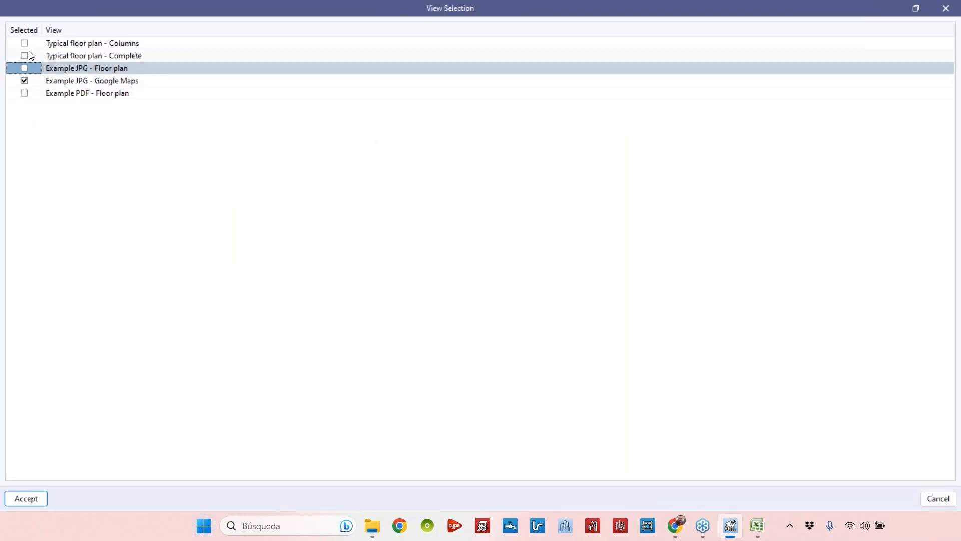
click(24, 56)
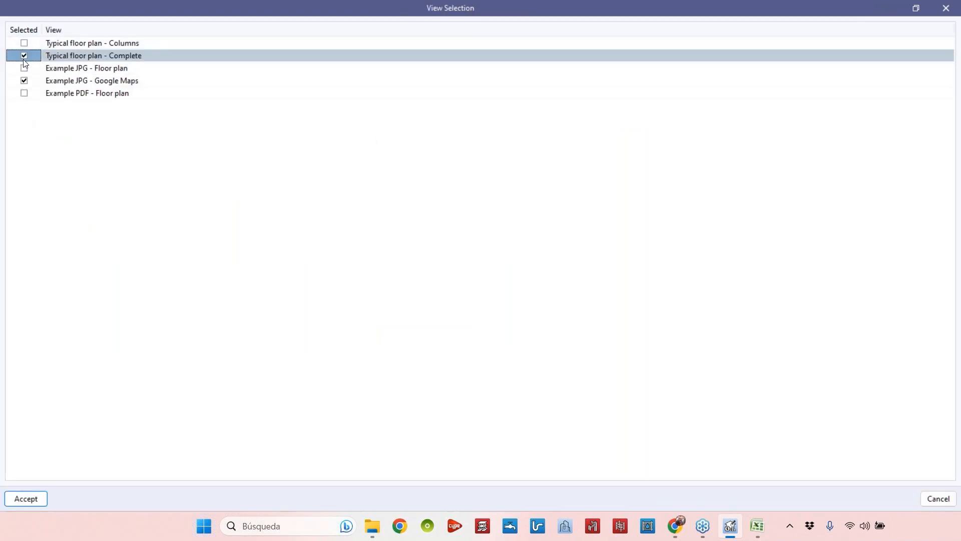
click(42, 499)
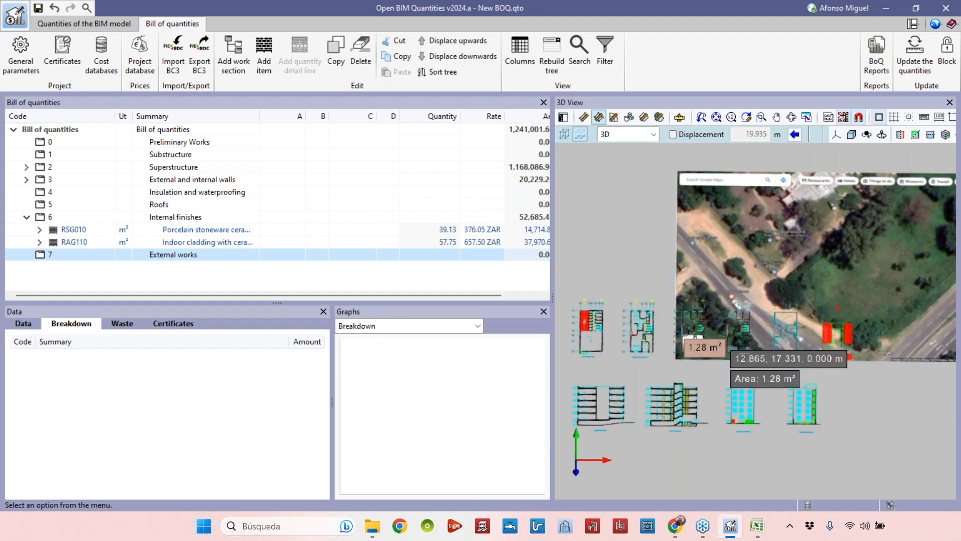
Zoom and pan to examine the BIM model plans against the aerial image.
scroll(809, 242, up, 1)
middle_drag(808, 243, 762, 226)
scroll(764, 225, down, 2)
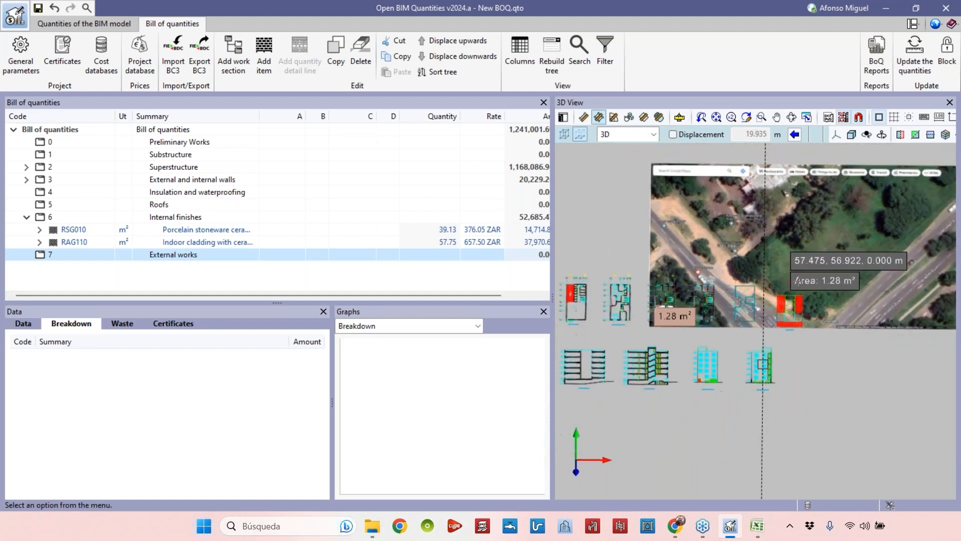
scroll(689, 226, down, 1)
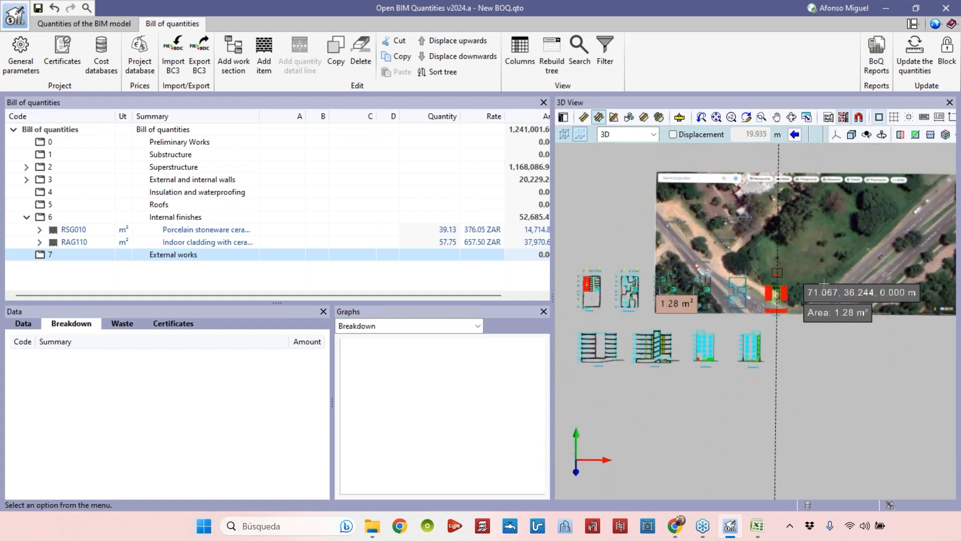
scroll(803, 229, up, 1)
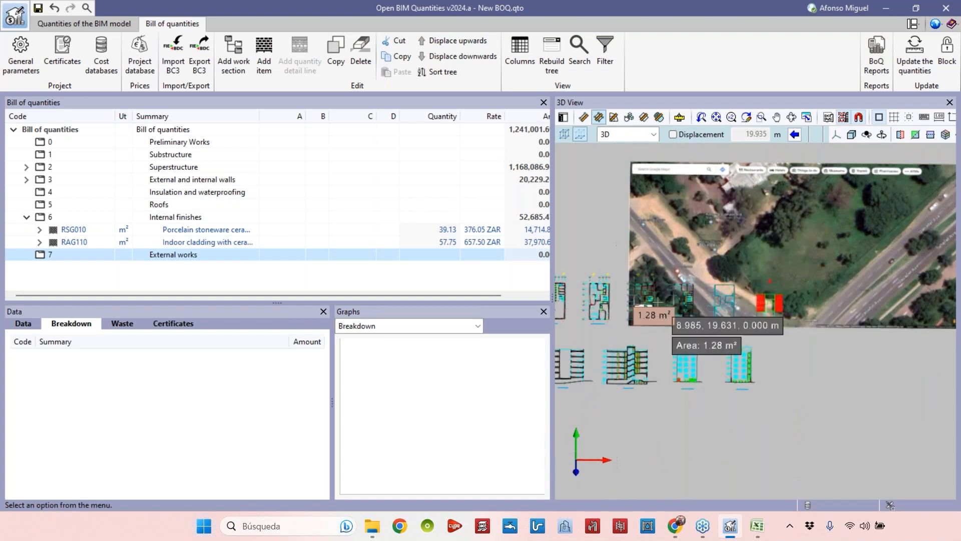
scroll(657, 302, up, 3)
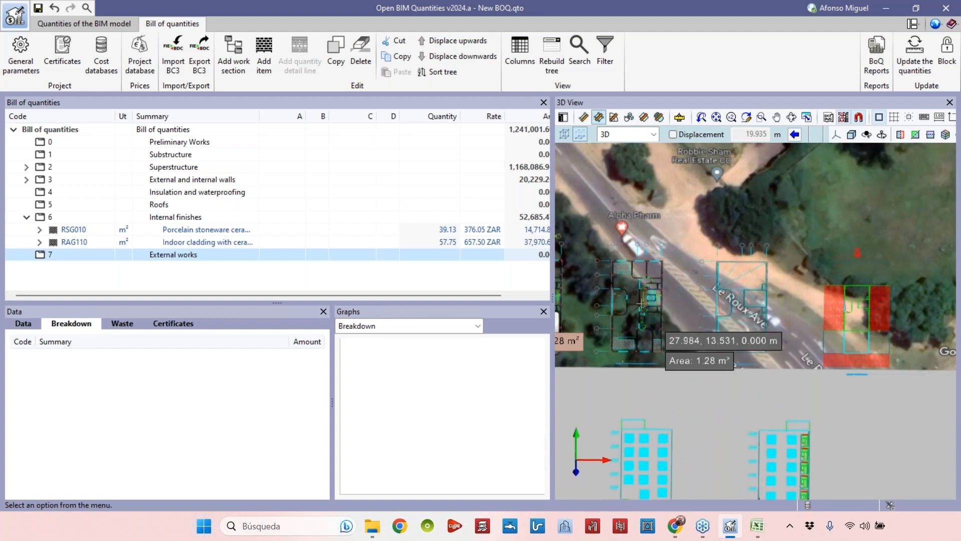
scroll(642, 302, down, 1)
scroll(643, 292, down, 2)
middle_drag(772, 269, 723, 297)
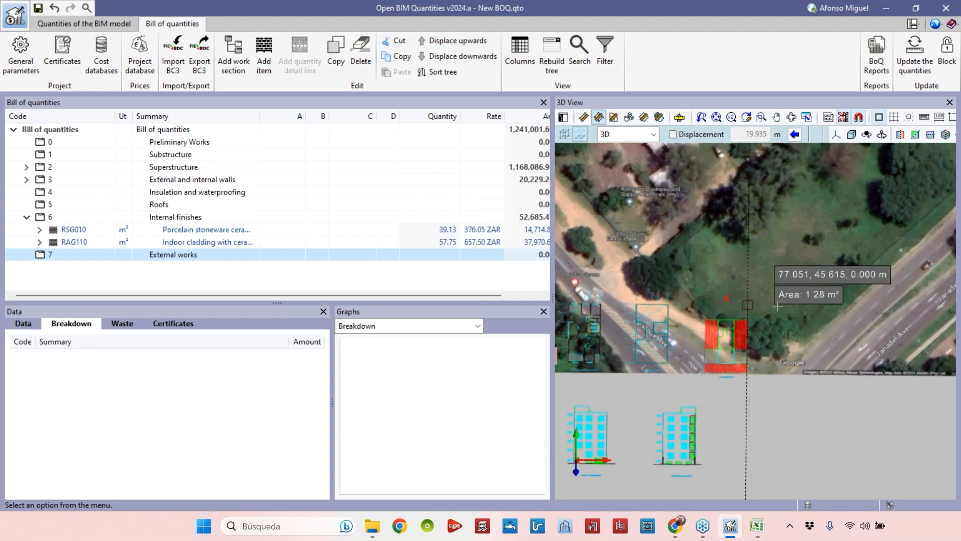
scroll(776, 296, down, 2)
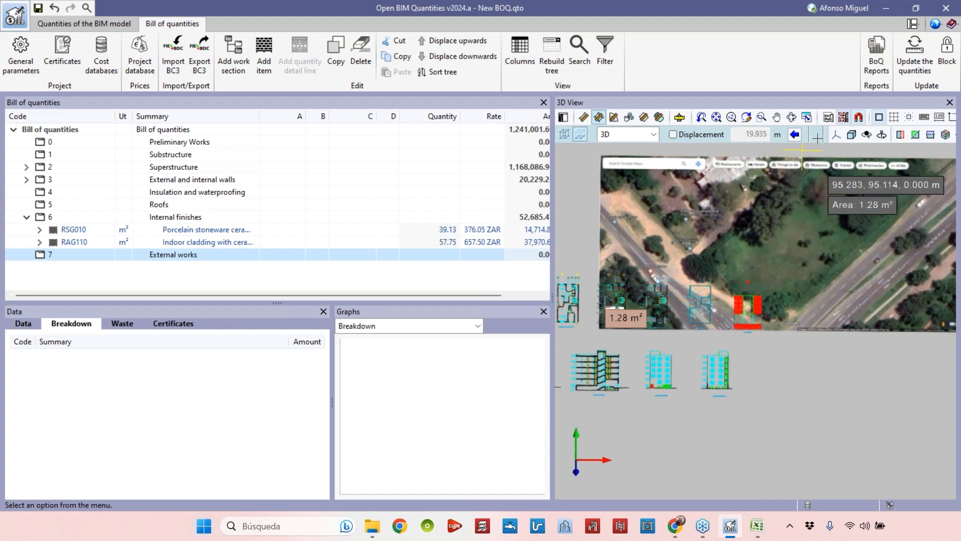
Hide the Typical floor plan - Complete view, leaving only the Google Maps image, and widen the 3D view panel.
click(844, 116)
click(24, 59)
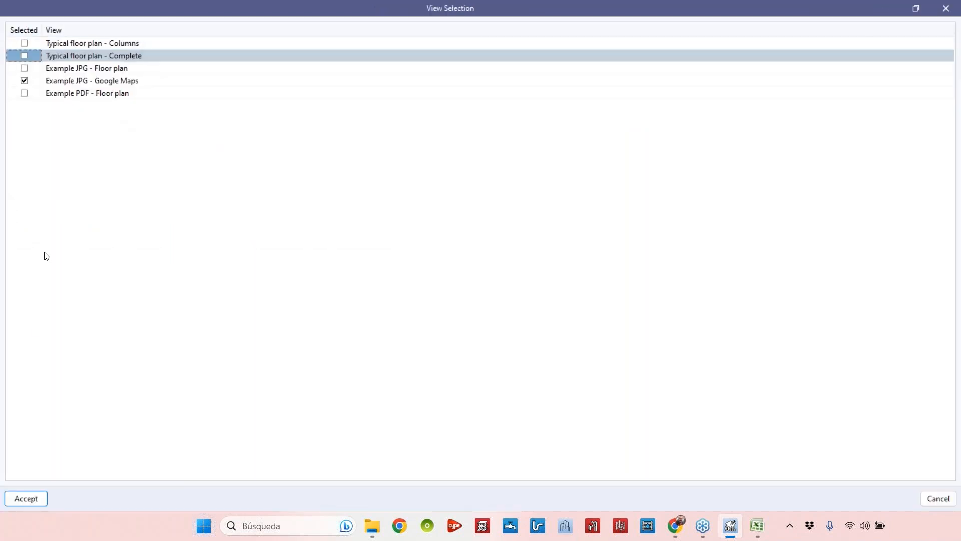
click(26, 498)
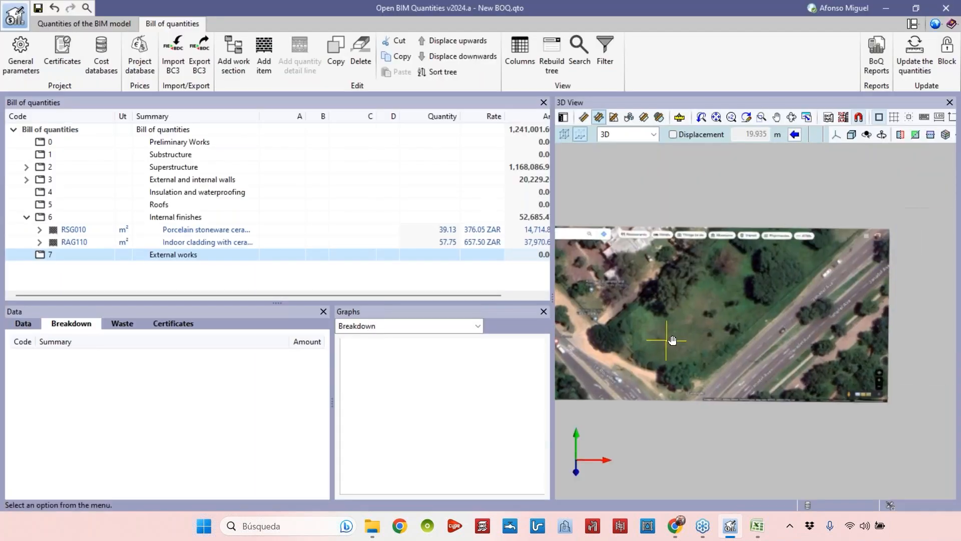
middle_drag(650, 273, 582, 312)
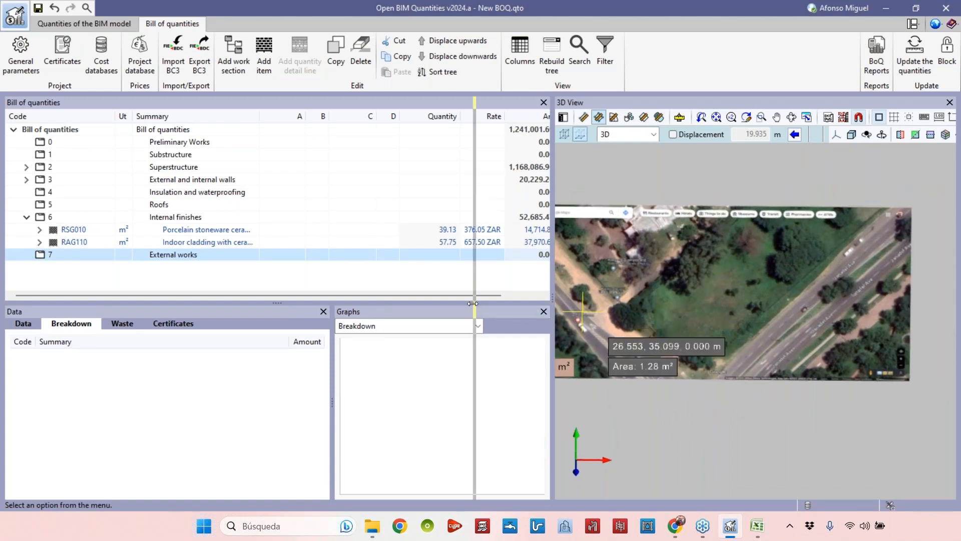
drag(472, 303, 470, 303)
middle_drag(694, 297, 796, 261)
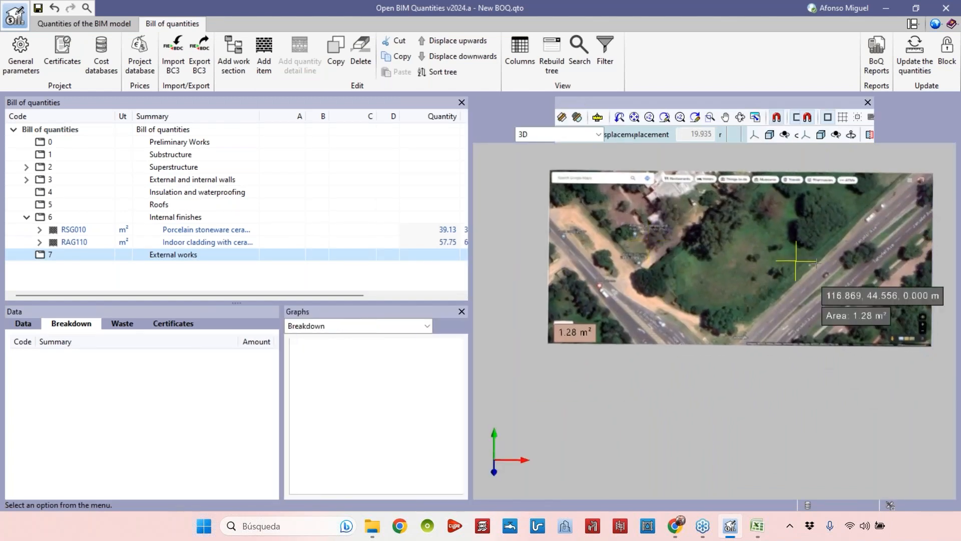
scroll(796, 261, up, 2)
middle_drag(698, 294, 697, 268)
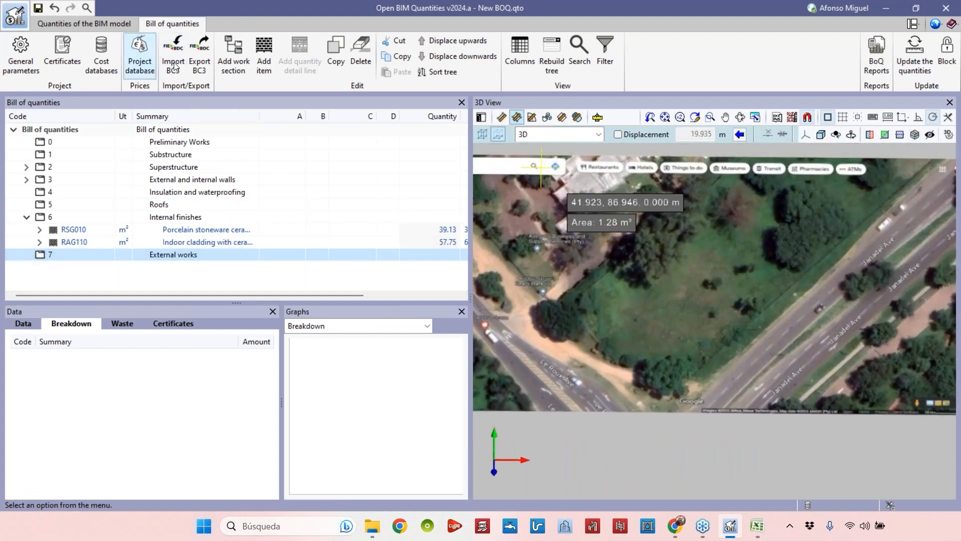
Add item FEA020, the 20cm load-bearing masonry wall found by searching wall, to the External works chapter.
click(274, 70)
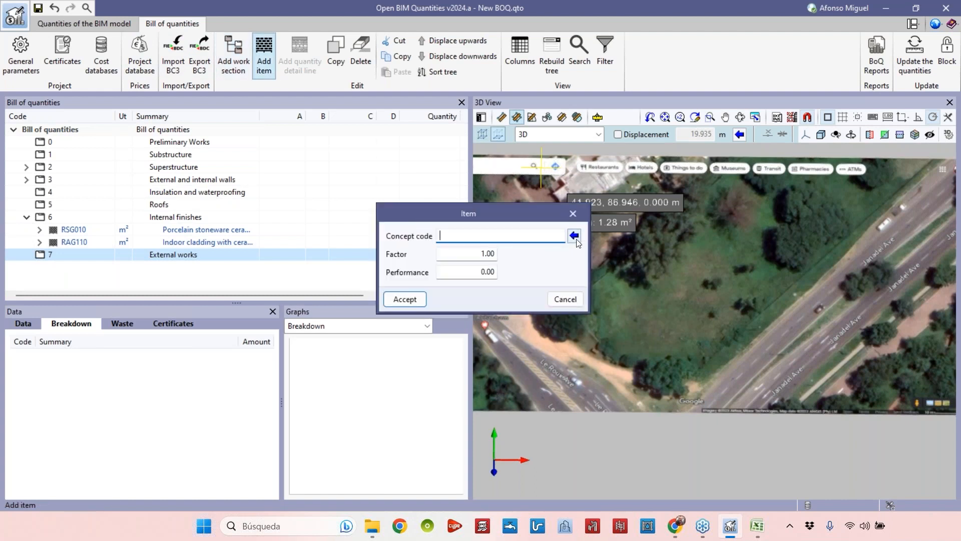
click(575, 238)
text(wall)
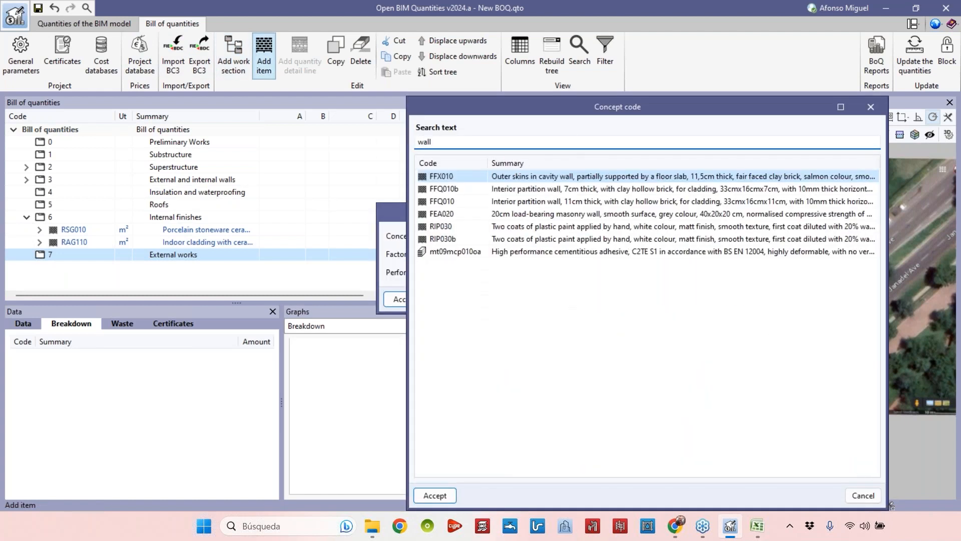
click(552, 213)
click(545, 226)
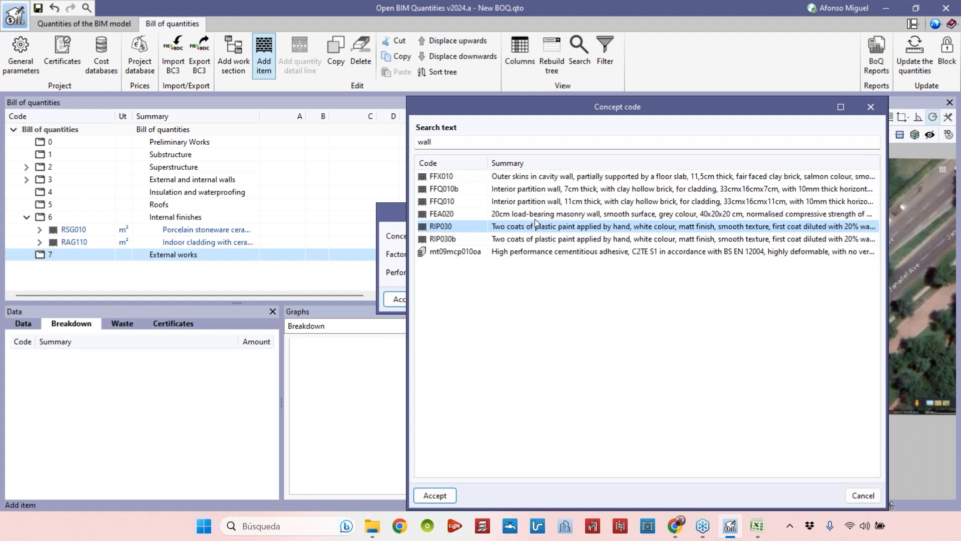
click(534, 218)
click(435, 495)
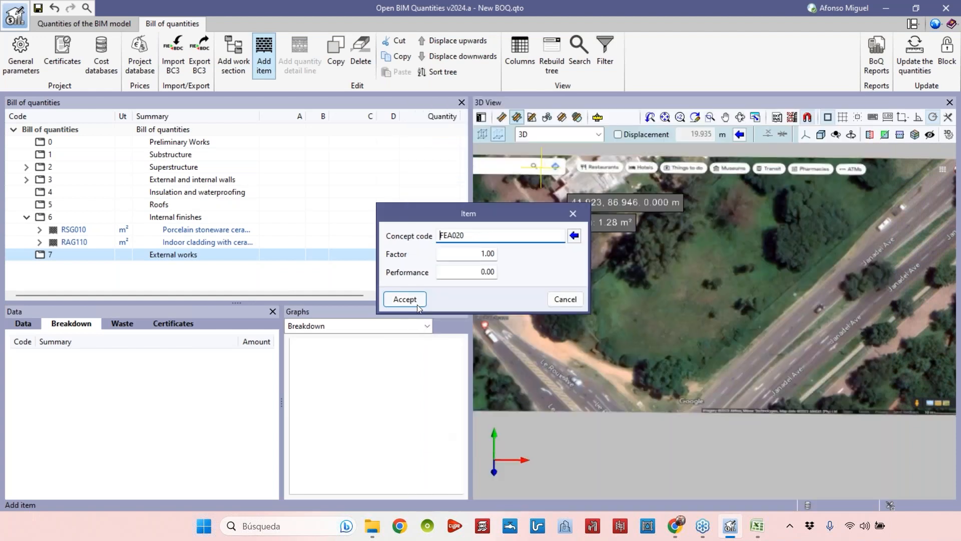
click(408, 301)
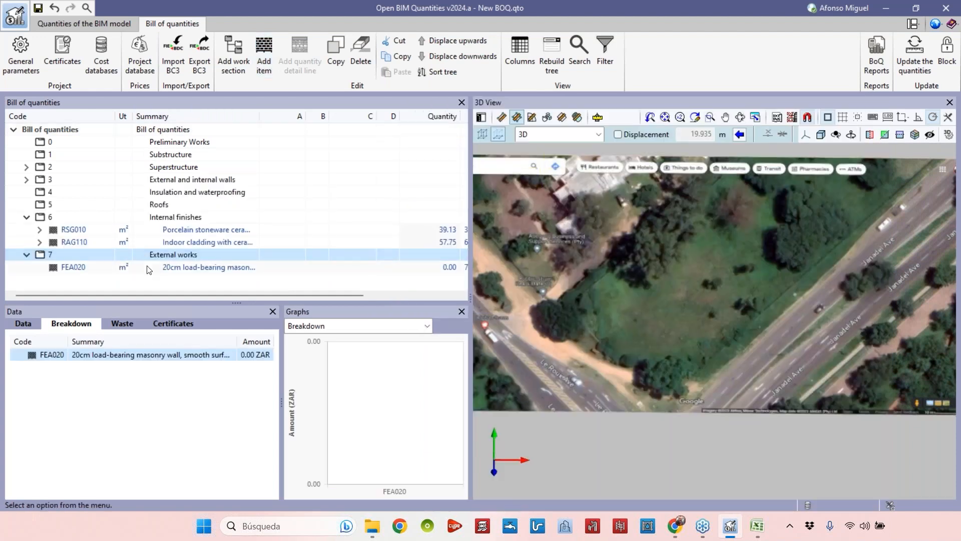
Add a quantity detail line commented Wall with Length and Height labels, setting the height to 1.80.
click(147, 268)
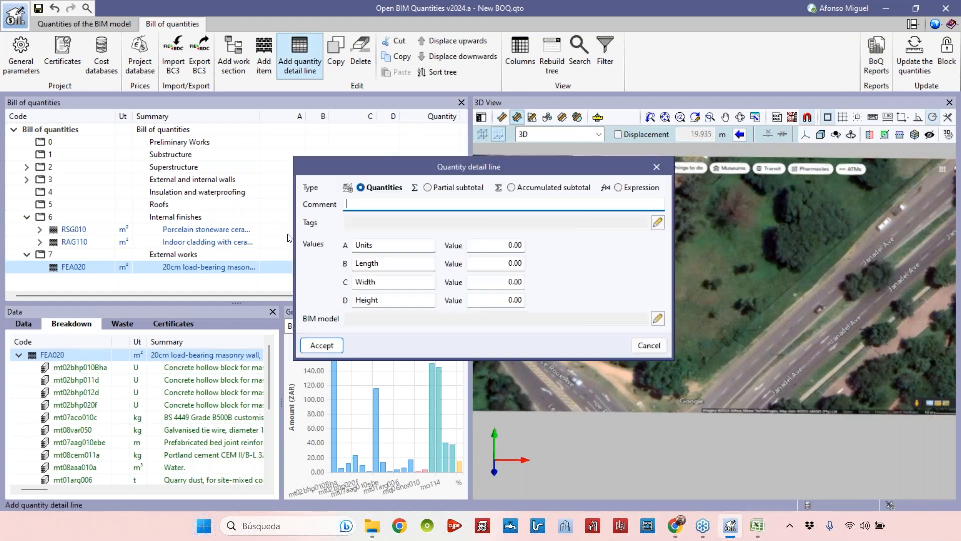
click(395, 261)
double_click(379, 244)
text(Length)
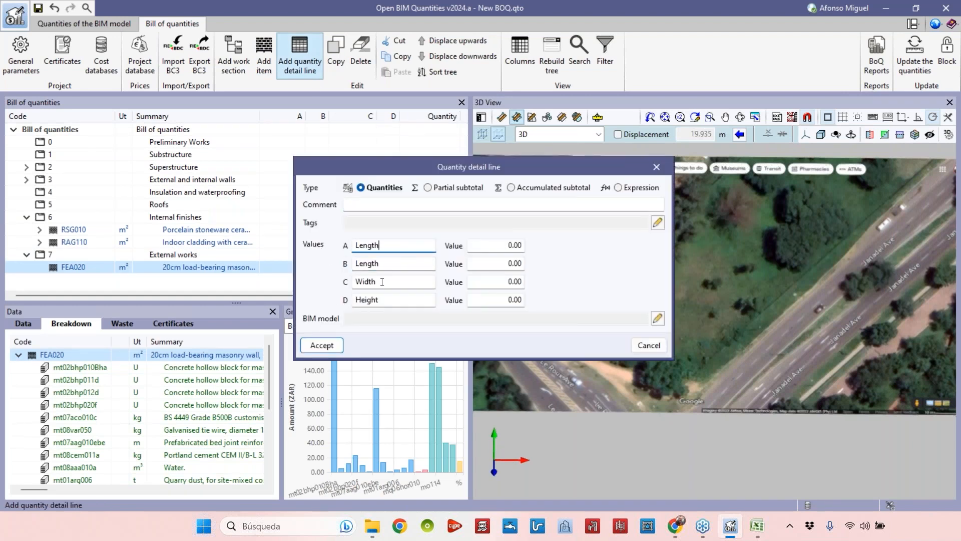
double_click(364, 299)
key(Tab)
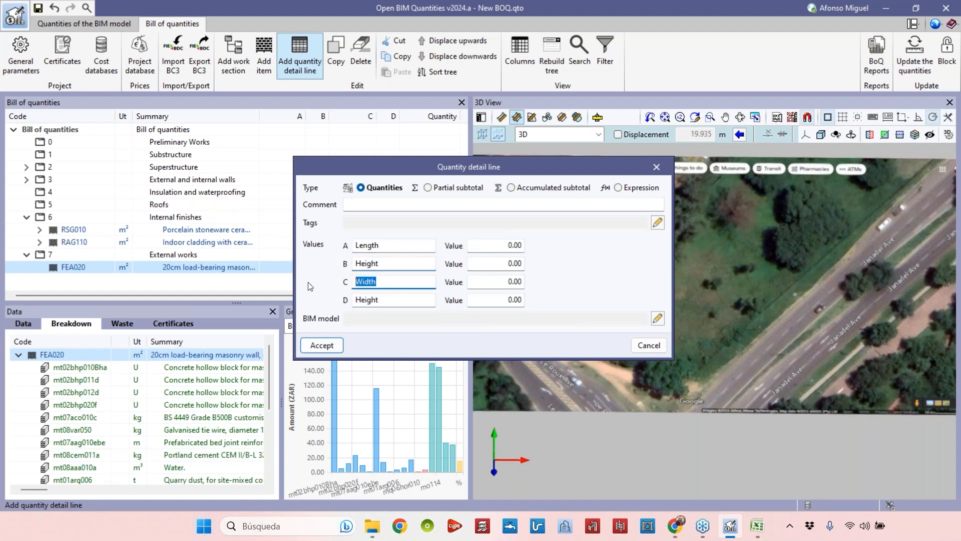
key(Tab)
click(419, 210)
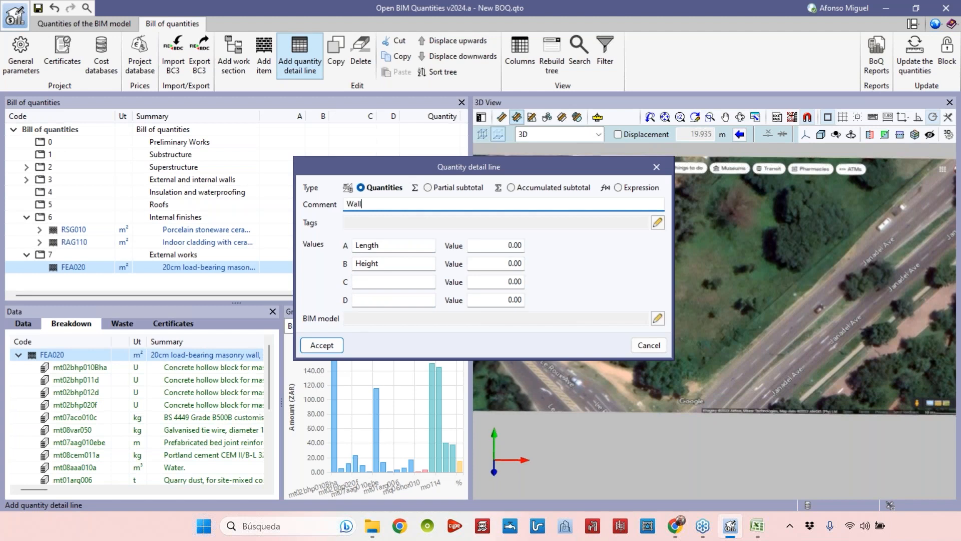
click(385, 245)
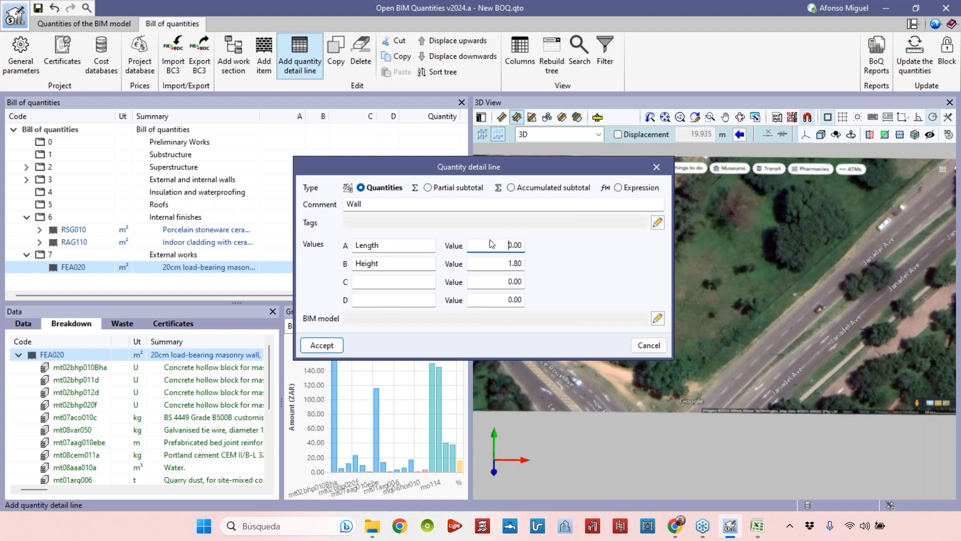
click(323, 350)
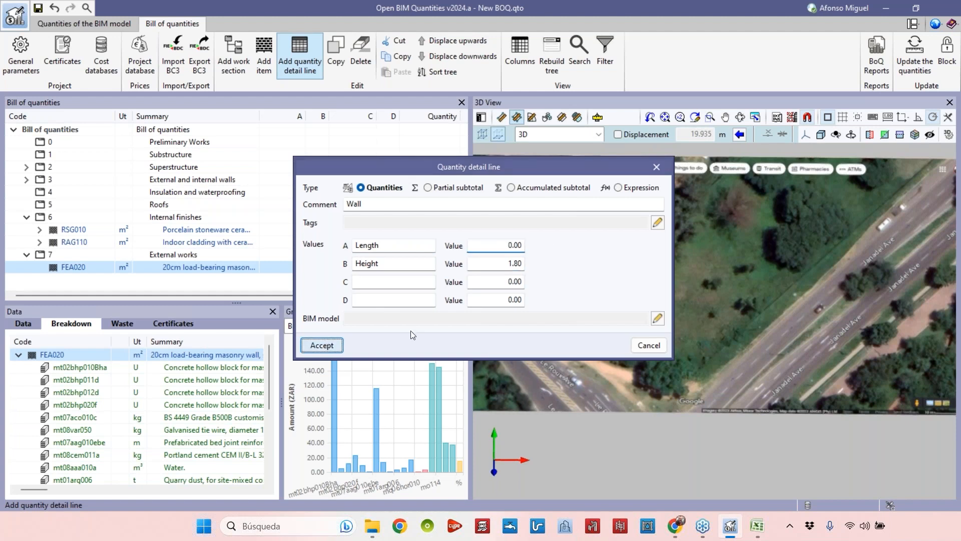
middle_drag(657, 308, 653, 274)
scroll(641, 257, up, 1)
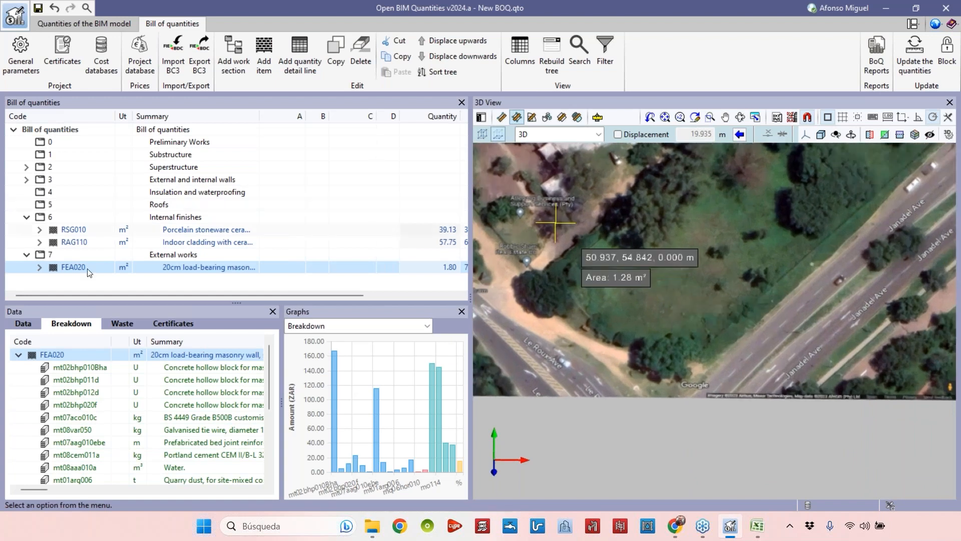
Select the Wall detail line and trace a closed polyline around the site boundary on the aerial image to measure its length.
click(179, 280)
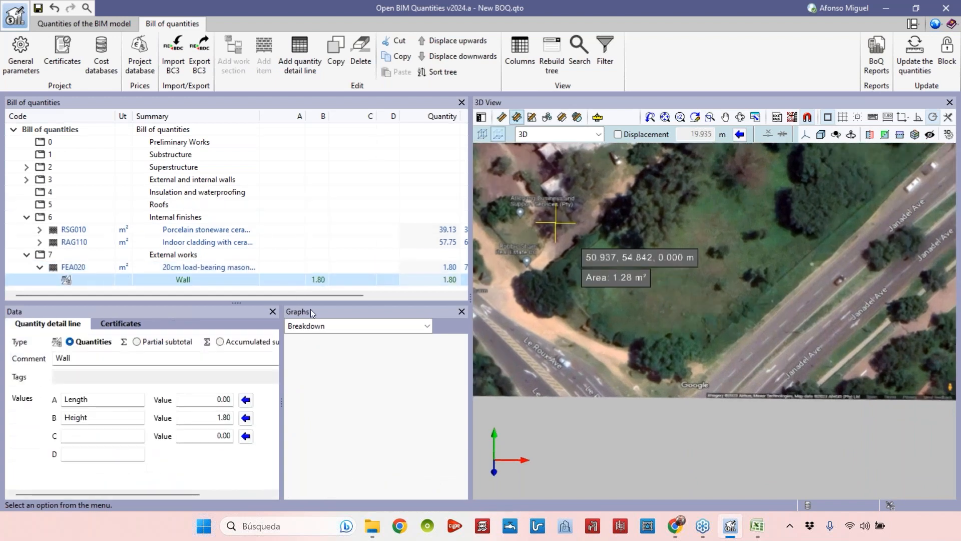
click(503, 118)
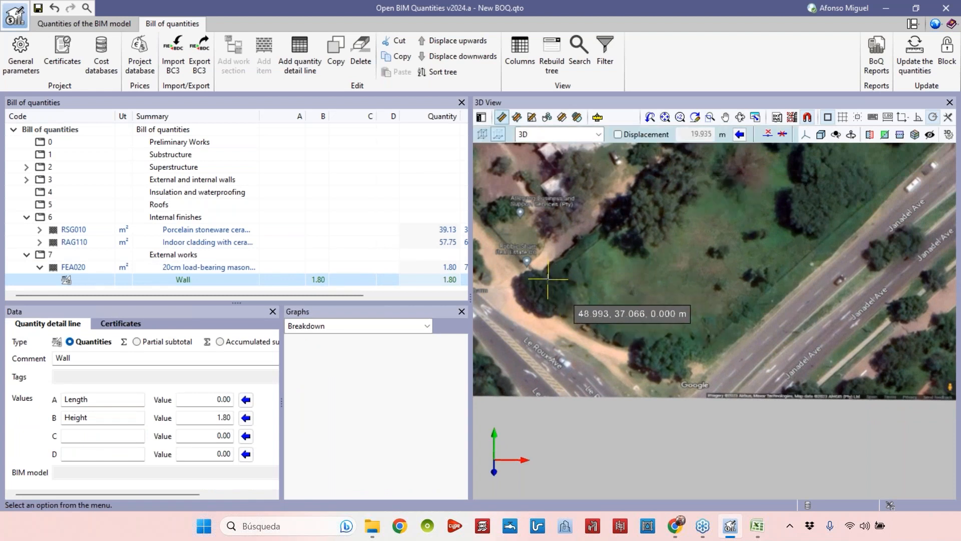
scroll(545, 227, up, 6)
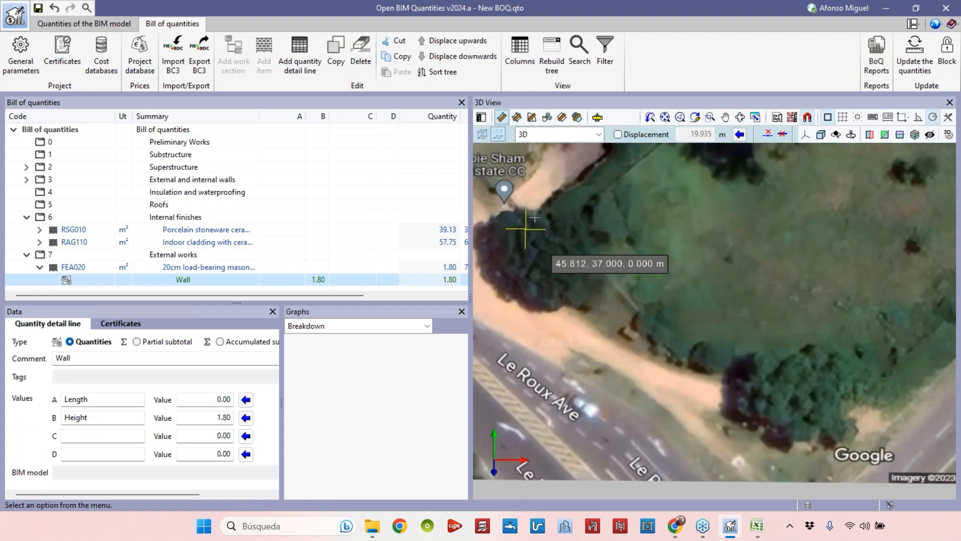
click(545, 227)
scroll(665, 308, down, 5)
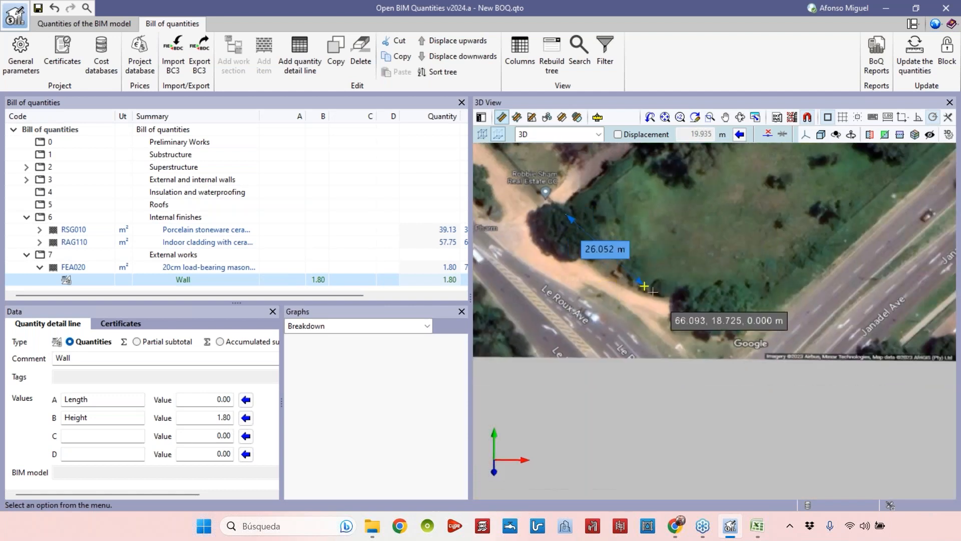
middle_drag(668, 315, 635, 272)
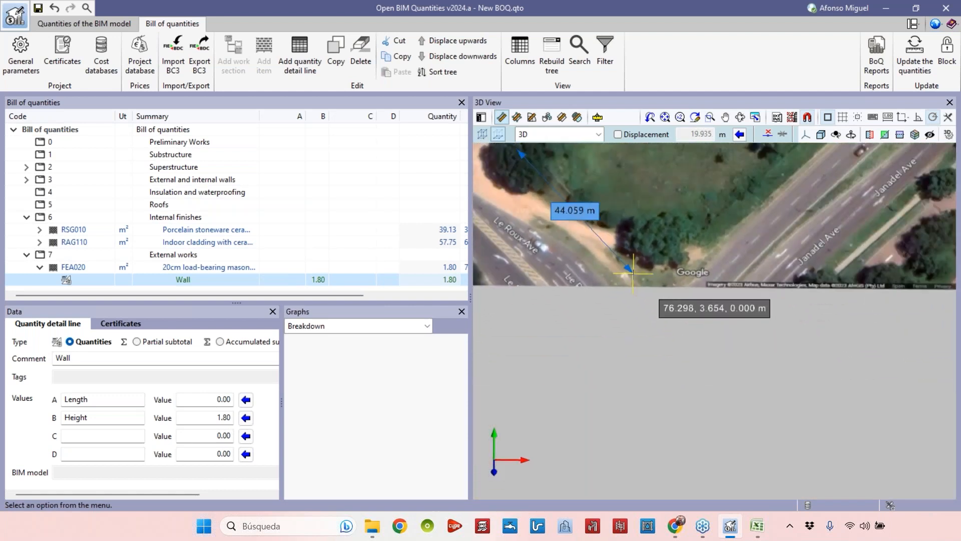
click(636, 272)
middle_drag(758, 207, 607, 316)
scroll(607, 307, down, 5)
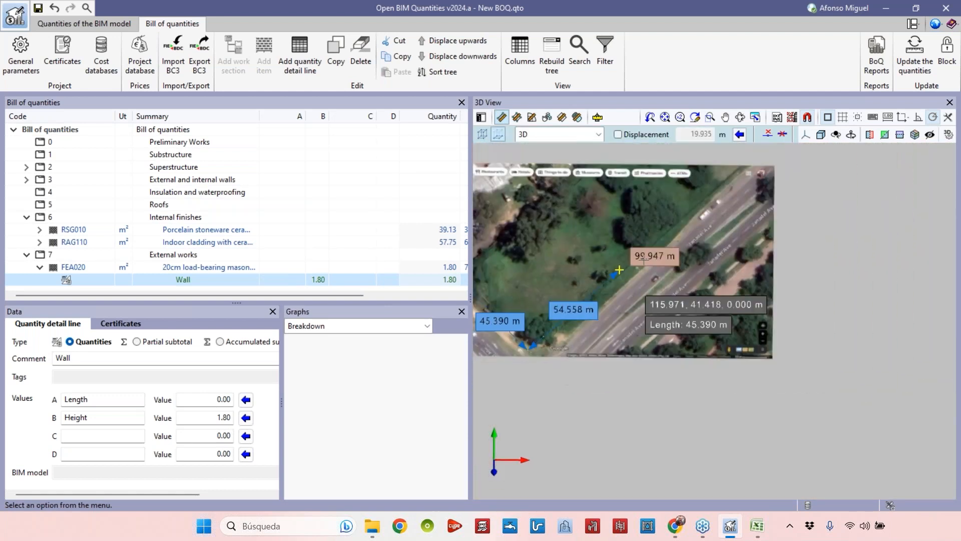
middle_drag(681, 281, 791, 252)
scroll(686, 265, up, 3)
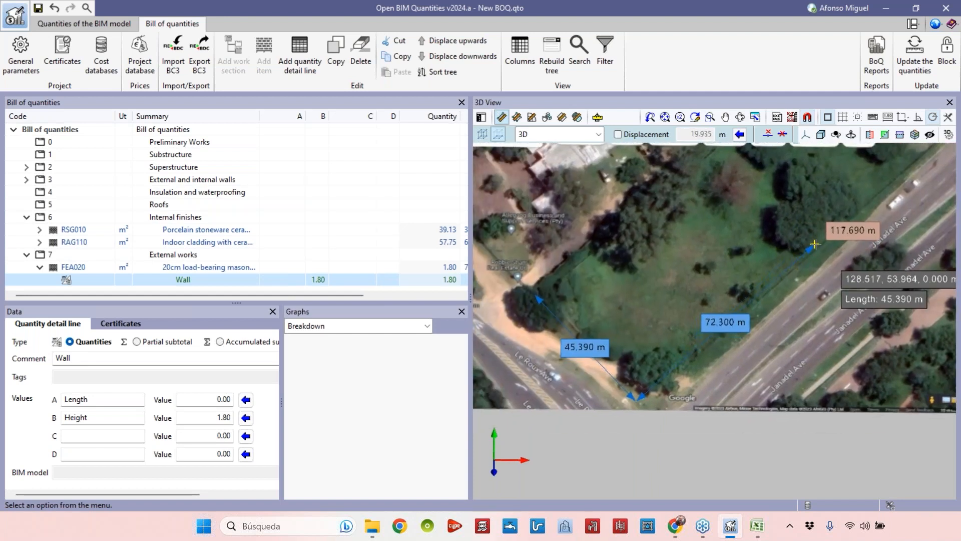
click(809, 245)
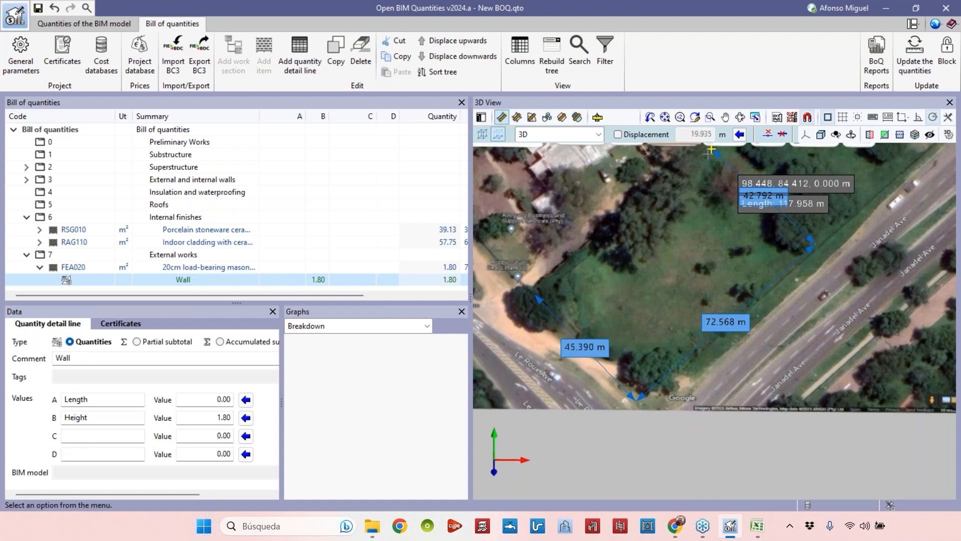
click(713, 152)
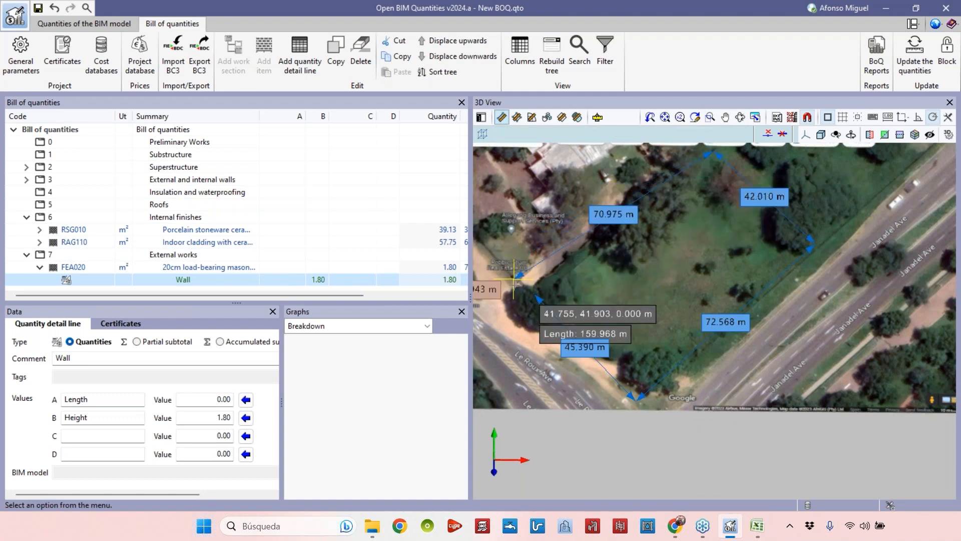
click(534, 294)
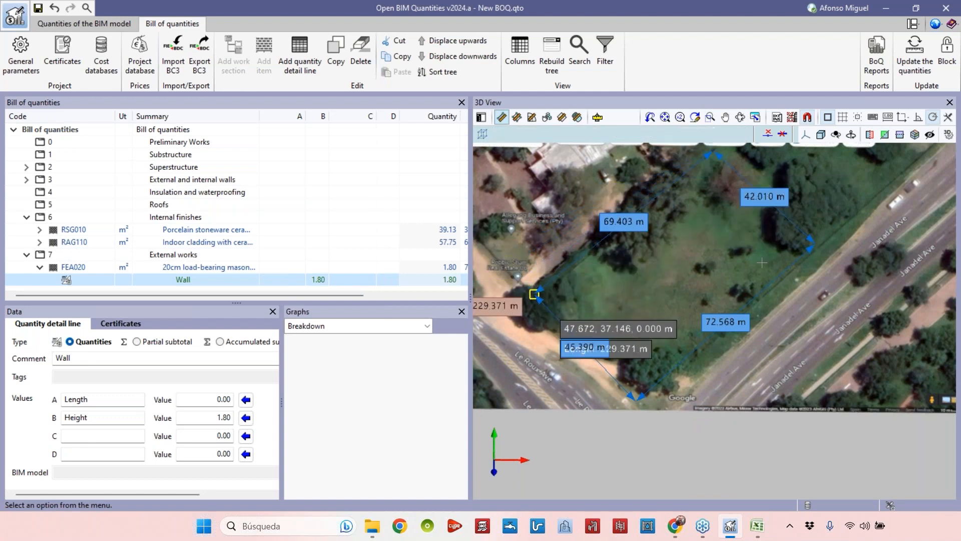
scroll(760, 289, down, 2)
middle_drag(715, 276, 690, 269)
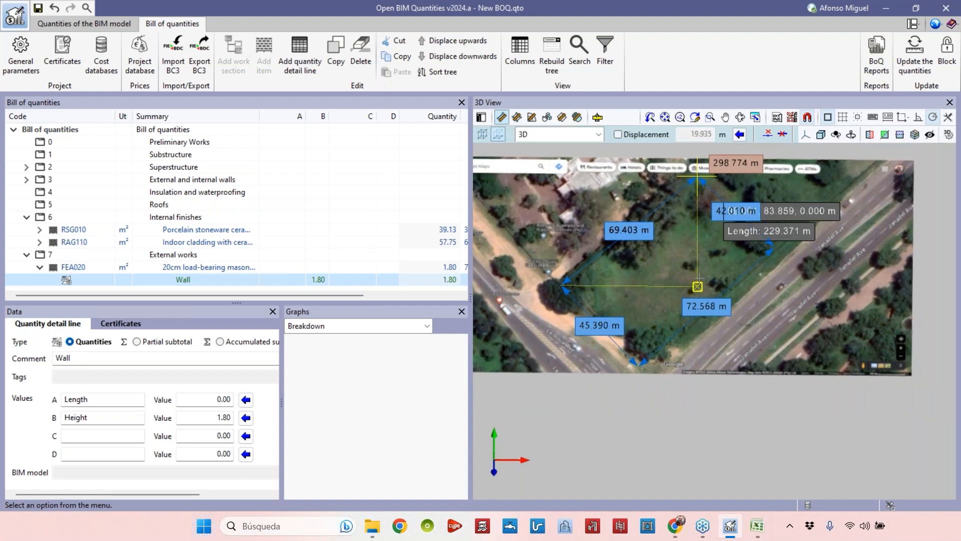
scroll(697, 286, up, 3)
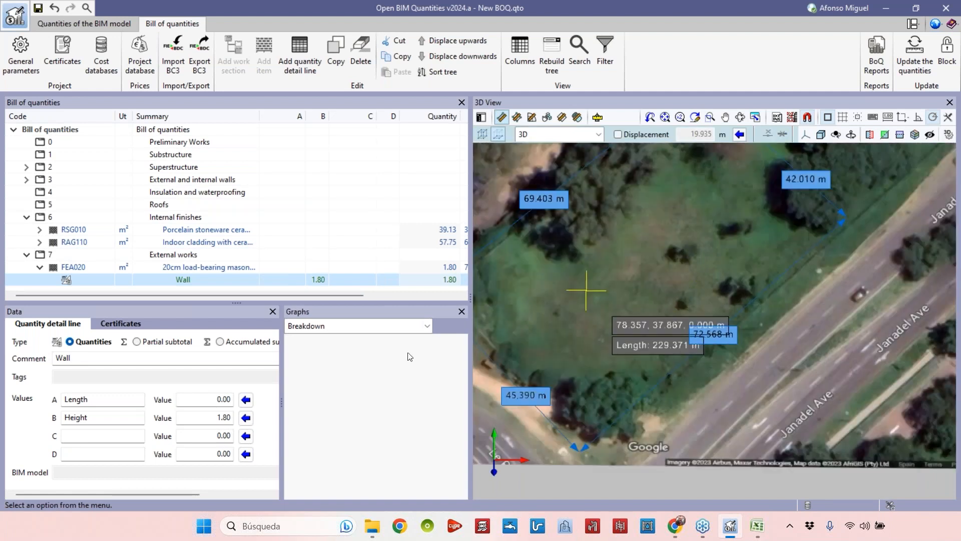
Transfer the measured perimeter of 229.37 into the Wall line's Length value.
click(244, 401)
drag(201, 399, 231, 399)
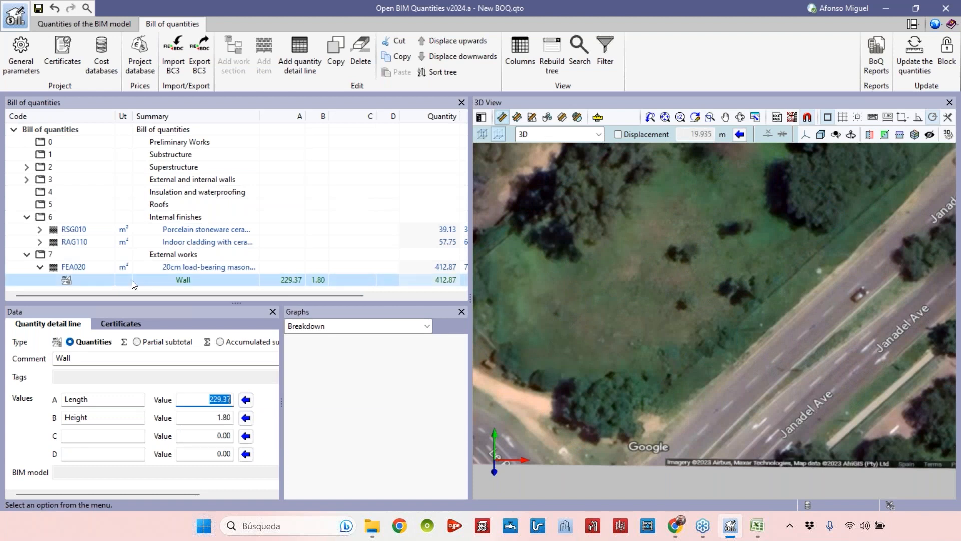
drag(469, 284, 489, 283)
scroll(745, 173, down, 1)
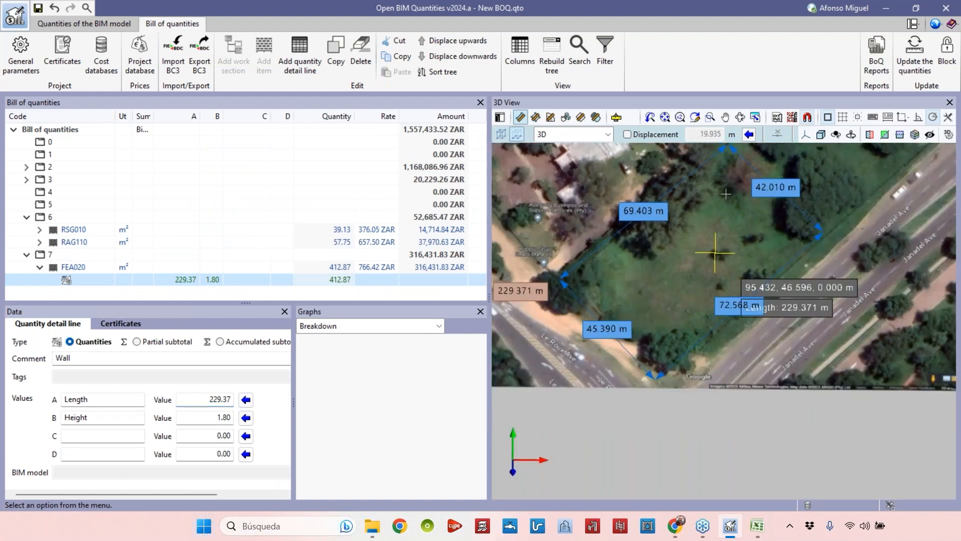
scroll(709, 258, up, 2)
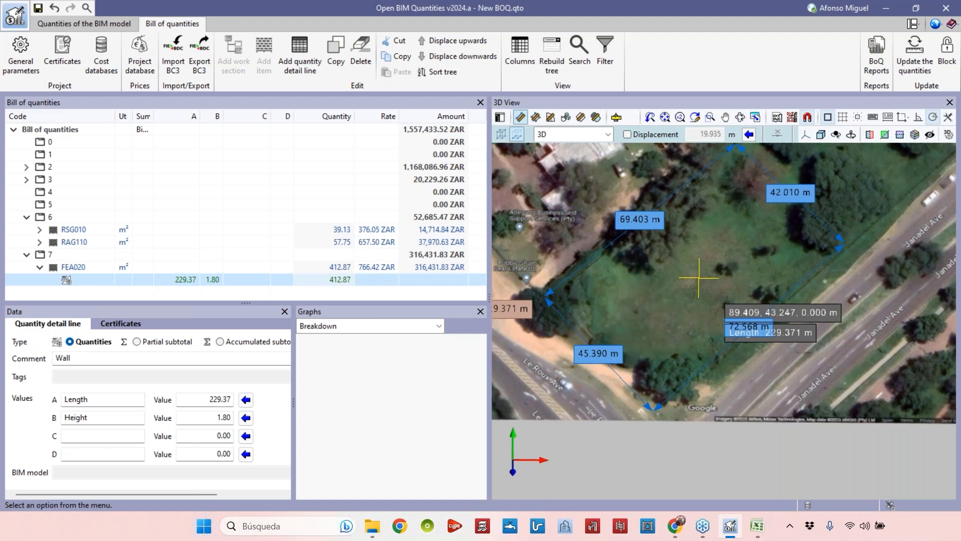
scroll(708, 285, up, 5)
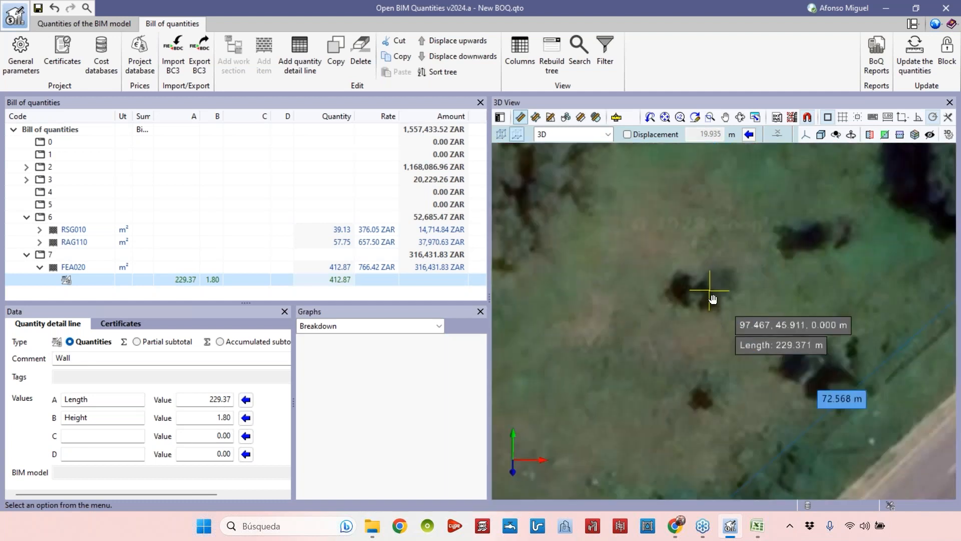
scroll(713, 298, down, 5)
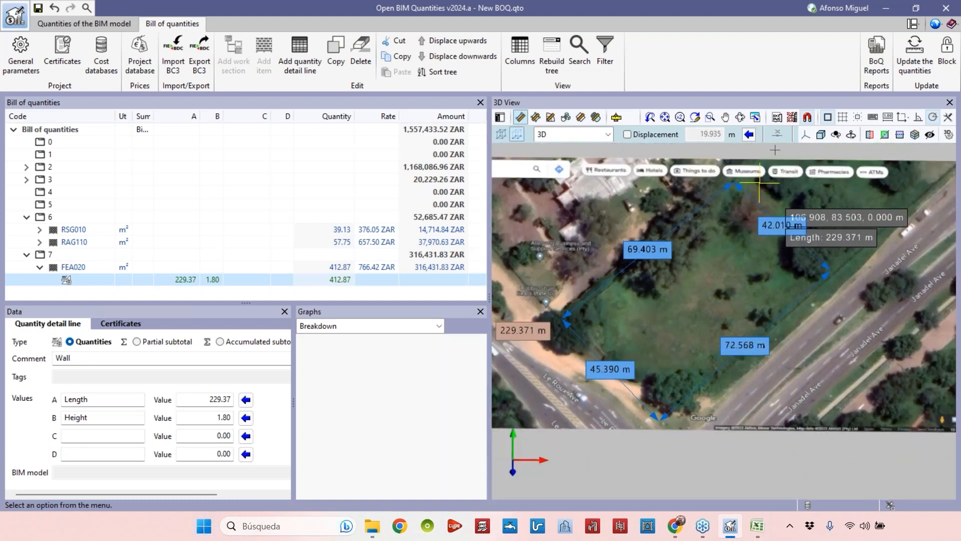
Show the Example PDF - Floor plan view and hide the Example JPG - Google Maps view.
click(793, 119)
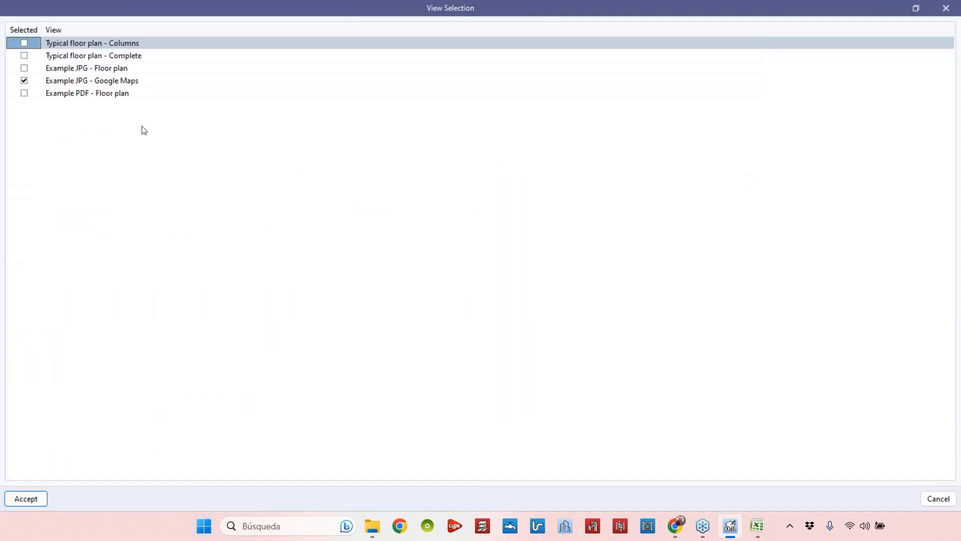
click(24, 93)
click(24, 81)
click(27, 498)
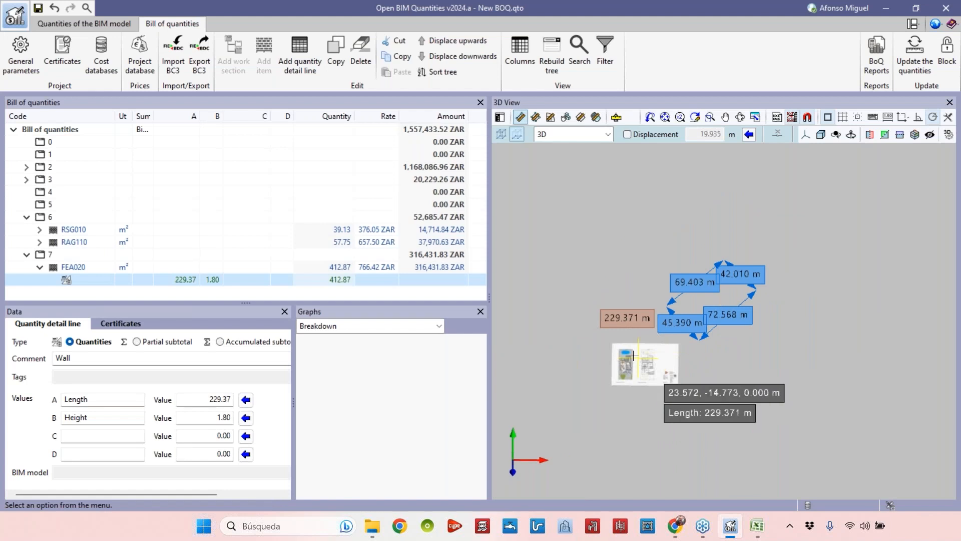
Examine the floor plan image and the breakdowns of the internal finishes items RSG010 and RAG110.
scroll(629, 362, up, 8)
middle_drag(649, 268, 642, 273)
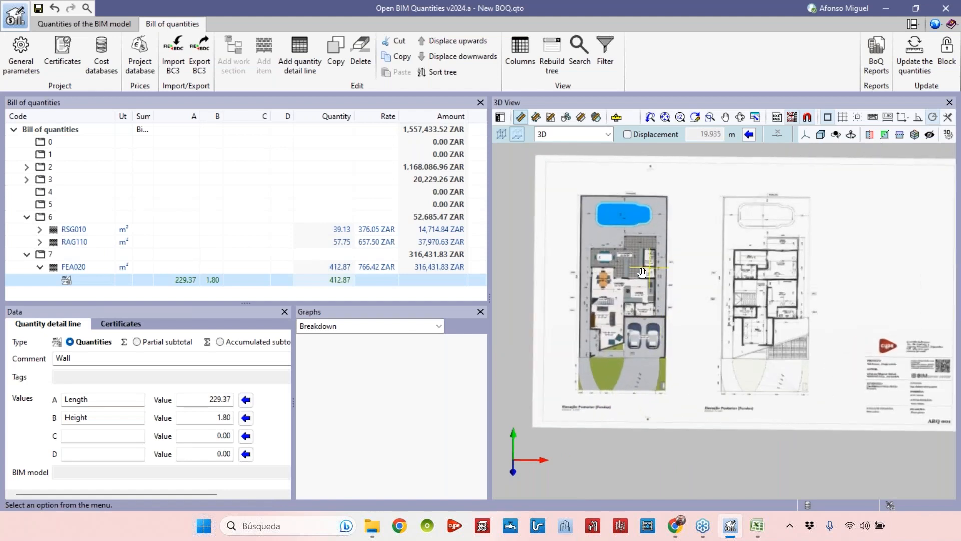
scroll(642, 272, up, 5)
scroll(620, 328, up, 4)
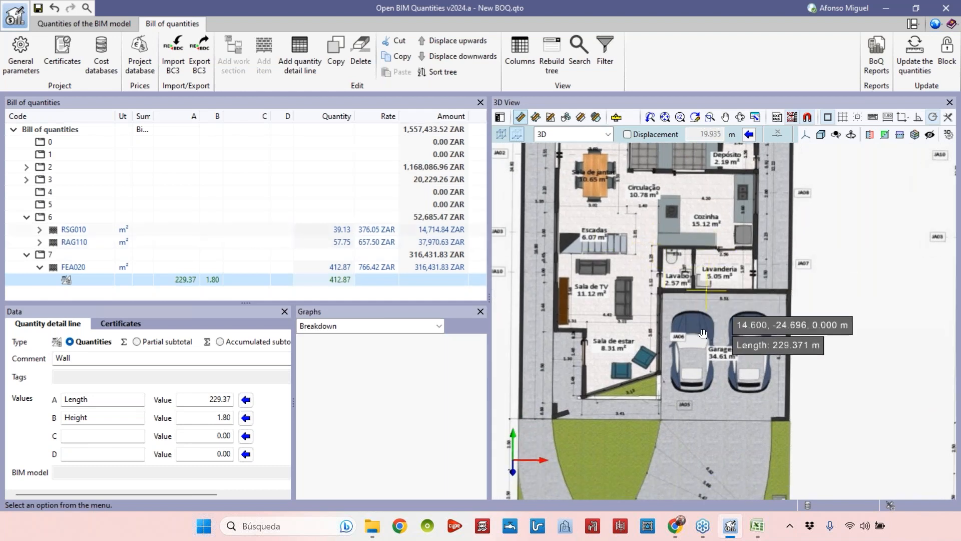
middle_drag(704, 333, 700, 381)
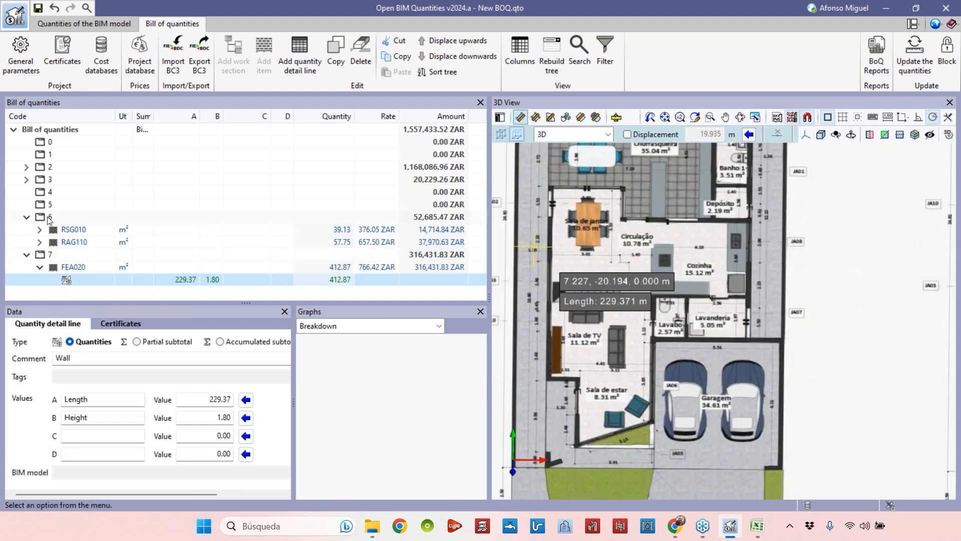
click(74, 231)
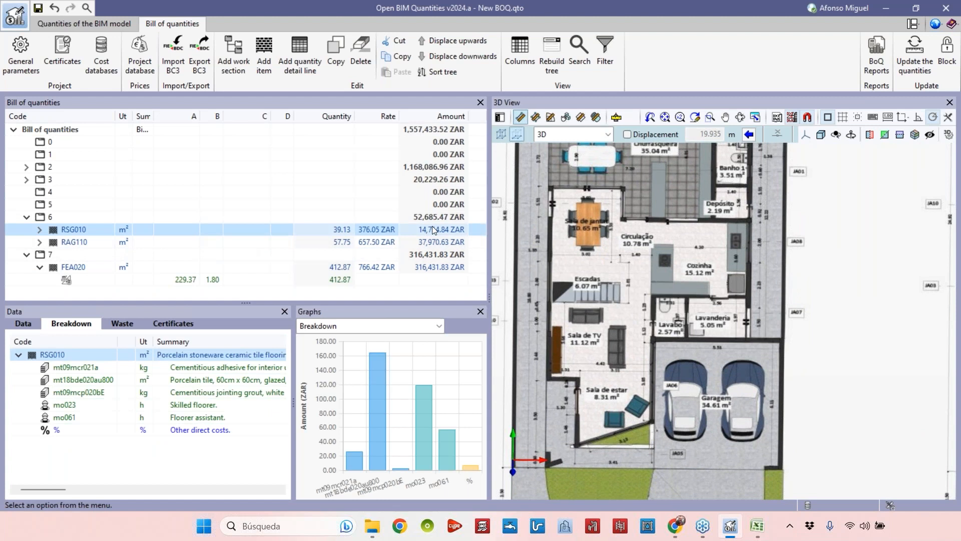
drag(500, 226, 511, 225)
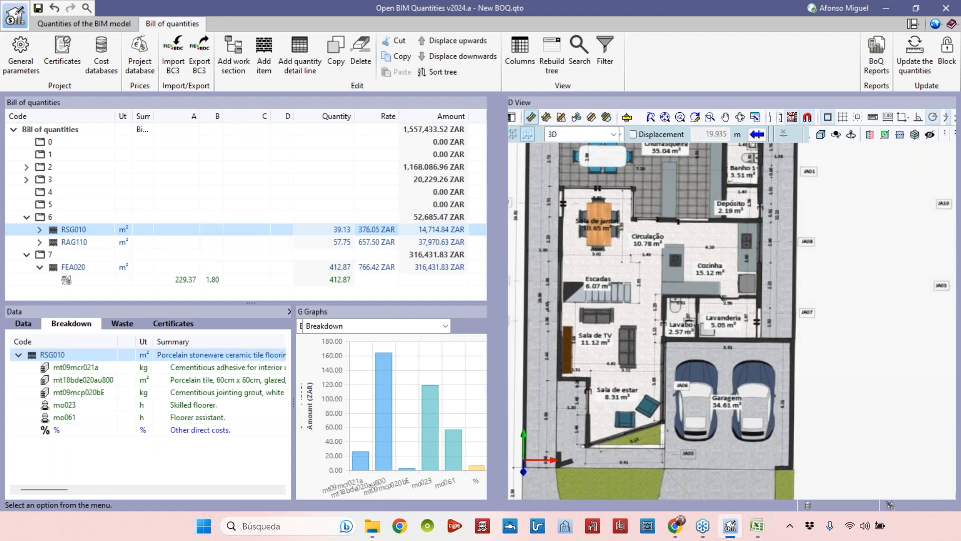
click(92, 243)
middle_drag(760, 220, 727, 262)
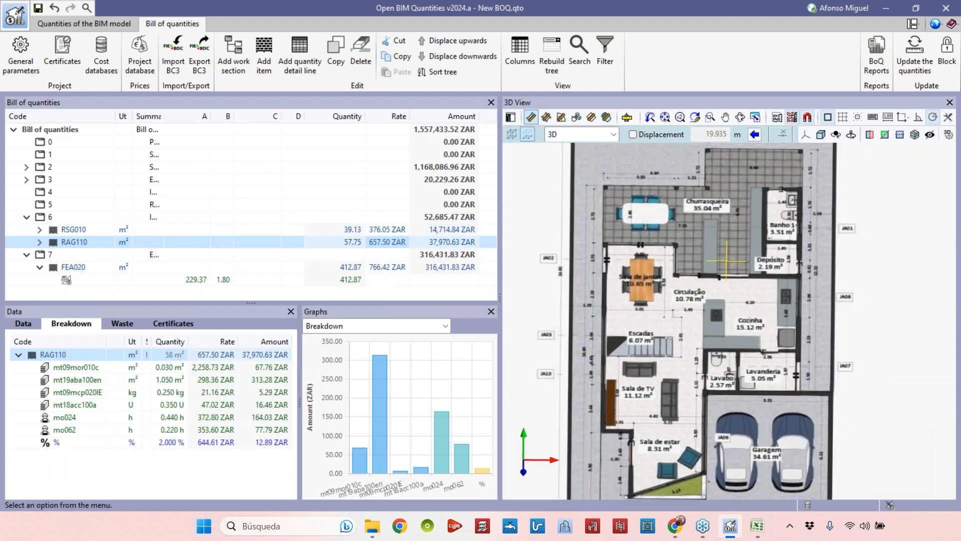
scroll(736, 300, up, 4)
middle_drag(738, 302, 753, 197)
scroll(752, 300, down, 1)
middle_drag(753, 312, 690, 443)
scroll(809, 240, up, 2)
middle_drag(779, 316, 746, 408)
drag(164, 116, 269, 116)
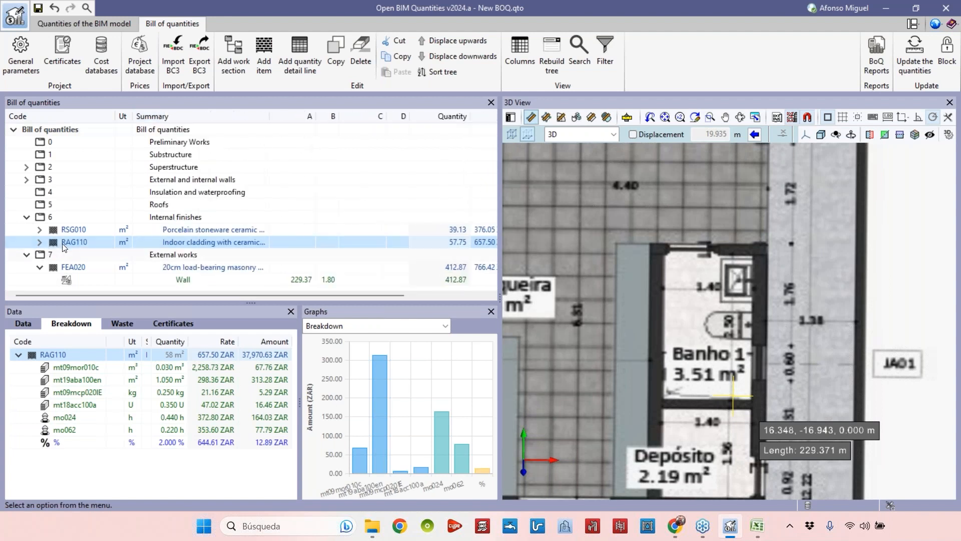
Expand RSG010 and add a quantity detail line commented BW with only an Area label.
click(40, 231)
click(253, 241)
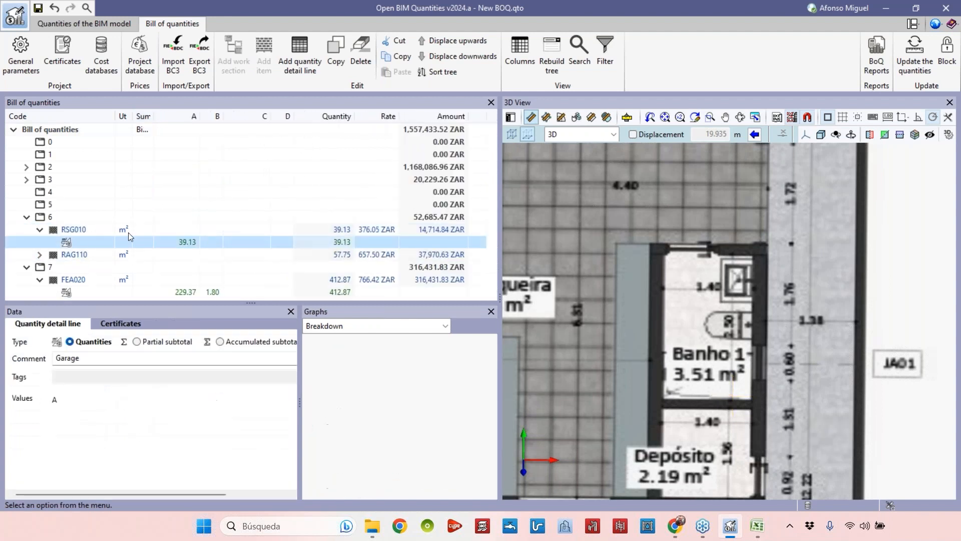
click(300, 52)
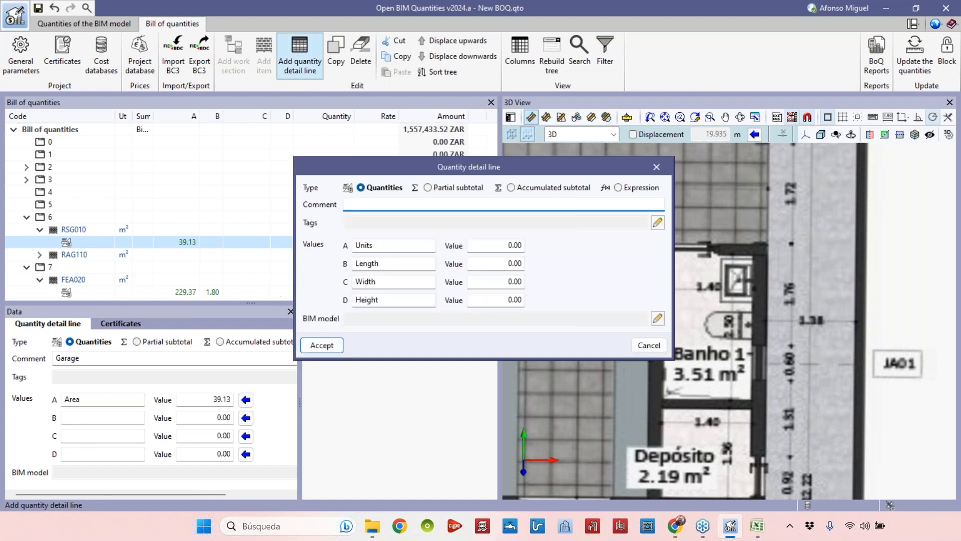
double_click(388, 244)
text(Area)
key(Tab)
key(Tab)
key(BackSpace)
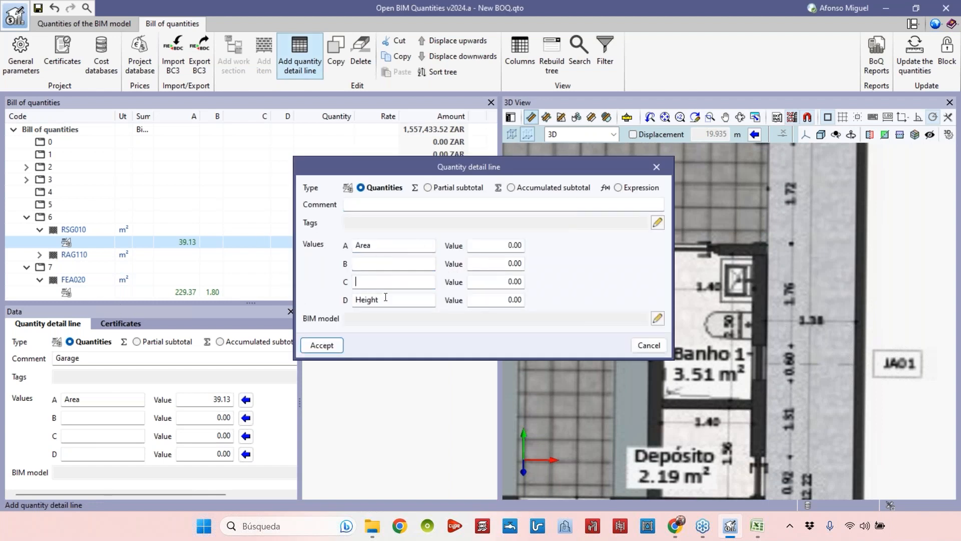
click(379, 207)
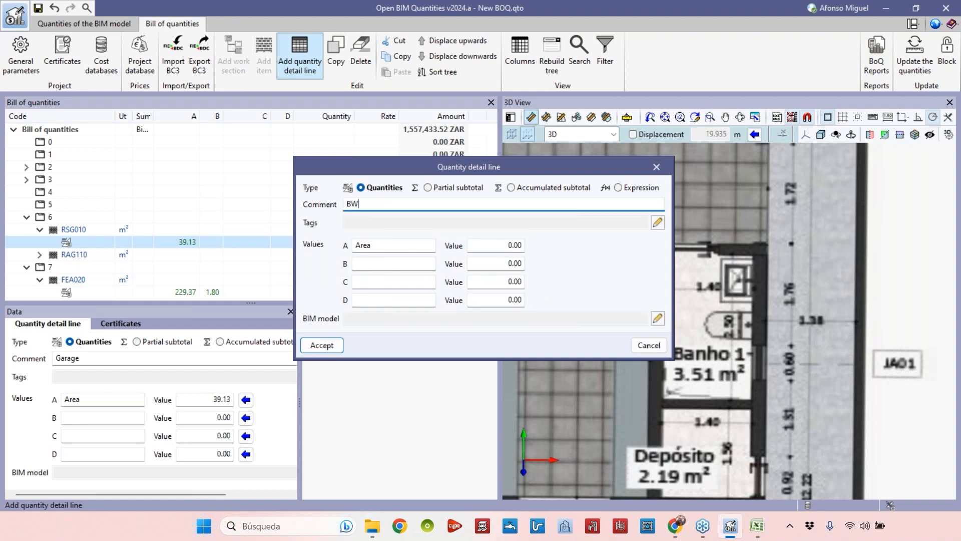
click(323, 345)
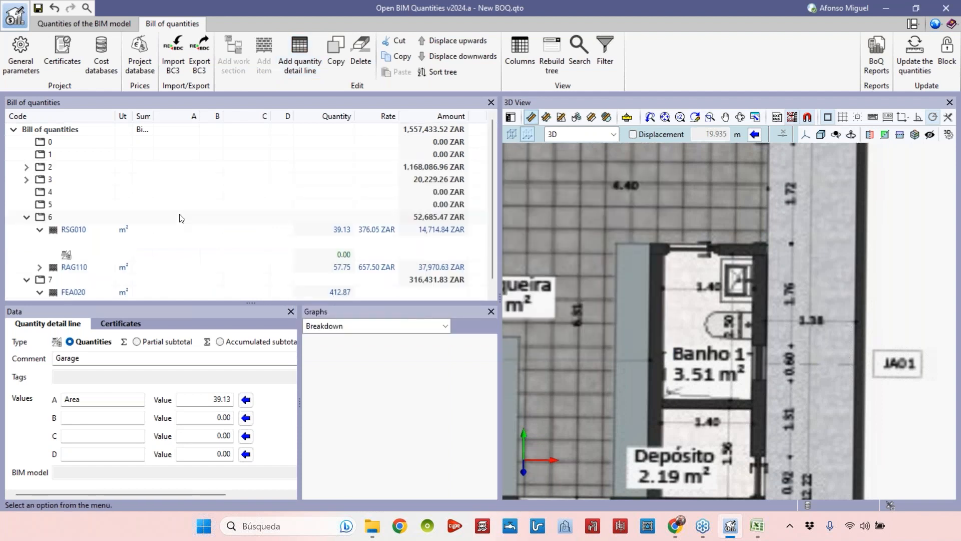
Trace the Banho 1 bathroom outline on the floor plan with the area tool to measure it into the Garage line's Area.
click(548, 118)
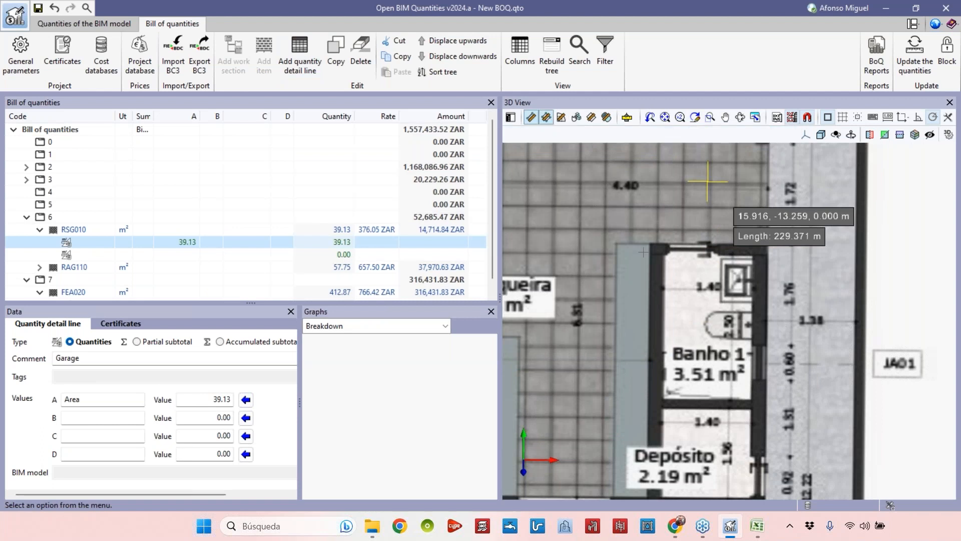
click(667, 260)
click(665, 393)
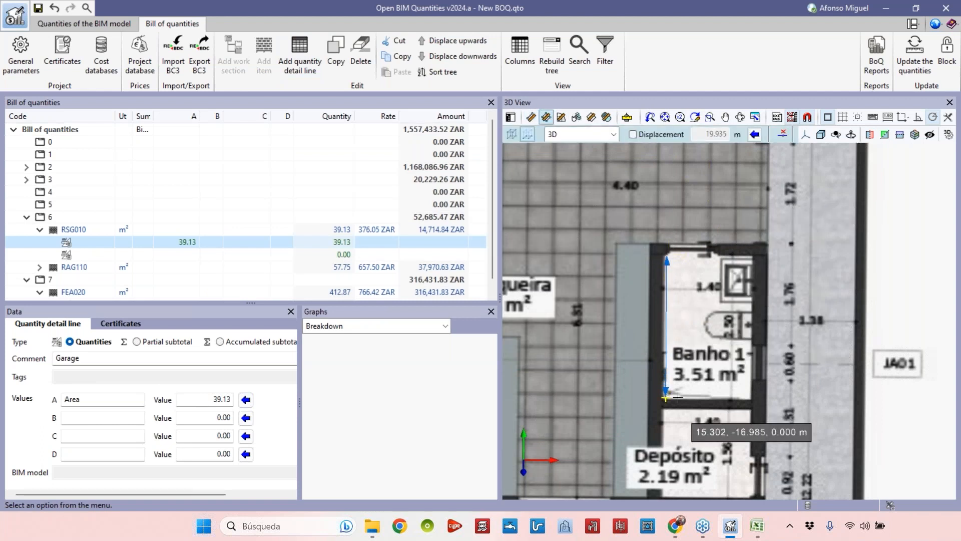
click(750, 396)
click(752, 257)
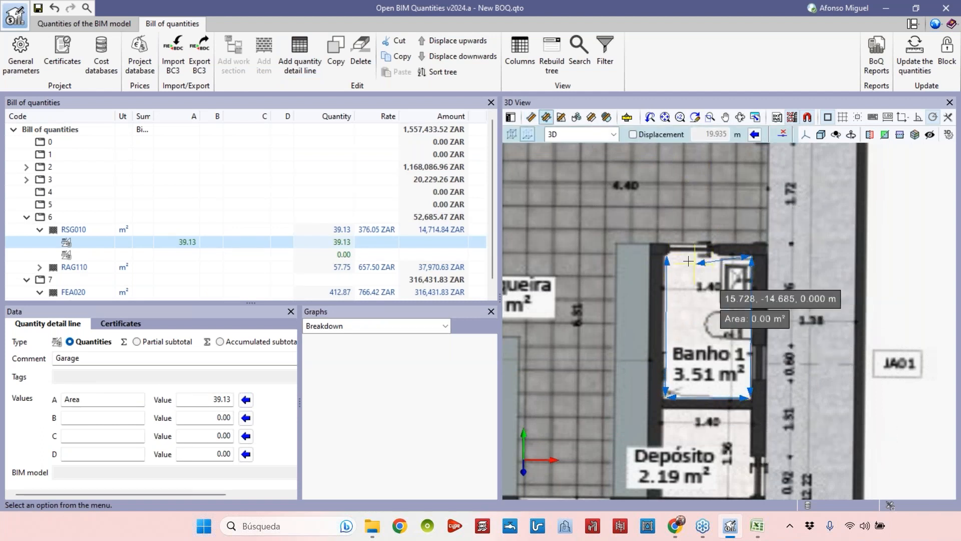
click(667, 256)
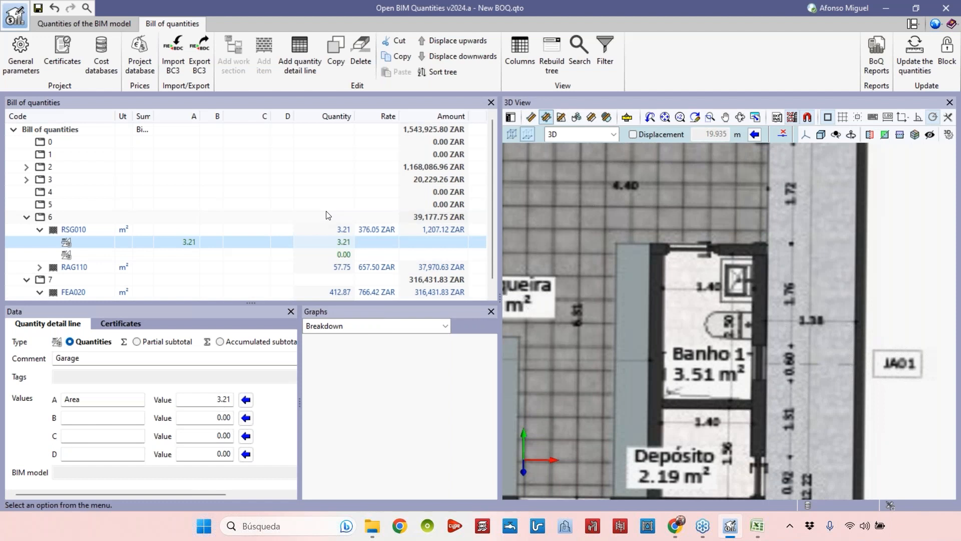
Examine the whole floor plan sheet with the measured bathroom outline.
scroll(335, 220, down, 1)
scroll(725, 290, down, 5)
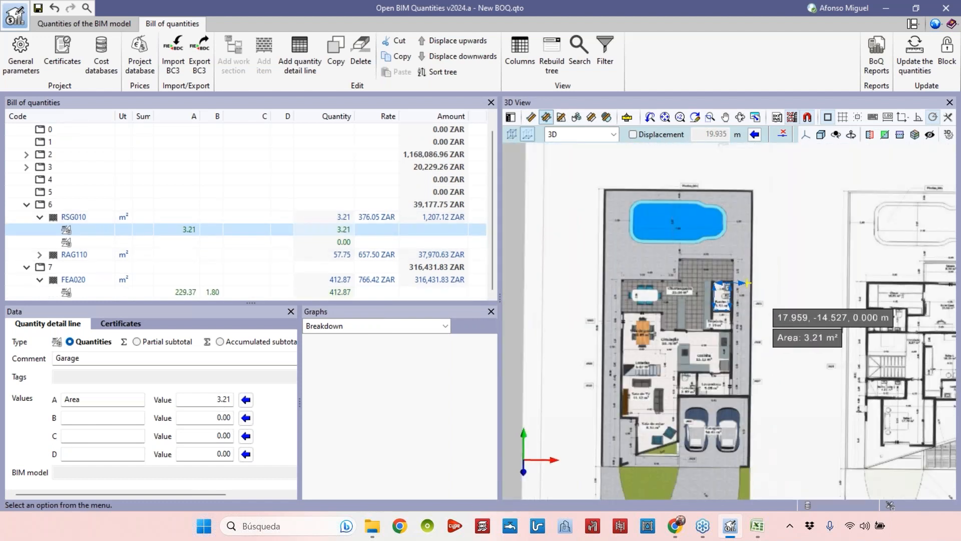
scroll(728, 279, down, 2)
scroll(727, 278, up, 4)
scroll(720, 279, down, 4)
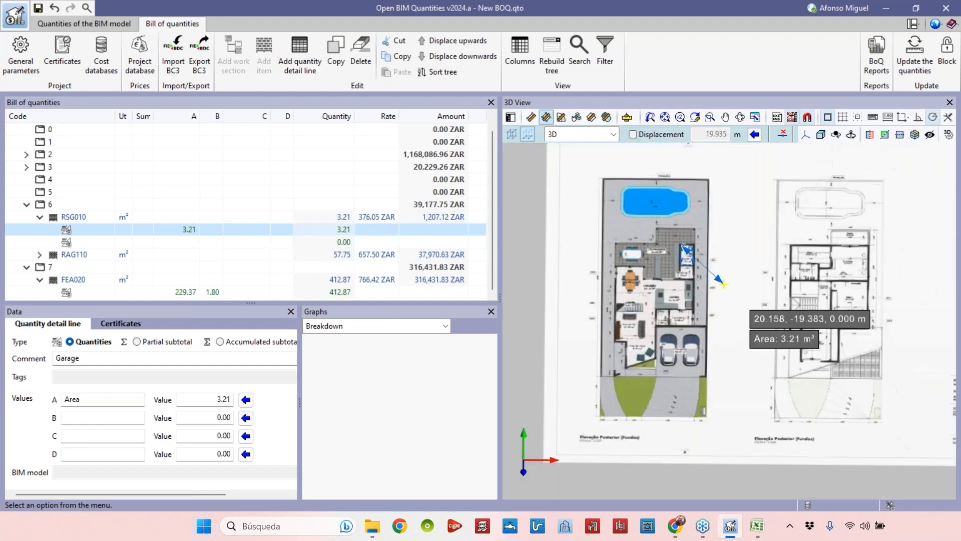
middle_drag(724, 284, 663, 337)
scroll(688, 303, down, 3)
middle_drag(689, 302, 662, 250)
scroll(659, 258, up, 4)
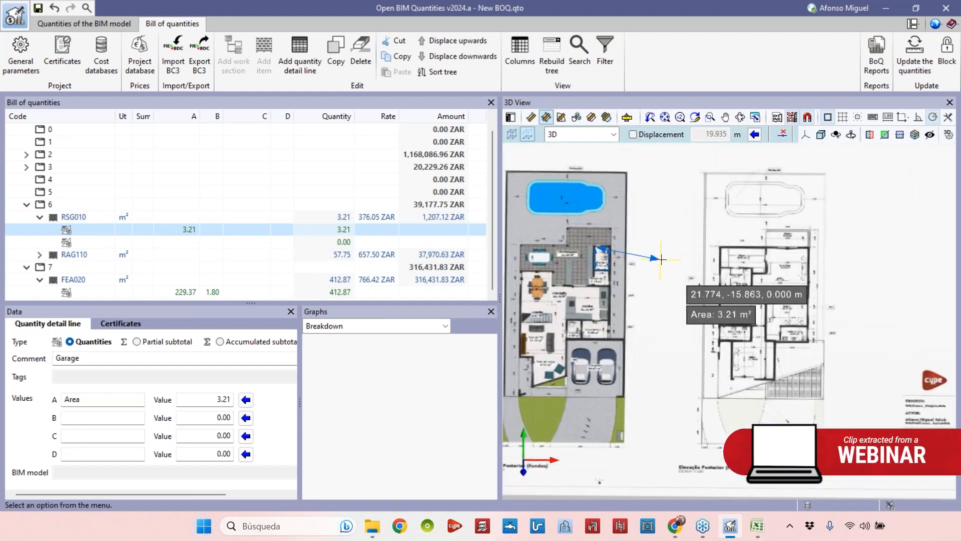
scroll(651, 320, up, 2)
scroll(663, 300, down, 4)
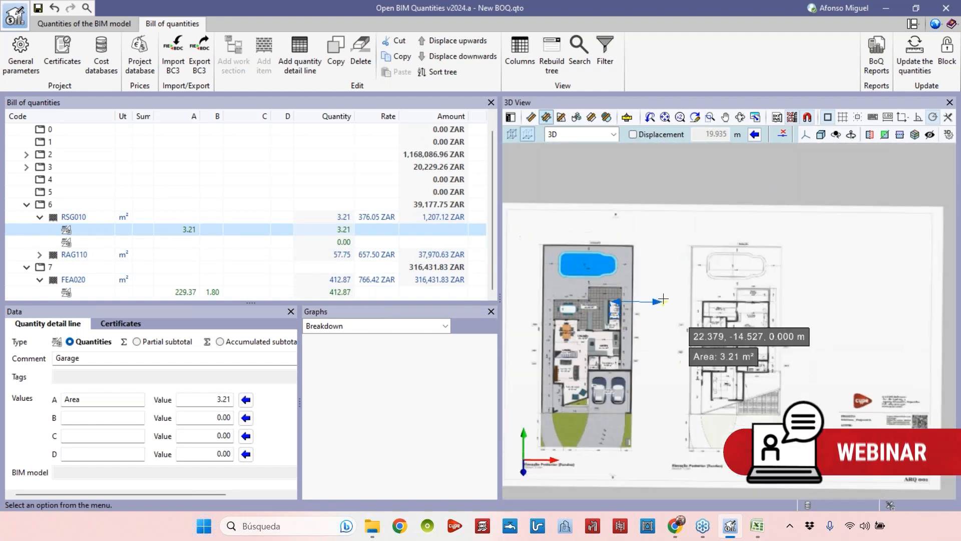
scroll(663, 299, down, 2)
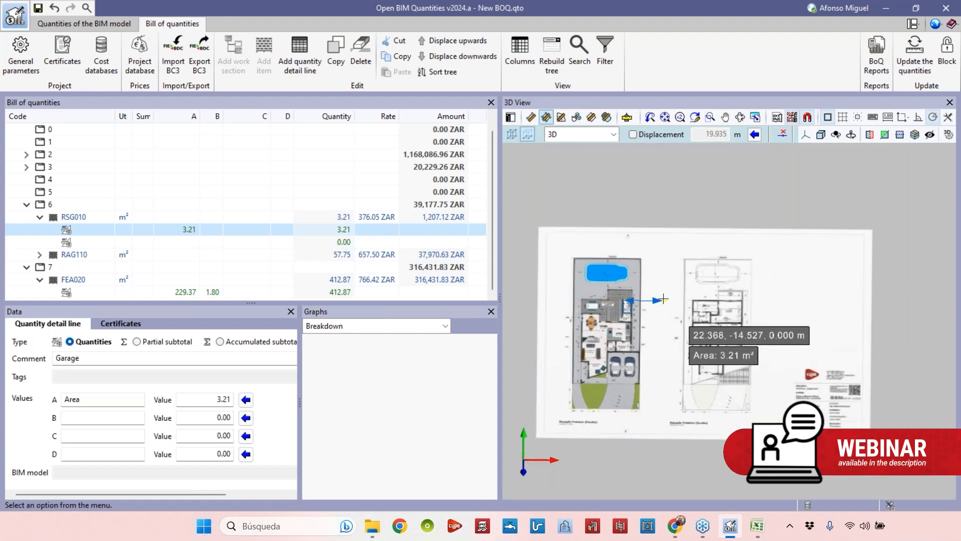